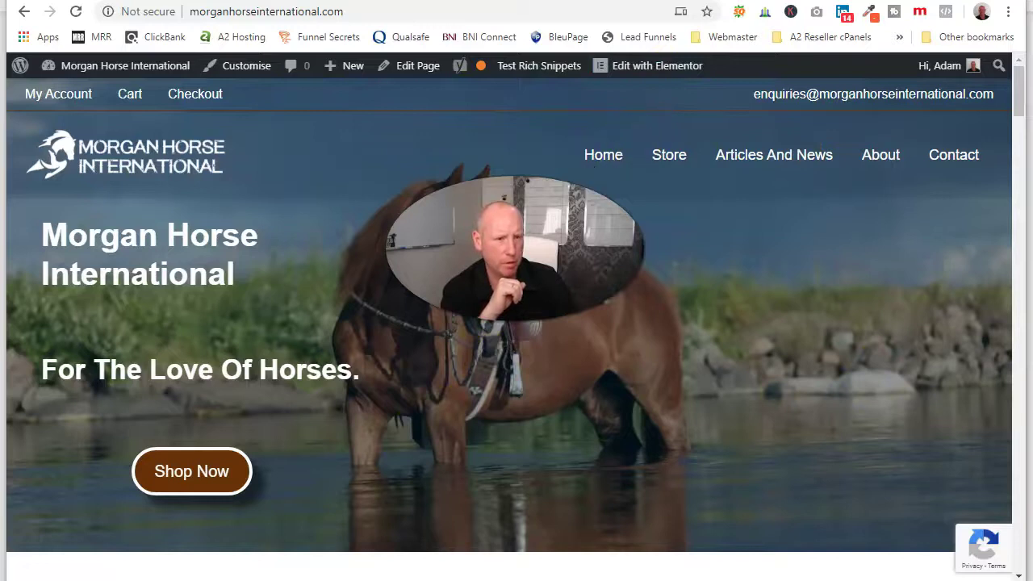
Step: Open the site's Articles And News page and review its introduction and the existing article listing
click(735, 160)
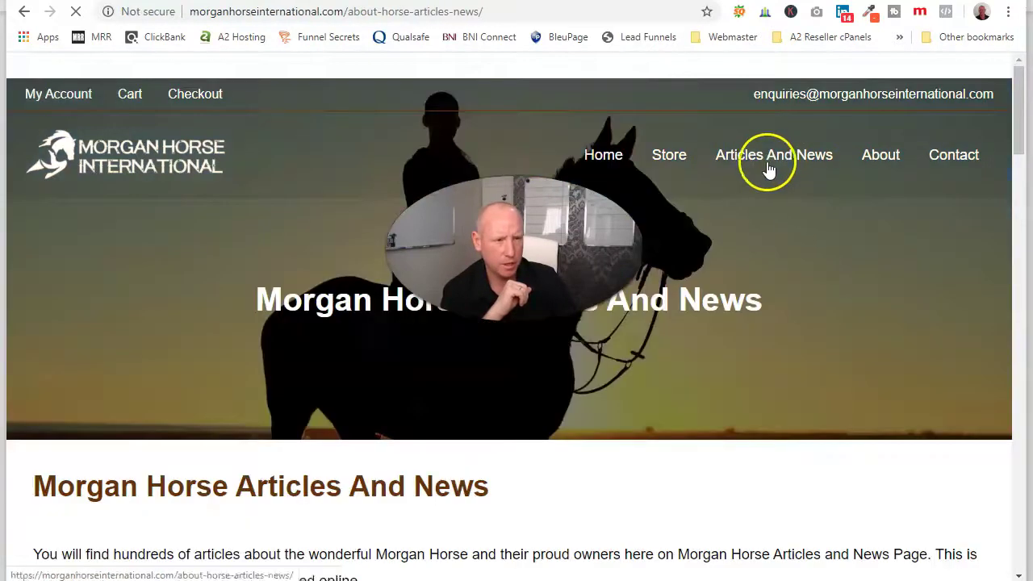
scroll(762, 297, down, 1)
scroll(763, 303, down, 6)
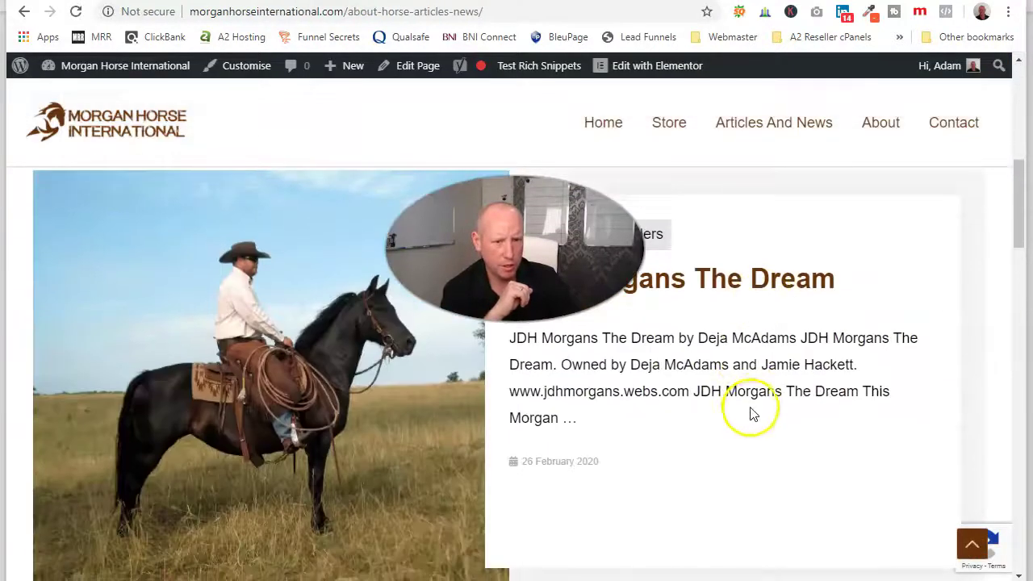
scroll(742, 411, up, 2)
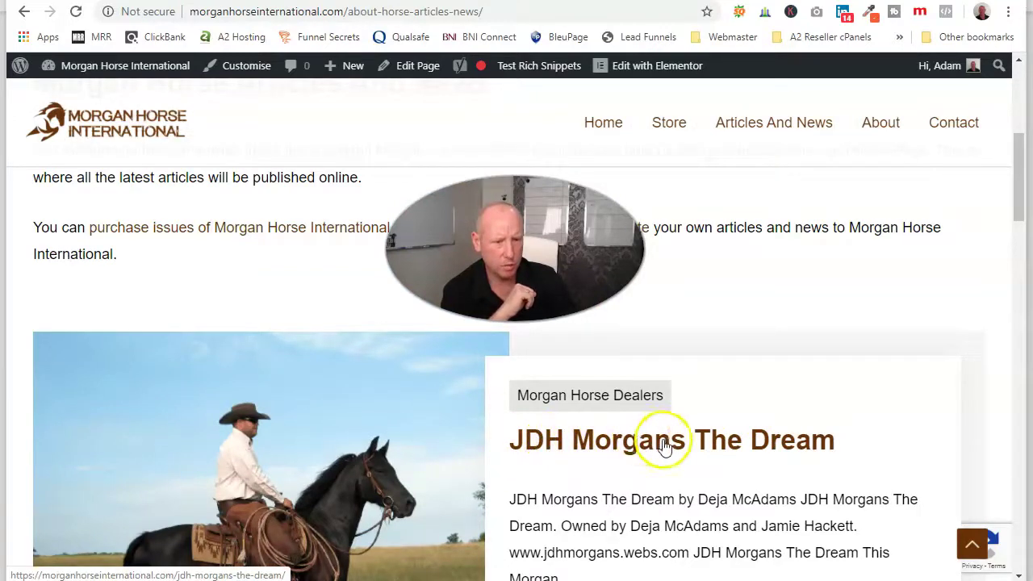
scroll(676, 458, down, 2)
scroll(675, 456, down, 4)
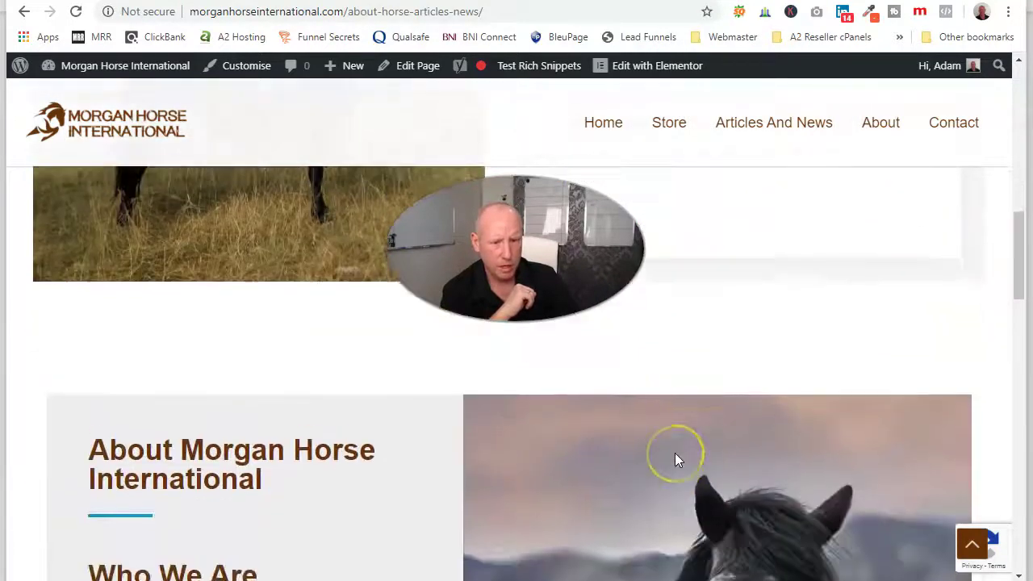
scroll(675, 458, up, 7)
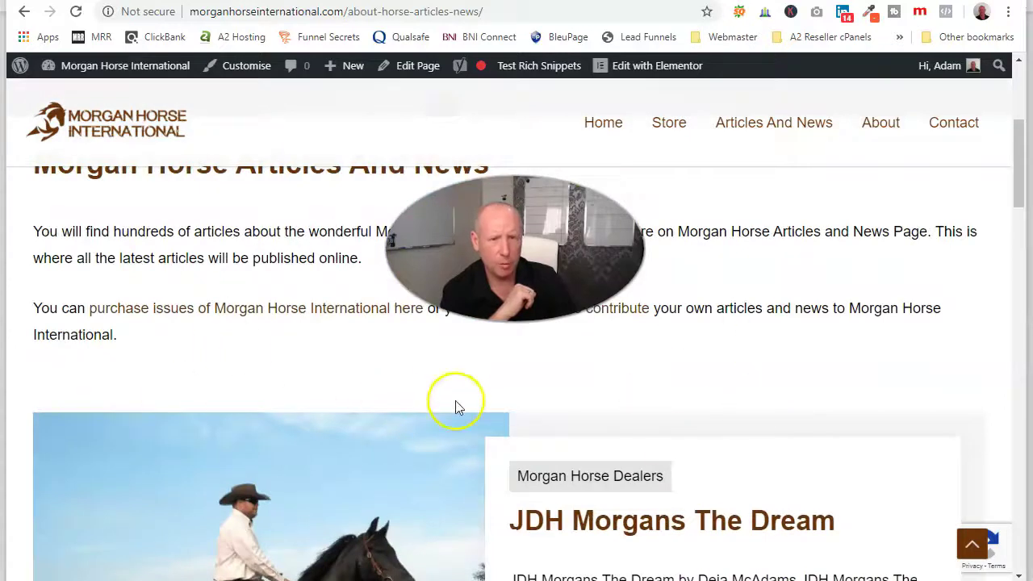
scroll(583, 376, up, 3)
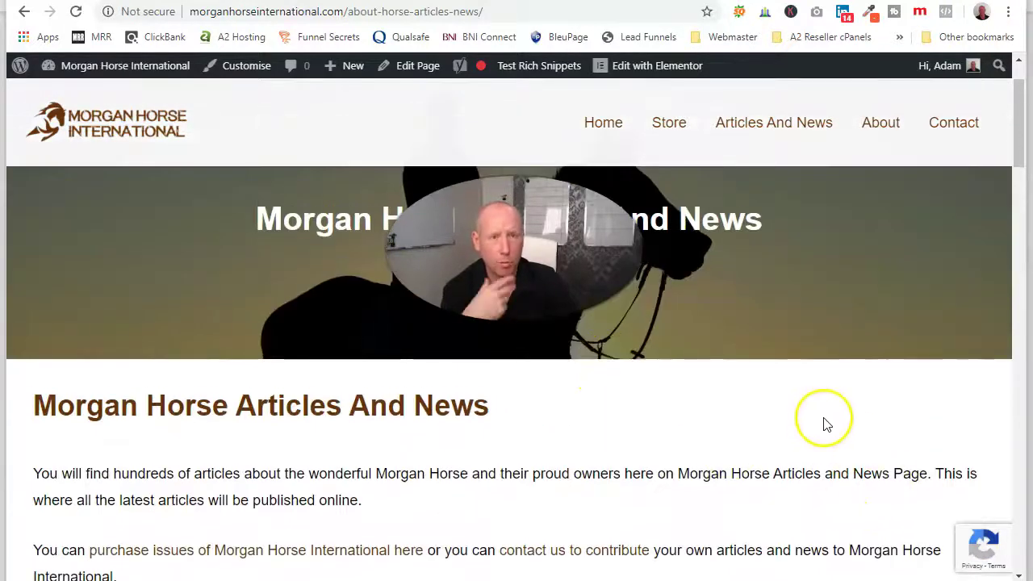
scroll(756, 324, up, 1)
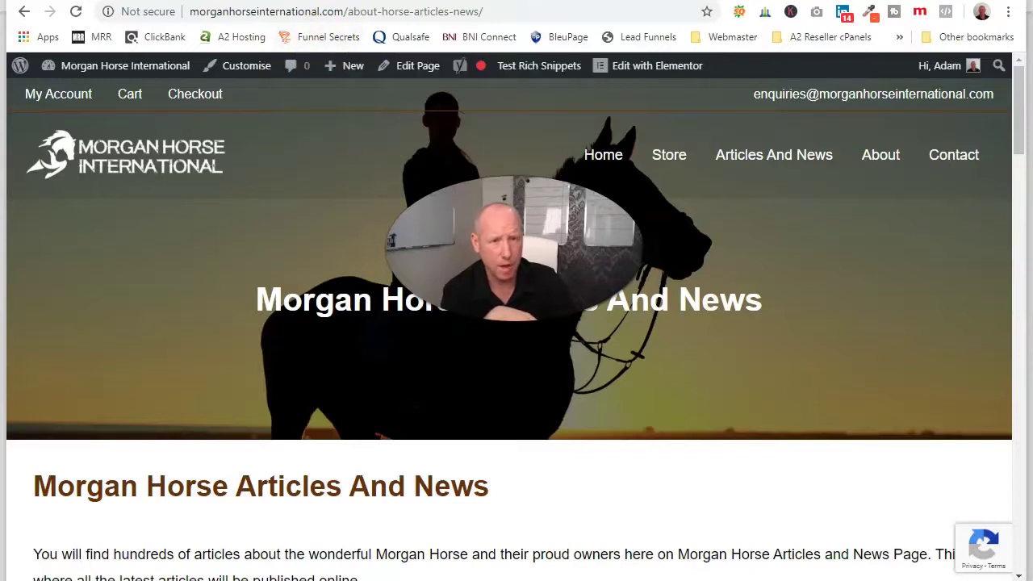
Step: Switch to the WordPress admin dashboard and start a new post from the list of posts
click(339, 0)
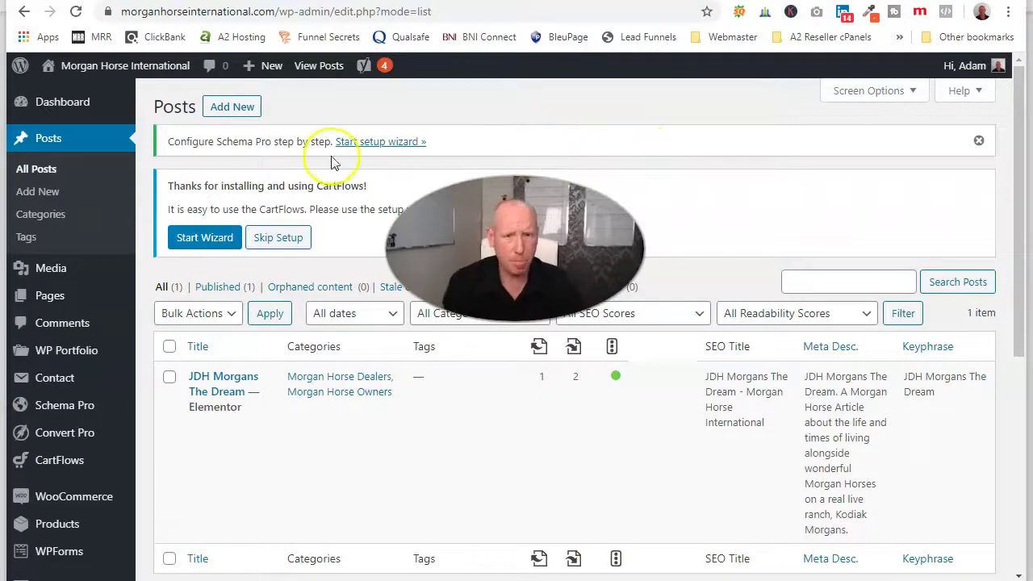
click(315, 12)
drag(373, 11, 473, 12)
key(BackSpace)
key(Return)
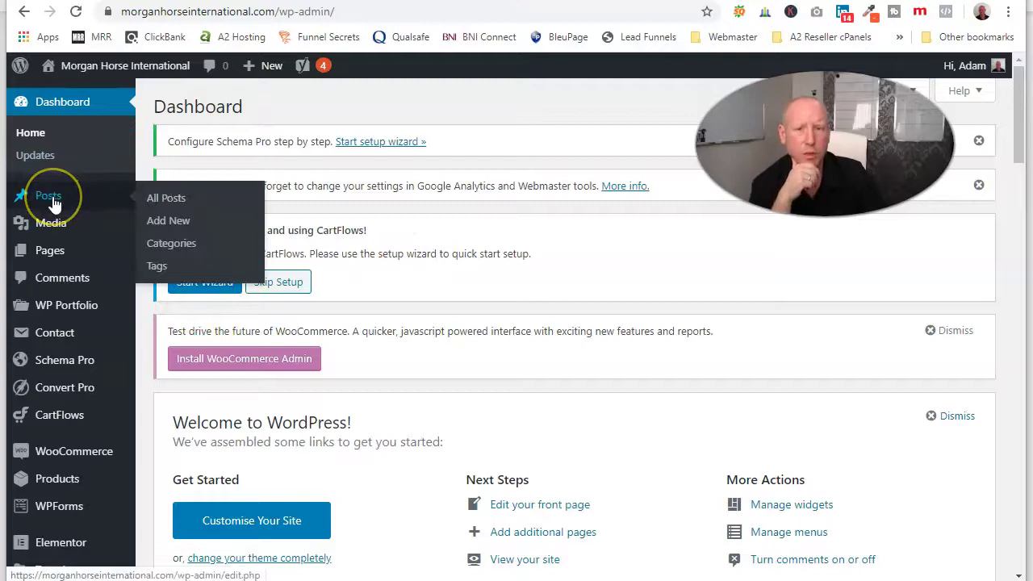
click(54, 204)
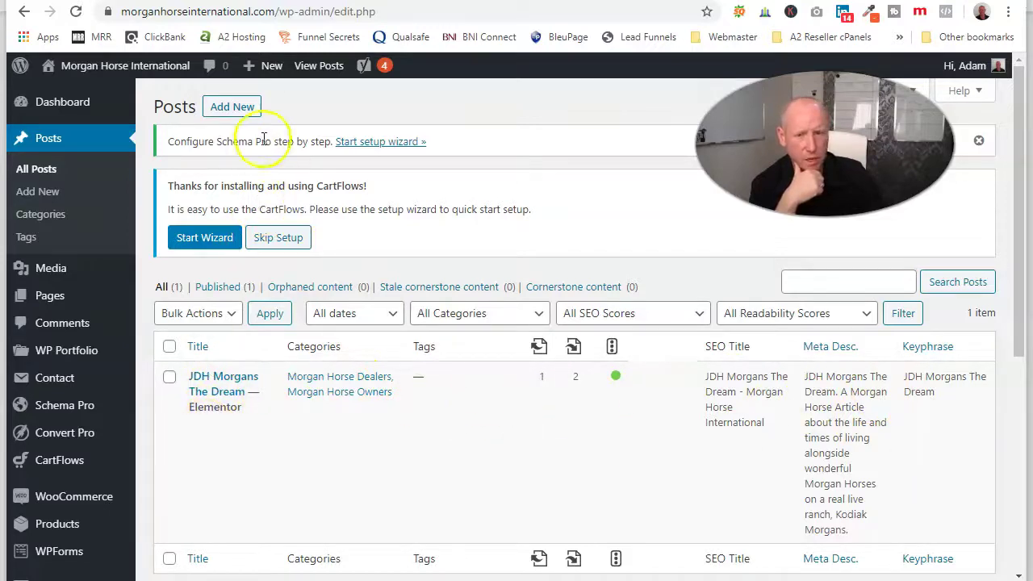
click(222, 109)
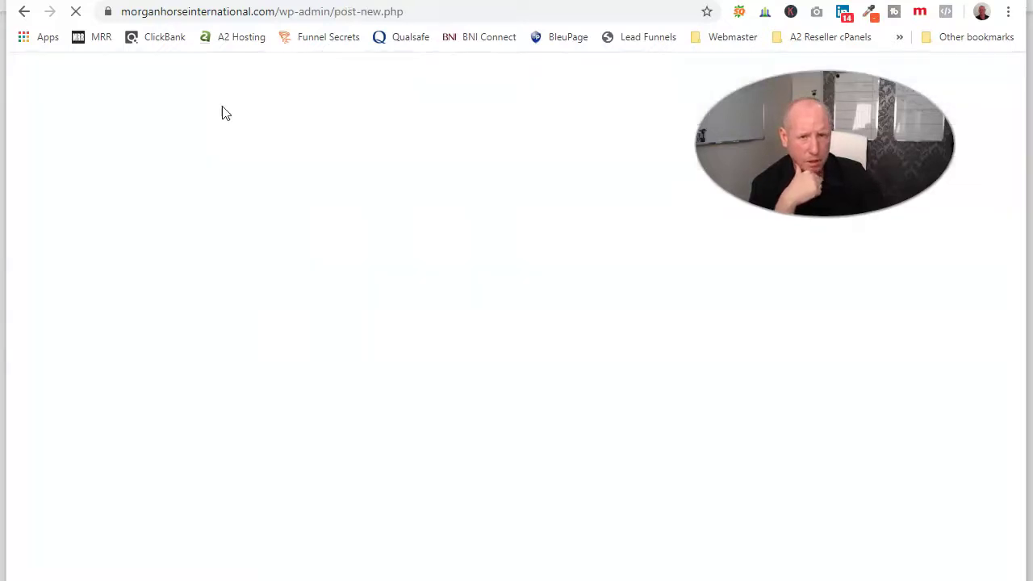
Step: Switch to the Word article, remove the dots after "A Trail of Tears" and join the author byline onto the title line with lowercase "by"
click(574, 580)
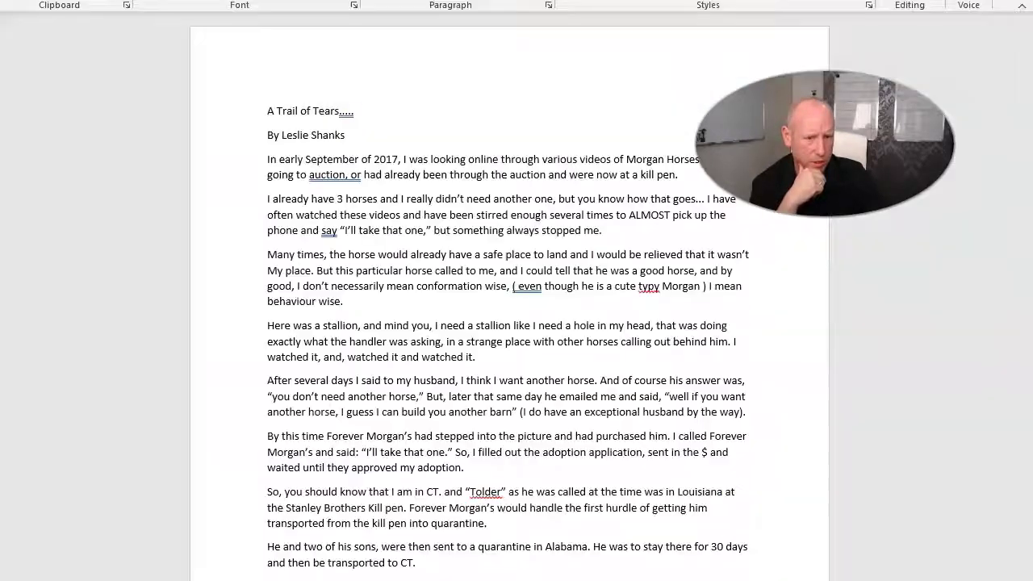
click(384, 138)
click(342, 111)
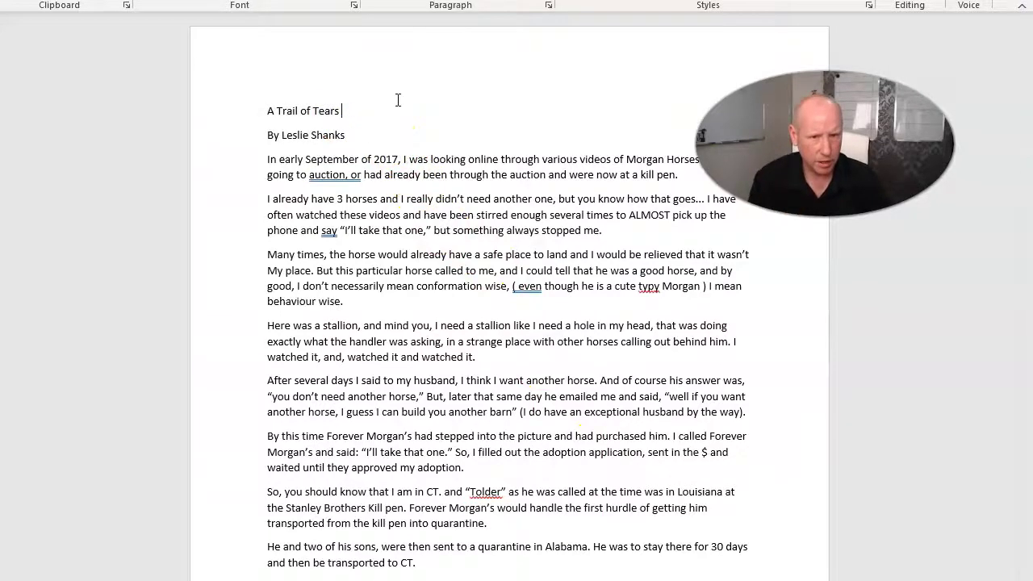
key(Delete)
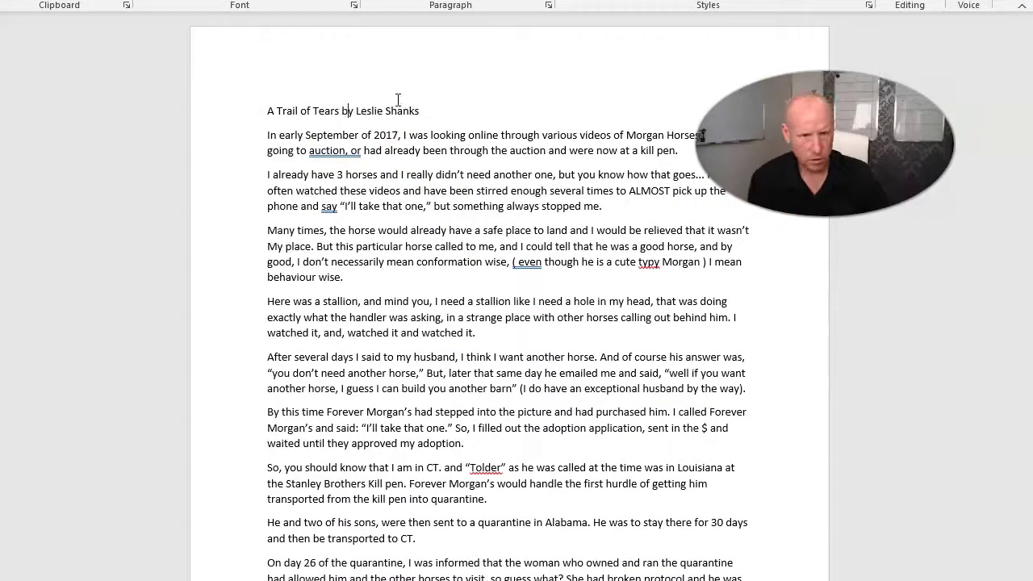
Step: Copy the article's combined title and byline from Word and paste it as the title of the new WordPress post
drag(421, 109, 285, 105)
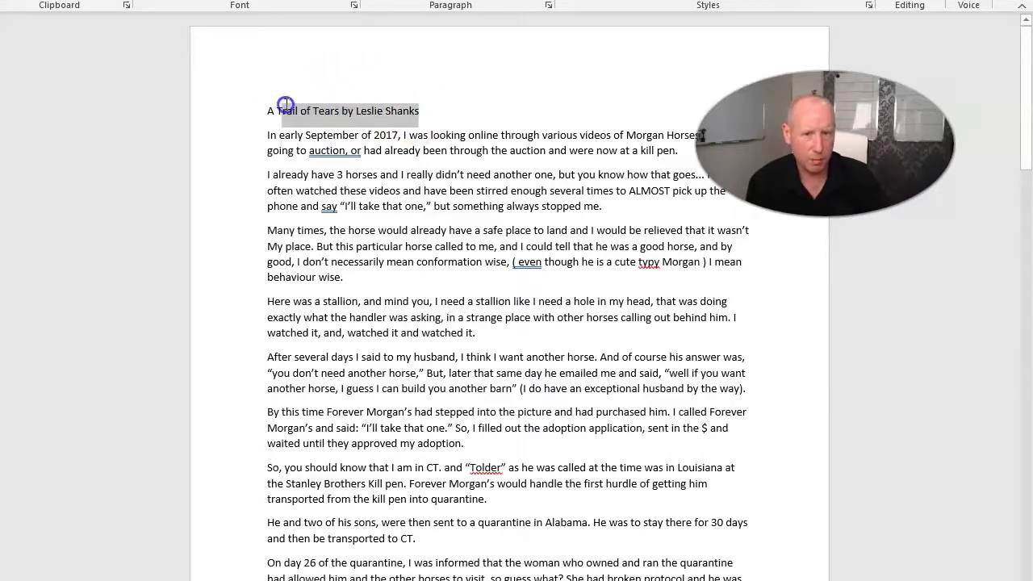
right_click(288, 114)
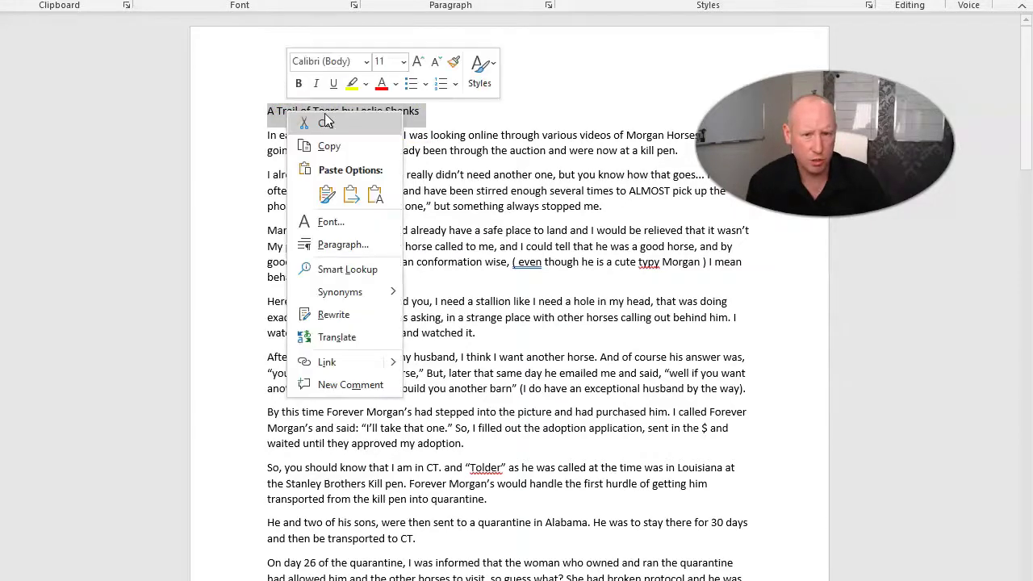
click(338, 148)
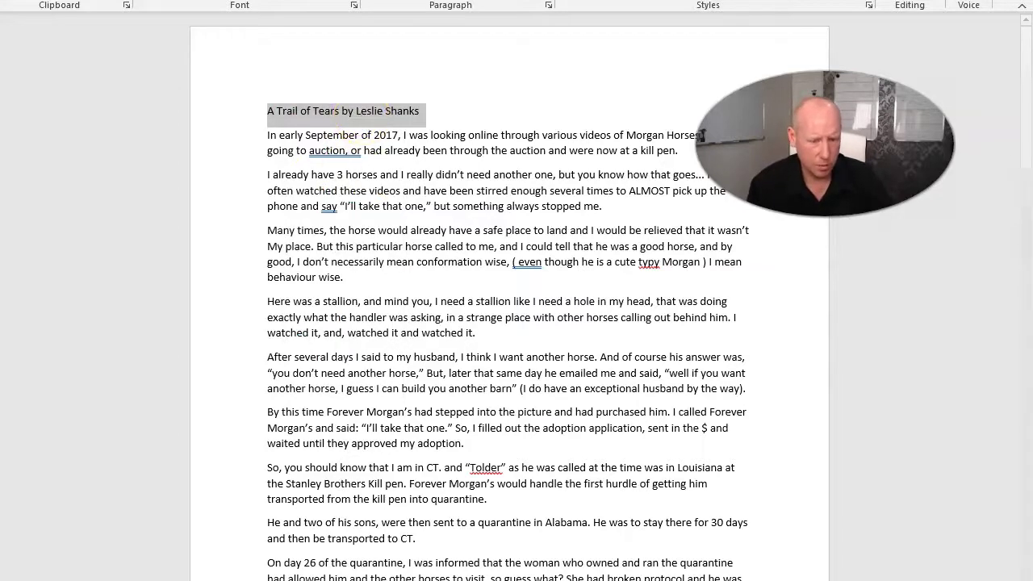
key(alt+Tab)
right_click(271, 272)
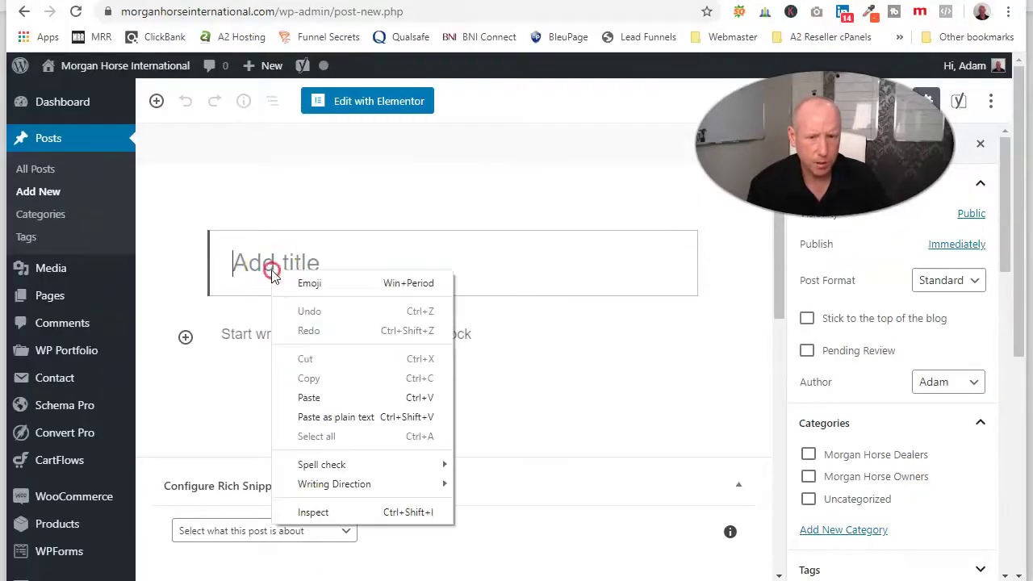
click(310, 398)
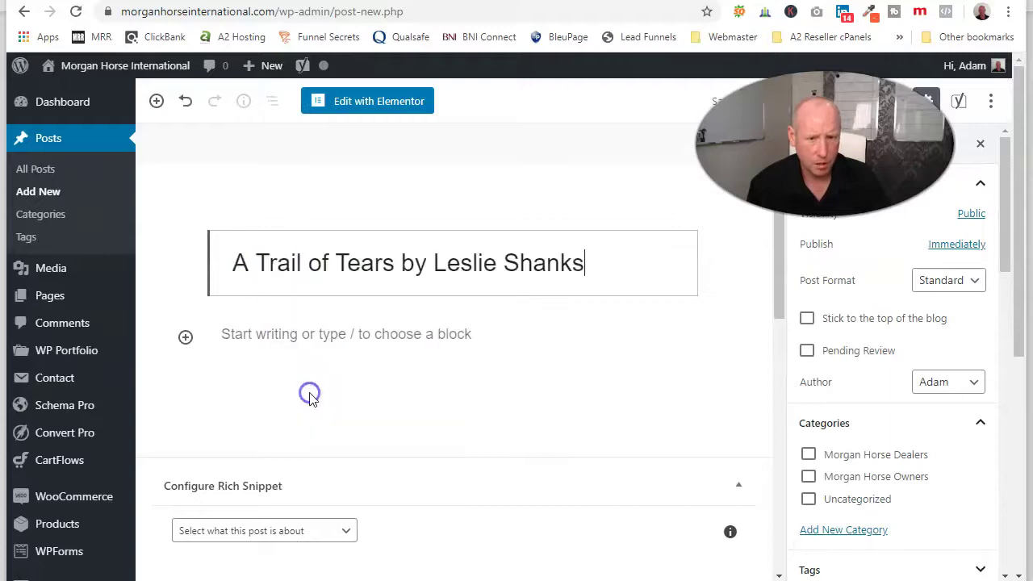
Step: Paste the copied article title with the author's name as the Yoast SEO focus keyphrase
click(564, 352)
scroll(451, 379, down, 1)
scroll(401, 406, down, 3)
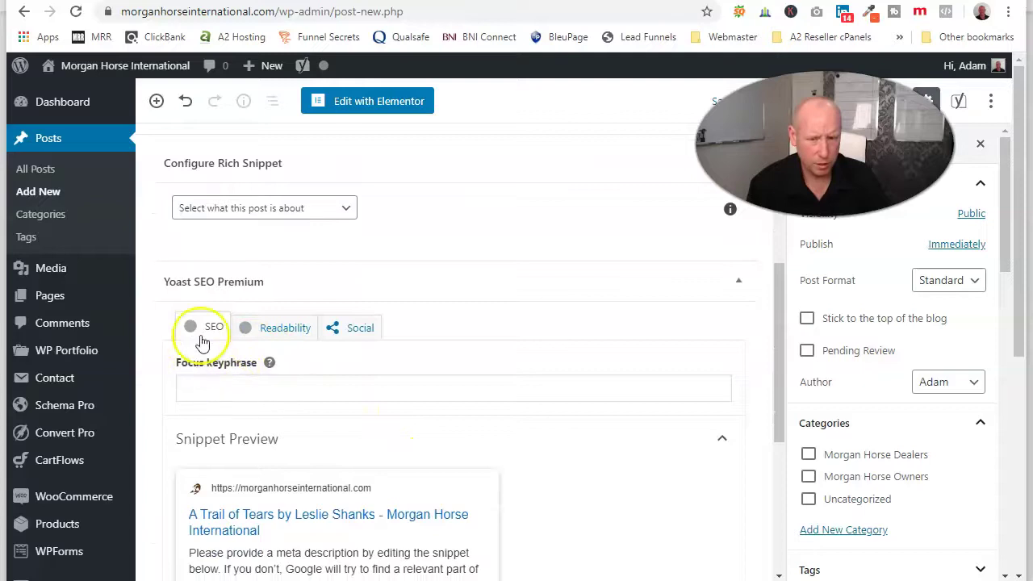
click(250, 391)
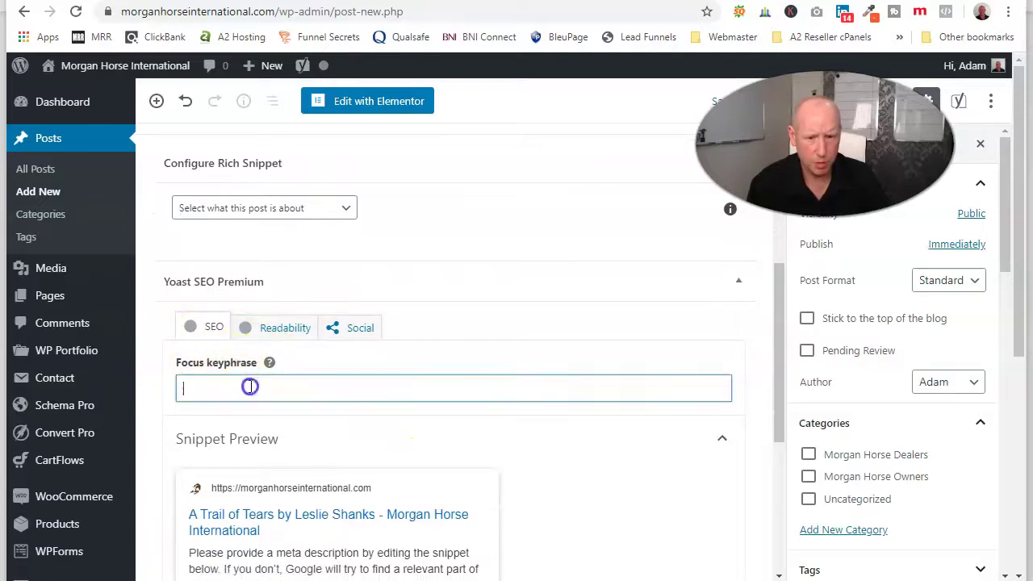
right_click(249, 387)
click(294, 514)
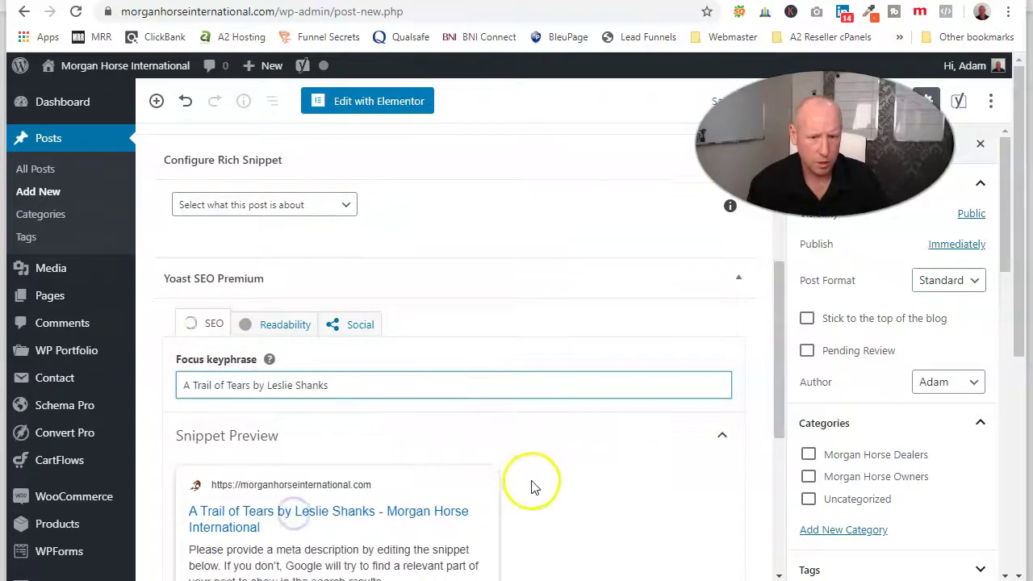
Step: Paste the copied article title with the author's name as the post's meta description in the Yoast snippet editor
scroll(524, 480, down, 3)
click(427, 363)
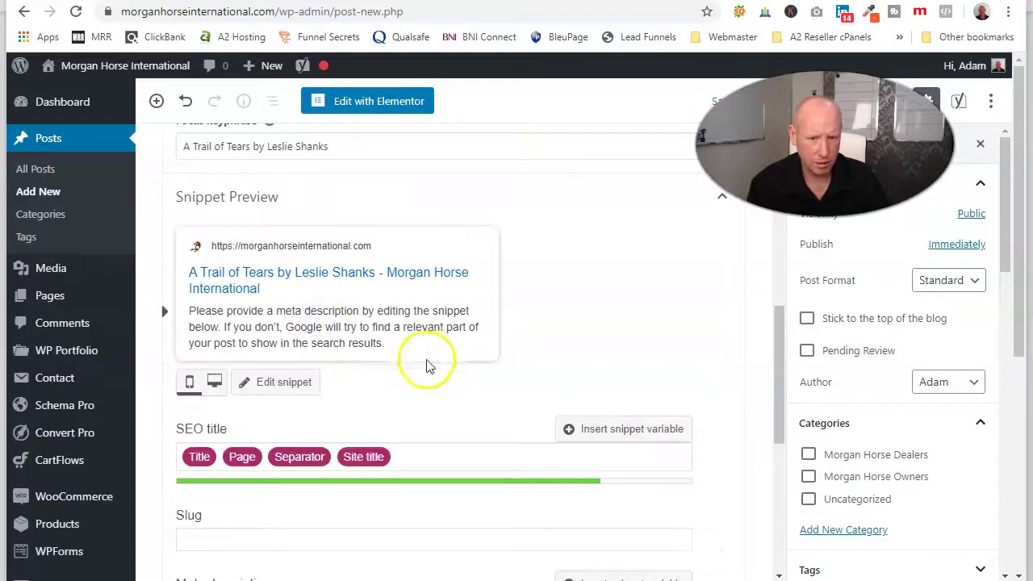
click(422, 430)
right_click(326, 460)
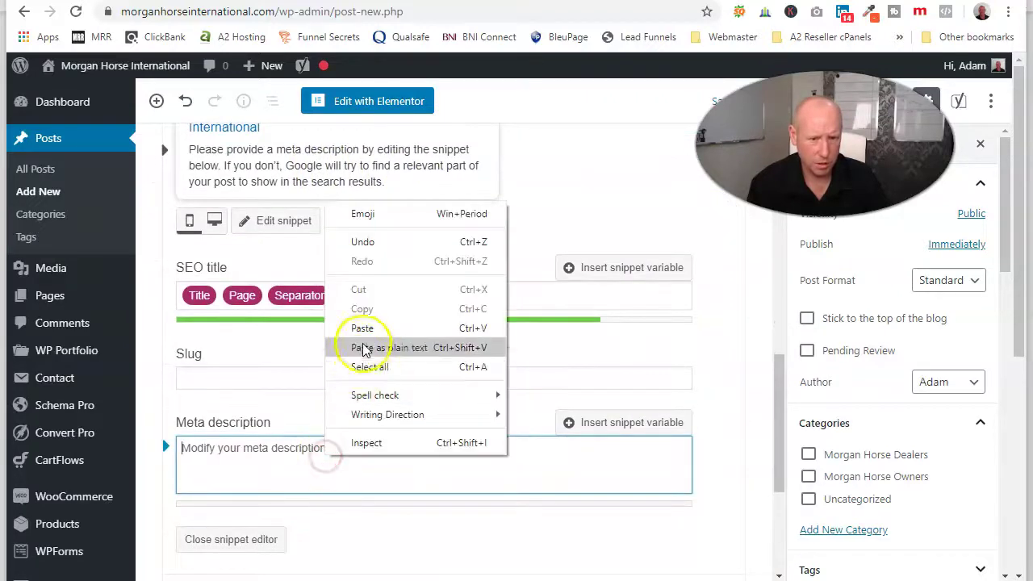
click(368, 327)
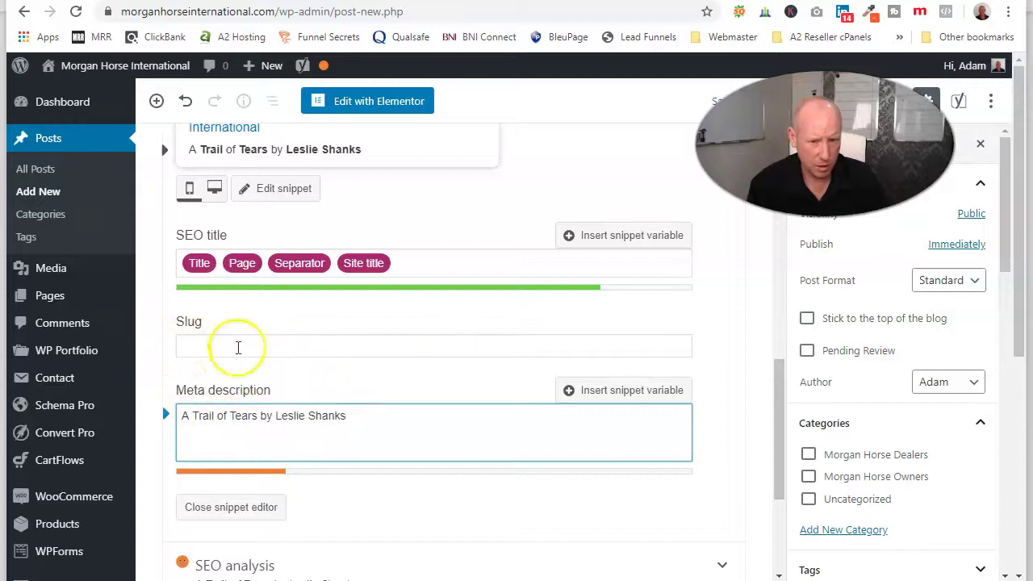
Step: Assign the post to the Morgan Horse Dealers and Morgan Horse Owners categories
click(808, 454)
click(809, 477)
scroll(898, 514, down, 2)
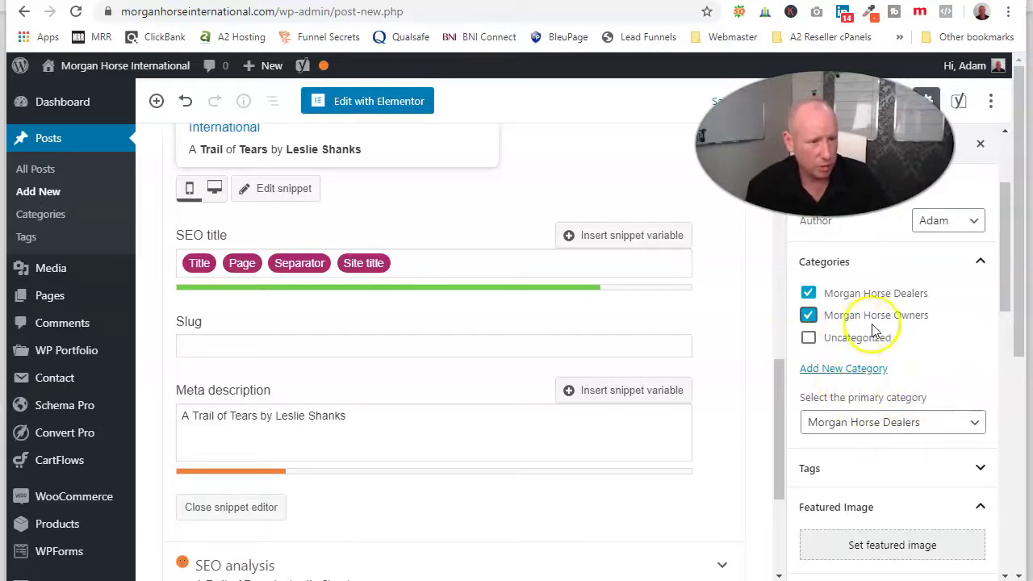
scroll(900, 392, up, 2)
Step: Start setting the post's featured image and browse the computer for an image file to upload
scroll(891, 392, down, 2)
scroll(899, 387, down, 2)
click(886, 393)
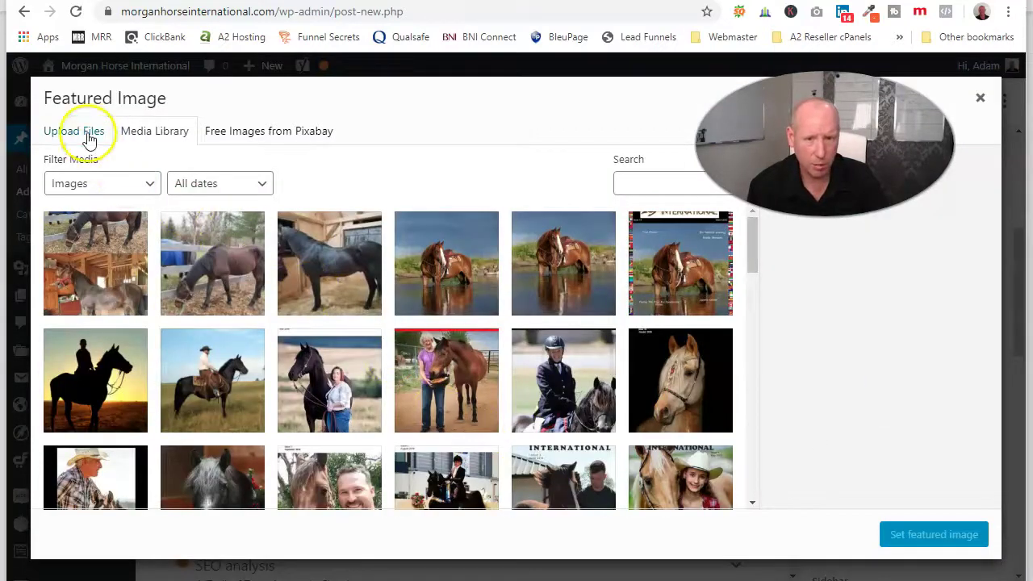
click(88, 137)
click(501, 342)
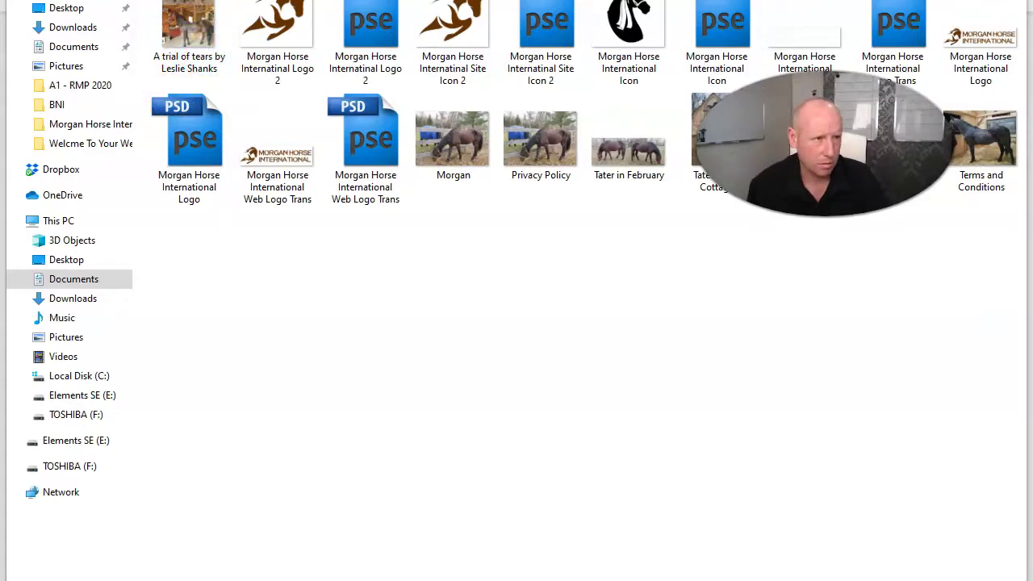
Step: Capitalize the start of the horse picture's file name to "A Trial of Tears", keeping the author's name, and upload the picture
click(185, 63)
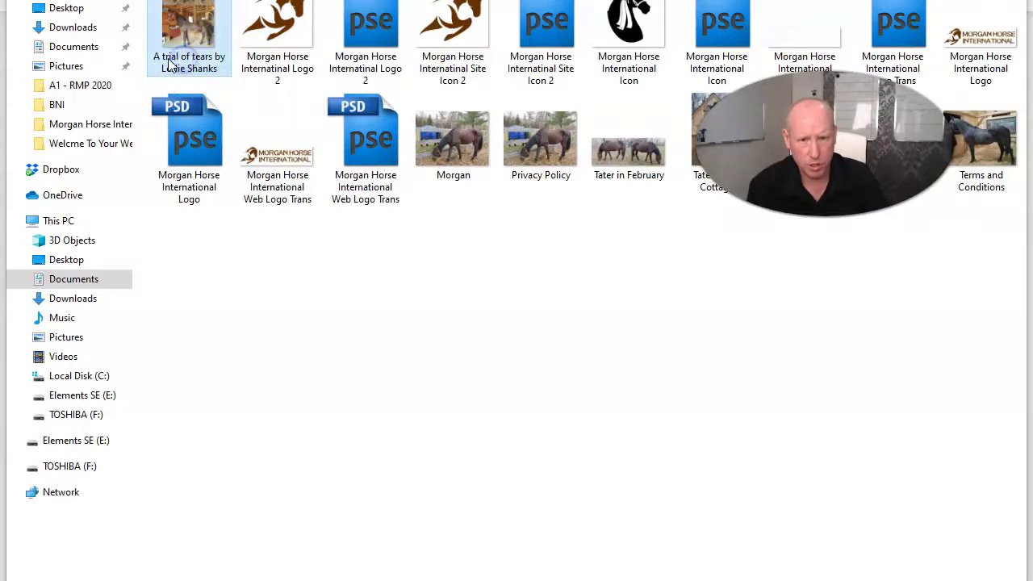
click(167, 60)
click(166, 56)
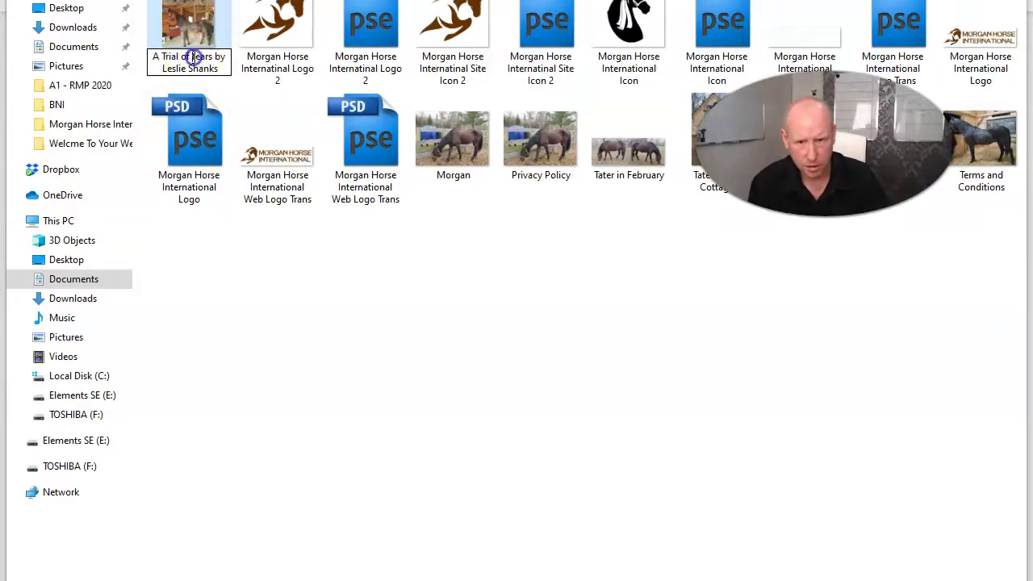
key(Return)
key(Return)
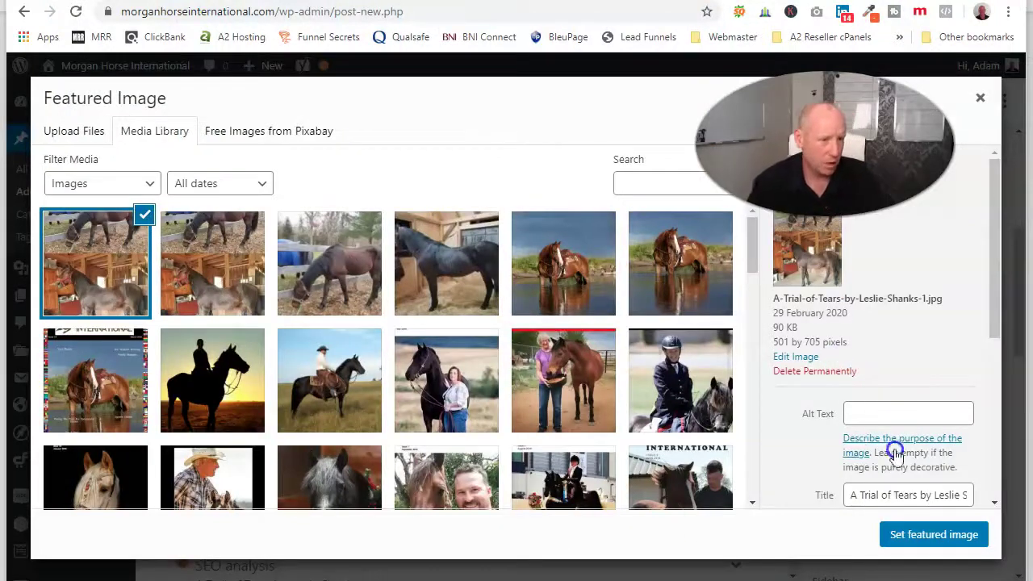
Step: Paste the copied article title with the author's name as the uploaded image's alt text, keeping the image in the library
scroll(896, 456, down, 1)
right_click(854, 325)
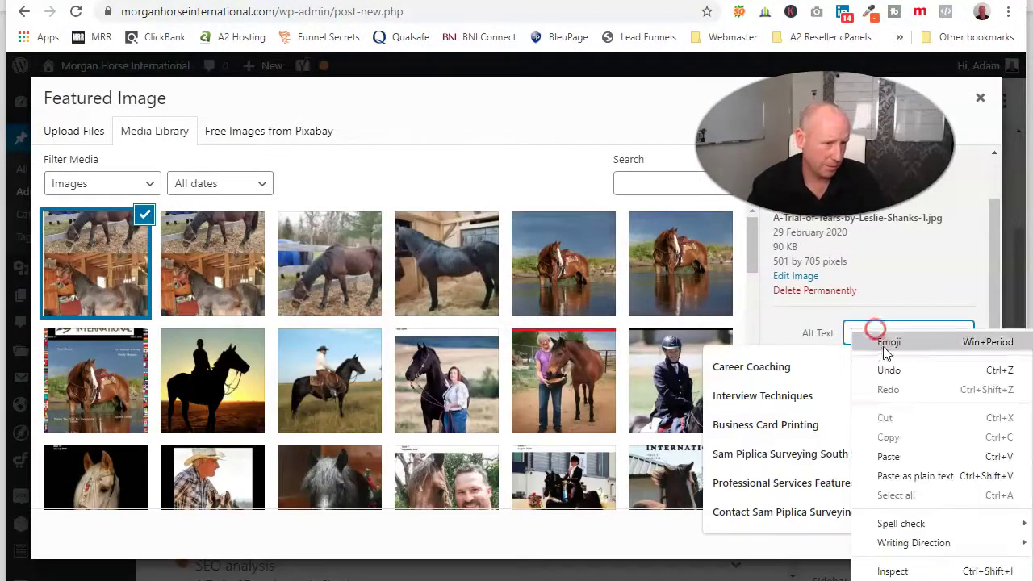
click(887, 454)
click(834, 290)
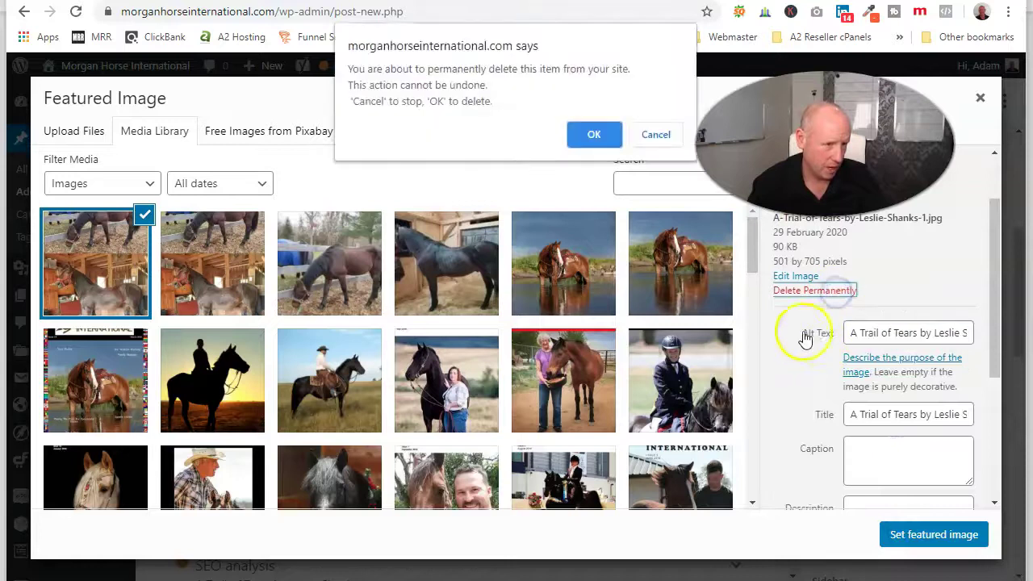
click(658, 138)
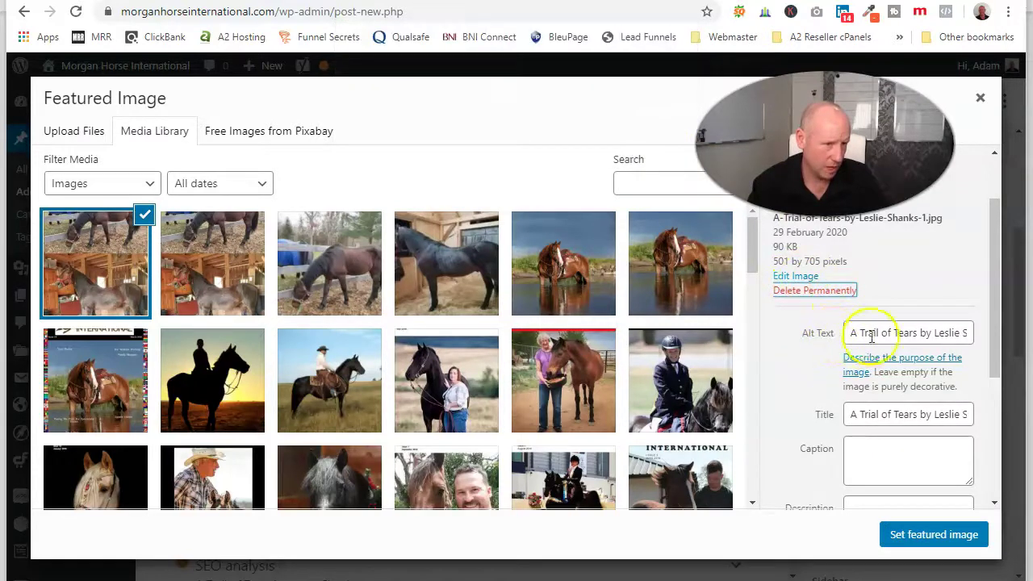
Step: Paste the copied article title with the author's name into the uploaded image's description
scroll(888, 468, down, 1)
click(878, 427)
right_click(881, 430)
click(887, 298)
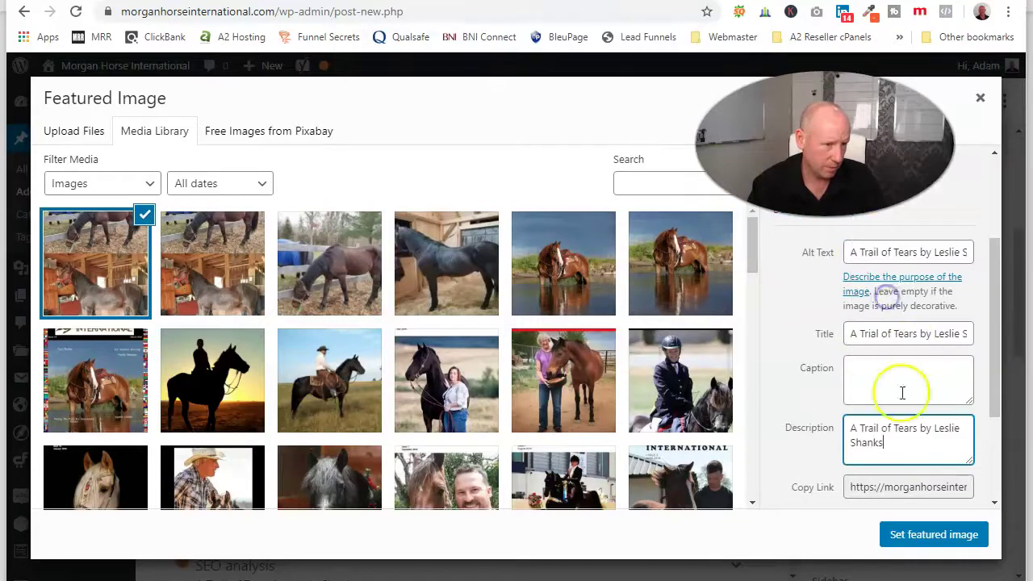
Step: Set the uploaded horse picture as the post's featured image and publish the post
click(932, 543)
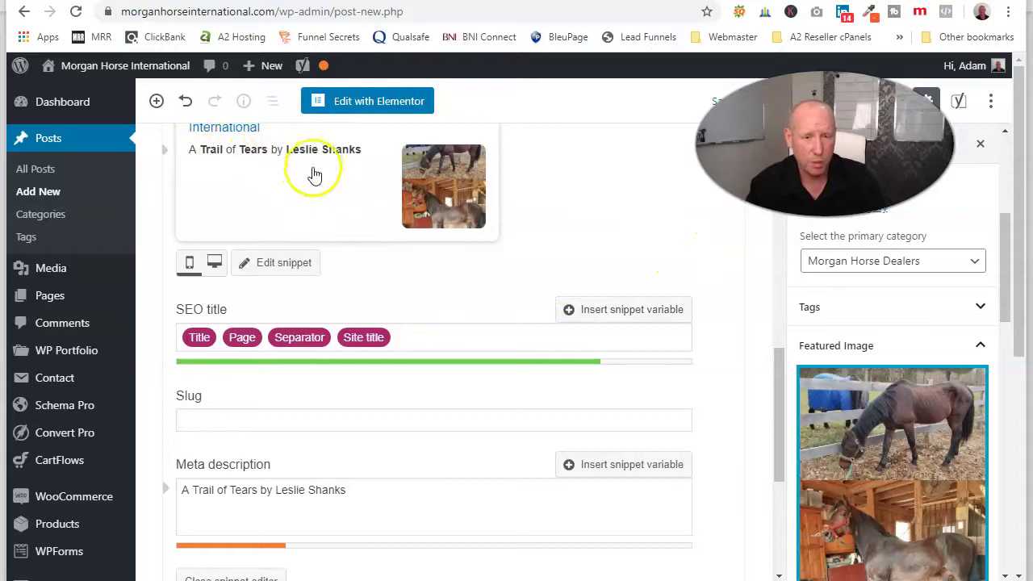
scroll(573, 214, up, 10)
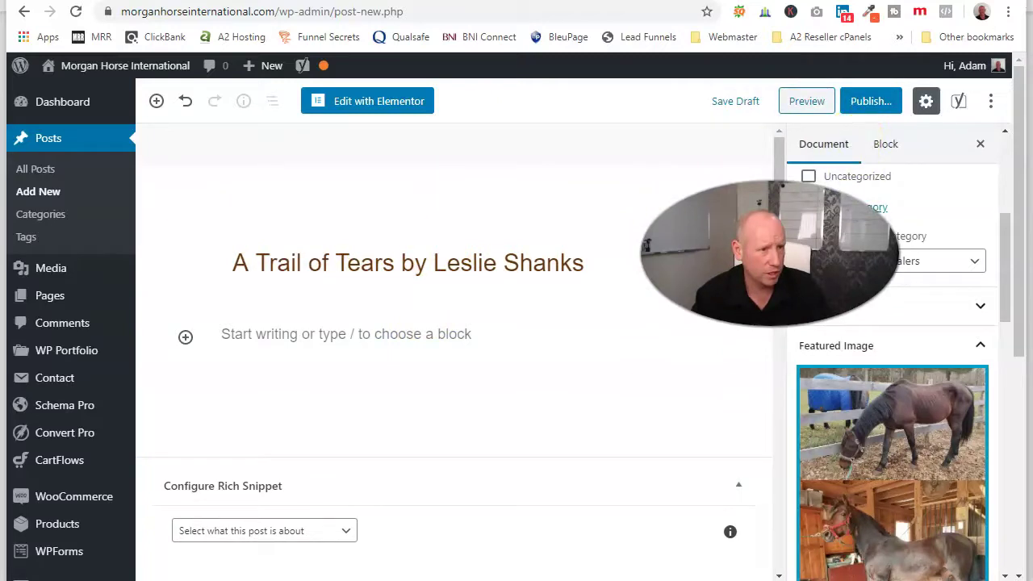
click(868, 102)
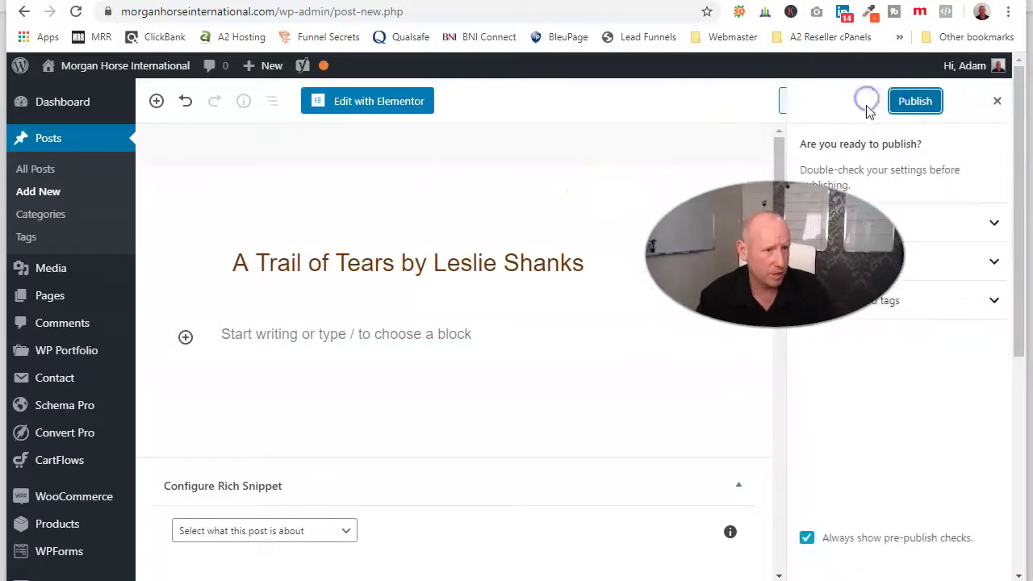
click(916, 103)
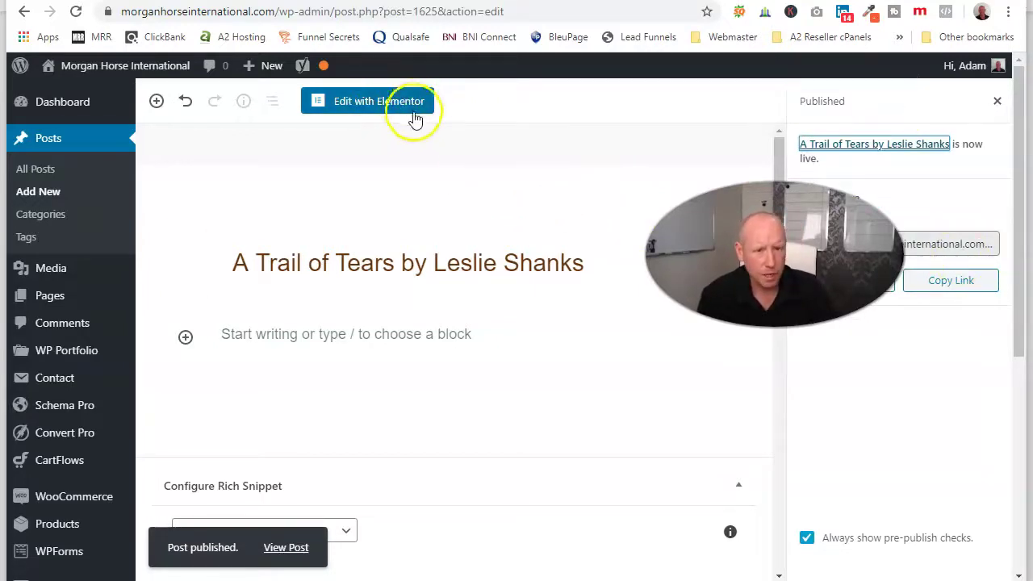
Step: Open the published post in Elementor and add a single-column section below the post title
click(369, 103)
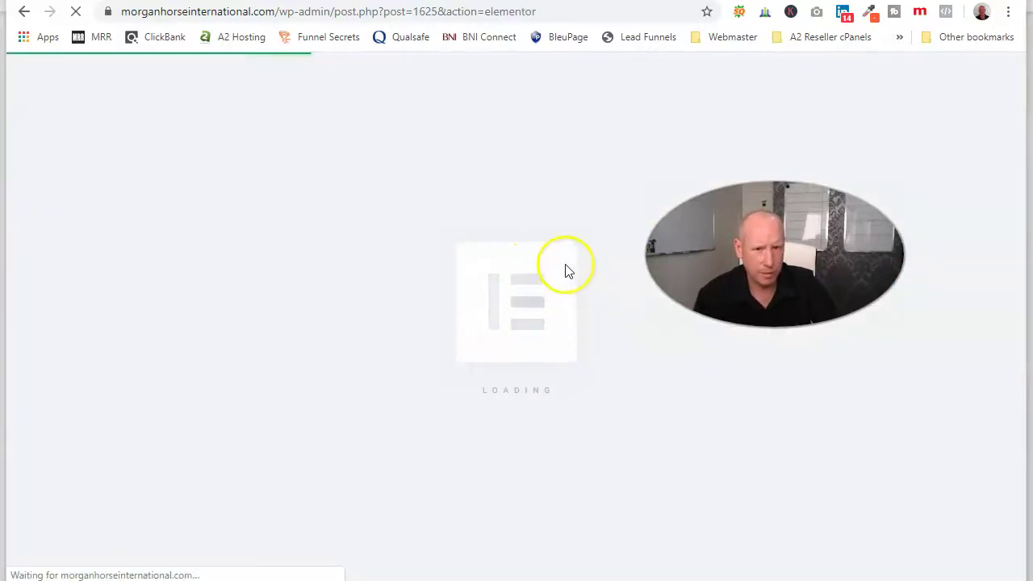
scroll(535, 346, down, 10)
scroll(396, 262, up, 8)
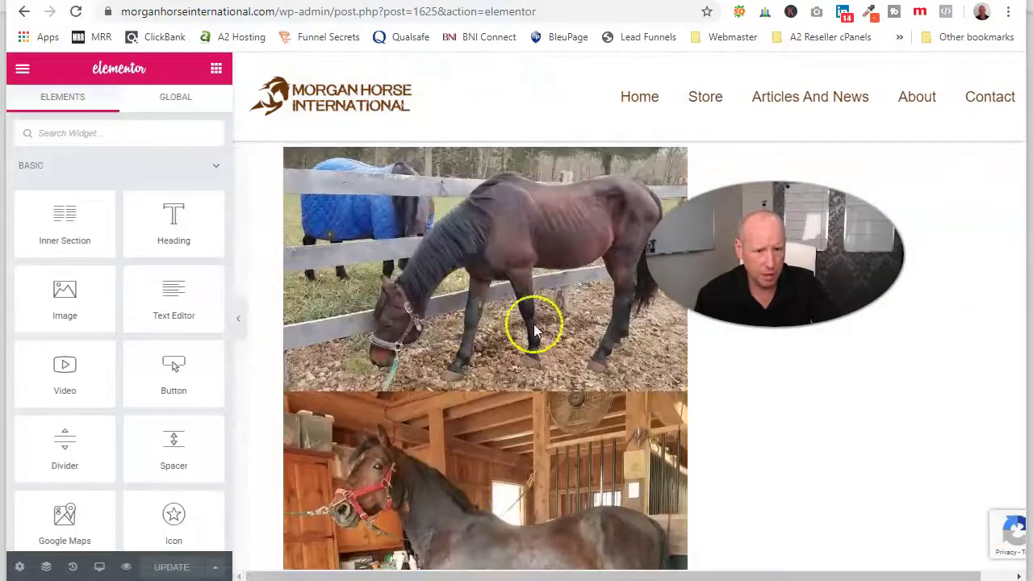
scroll(452, 406, down, 5)
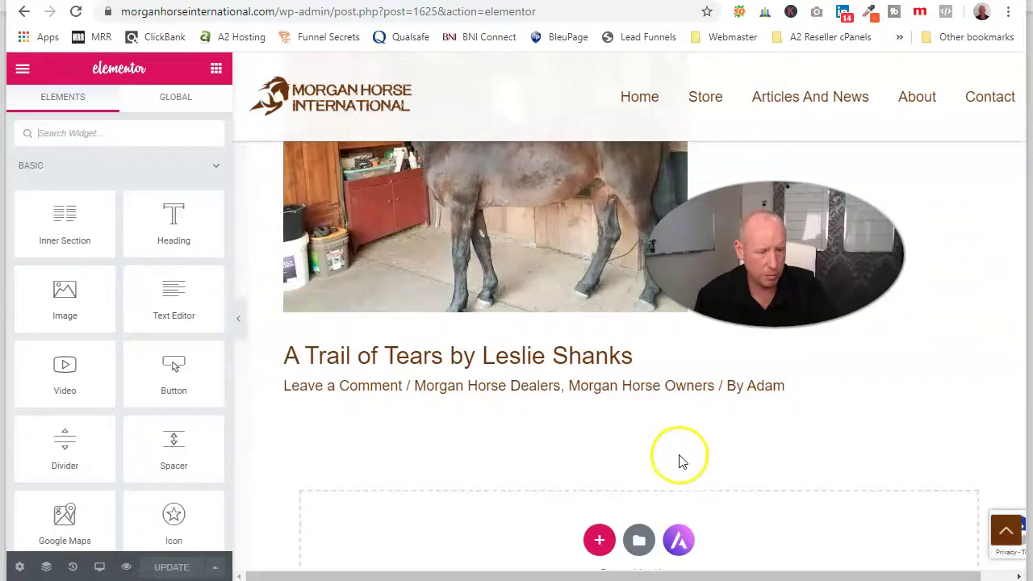
scroll(678, 460, down, 1)
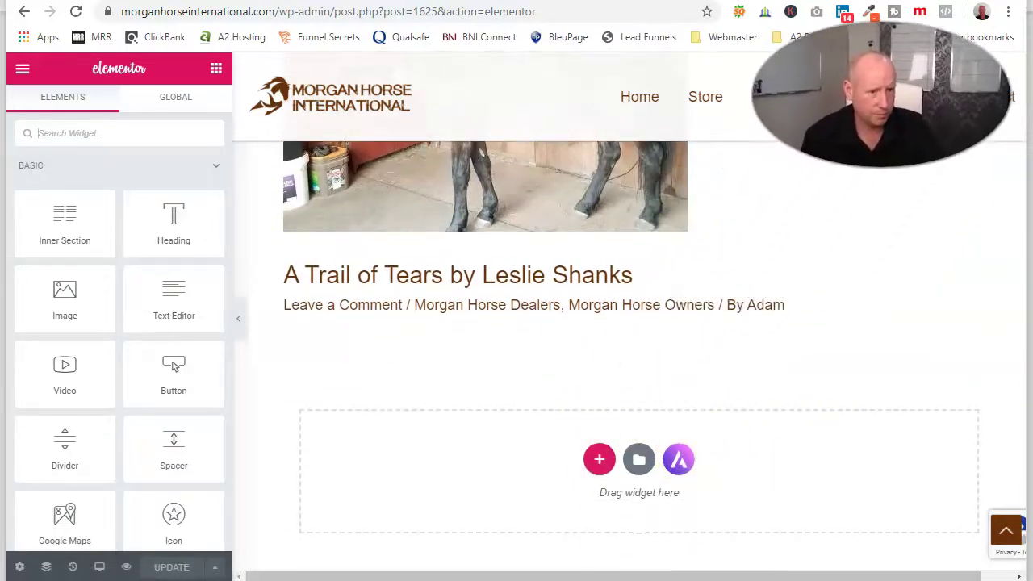
click(599, 462)
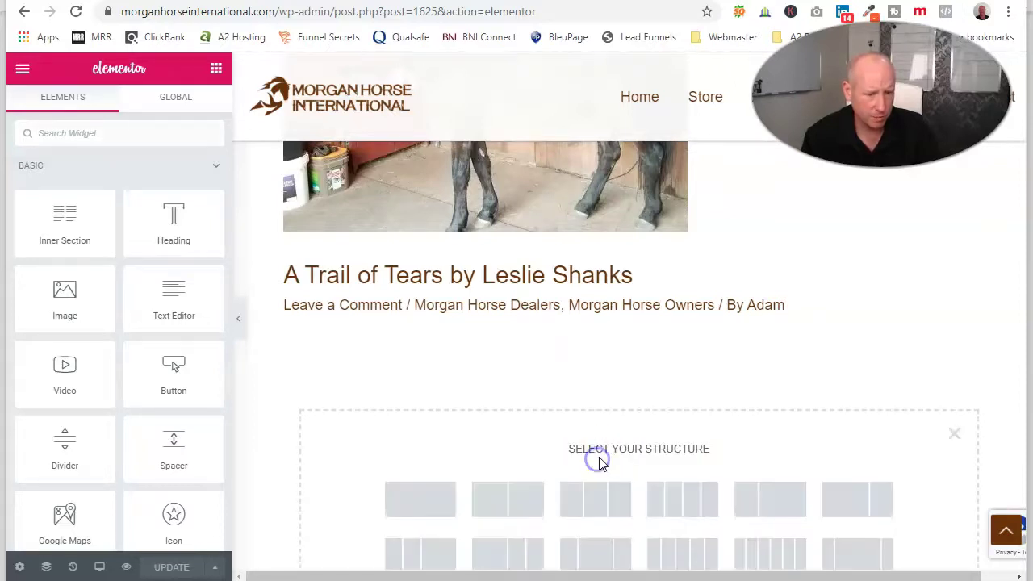
click(439, 505)
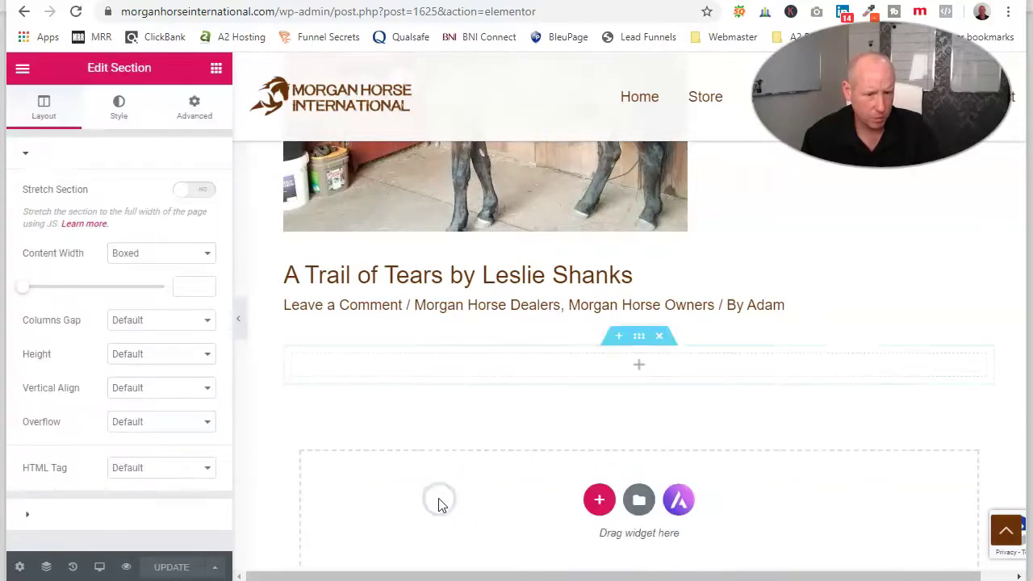
Step: Add a Heading widget to the new section and replace its placeholder with the copied article title and author's name
click(22, 68)
click(24, 71)
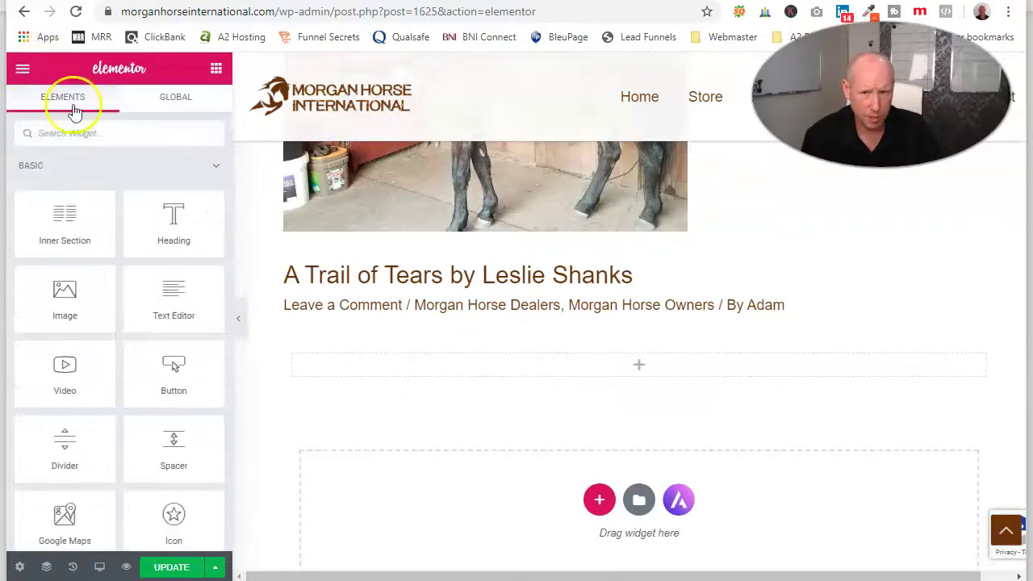
drag(176, 224, 624, 372)
click(166, 216)
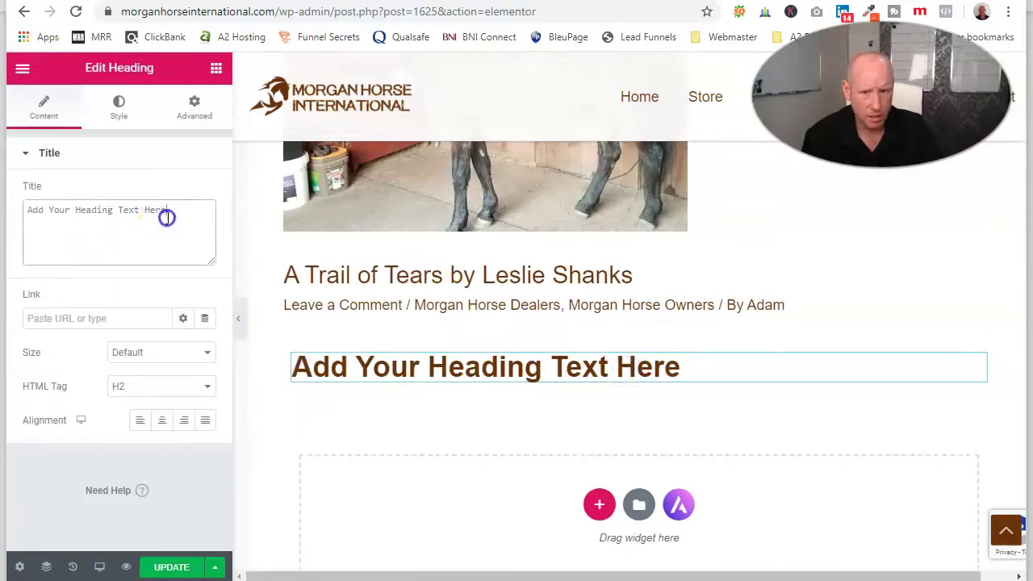
drag(166, 216, 30, 223)
right_click(39, 210)
click(97, 290)
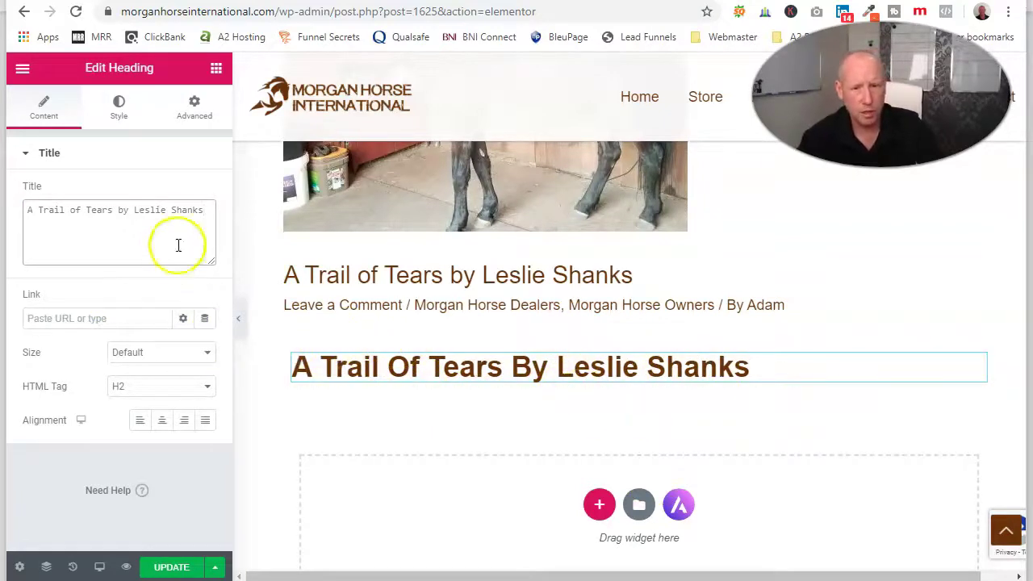
Step: Add a Text Editor widget below the heading and replace its placeholder text with the copied article title and author's name
click(23, 69)
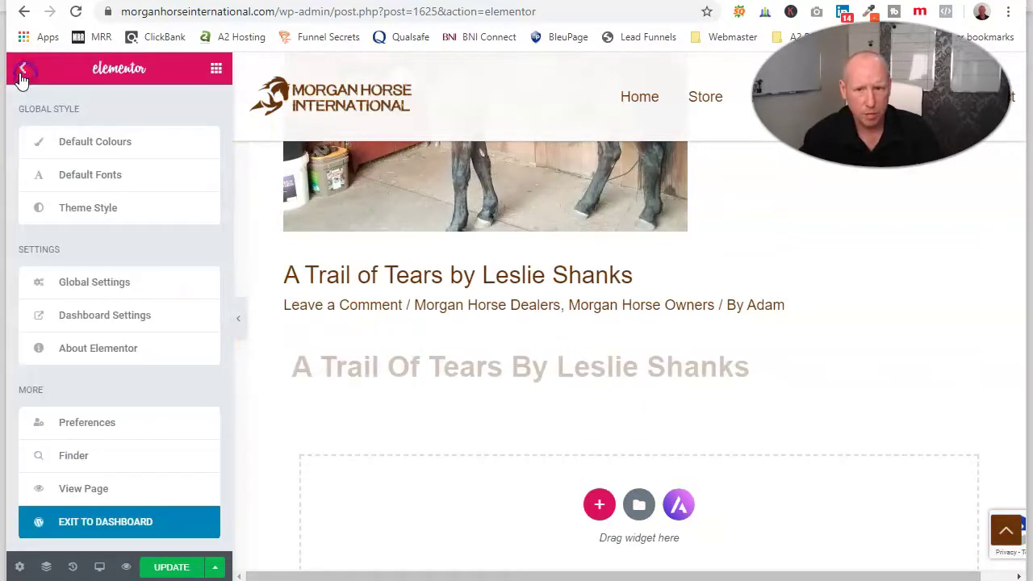
click(22, 73)
drag(184, 277, 408, 391)
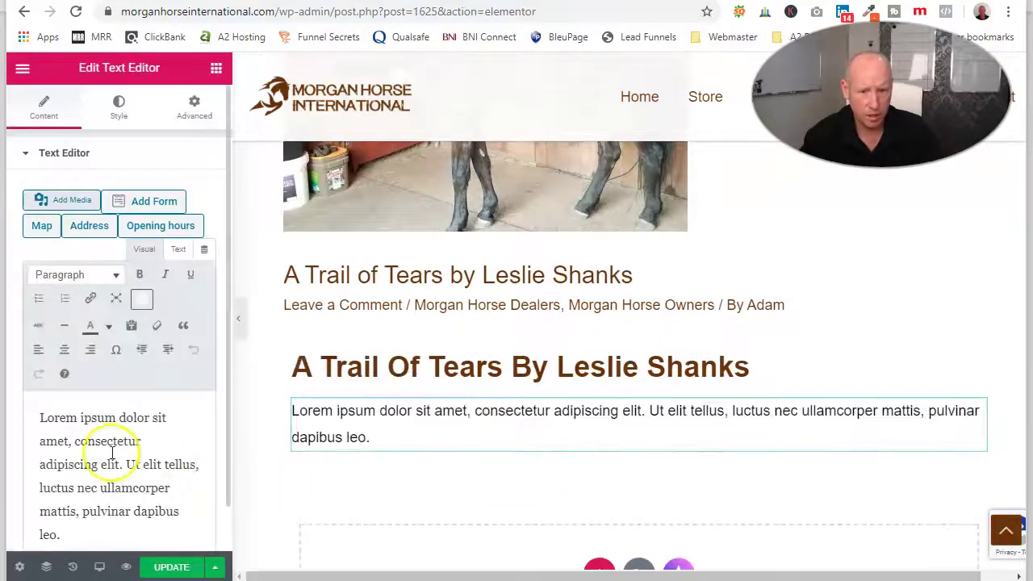
triple_click(100, 445)
right_click(93, 452)
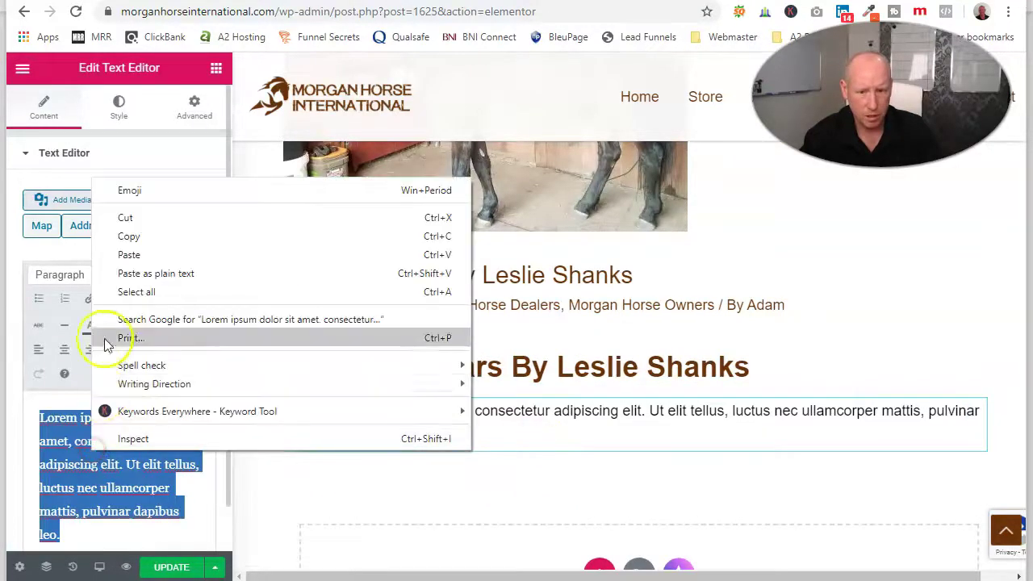
click(129, 249)
text(A Trail of Tears by Leslie Shanks)
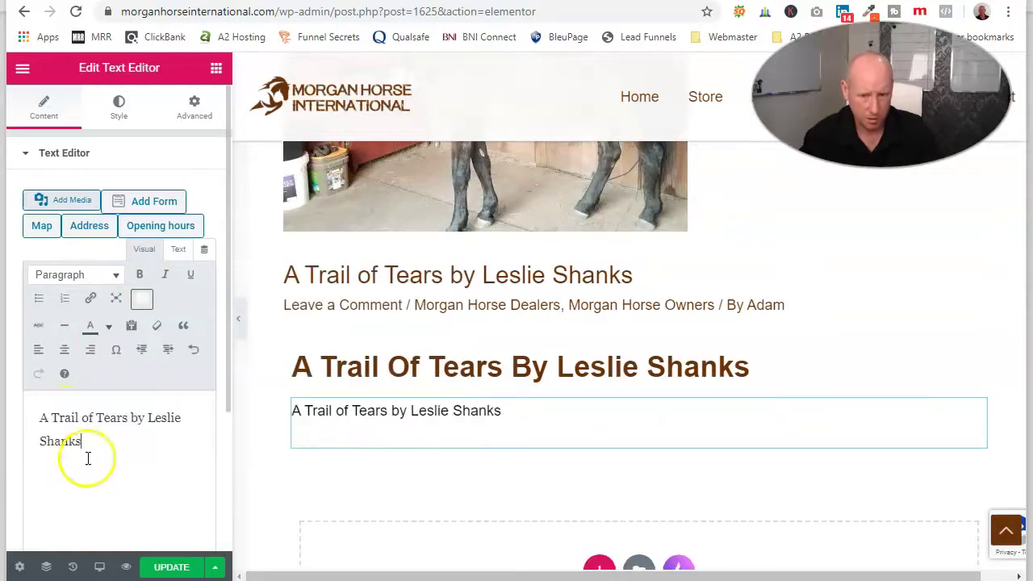
Step: Expand the pasted title into a sentence beginning "This article," and saying it is from one of our issues of Morgan Horse International
click(42, 416)
text(This articl)
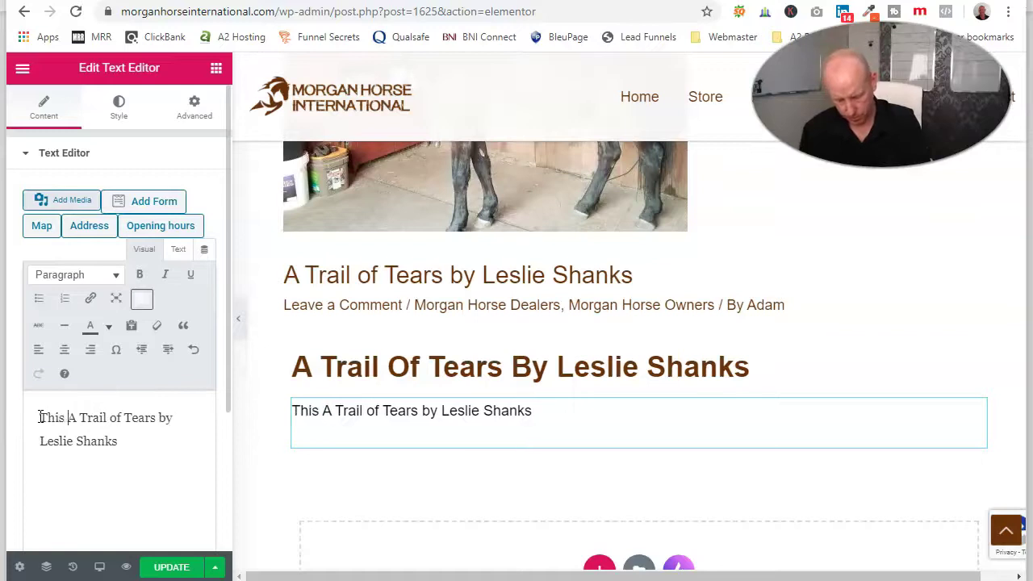
text(e,)
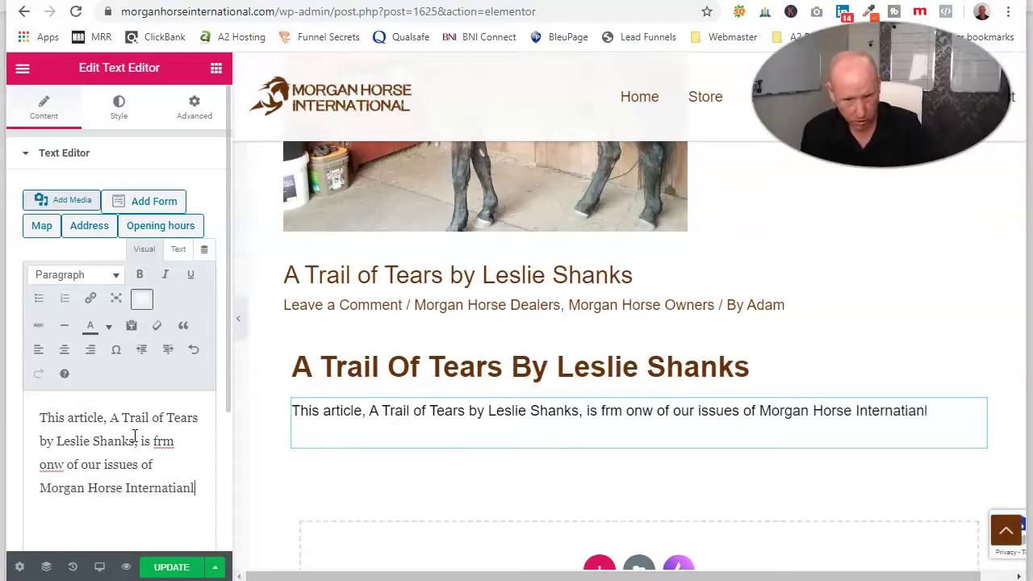
Step: Correct the spelling of "International", "from" and "one" in the introductory sentence and end it with a comma
click(178, 488)
text(na)
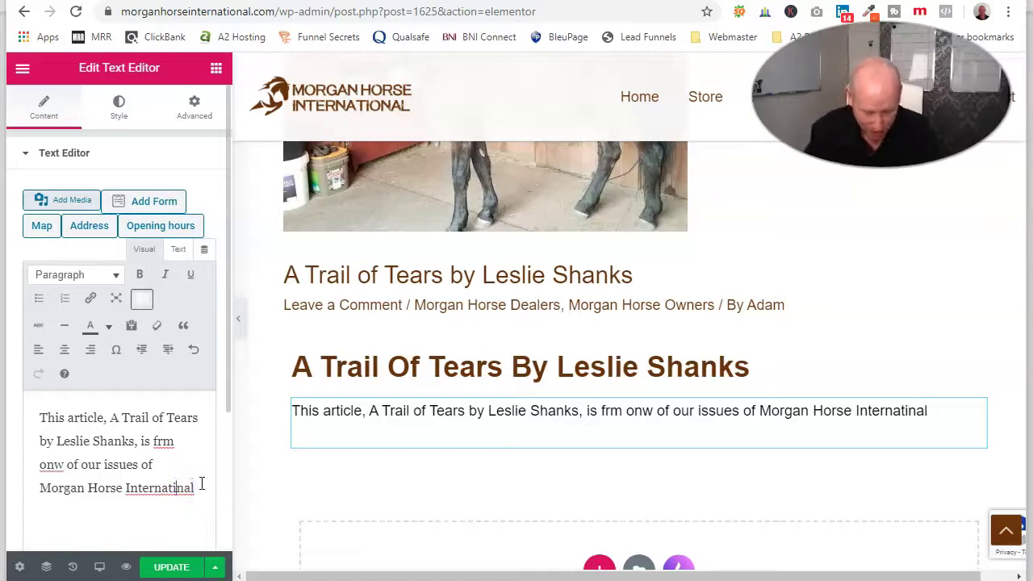
click(156, 445)
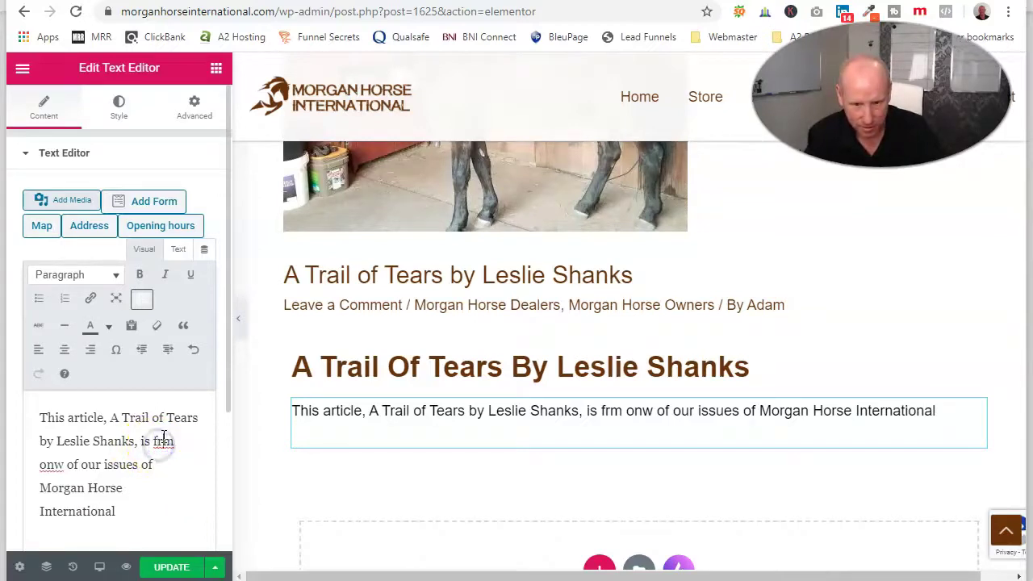
text(o)
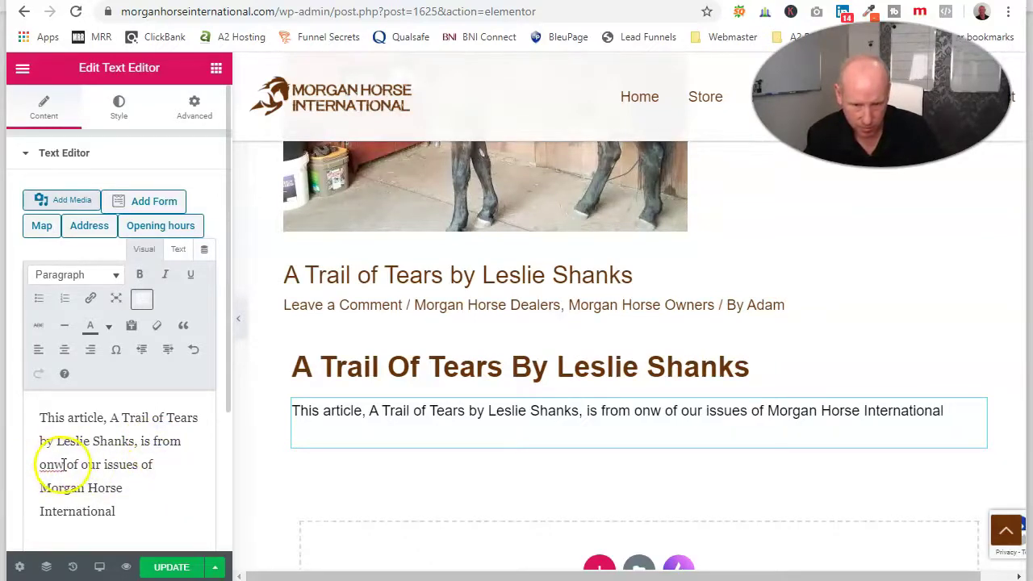
key(BackSpace)
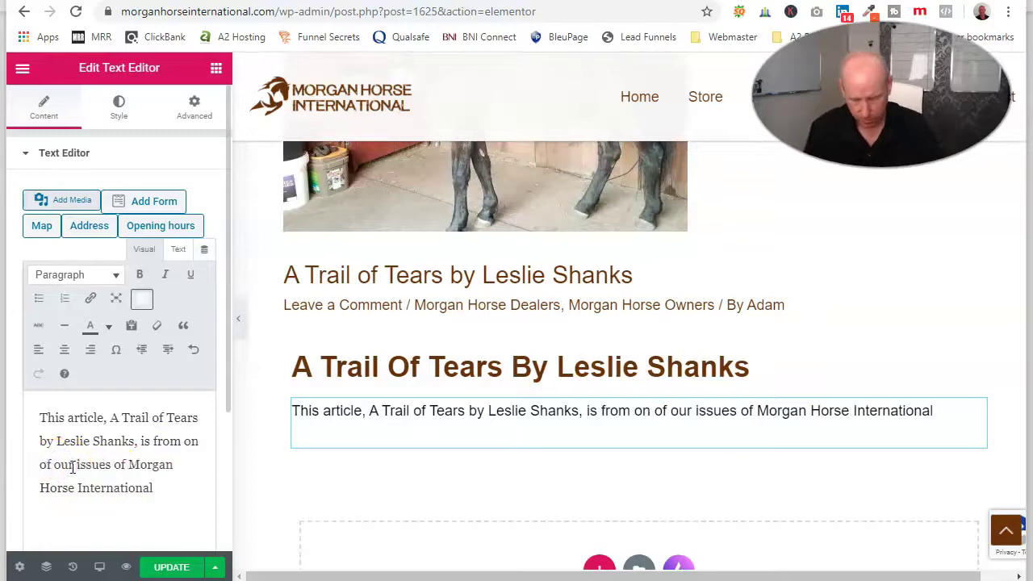
text(e)
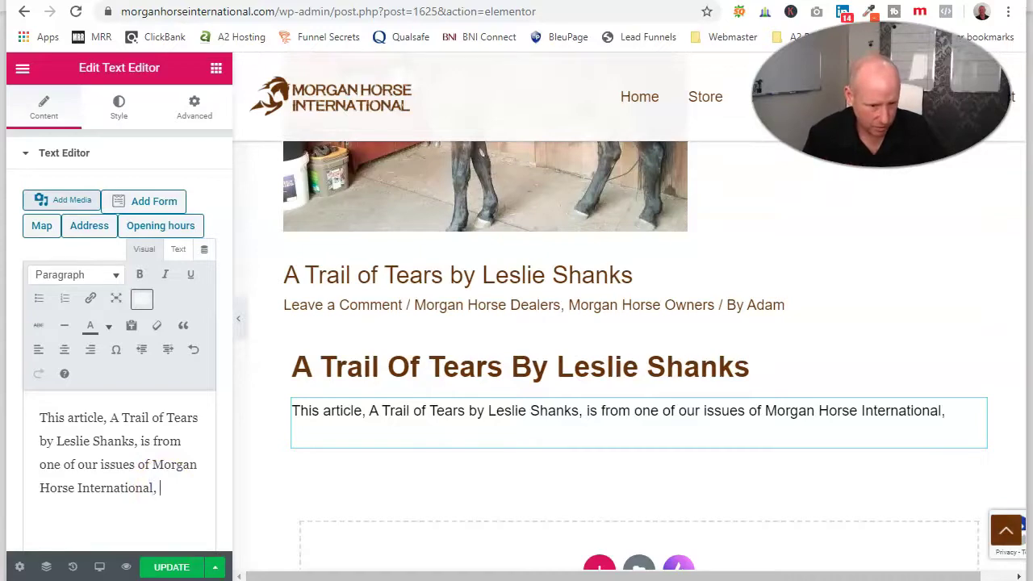
Step: Switch to File Explorer and look through the Downloads folder for the magazine issue containing the article
key(alt+Tab)
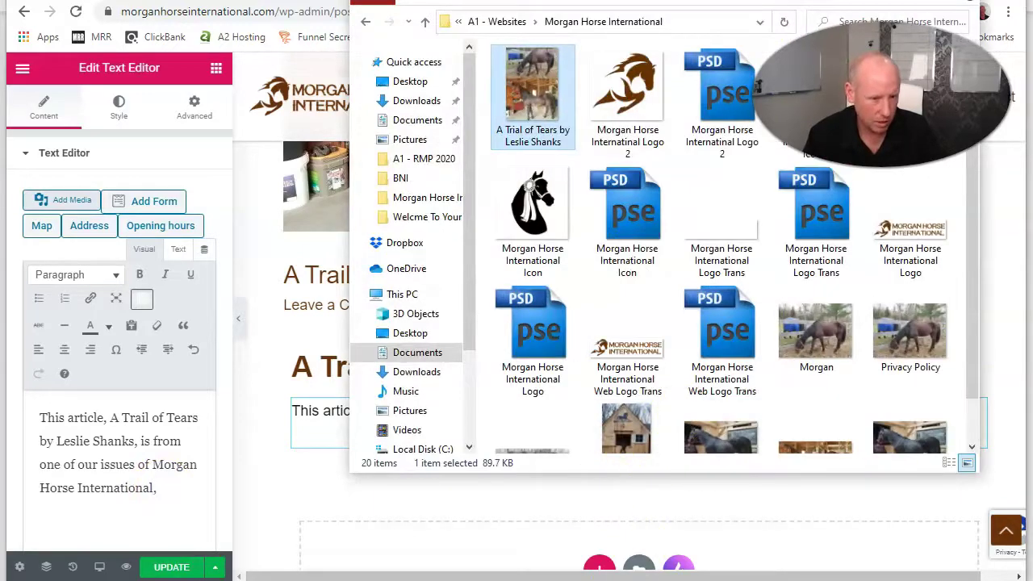
key(alt+Tab)
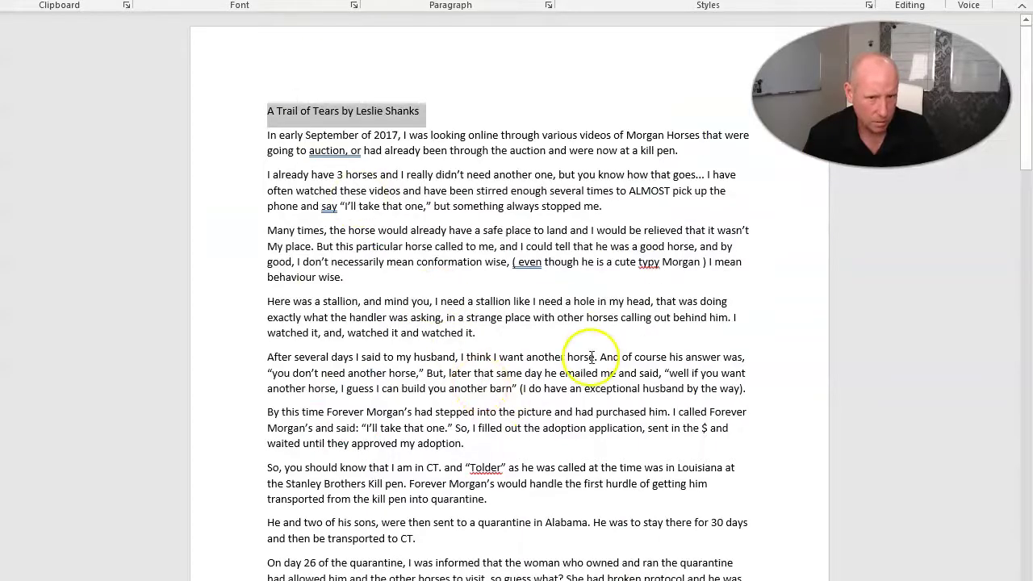
key(alt+Tab)
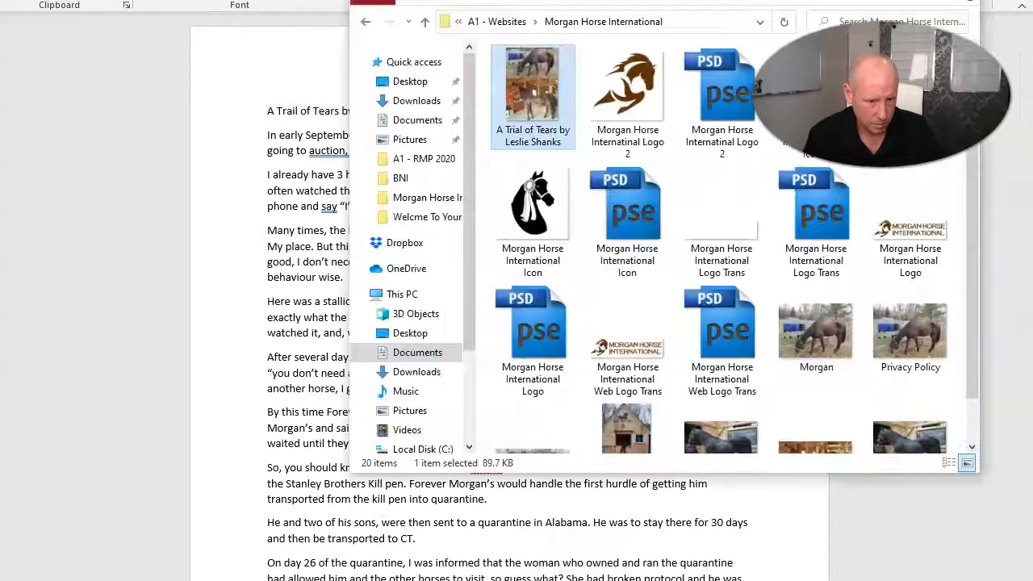
scroll(622, 358, down, 1)
scroll(628, 373, up, 1)
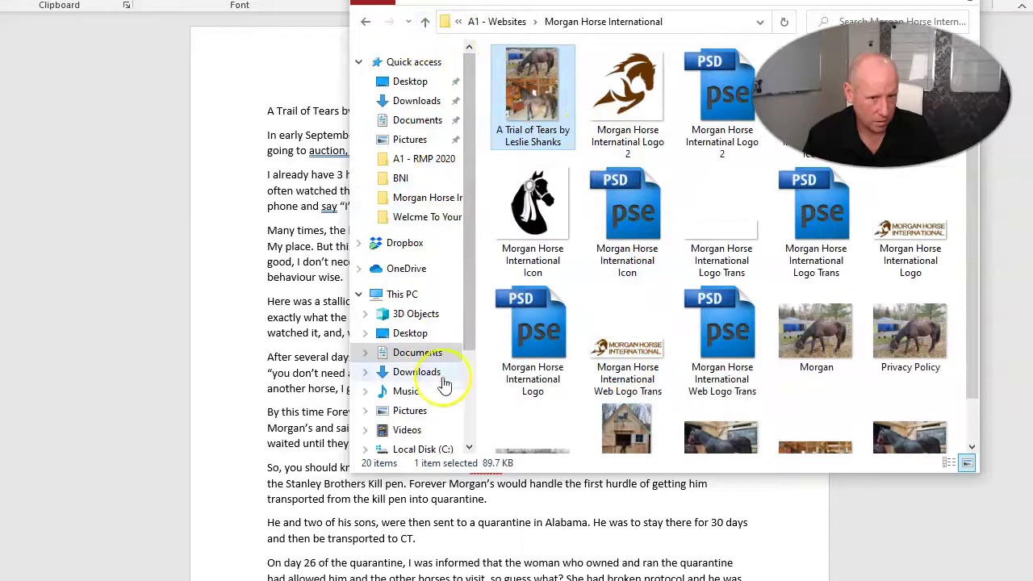
click(416, 372)
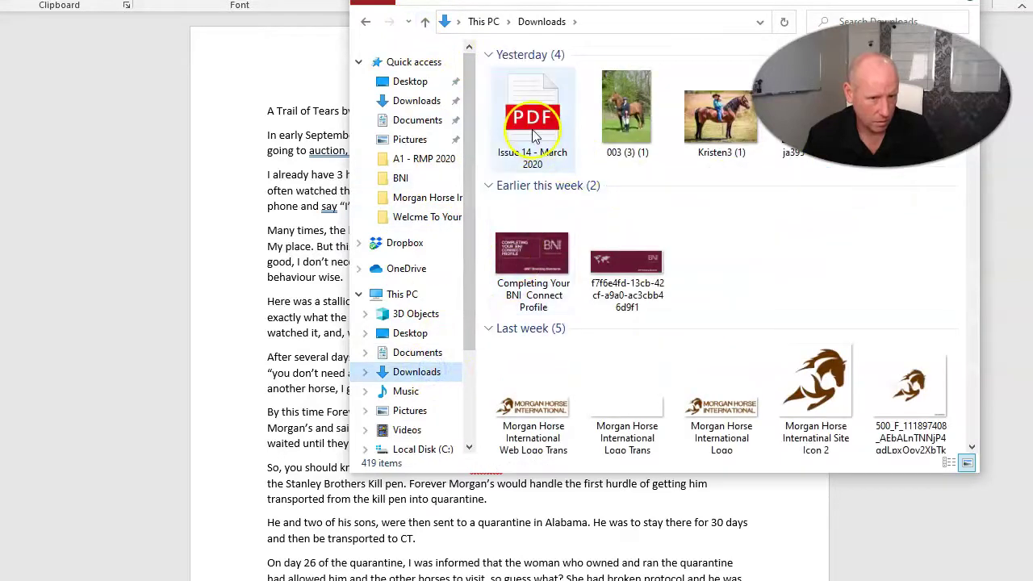
scroll(657, 214, down, 5)
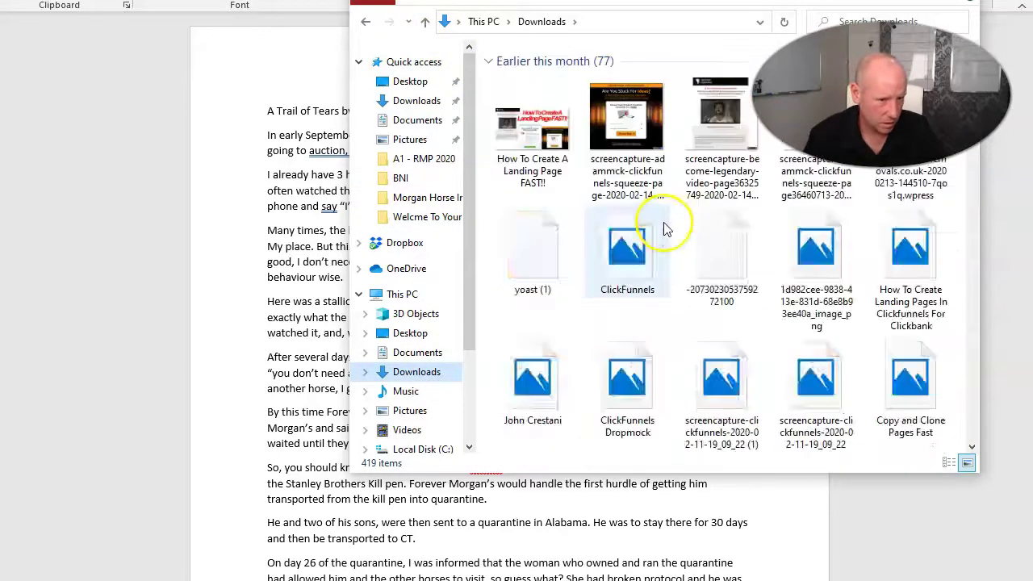
scroll(645, 356, down, 15)
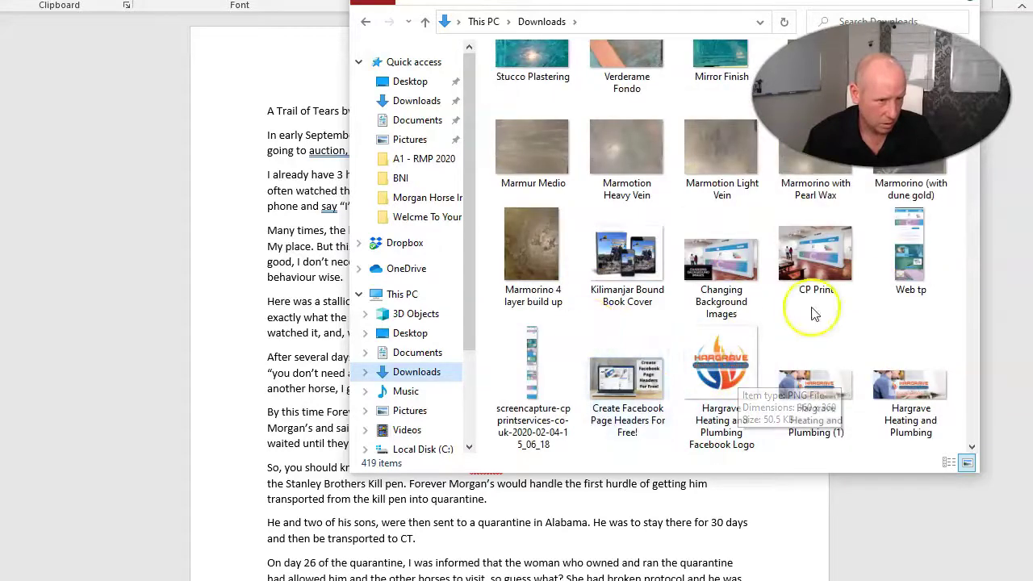
scroll(794, 330, down, 10)
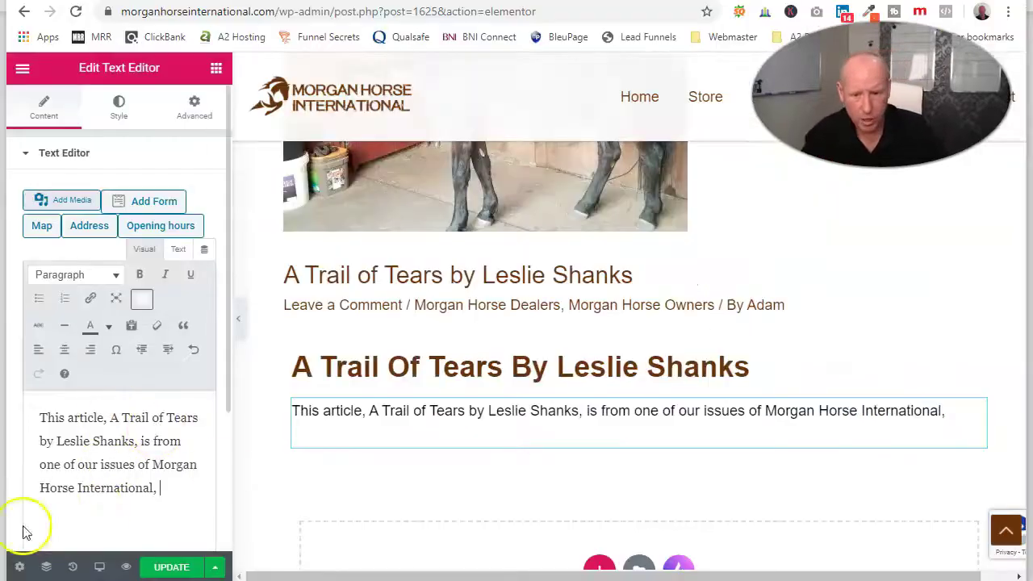
Step: Return to the Elementor text and insert "back" before "issues" in the introductory sentence
click(164, 497)
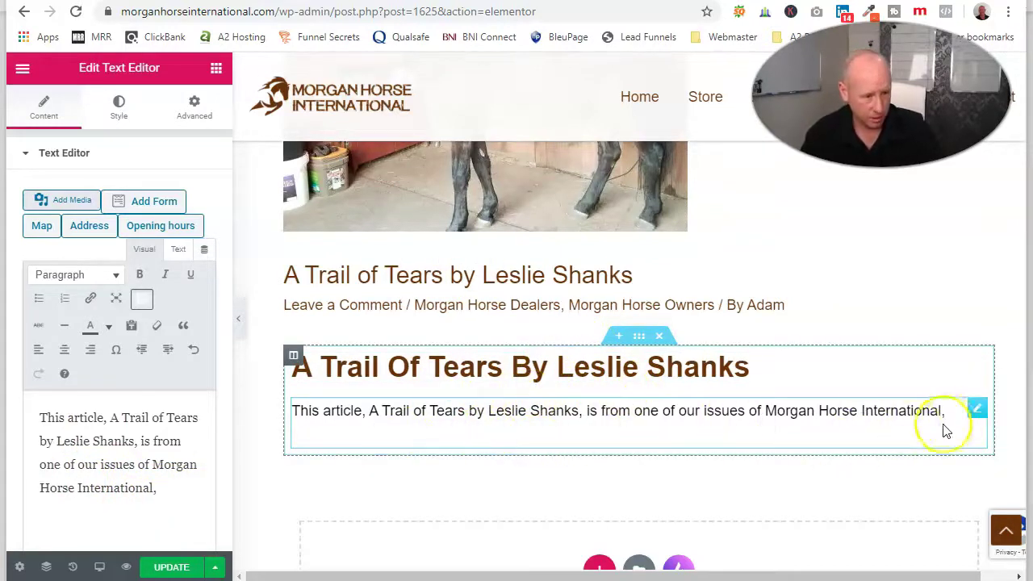
click(190, 492)
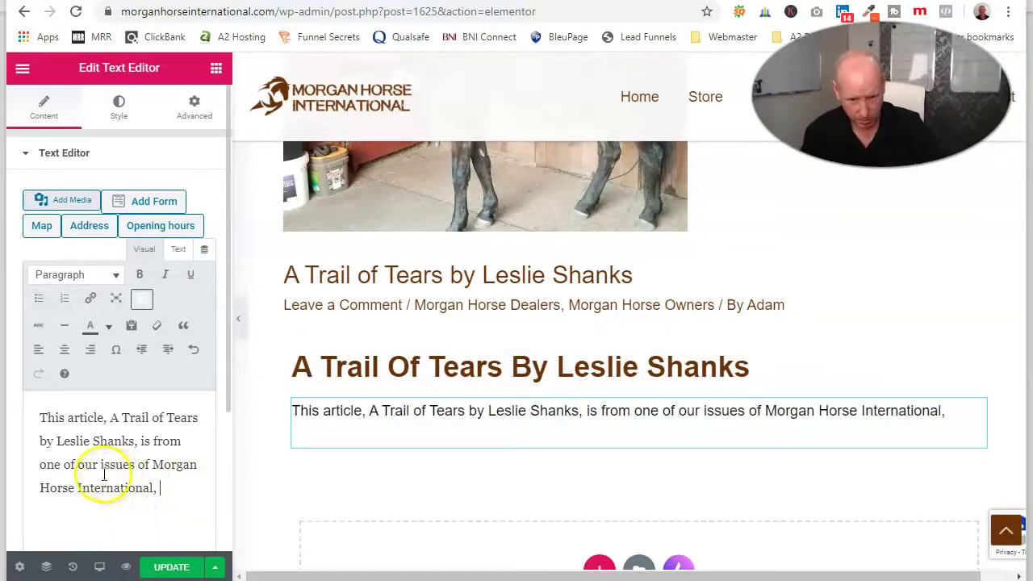
text(back)
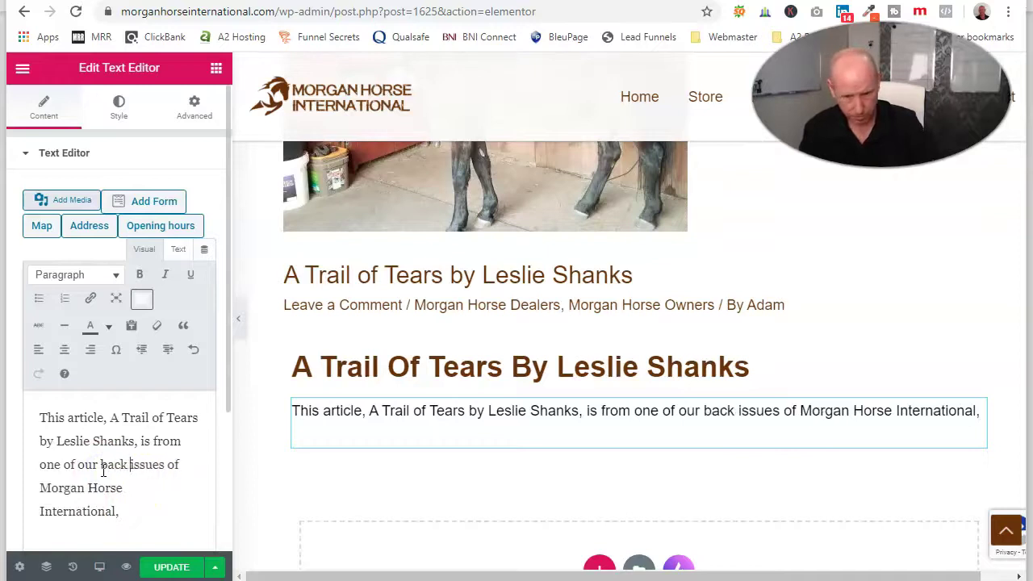
drag(113, 510, 128, 471)
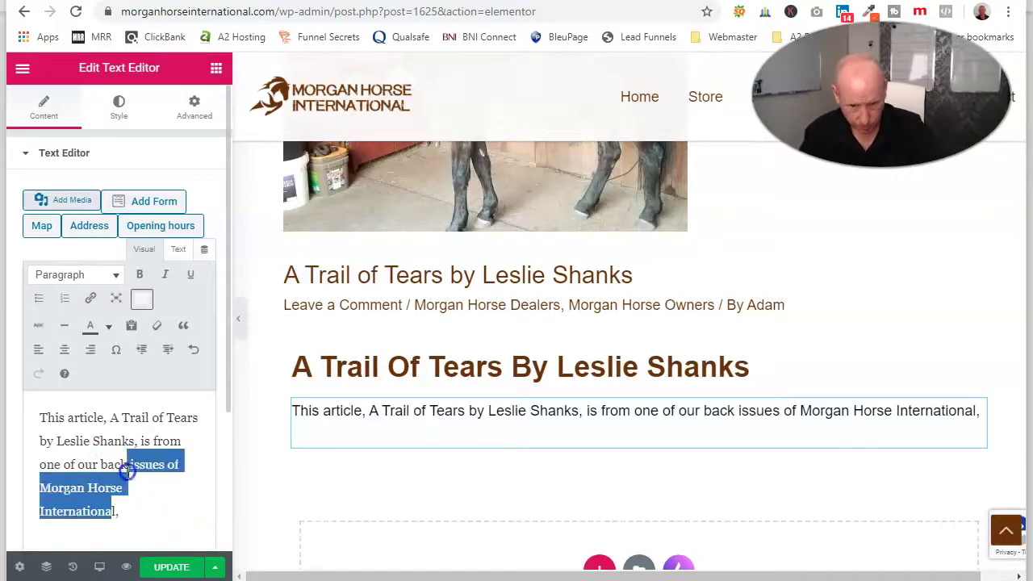
drag(116, 510, 49, 487)
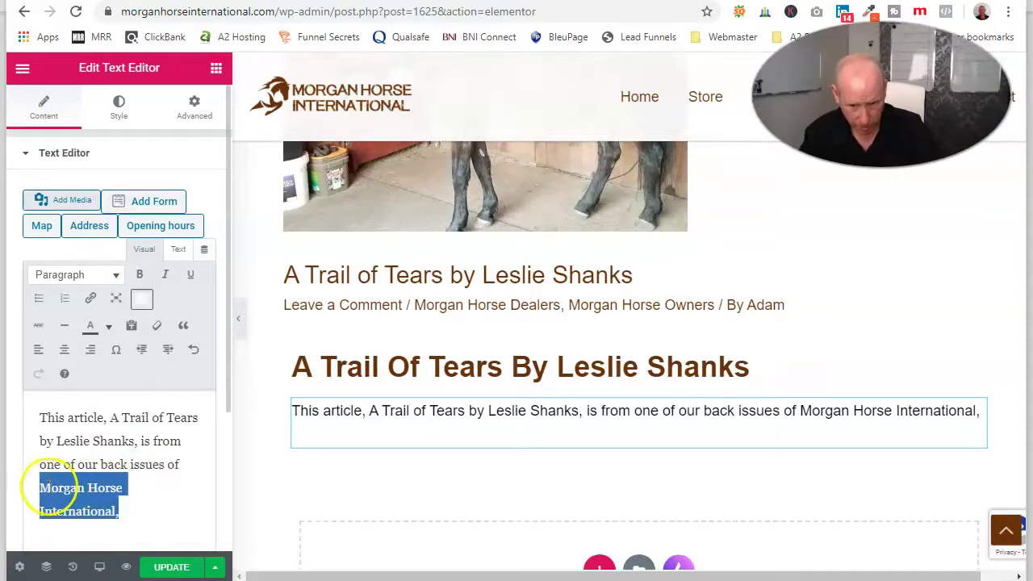
click(98, 463)
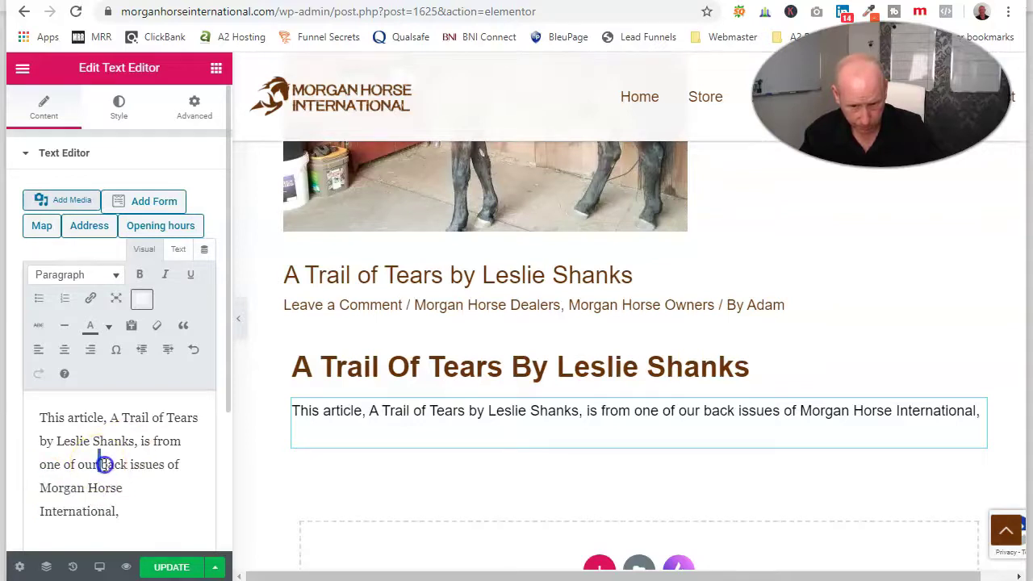
drag(101, 465, 118, 498)
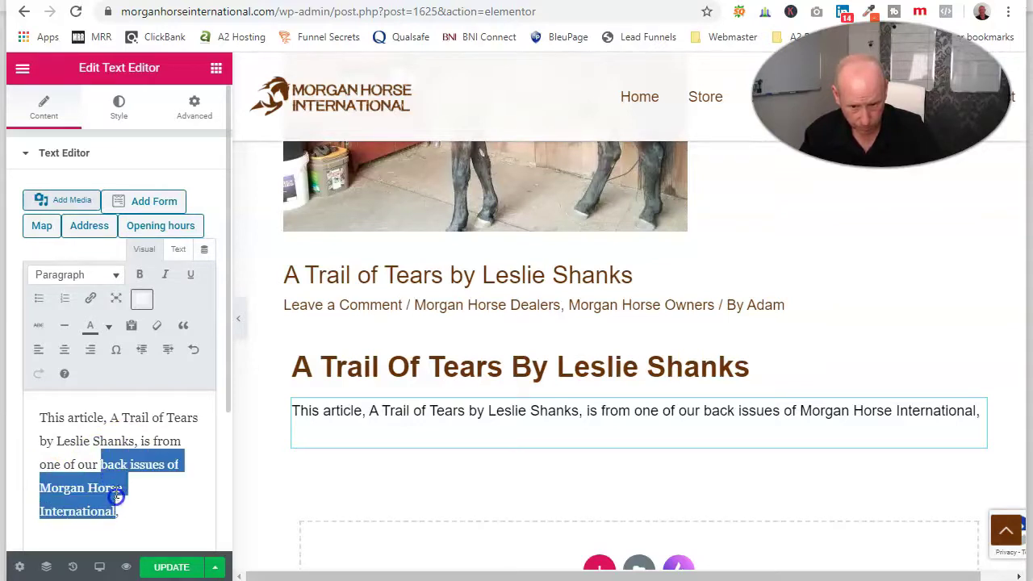
click(90, 297)
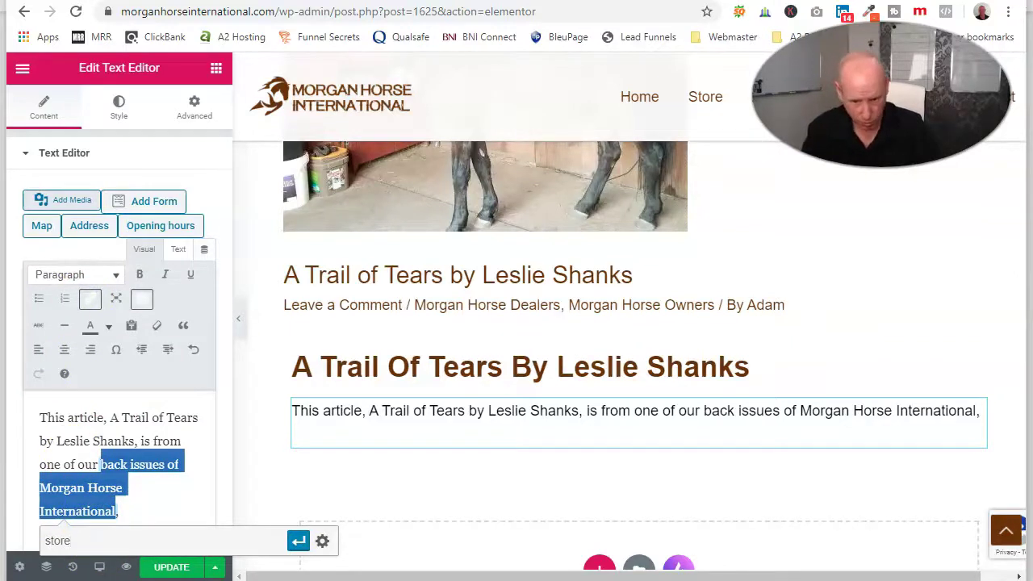
click(58, 559)
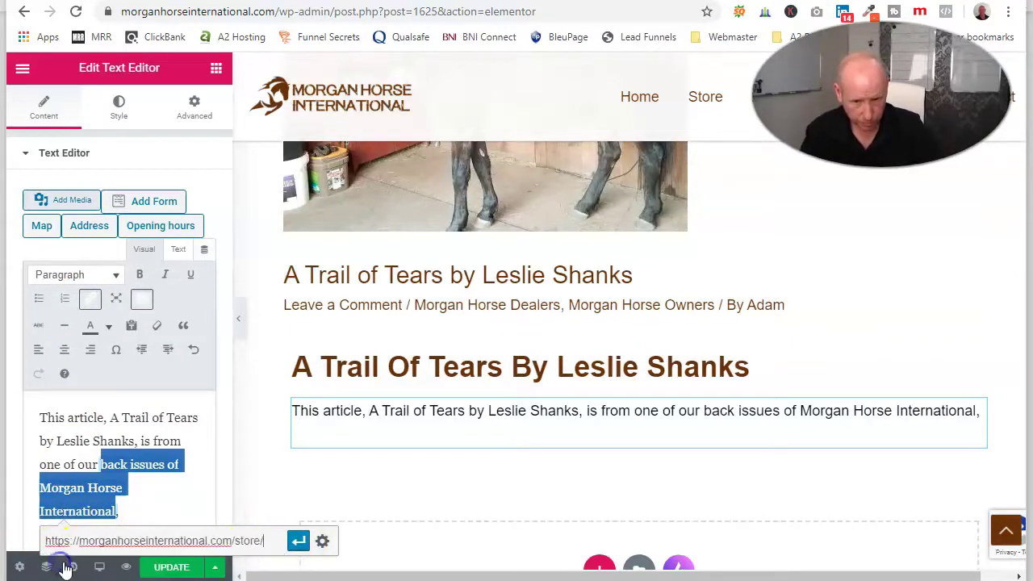
click(297, 541)
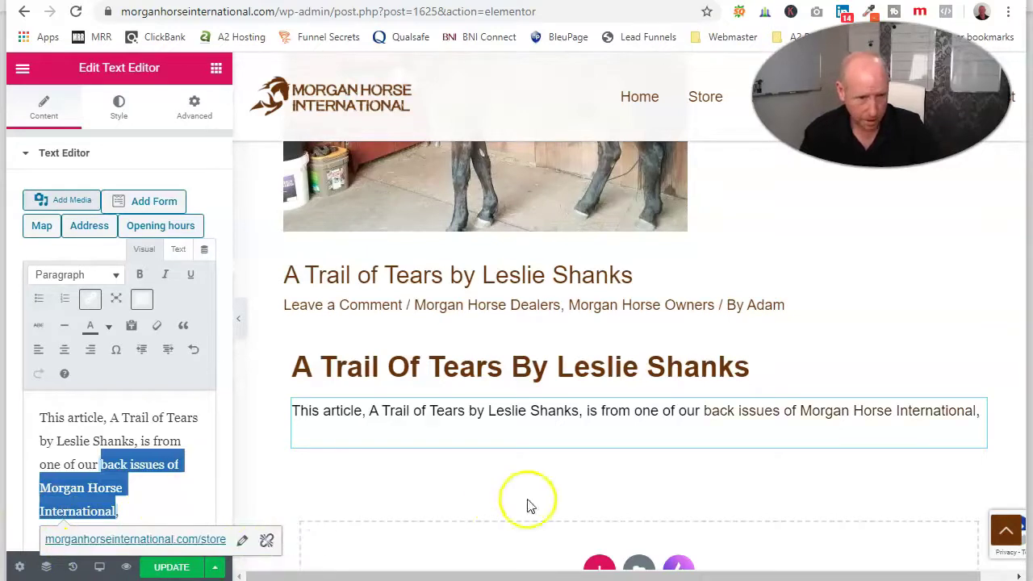
Step: Replace the comma at the end of the introductory sentence with a full stop
scroll(529, 504, down, 1)
click(147, 500)
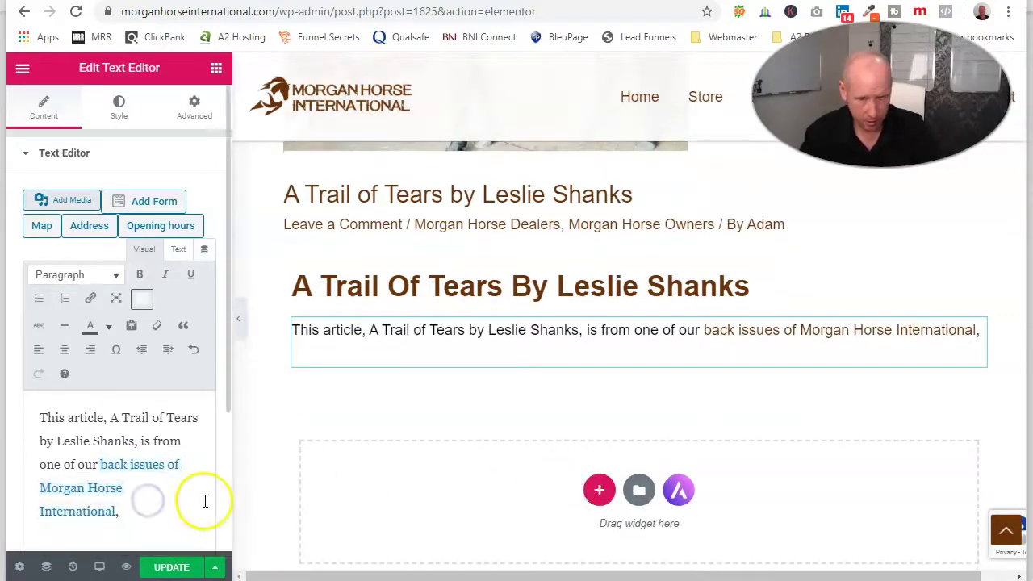
key(BackSpace)
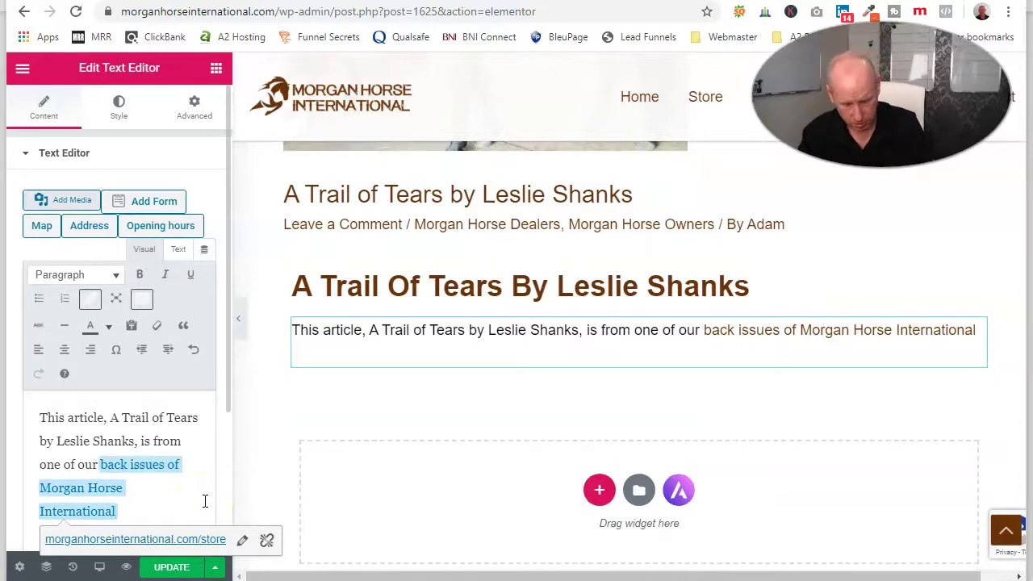
click(205, 501)
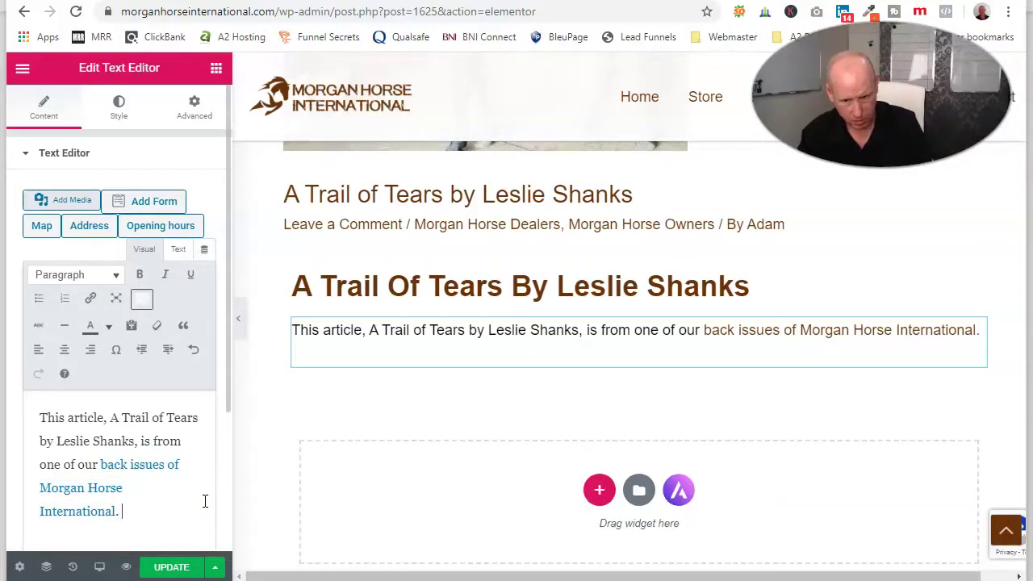
Step: Append "I hope you enjoy the article, please support MHI by posting your comments under the article and sharing on Facebook." to the introductory paragraph
text(I hope you enjoy the article,)
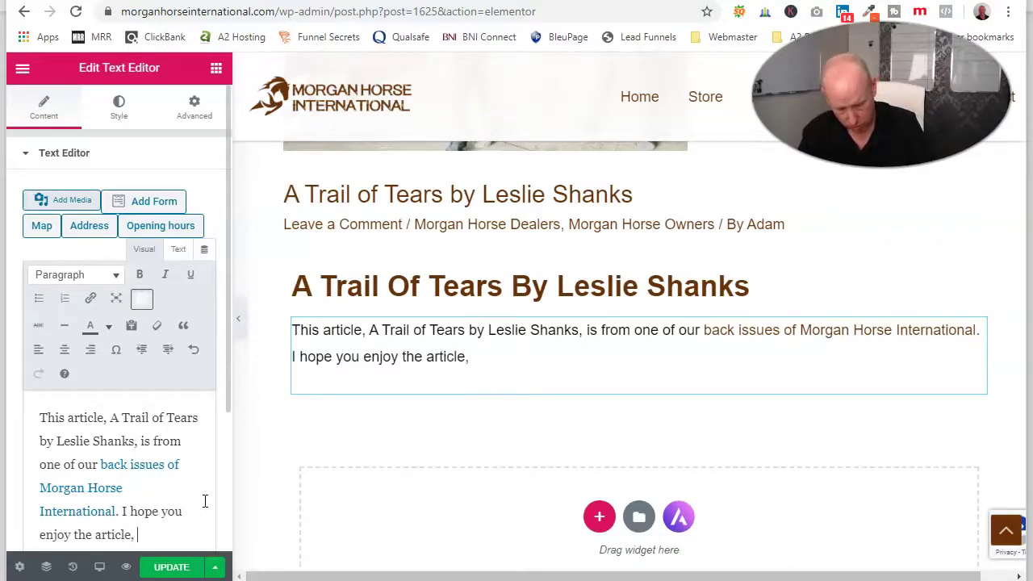
text(pport MHI by pos)
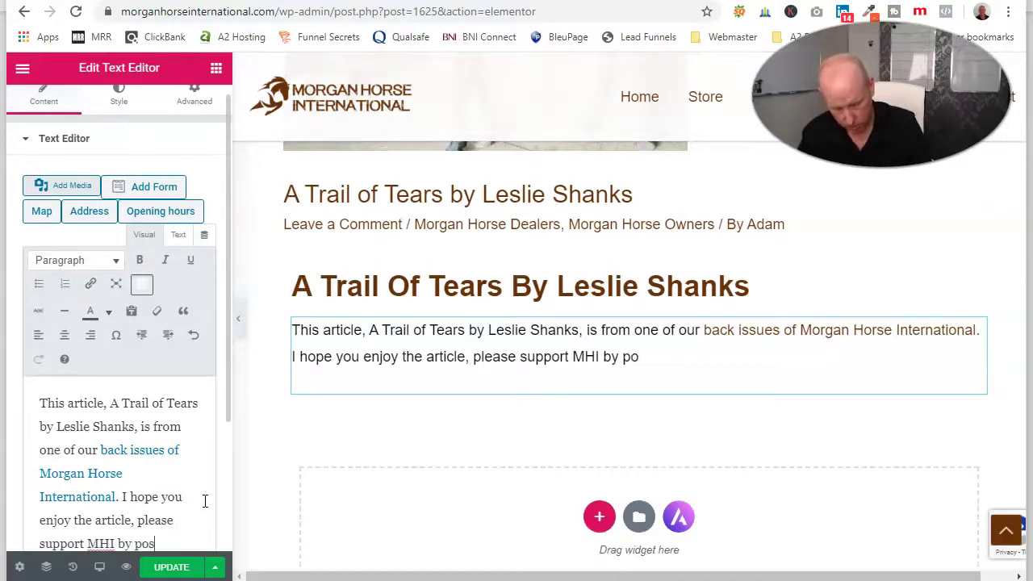
text(ting your com)
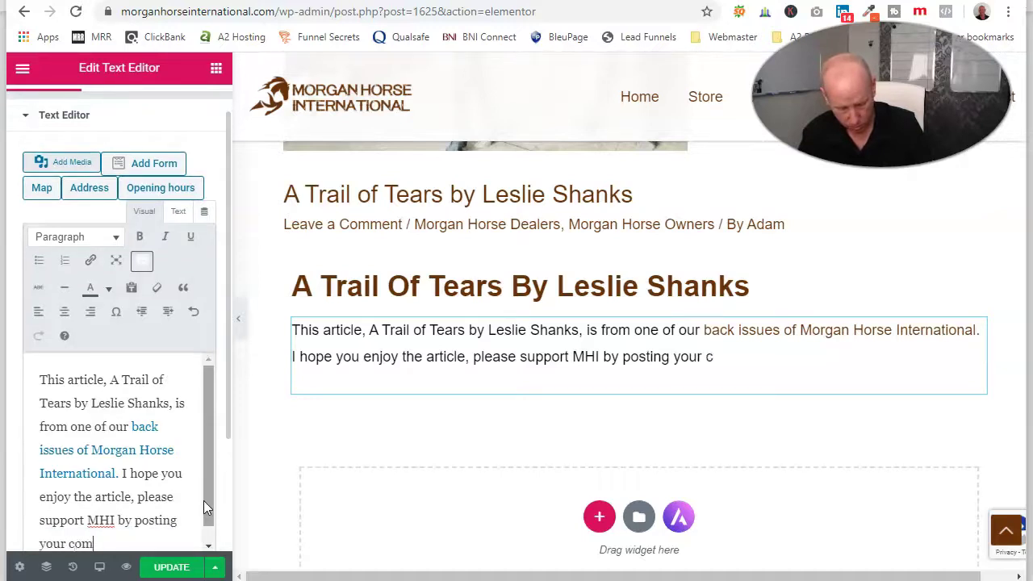
text(ments und)
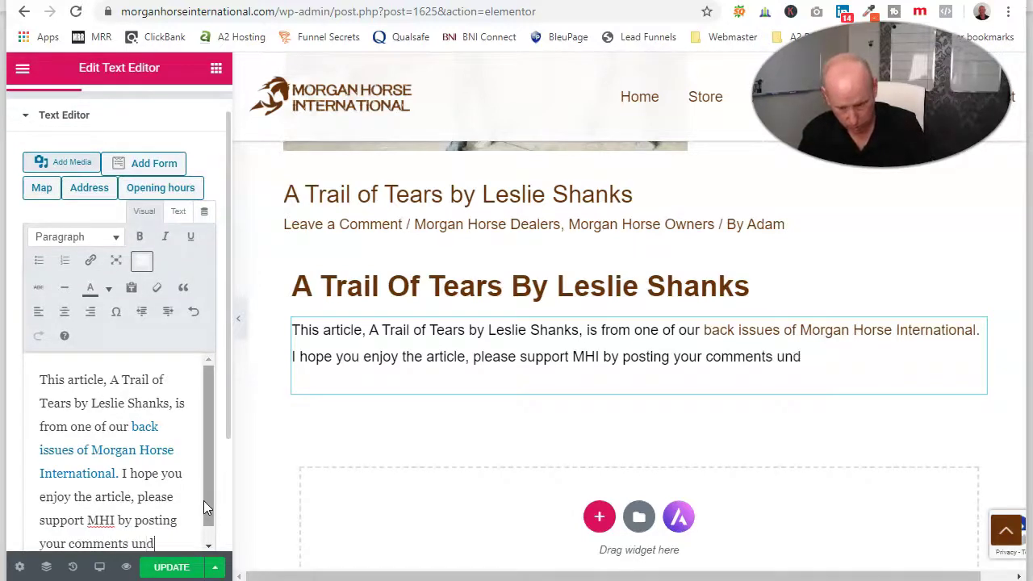
text(er the art)
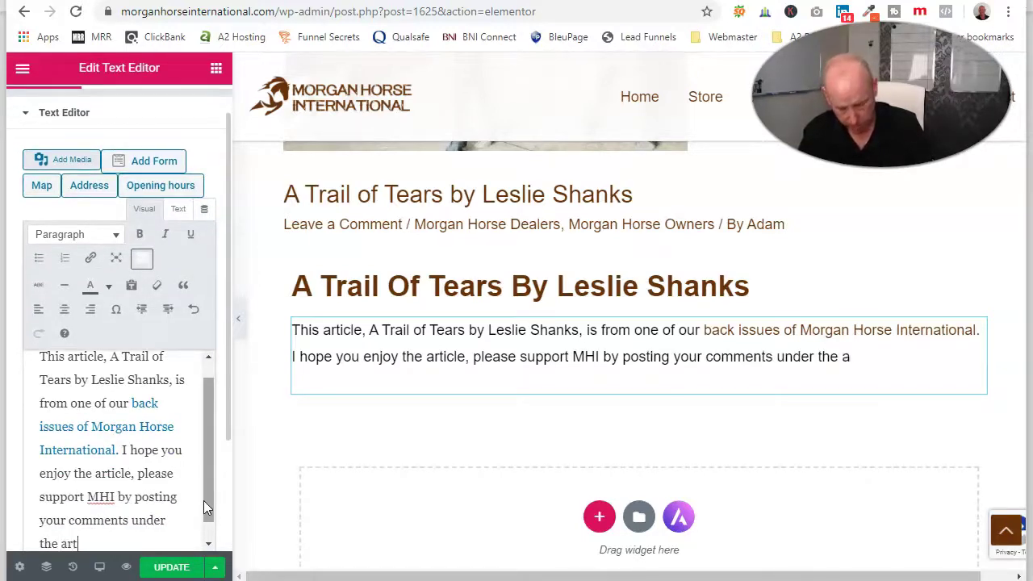
text(icle and sh)
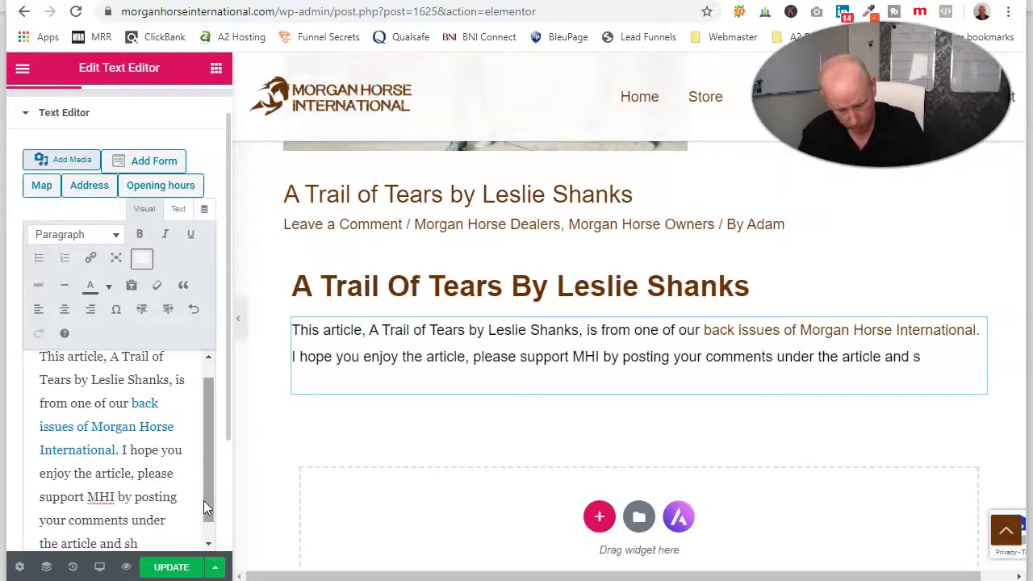
text(aring on)
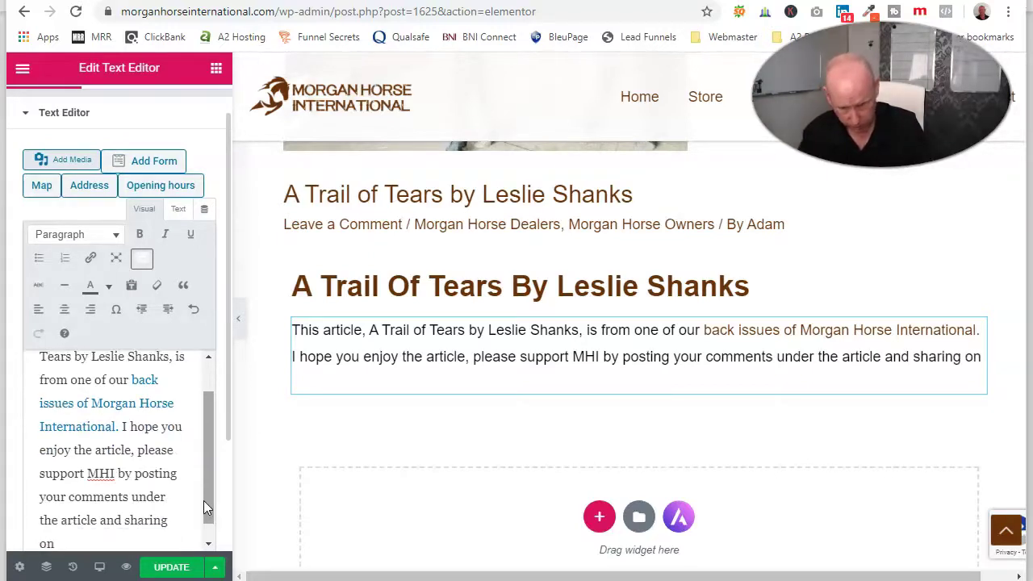
text( Facebook.)
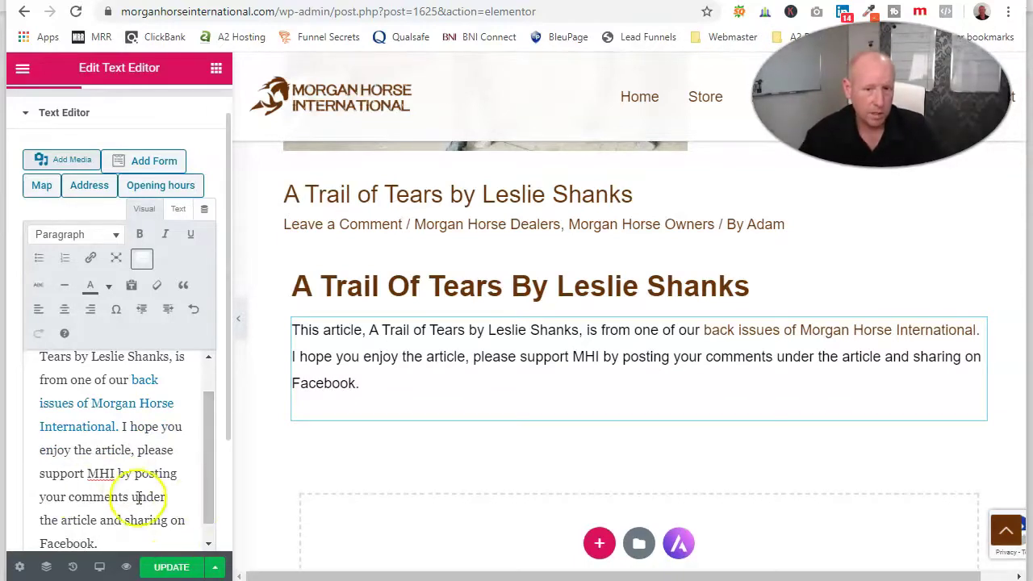
scroll(108, 478, down, 1)
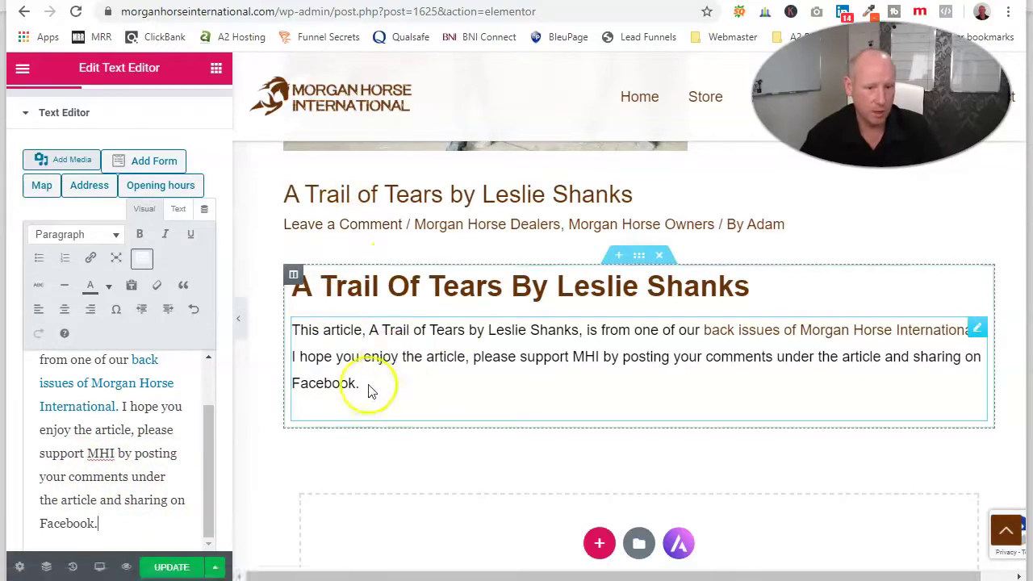
Step: Copy the address of the post's "Leave a Comment" link and link the words "posting your comments" to it
right_click(342, 228)
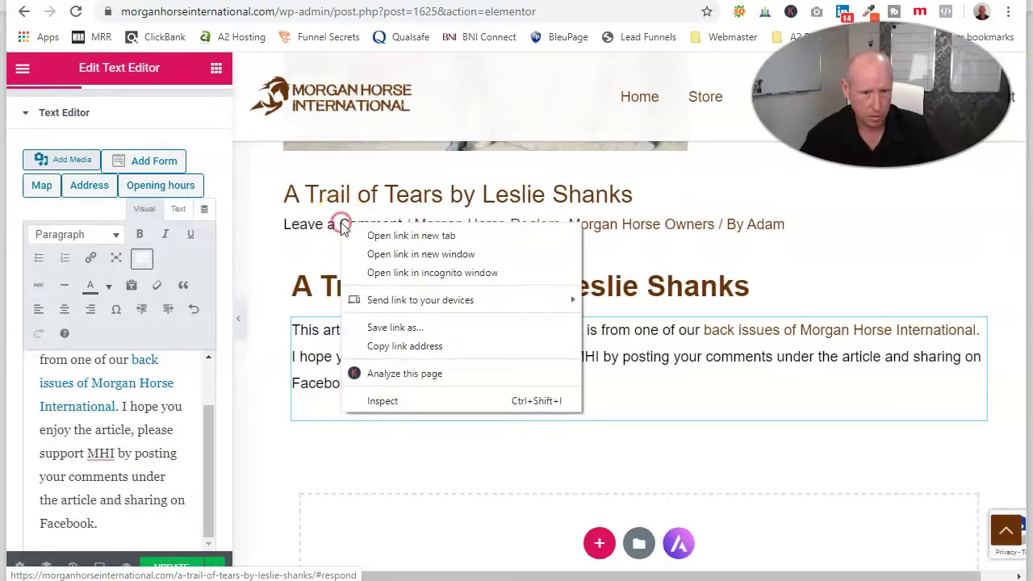
click(369, 343)
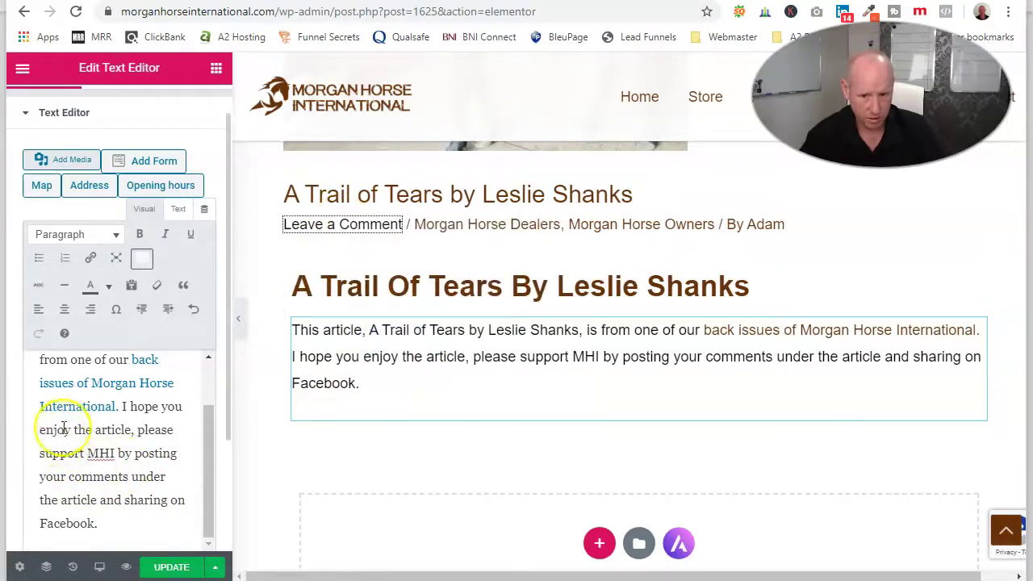
click(133, 454)
drag(134, 454, 119, 477)
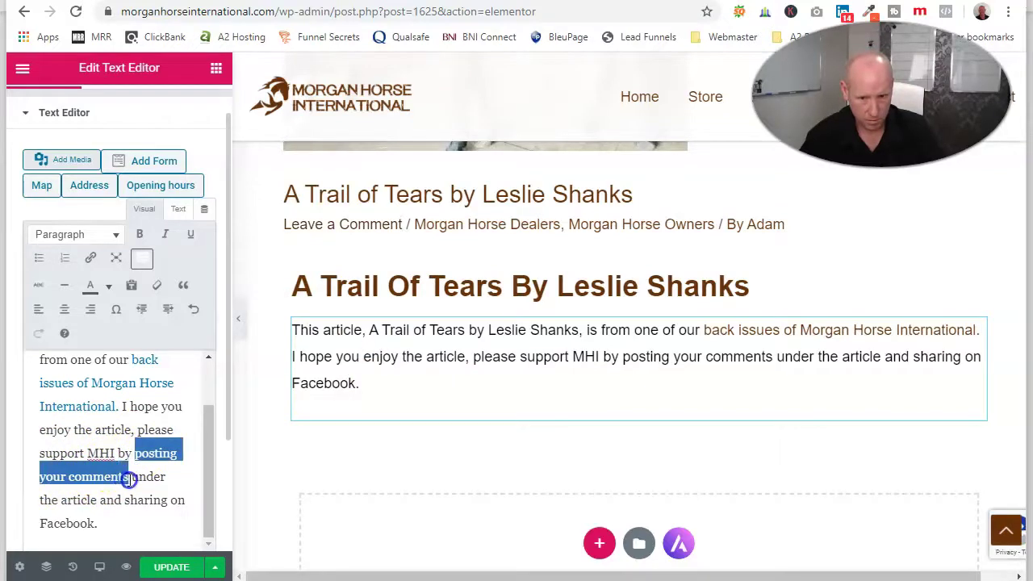
click(88, 257)
right_click(148, 503)
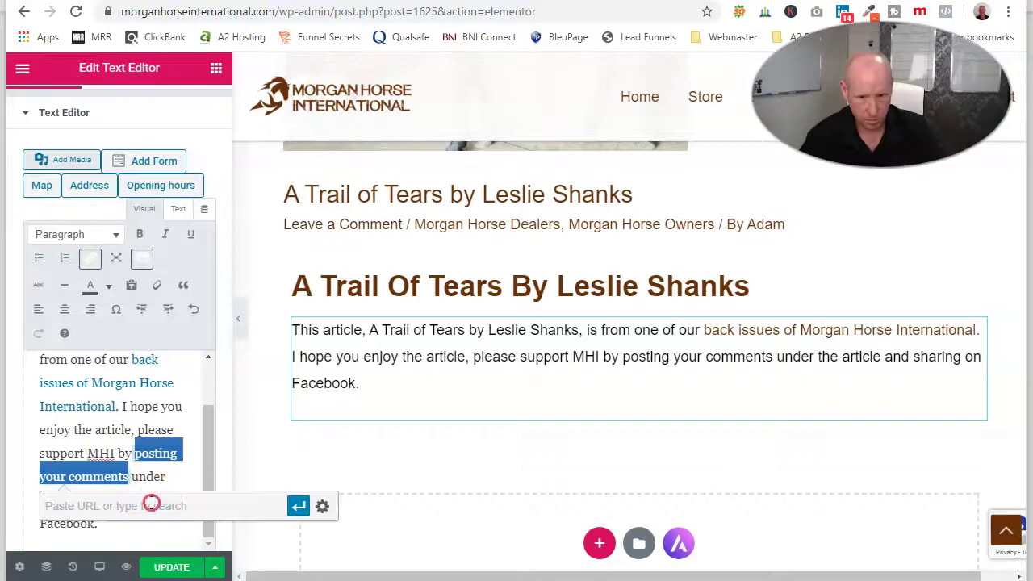
click(187, 375)
click(297, 506)
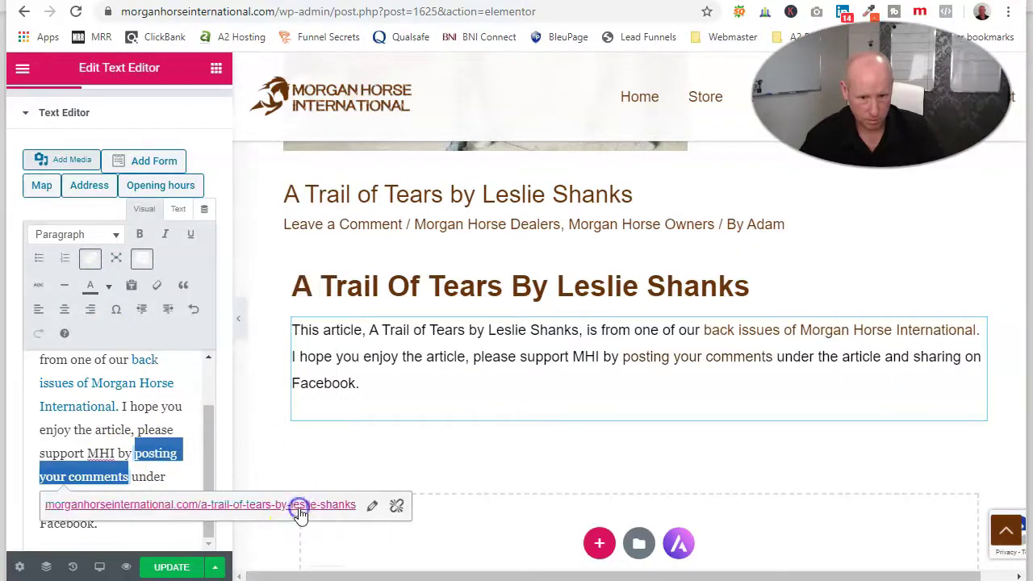
Step: Add a new Text Editor widget directly below the introductory paragraph
click(273, 454)
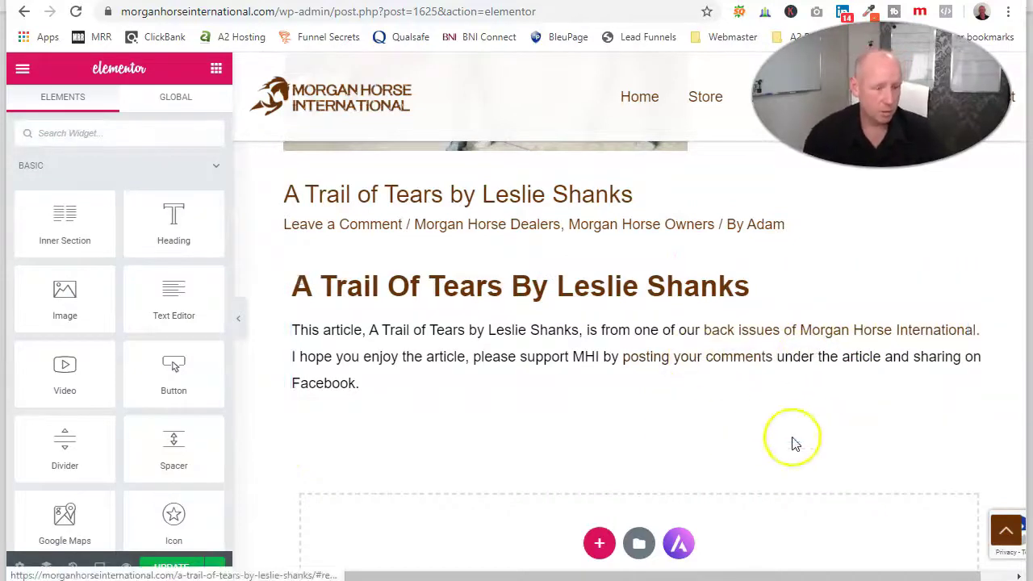
scroll(597, 460, down, 1)
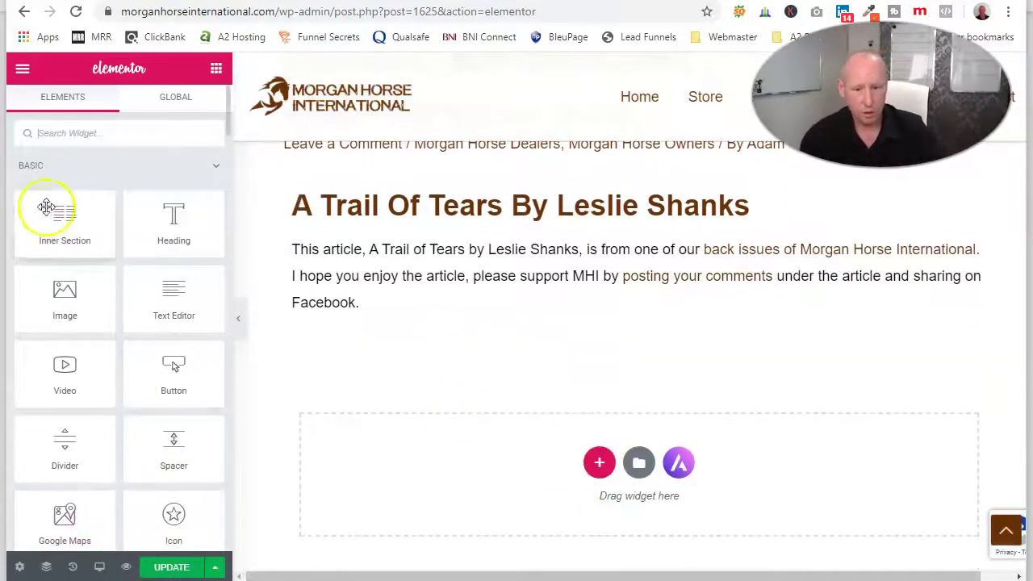
drag(166, 305, 347, 342)
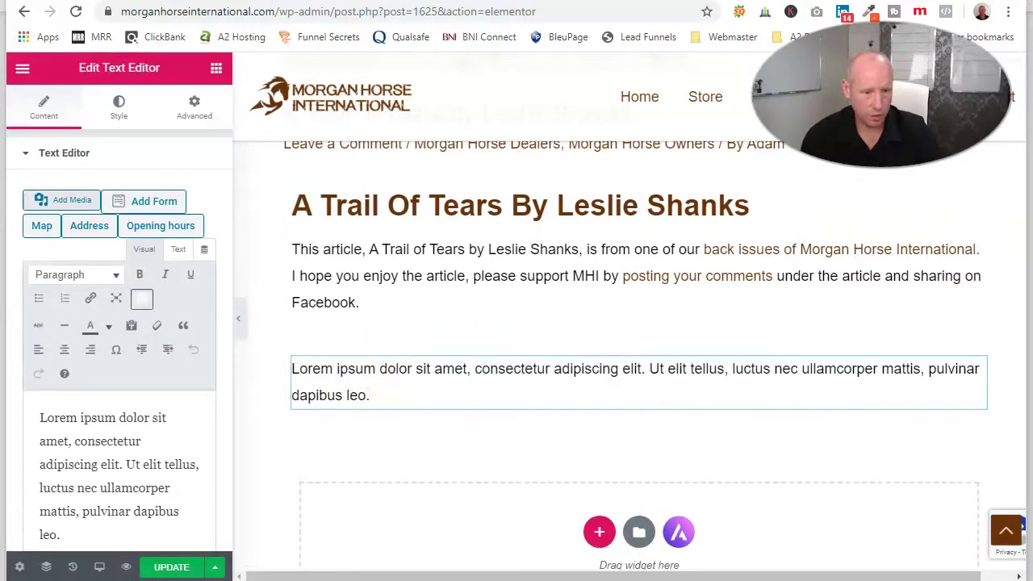
Step: Switch to the Word document and copy the article body from "In early September of 2017" to its end, without the title
key(alt+Tab)
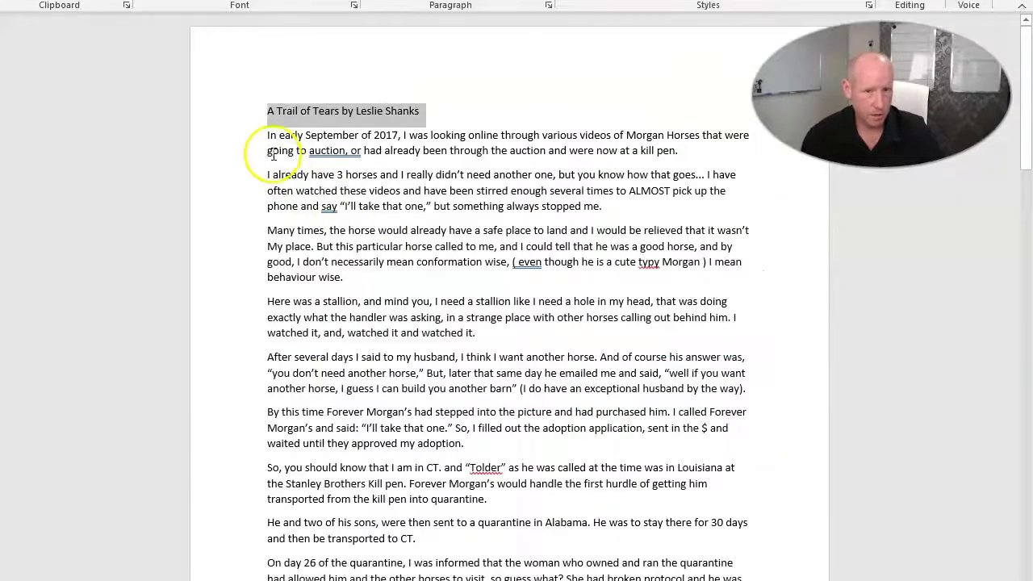
drag(265, 137, 454, 412)
scroll(498, 365, down, 3)
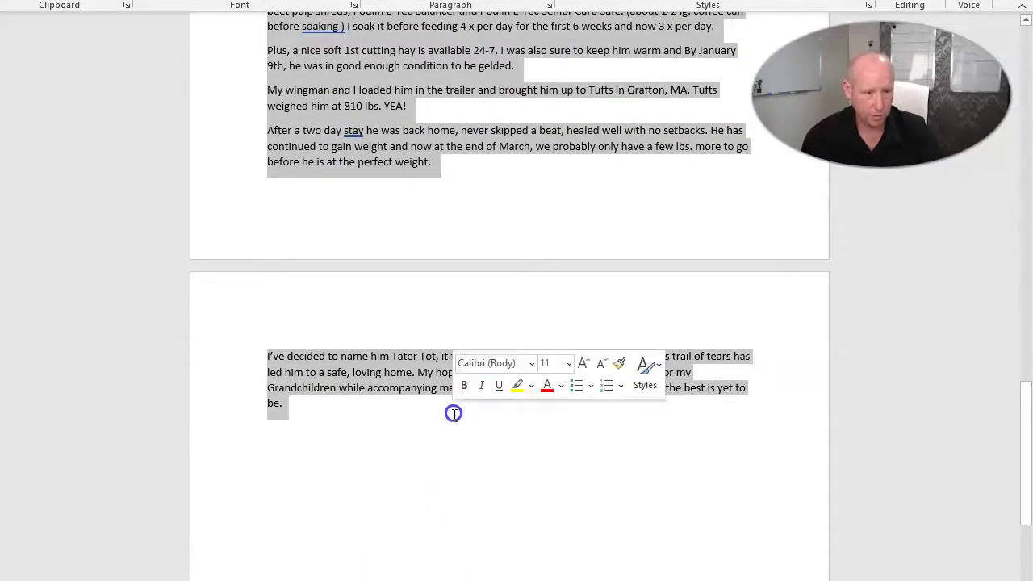
right_click(359, 379)
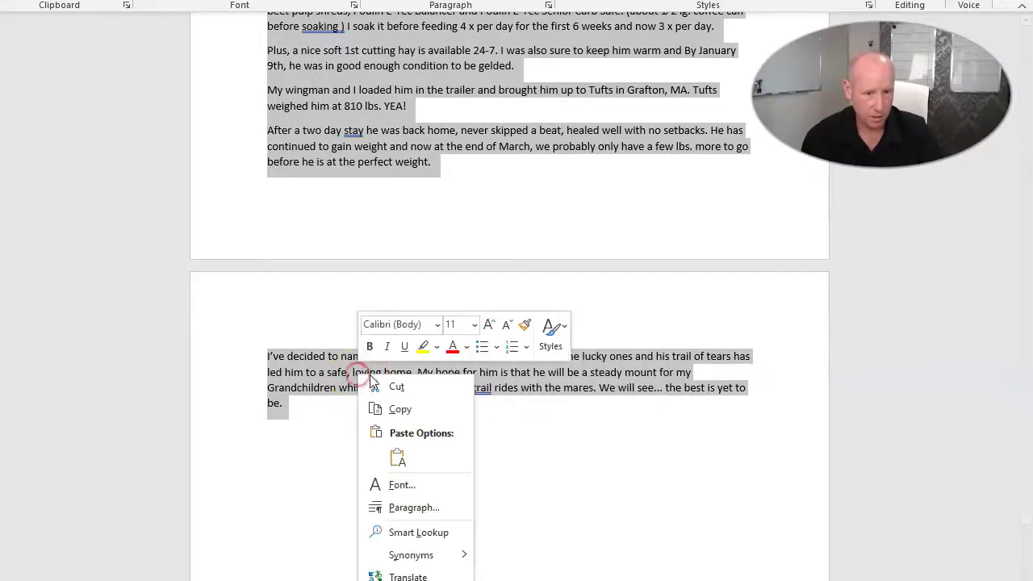
click(394, 408)
Step: Return to Elementor, replace the new text widget's placeholder with the copied article body and check the pasted text
key(alt+Tab)
triple_click(146, 438)
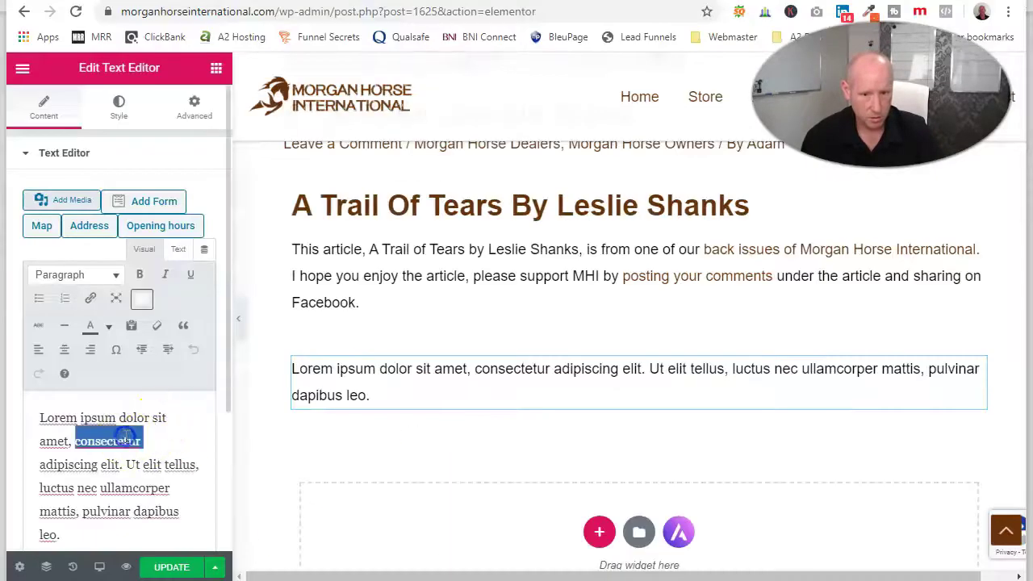
right_click(125, 440)
click(189, 258)
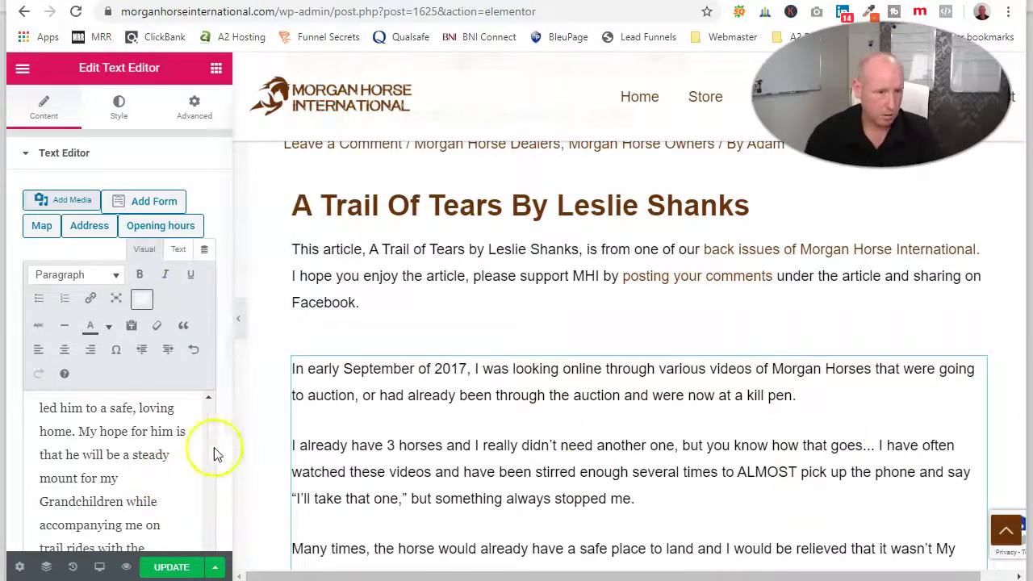
scroll(192, 380, down, 3)
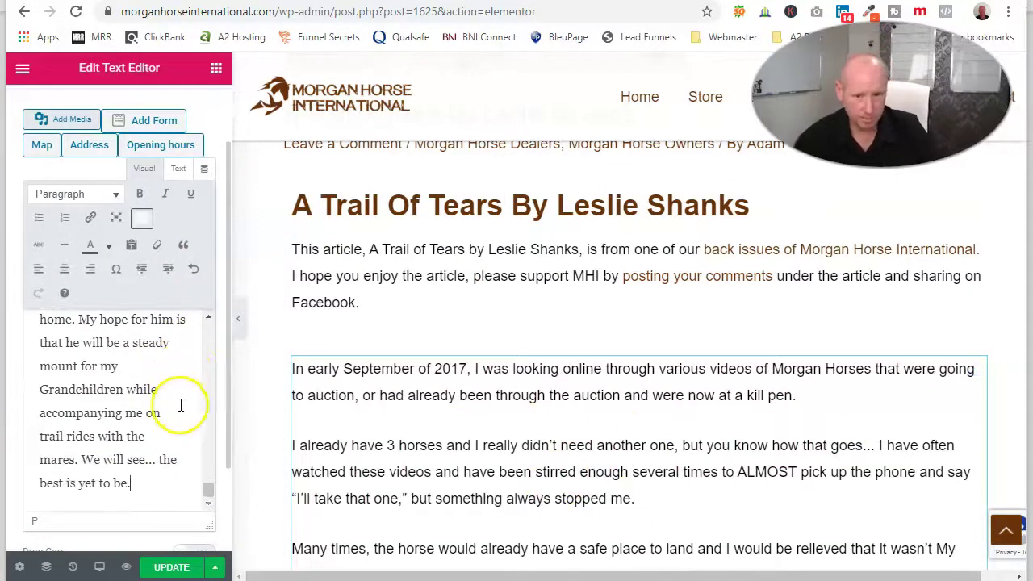
drag(209, 490, 208, 320)
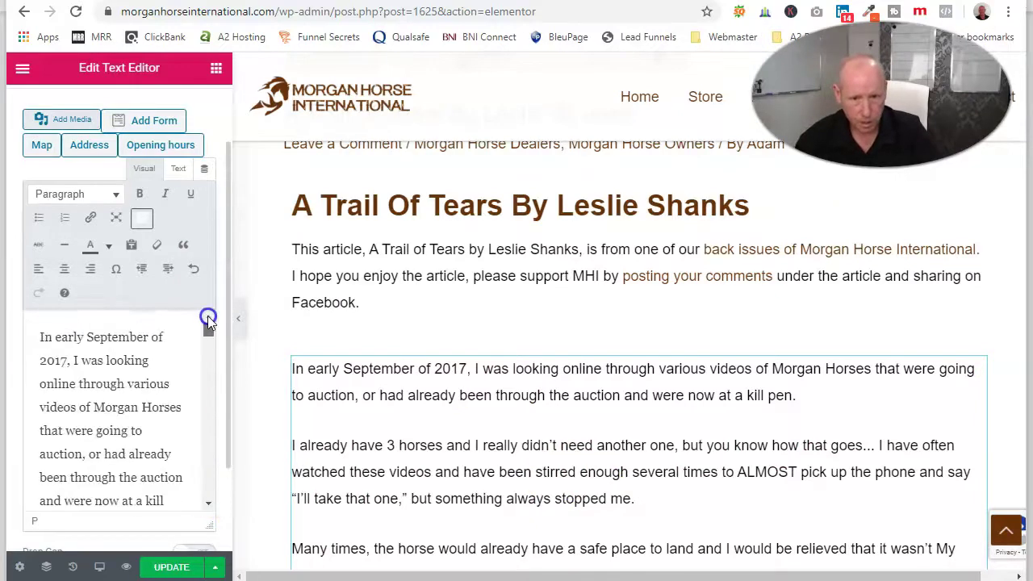
scroll(557, 414, down, 2)
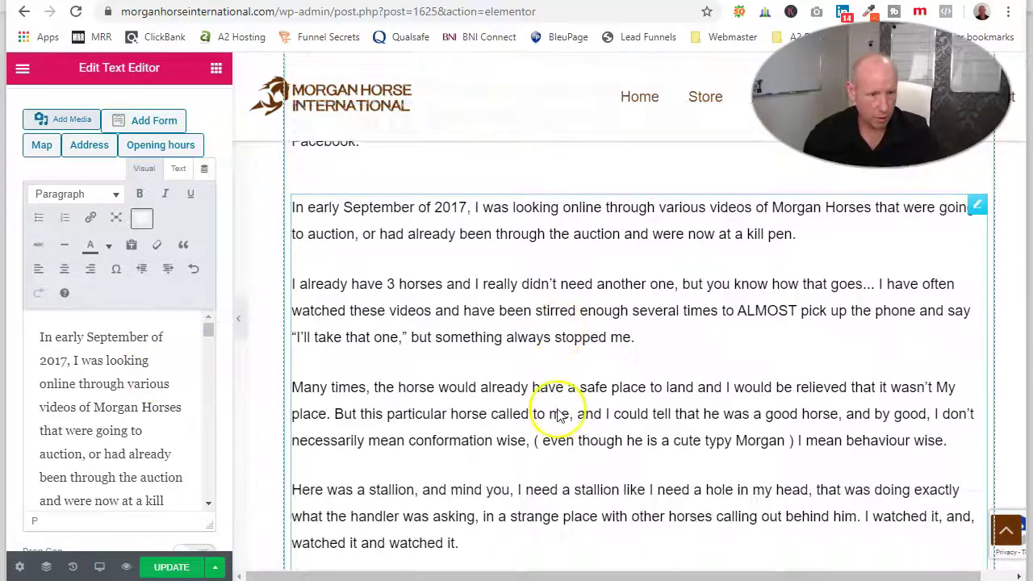
Step: Insert an empty line in the article body after the paragraph ending "but something always stopped me."
scroll(557, 414, down, 1)
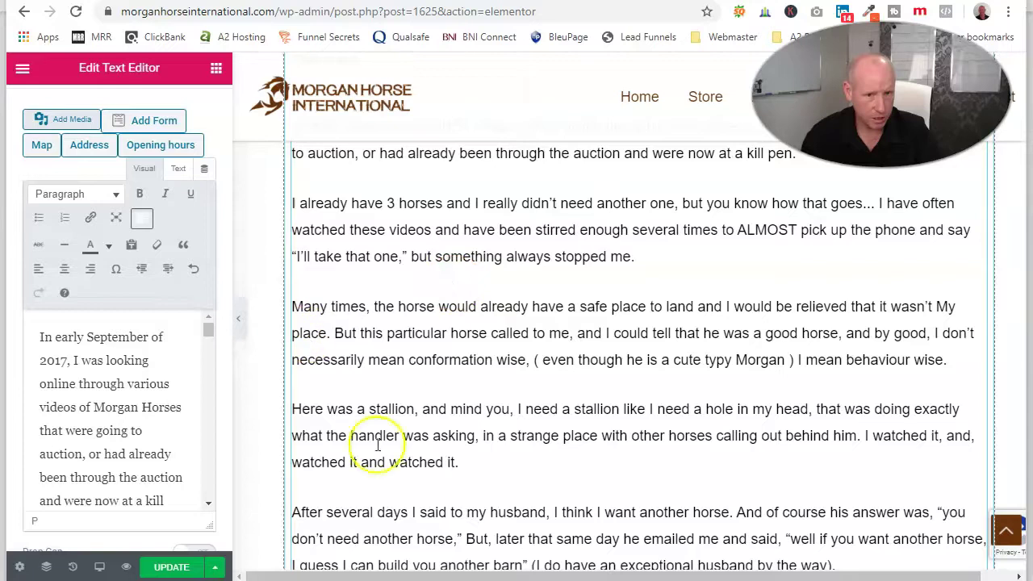
scroll(77, 436, down, 2)
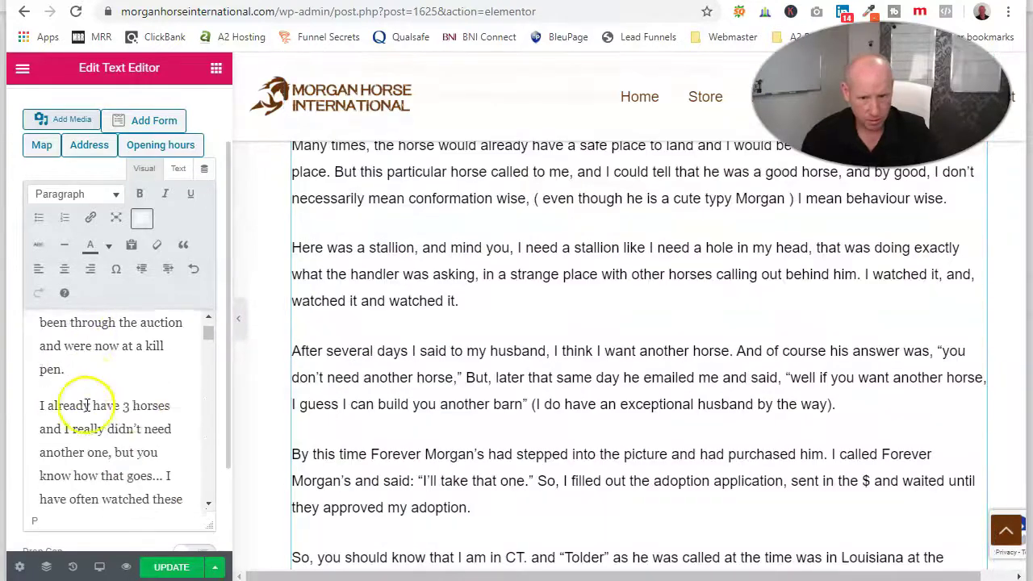
scroll(127, 405, down, 1)
scroll(85, 396, down, 2)
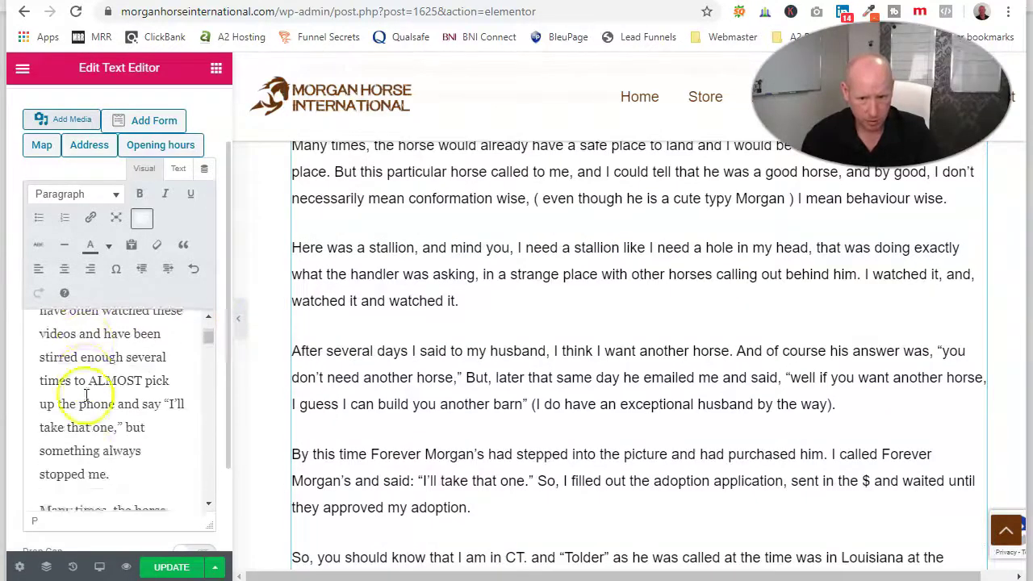
key(Return)
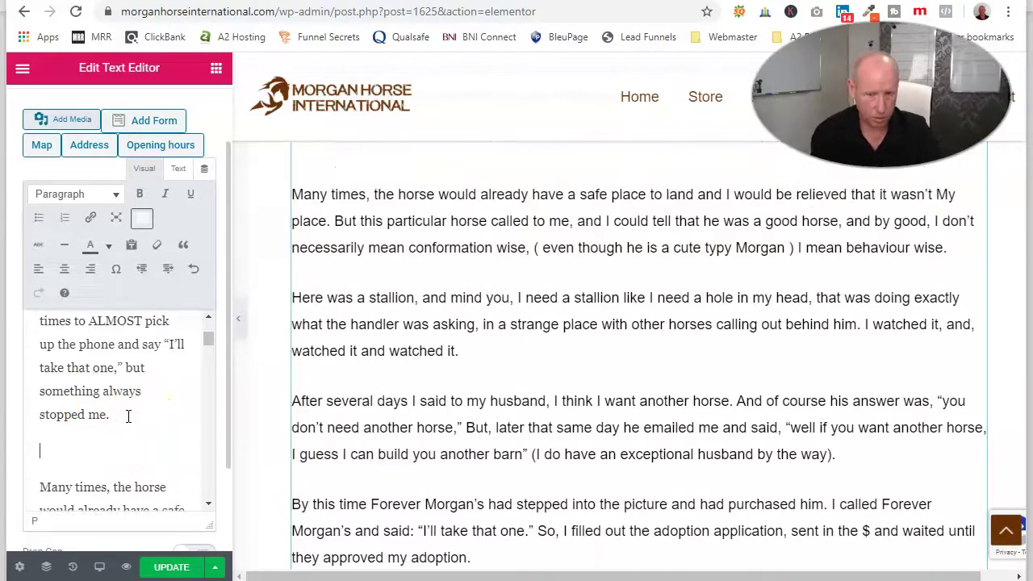
Step: Upload the images Morgan, Tater in February, Tater In His Cottage, Tater in January and Tater In March to the media library
click(69, 123)
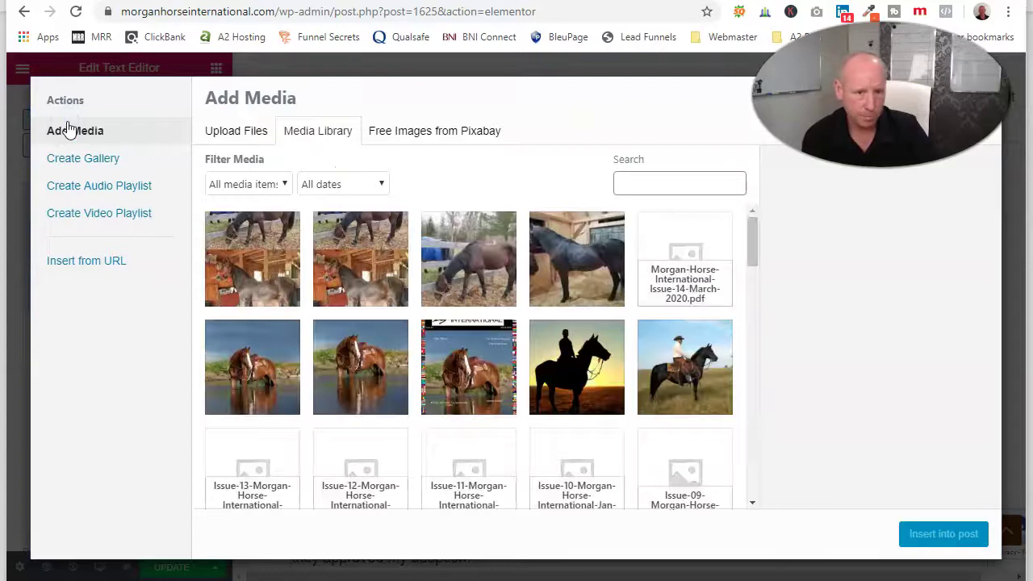
click(242, 143)
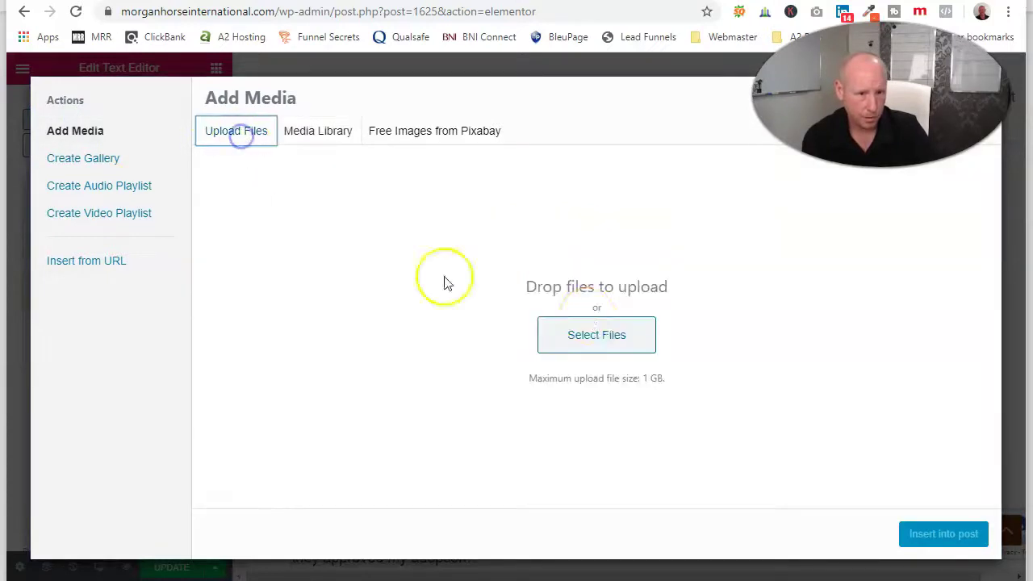
click(610, 338)
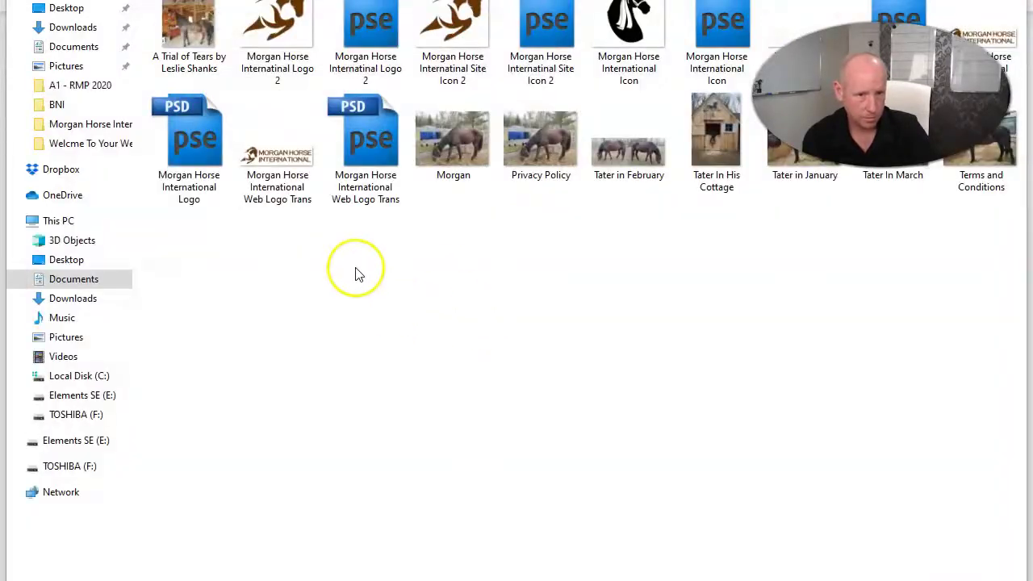
click(452, 145)
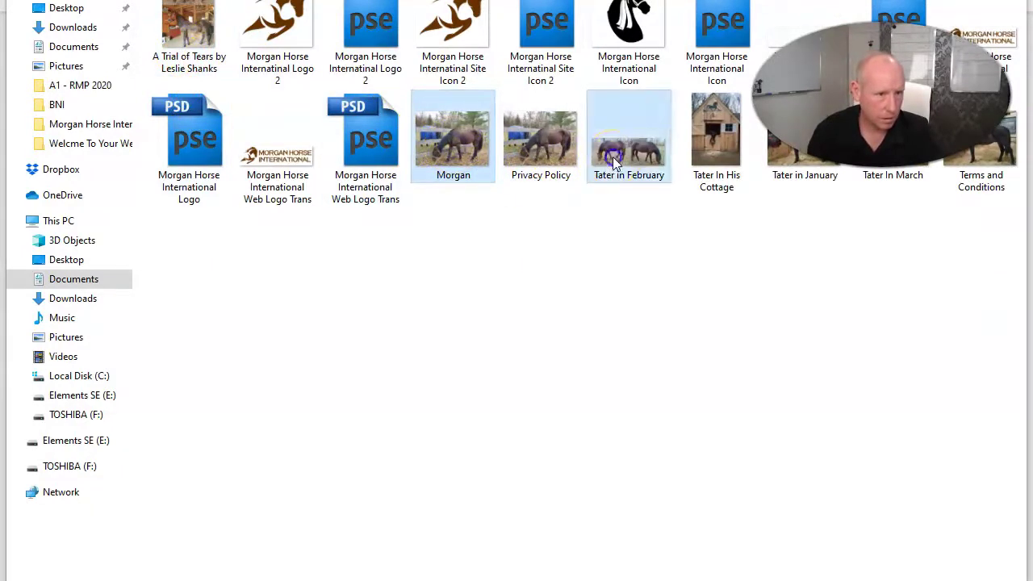
click(705, 149)
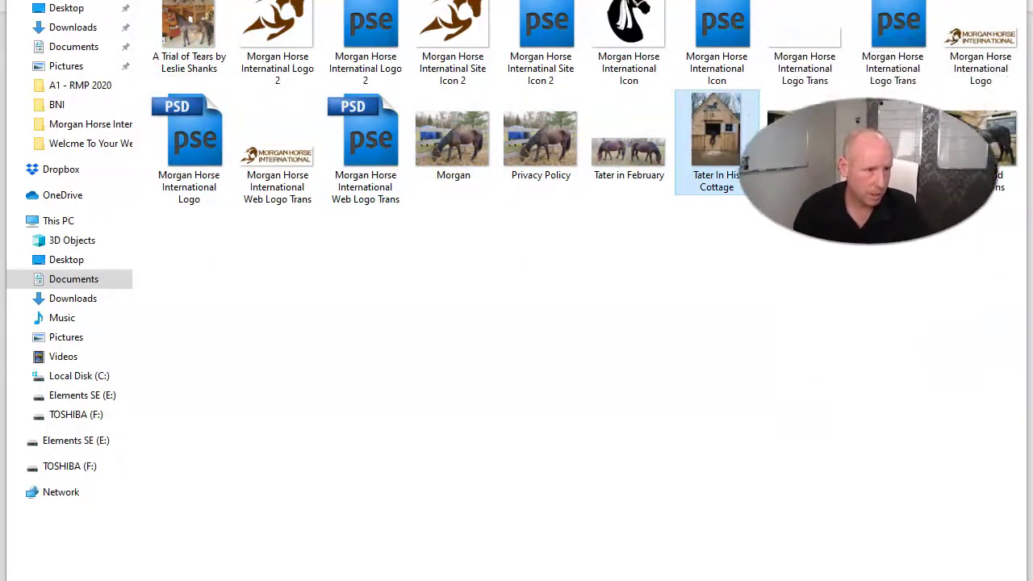
click(977, 150)
click(892, 145)
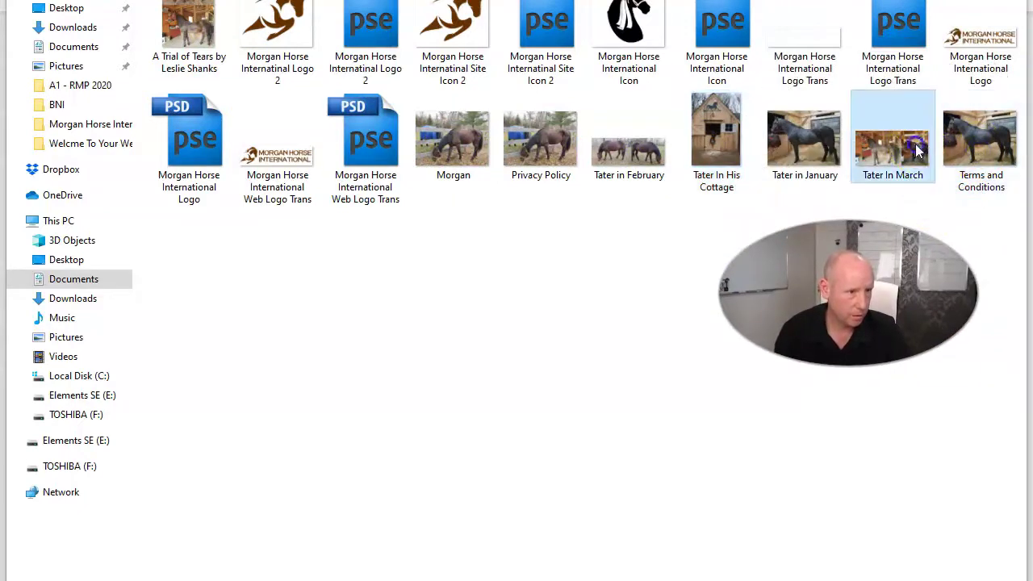
ctrl+click(747, 128)
ctrl+click(633, 154)
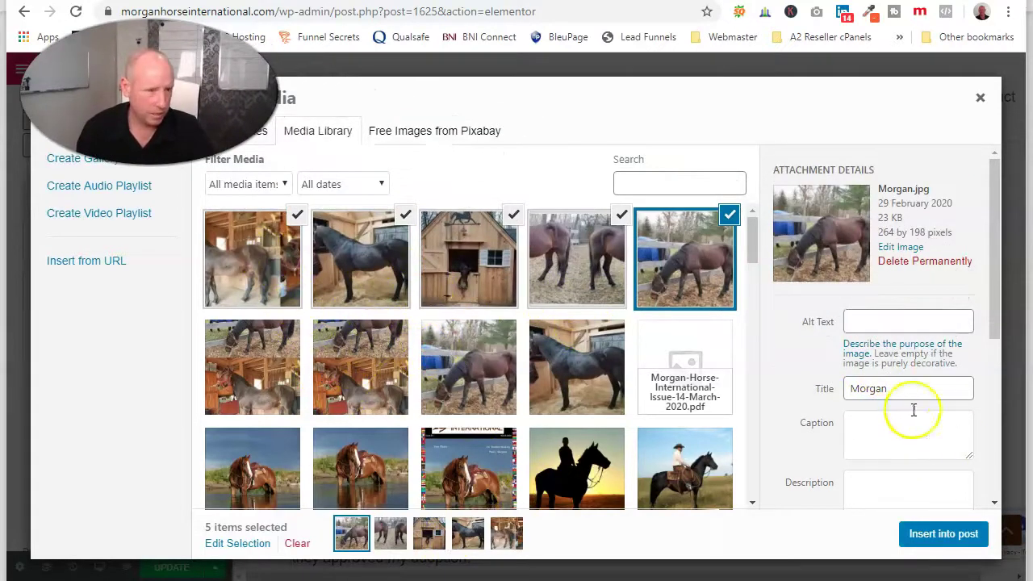
Step: Change the title of the Morgan.jpg image to "Morgan Horse" and copy that title
click(899, 388)
text(Horse)
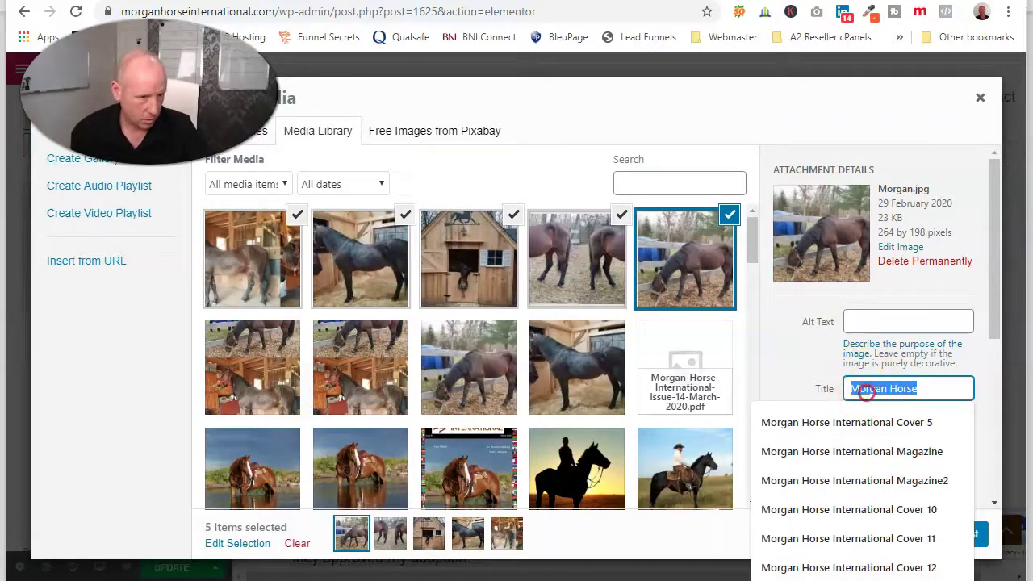
right_click(864, 393)
click(848, 452)
Step: Set the Morgan.jpg image's alt text and description to "Morgan Horse", leaving the caption empty
click(873, 319)
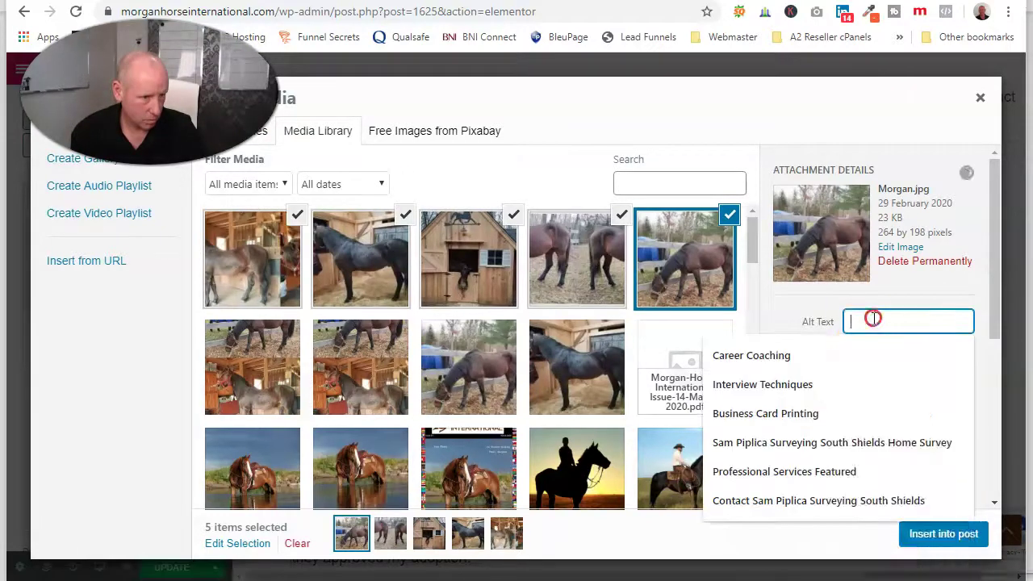
right_click(872, 320)
click(887, 445)
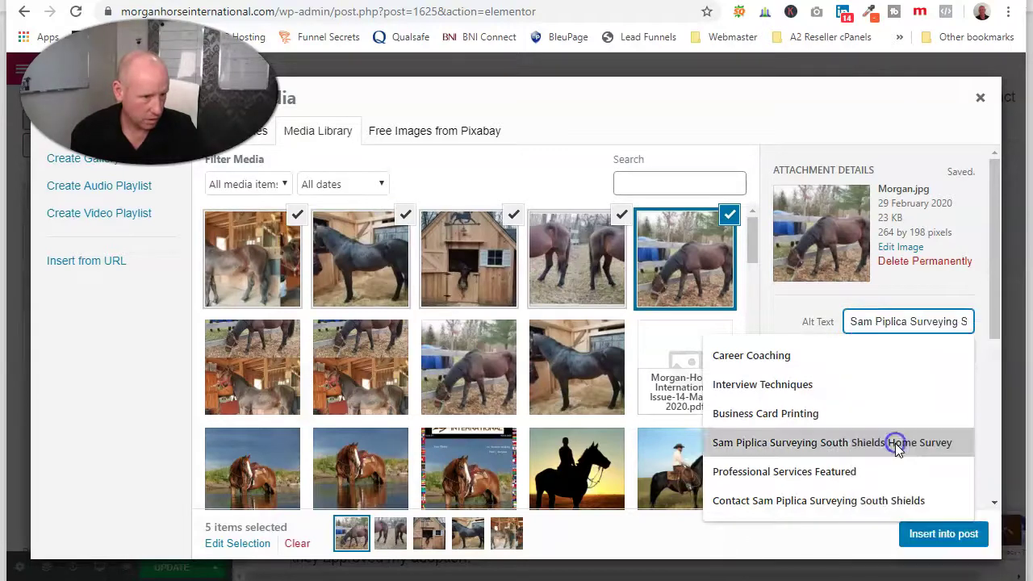
click(993, 431)
scroll(910, 313, up, 2)
click(883, 323)
right_click(883, 327)
click(893, 450)
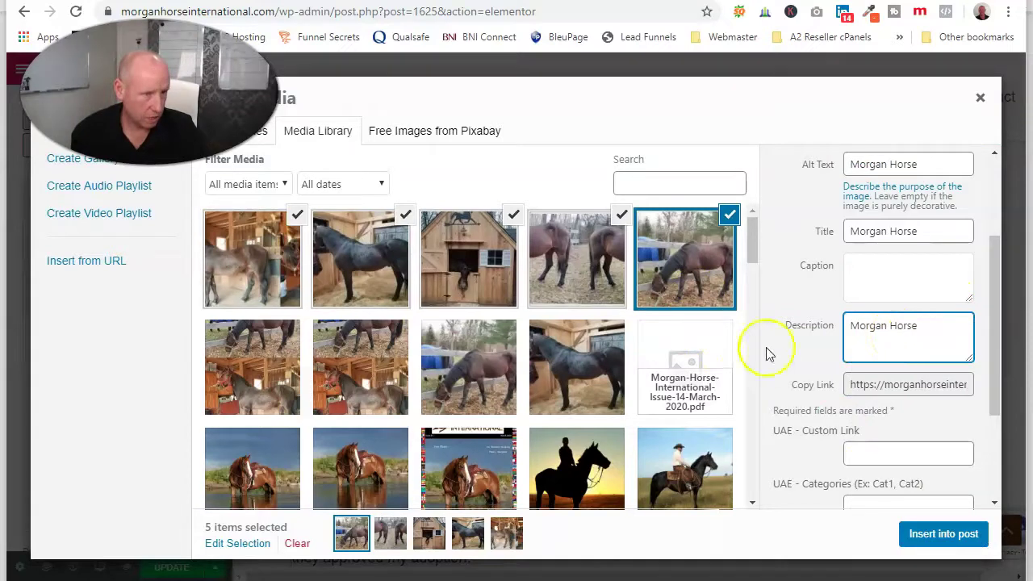
scroll(768, 347, up, 2)
Step: Copy the title "Tater in February" into the alt text and description of that image
click(593, 263)
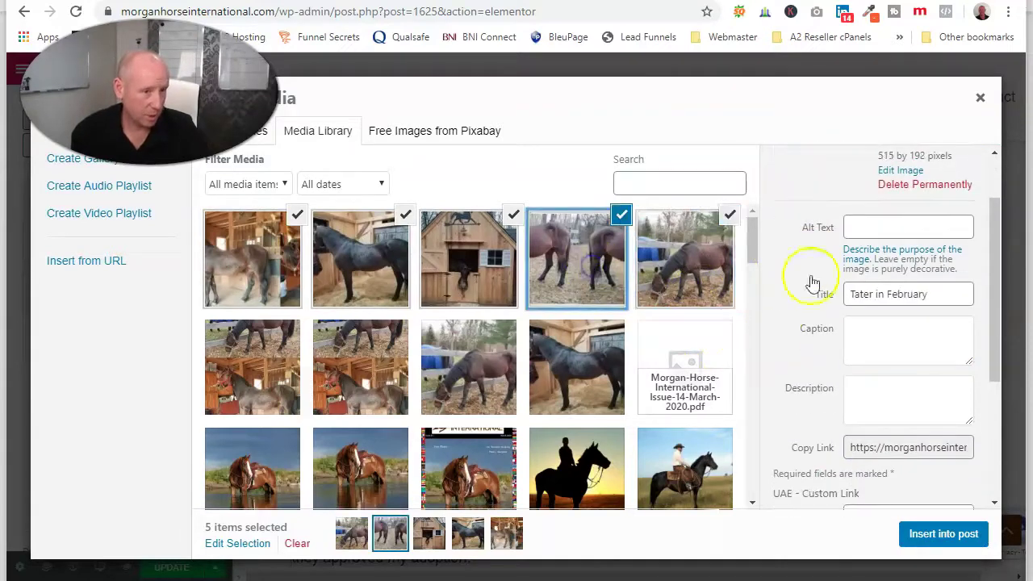
click(903, 295)
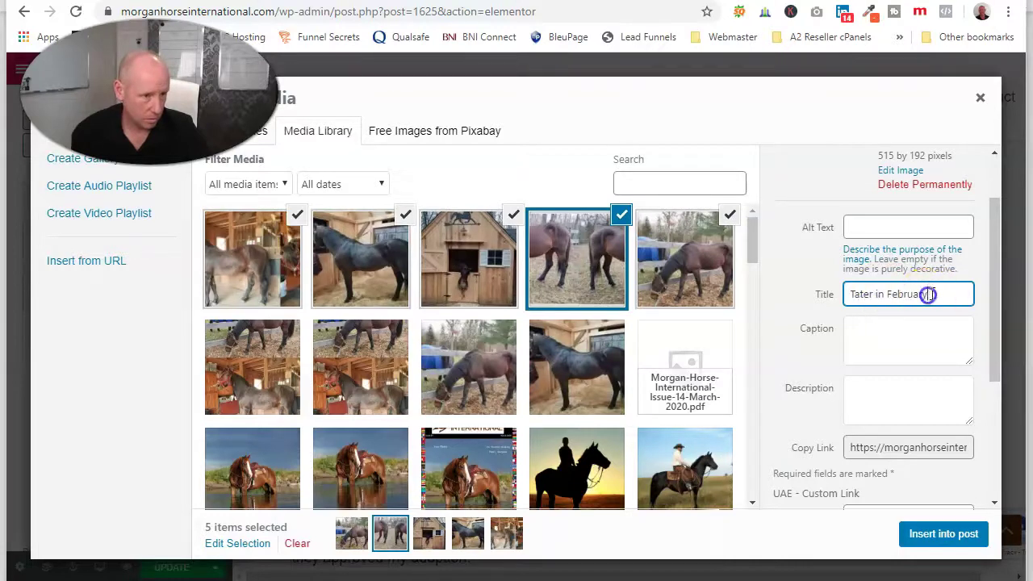
right_click(870, 292)
click(949, 290)
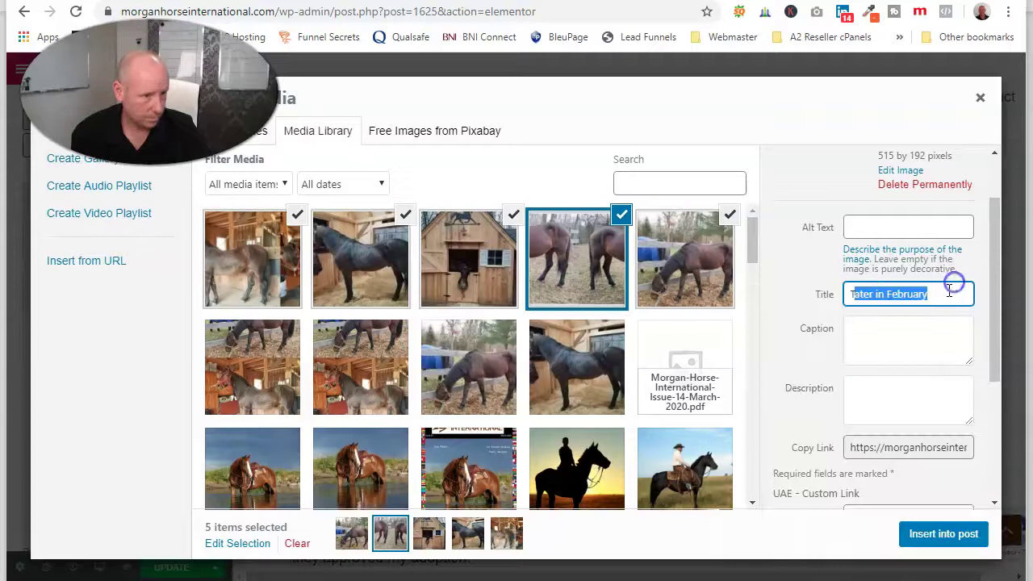
right_click(906, 294)
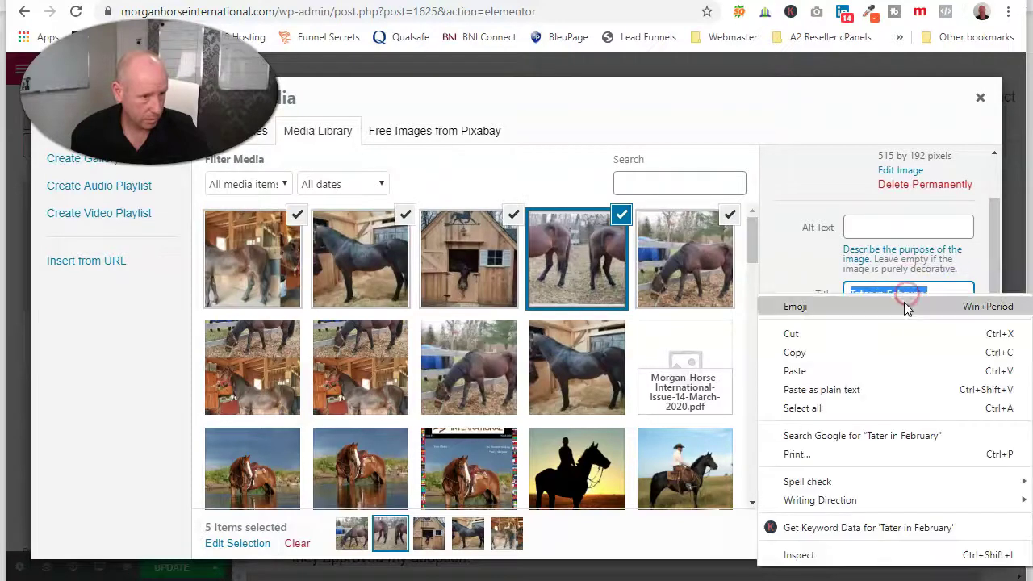
click(874, 353)
right_click(899, 233)
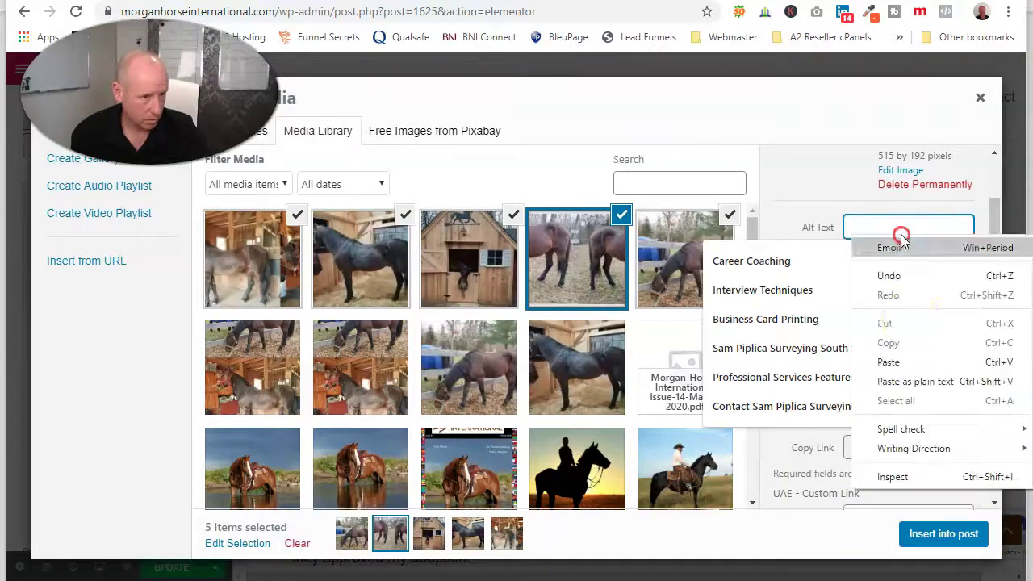
click(888, 361)
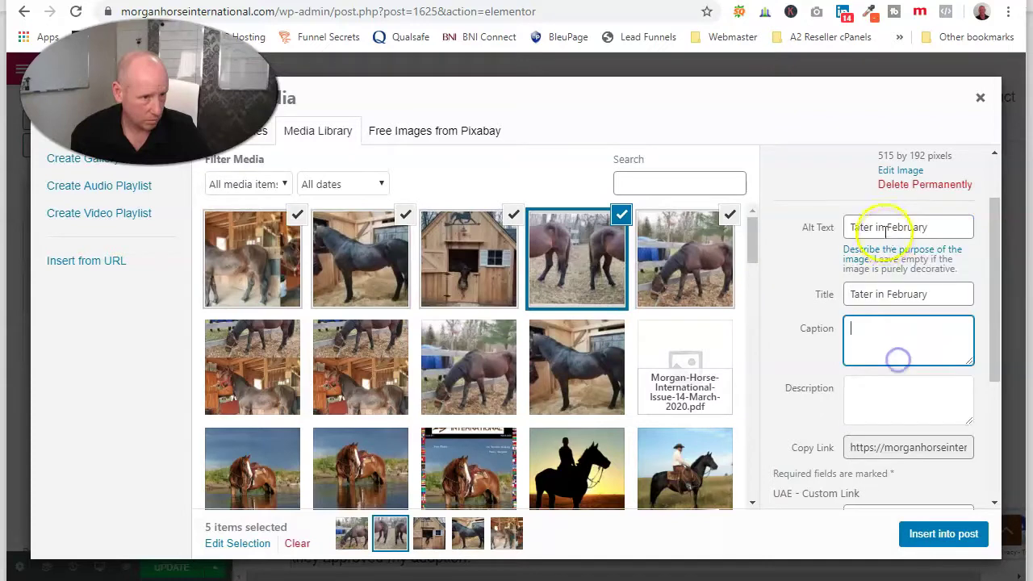
click(866, 384)
right_click(846, 390)
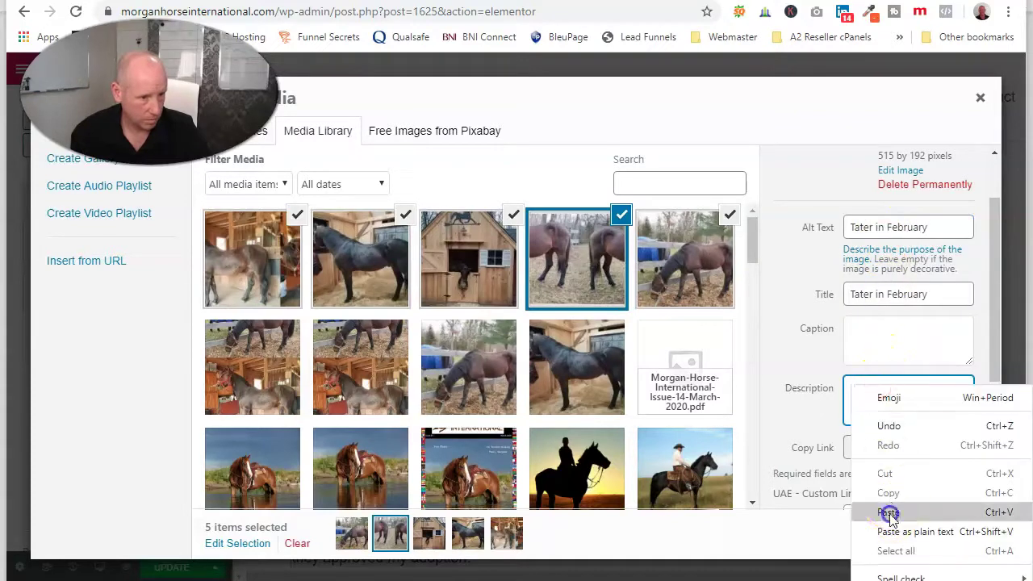
click(890, 513)
Step: Copy the title "Tater In His Cottage" into the alt text and description of the cottage image
click(457, 294)
click(866, 401)
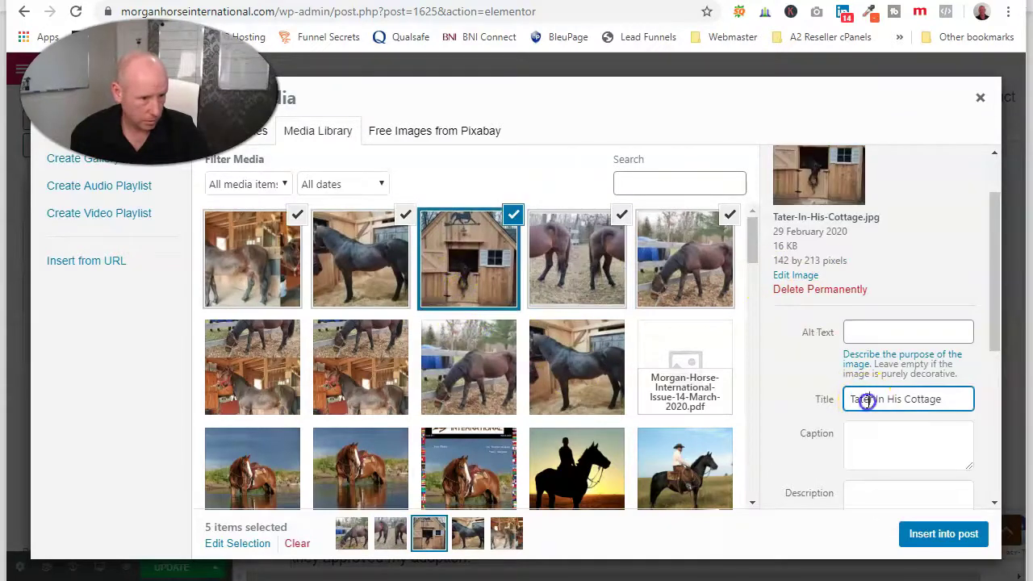
right_click(868, 403)
click(827, 459)
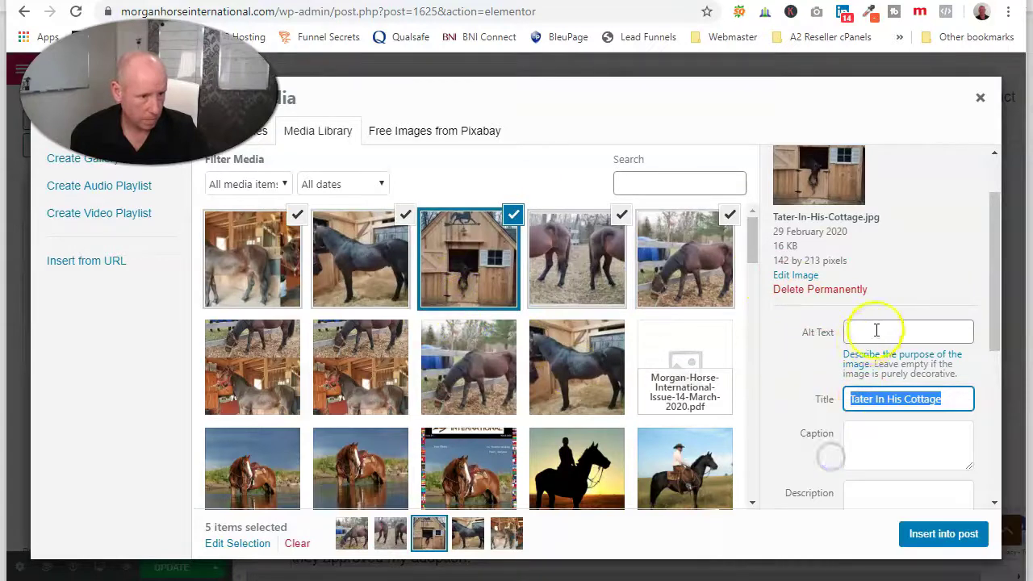
right_click(875, 330)
click(903, 456)
click(982, 451)
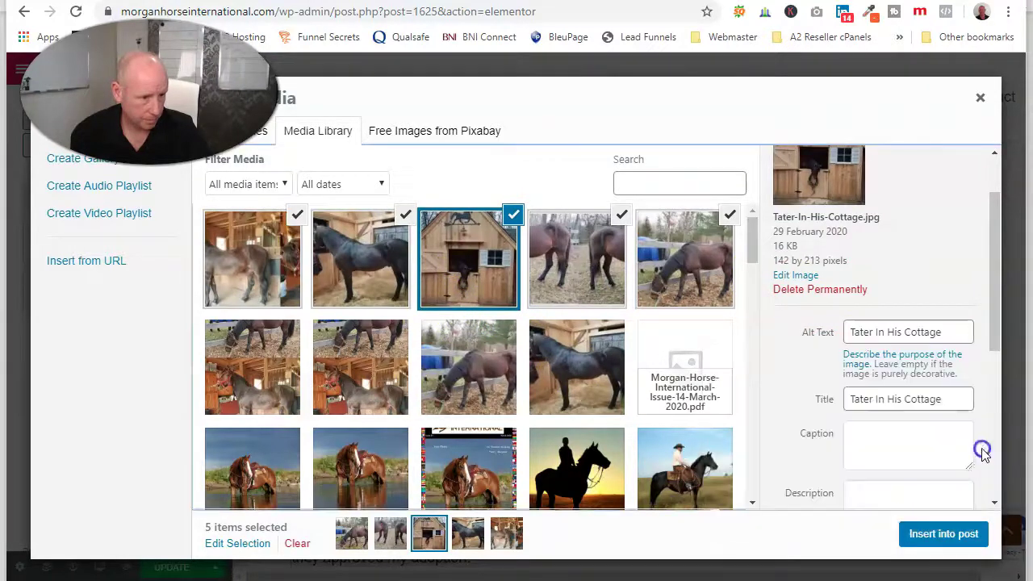
click(892, 490)
right_click(889, 491)
click(910, 364)
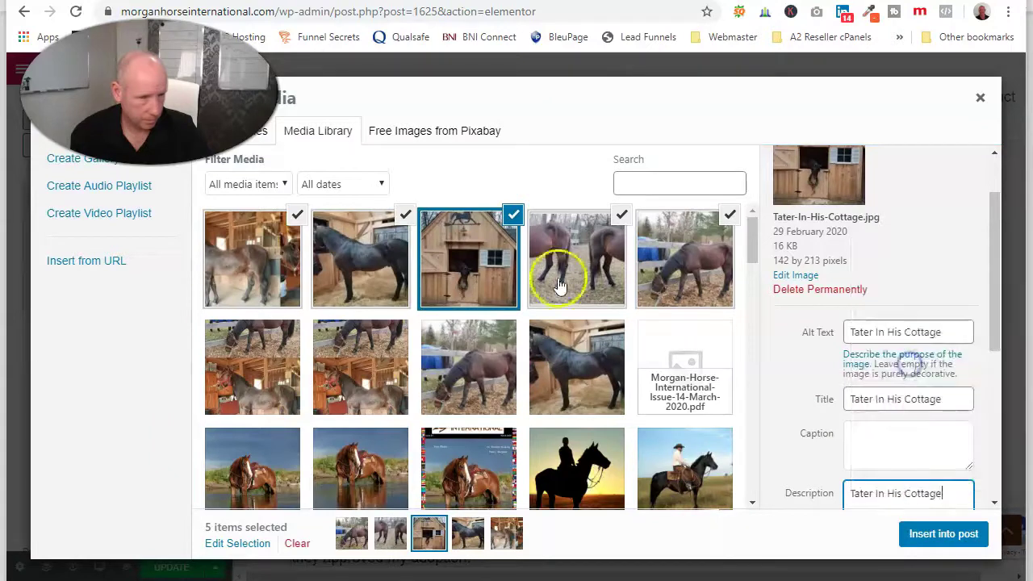
Step: Copy the title "Tater in January" into the alt text and description of the black horse image
click(385, 268)
triple_click(882, 314)
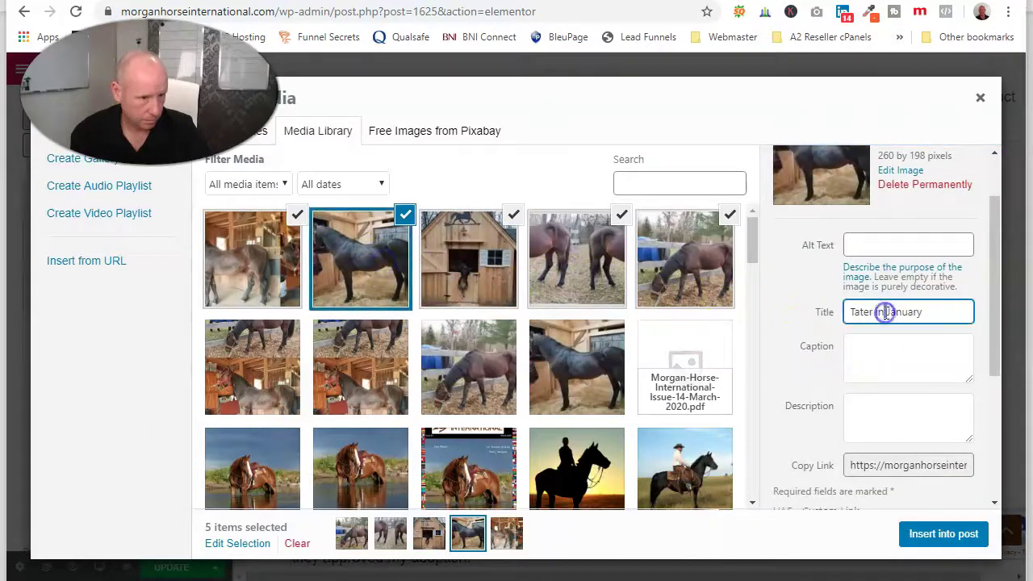
right_click(885, 317)
click(858, 371)
click(871, 244)
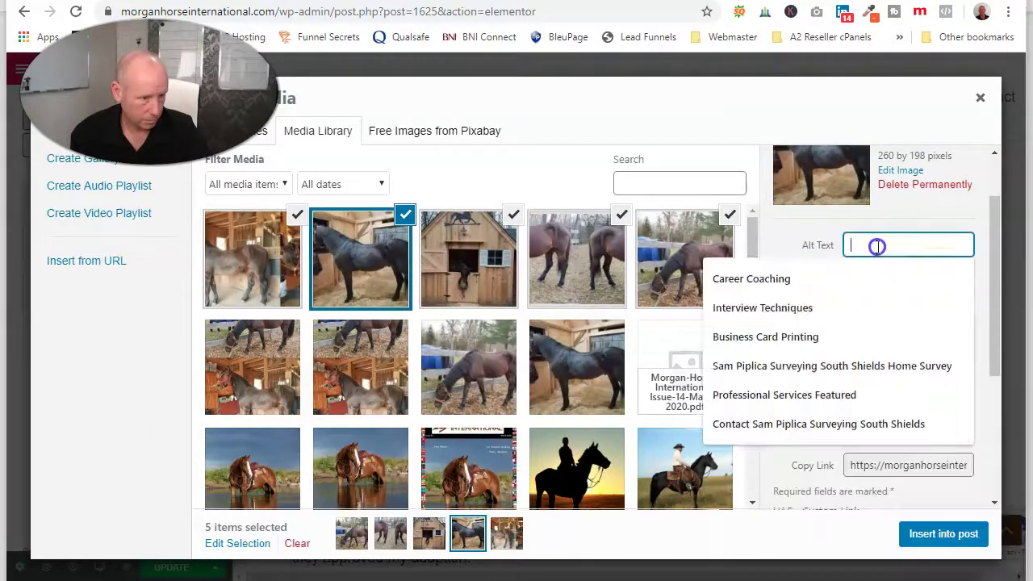
right_click(876, 246)
click(888, 374)
click(867, 409)
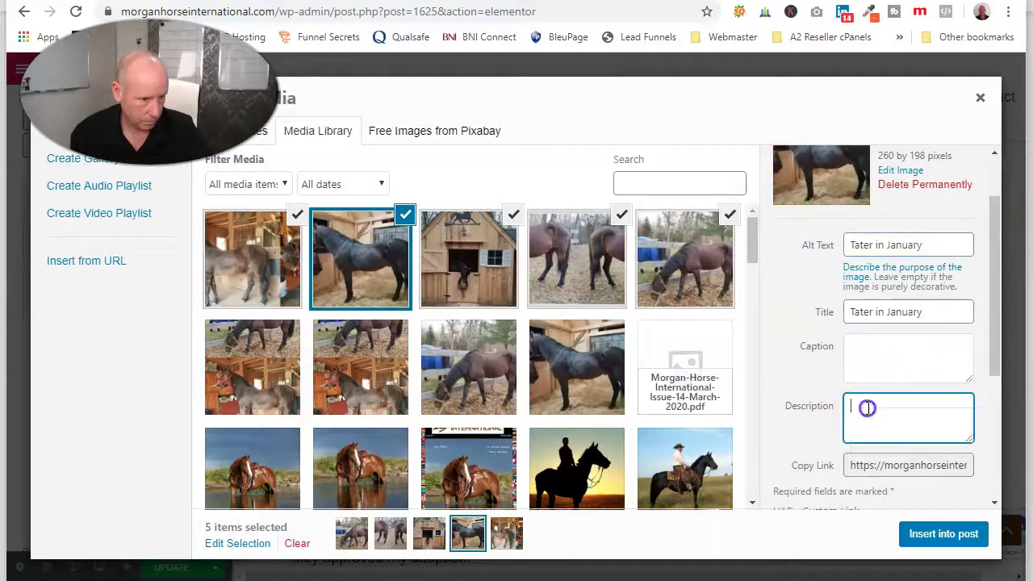
right_click(866, 408)
click(888, 534)
Step: Copy the title "Tater In March" into the alt text and description of that image
click(270, 292)
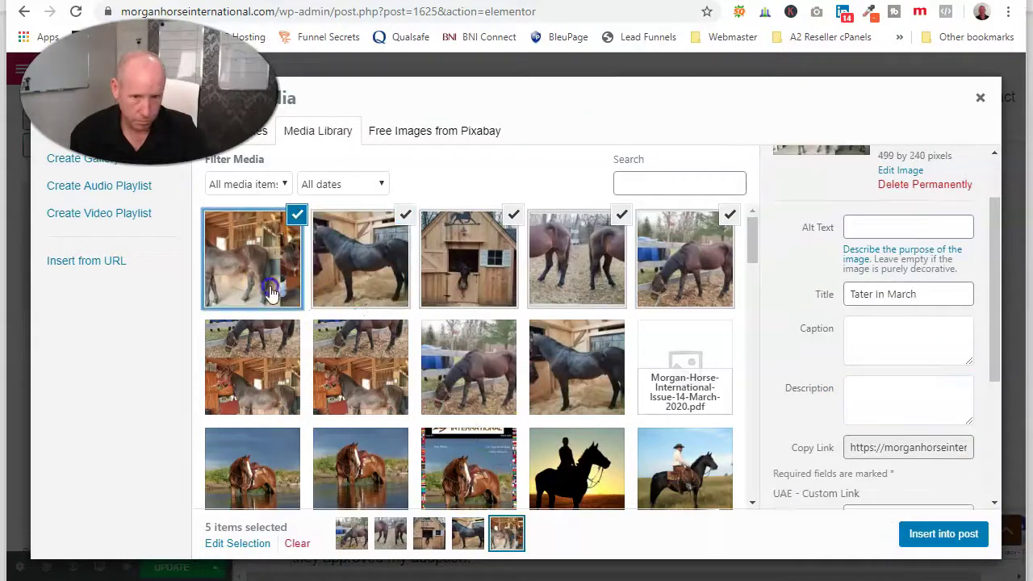
click(884, 294)
right_click(885, 294)
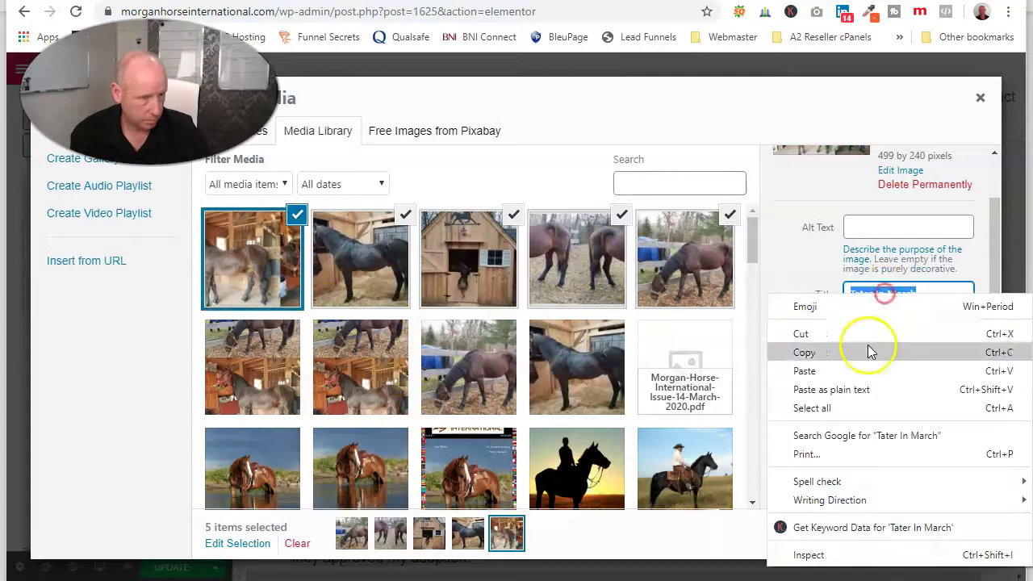
click(860, 347)
click(874, 223)
right_click(874, 223)
click(887, 351)
click(822, 439)
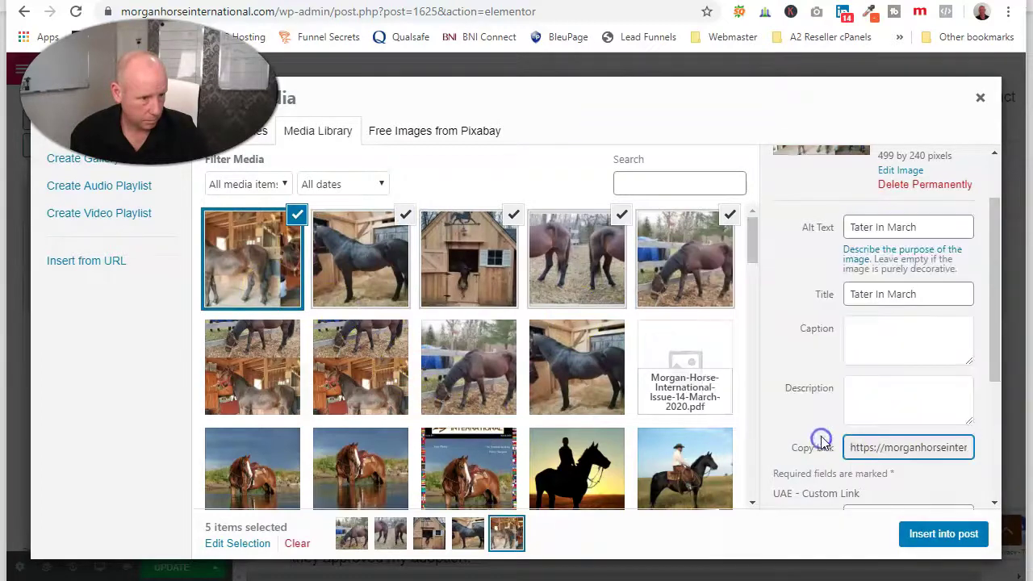
right_click(859, 384)
click(888, 510)
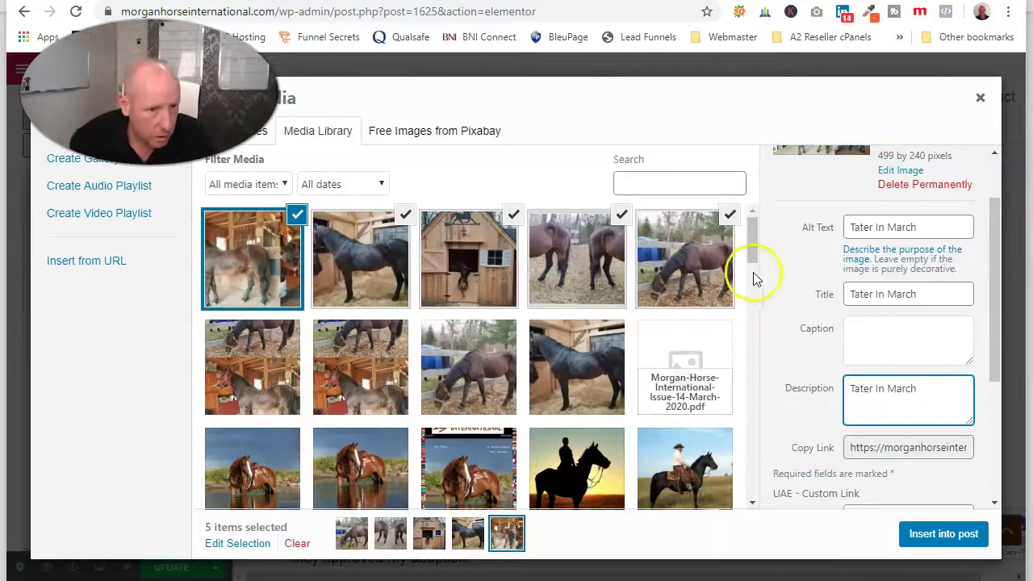
Step: Insert the five selected horse images into the article at the empty line before "Many times, the horse would already"
click(359, 263)
click(941, 535)
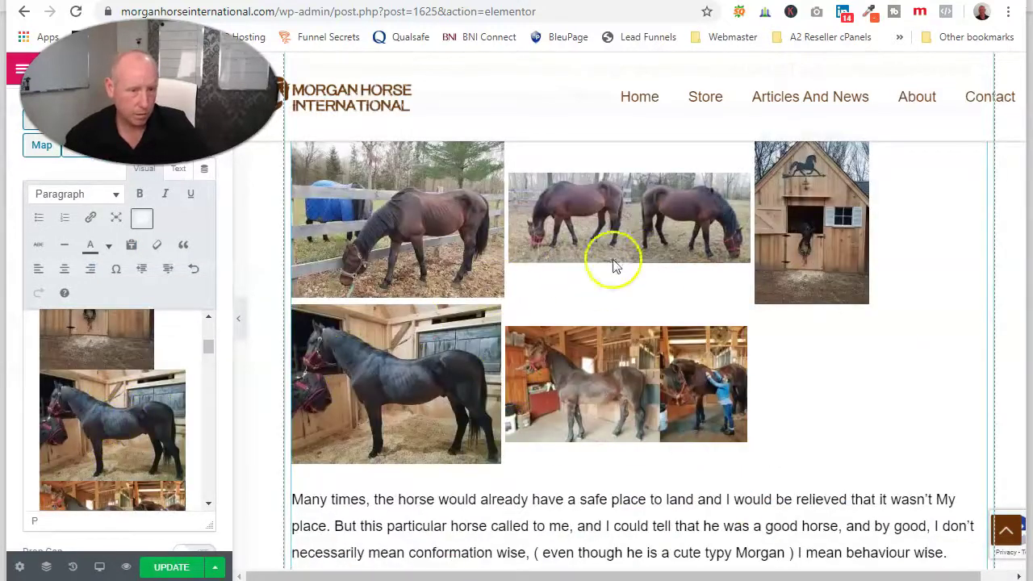
scroll(392, 364, up, 1)
Step: Delete the two-horse, cottage and black horse images from the image group above "Many times, the horse would already"
click(112, 385)
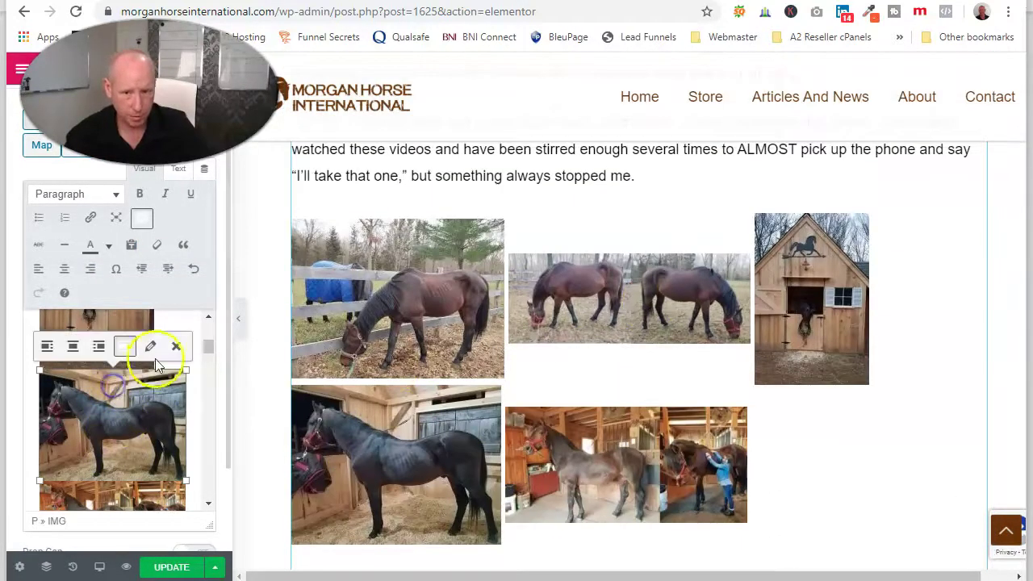
scroll(154, 392, up, 4)
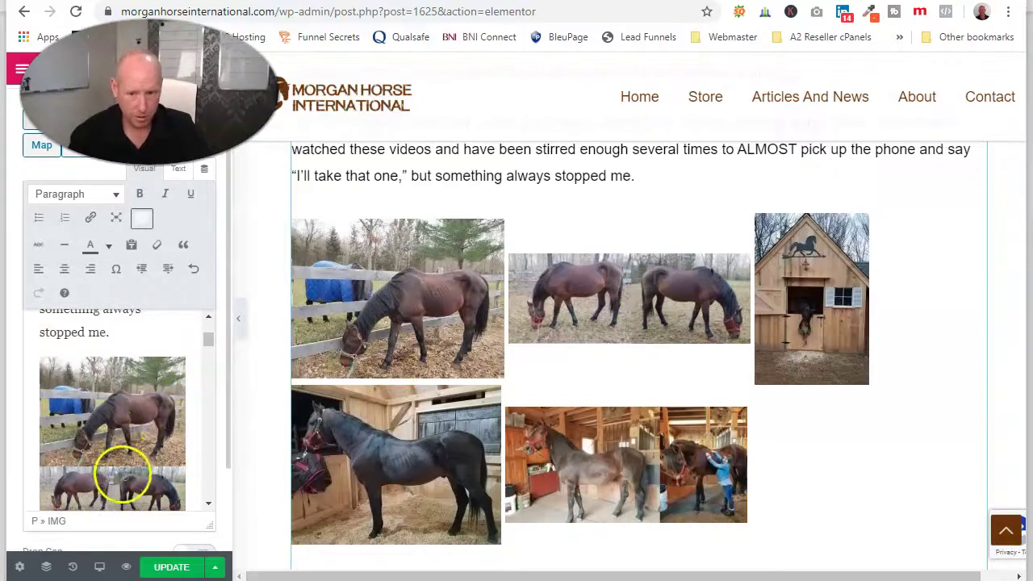
scroll(123, 475, down, 2)
click(121, 335)
key(Delete)
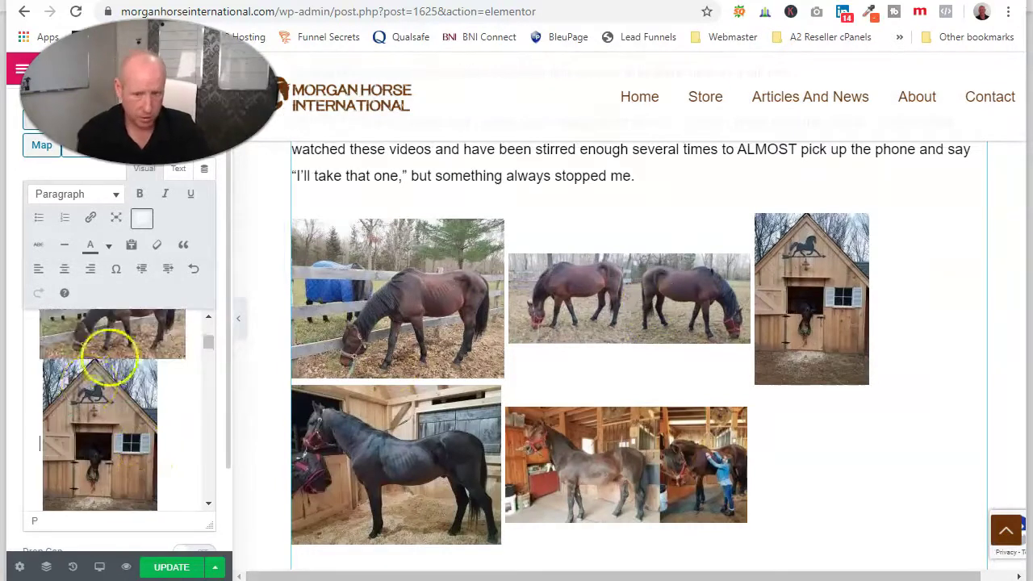
click(105, 436)
scroll(188, 401, up, 2)
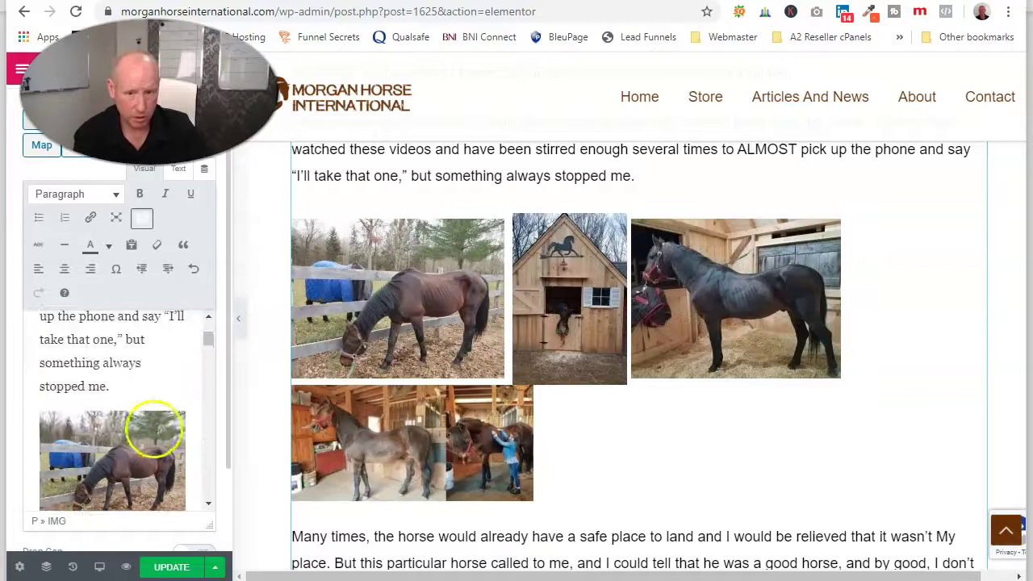
scroll(156, 476, down, 2)
key(Delete)
key(Delete)
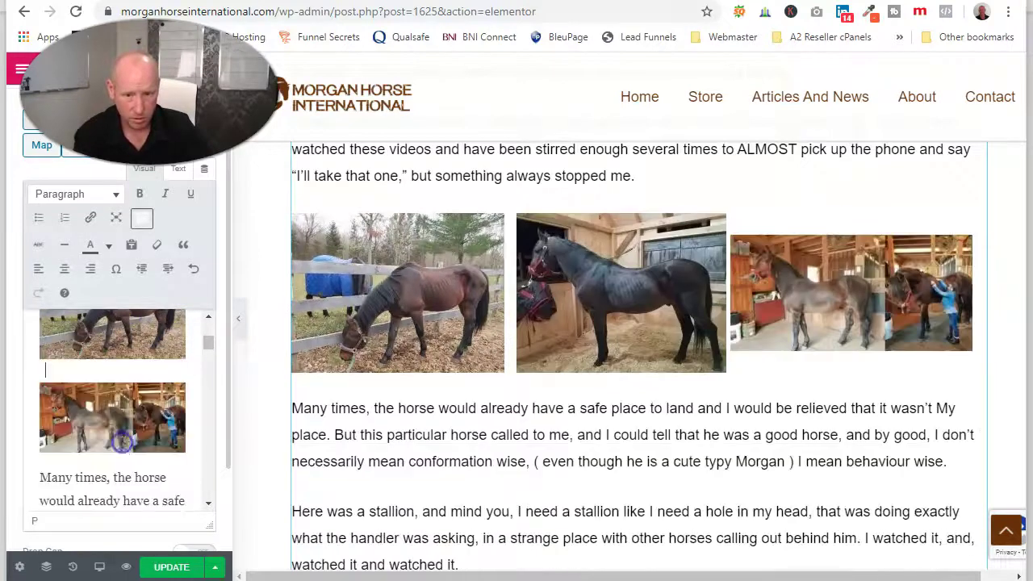
Step: Delete the remaining barn image after the fence image and start "Many times, the horse would already" on its own paragraph
click(105, 355)
key(Delete)
scroll(125, 383, down, 2)
scroll(122, 410, up, 2)
key(Delete)
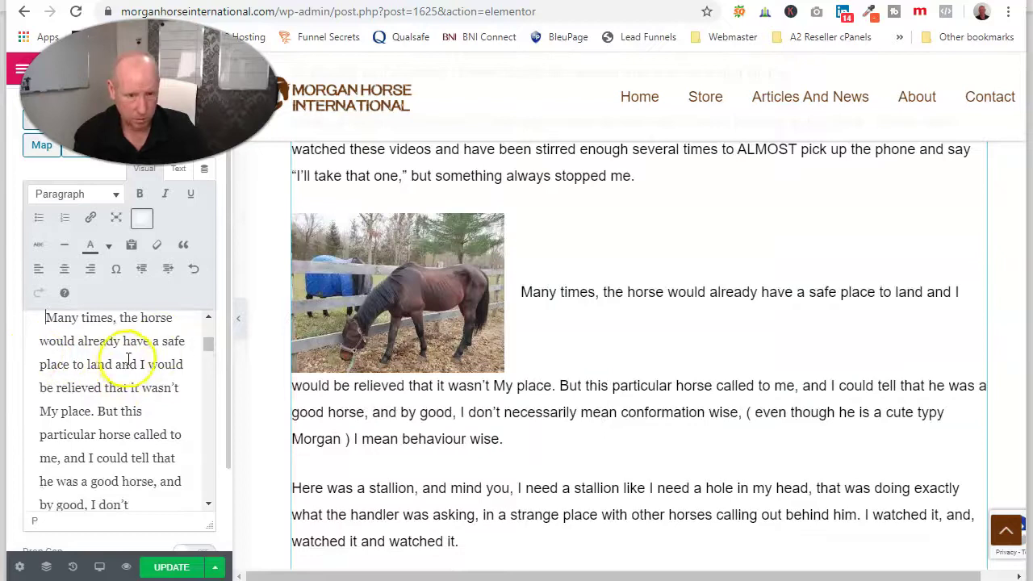
key(Return)
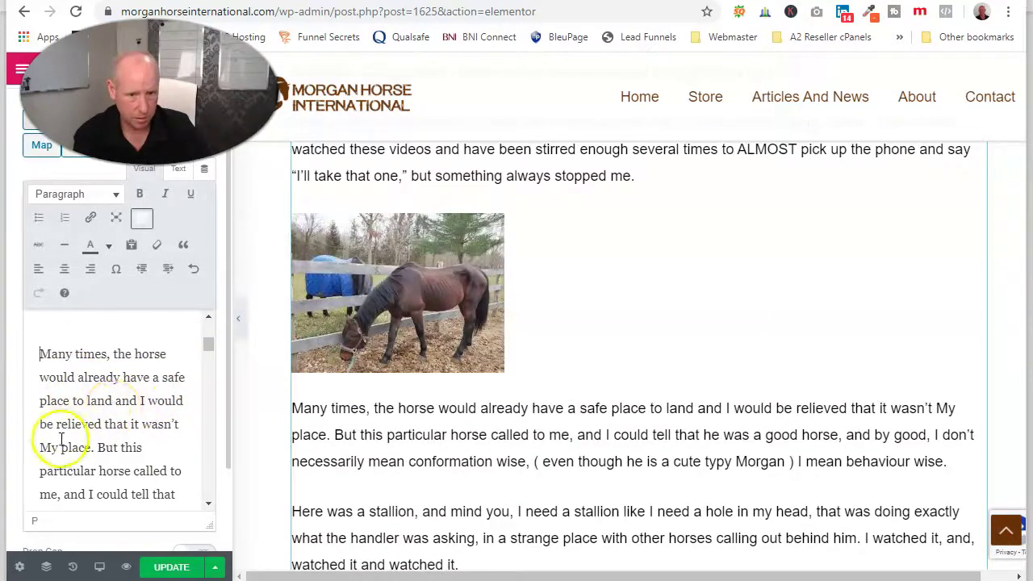
Step: Insert Tater-In-His-Cottage.jpg on a new line after the paragraph ending "(I do have an exceptional husband by the way)."
scroll(63, 438, down, 1)
scroll(325, 434, down, 3)
scroll(168, 441, down, 6)
scroll(129, 434, down, 8)
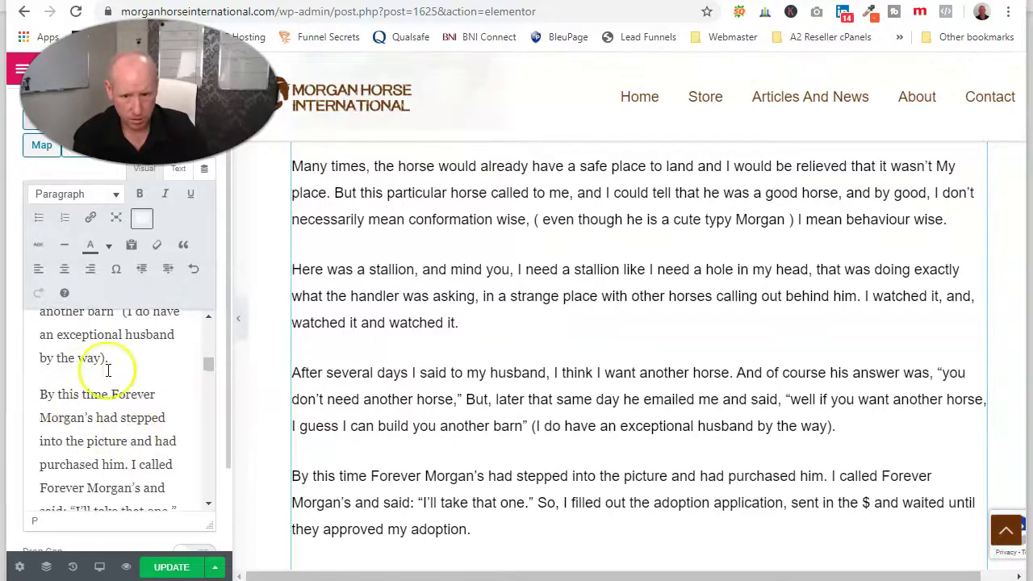
key(Return)
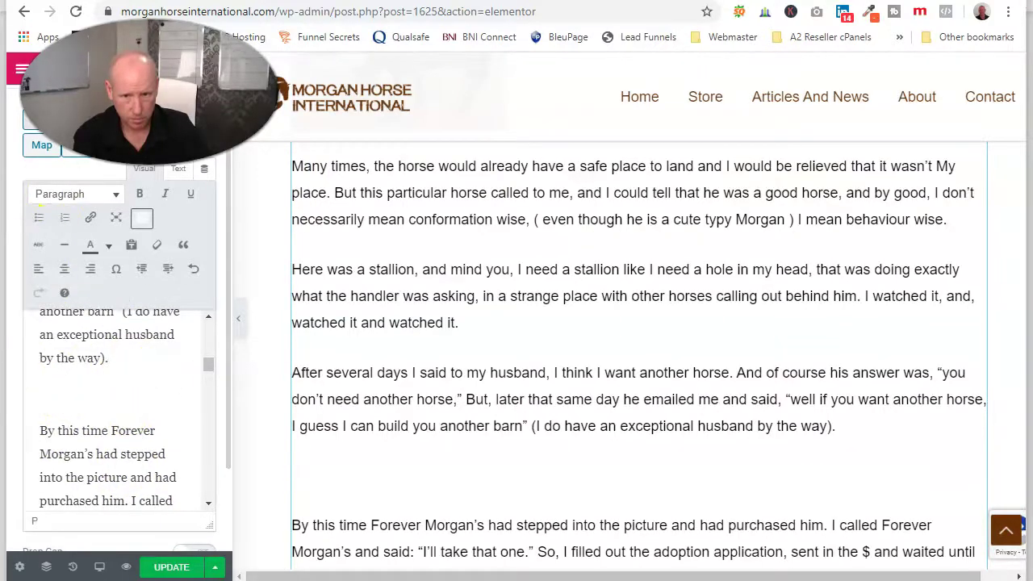
scroll(57, 258, up, 1)
click(60, 201)
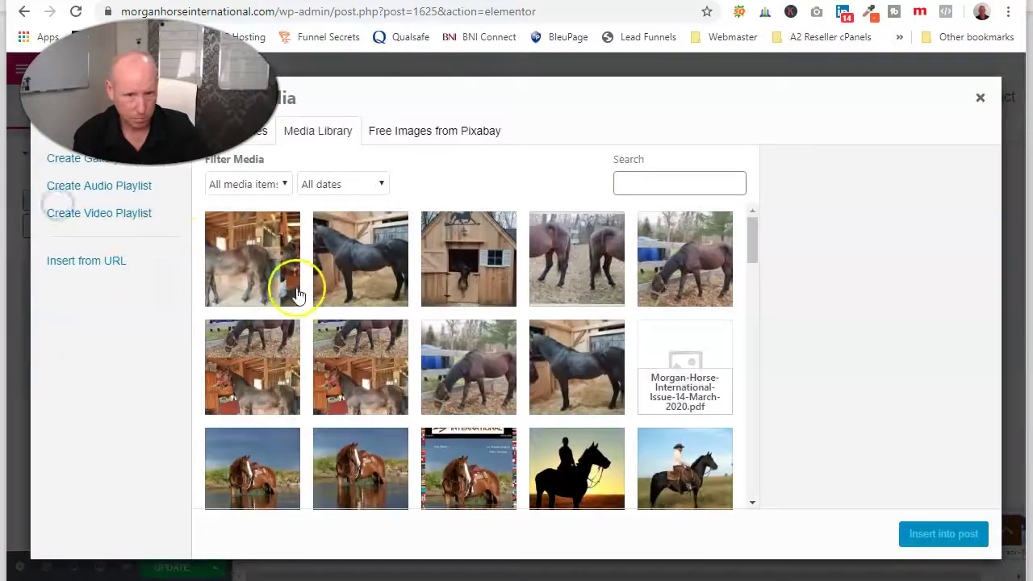
click(440, 255)
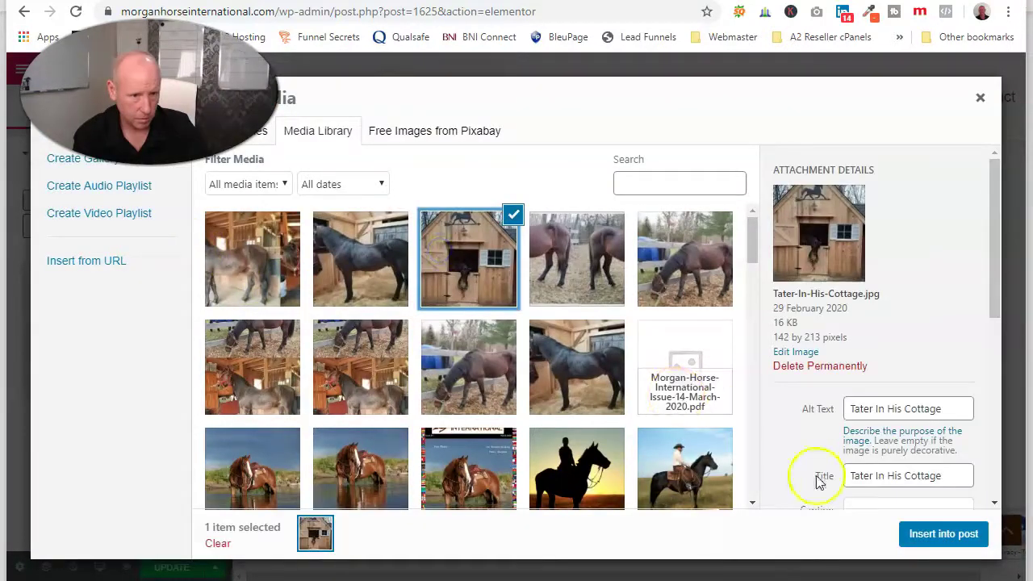
click(933, 534)
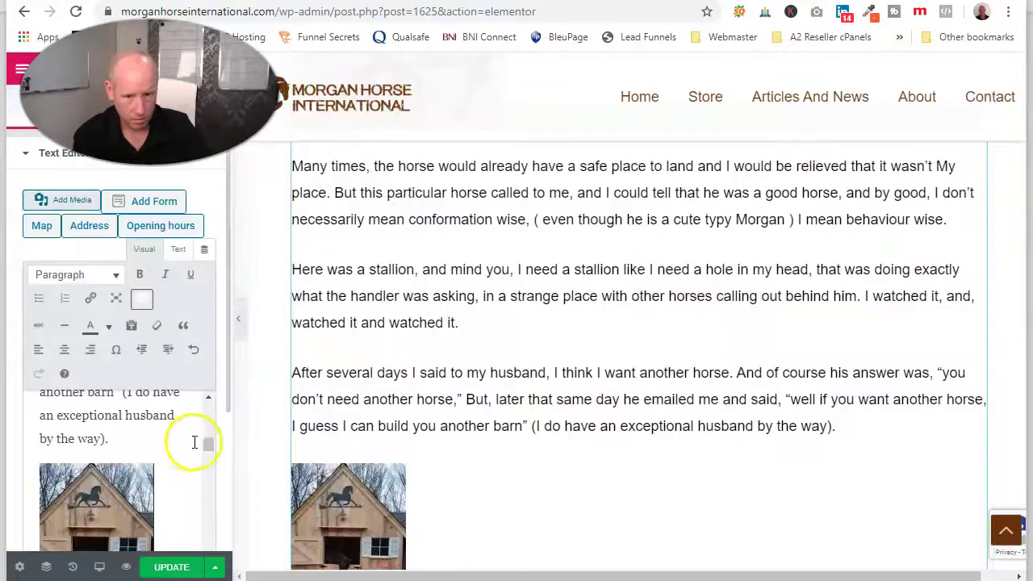
Step: Try to resize the inserted cottage image freehand in the text editor
click(111, 434)
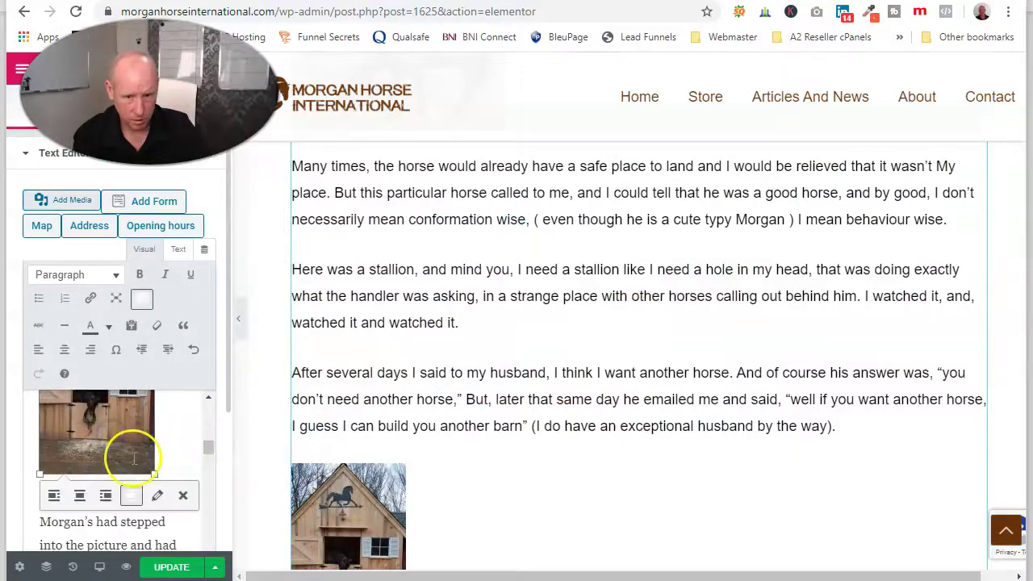
mouse_move(153, 474)
mouse_down()
mouse_move(245, 546)
mouse_move(173, 476)
mouse_up()
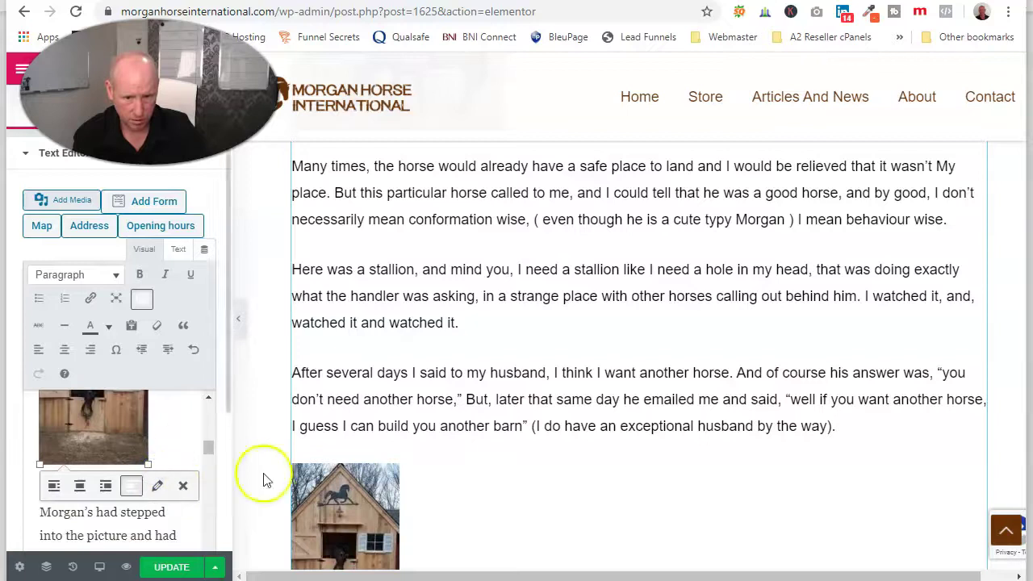
click(327, 516)
click(139, 442)
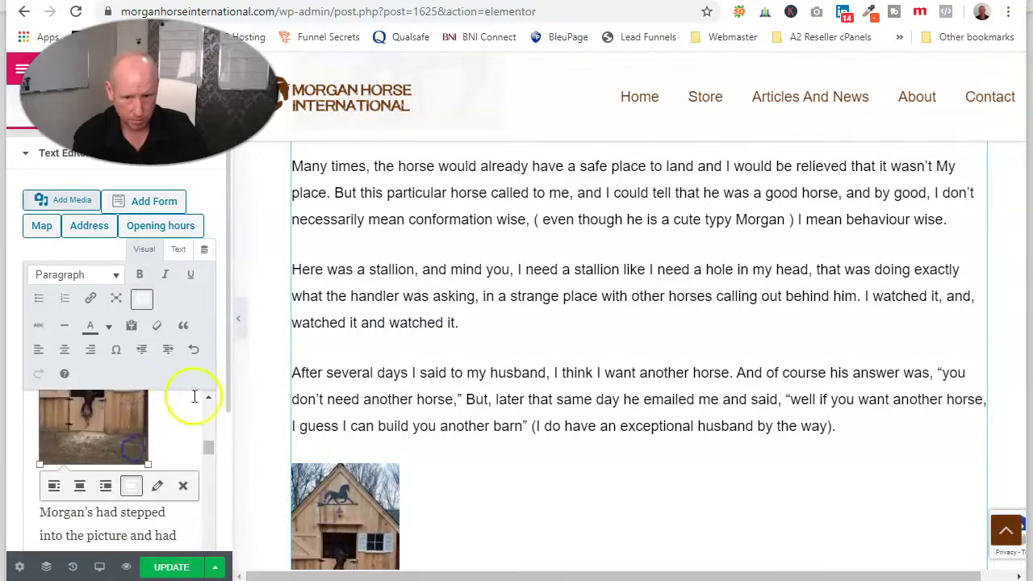
Step: Set the cottage image's display size to Full Size – 142 × 213 and update it
click(156, 487)
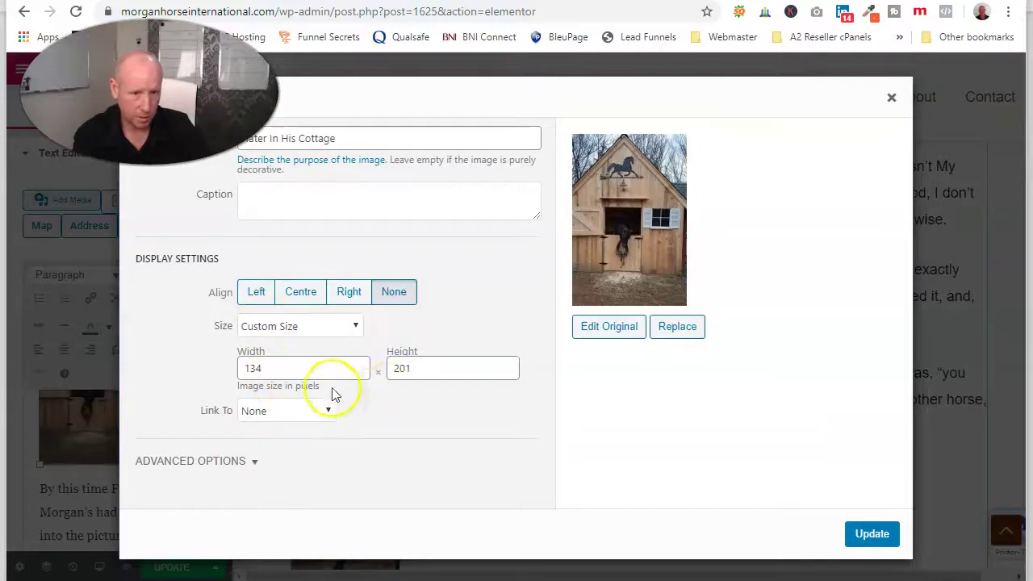
click(347, 329)
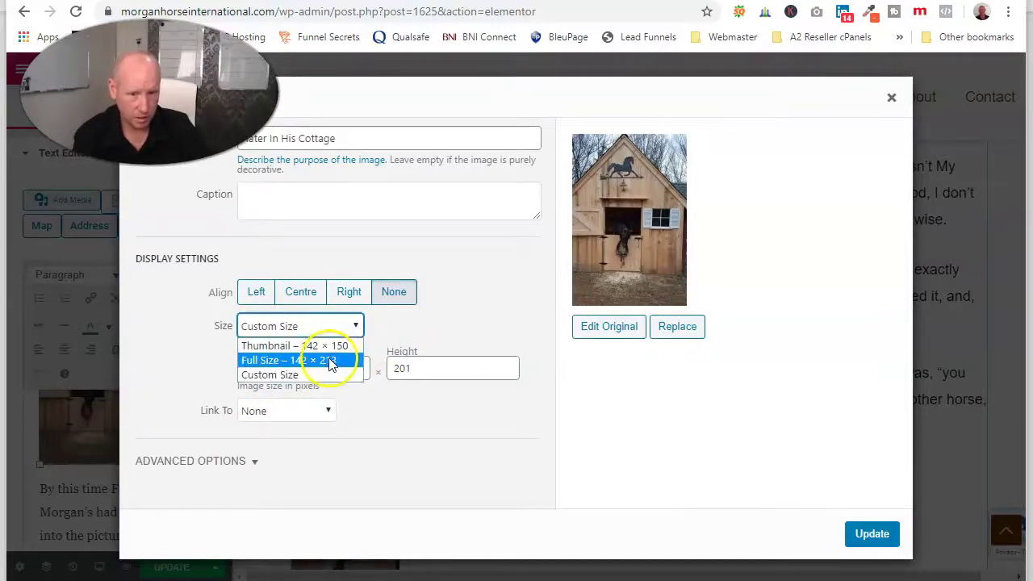
click(329, 360)
click(872, 533)
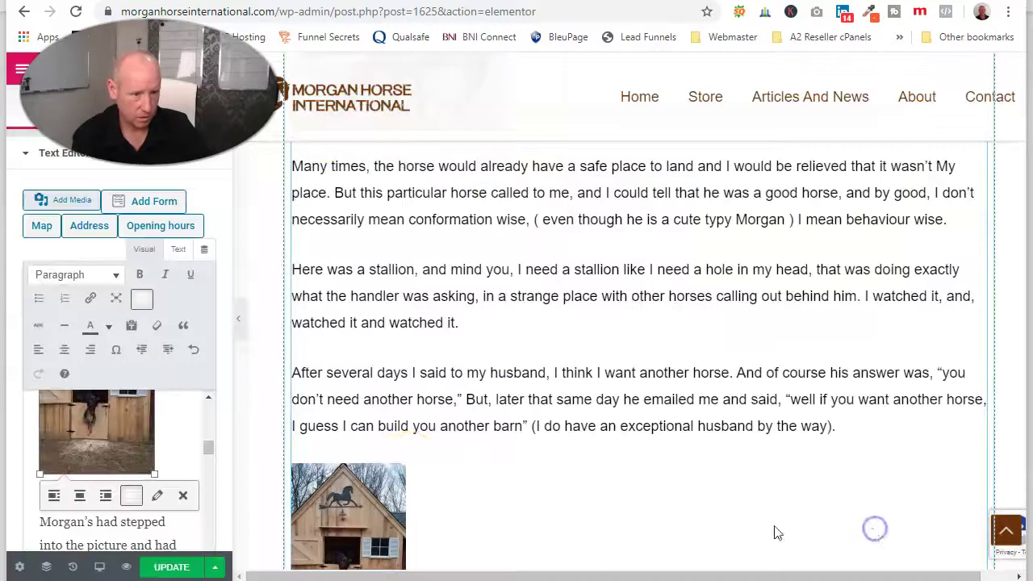
Step: Insert Tater-in-February.jpg on a new line between the paragraph ending "perseverance." and "The next 30 days crept slowly by"
scroll(210, 427, down, 3)
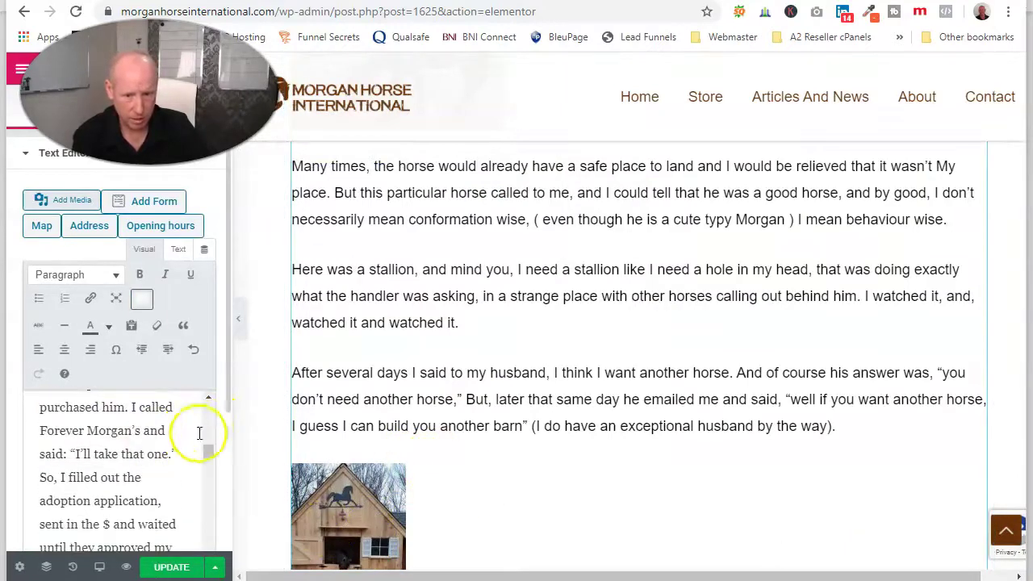
scroll(158, 463, down, 3)
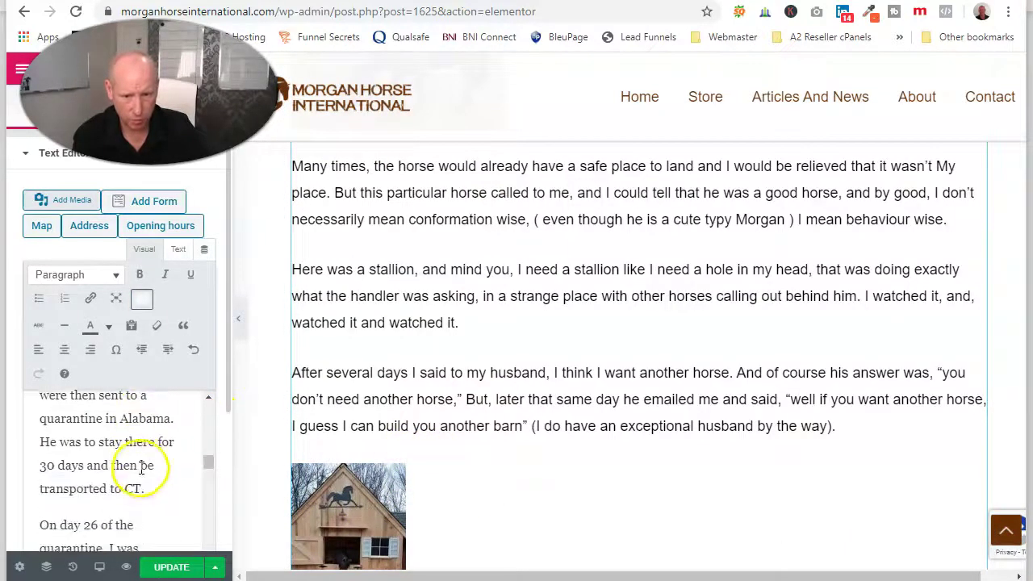
scroll(133, 479, down, 2)
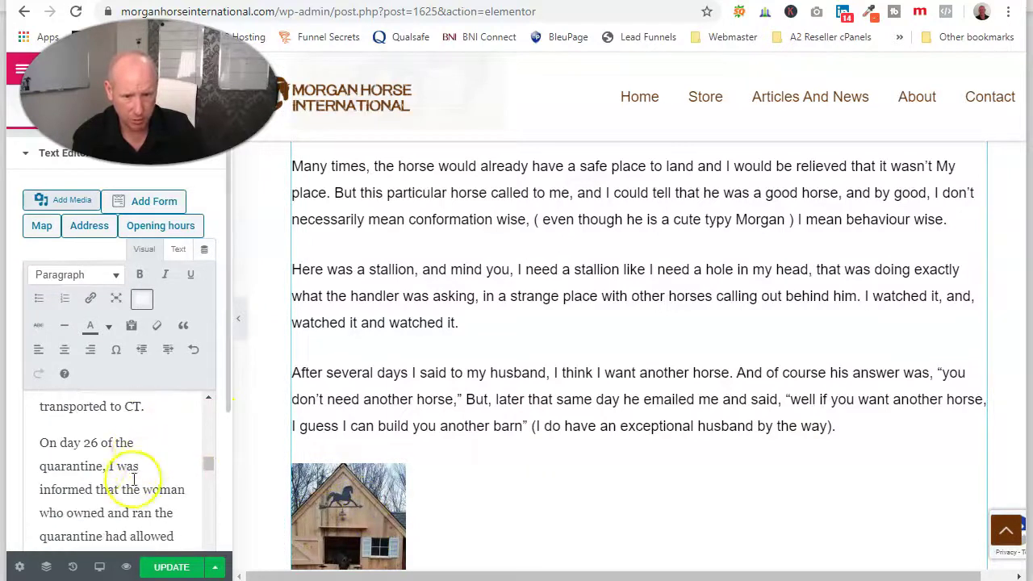
scroll(90, 456, down, 5)
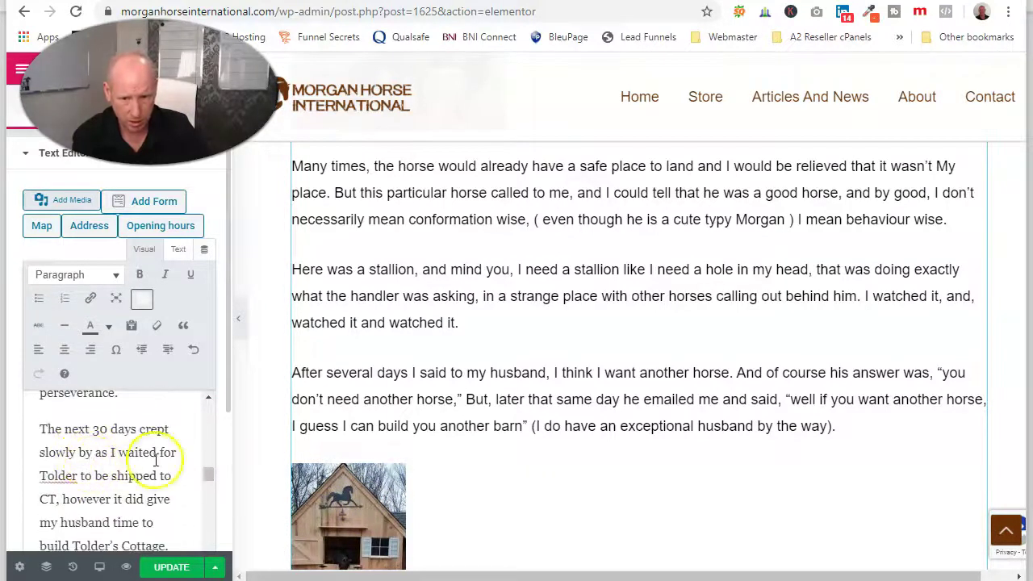
key(Return)
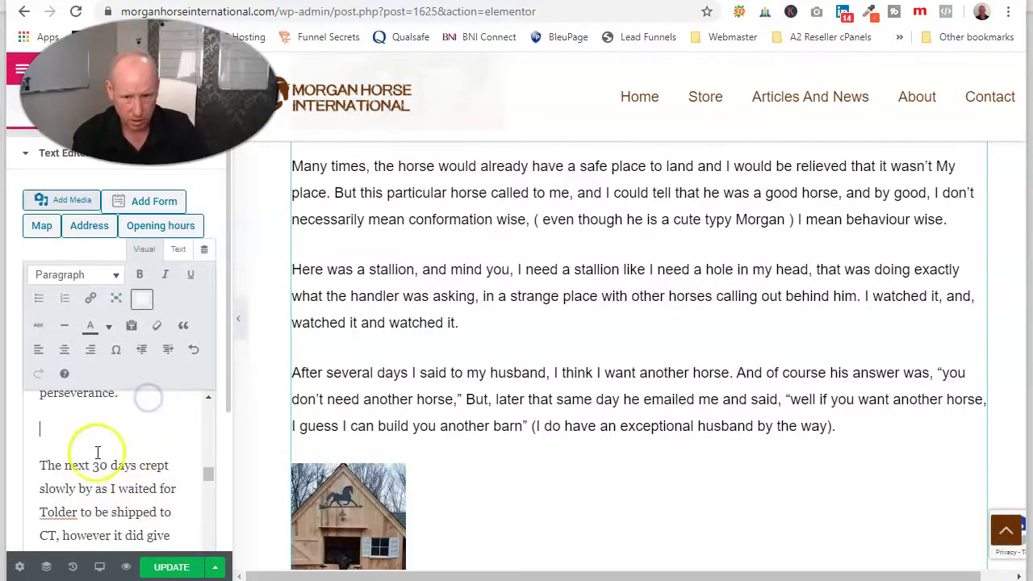
click(48, 202)
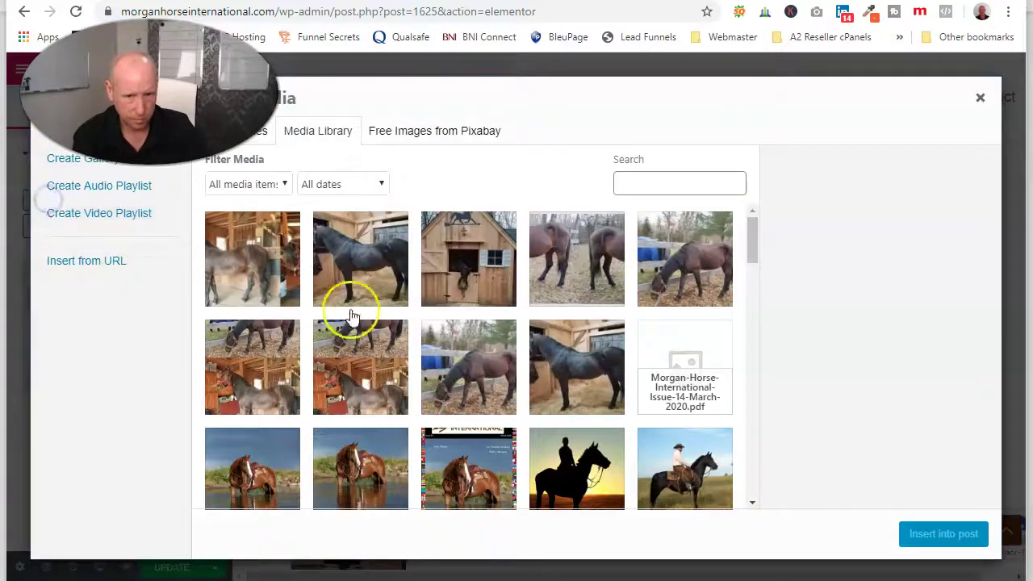
click(591, 280)
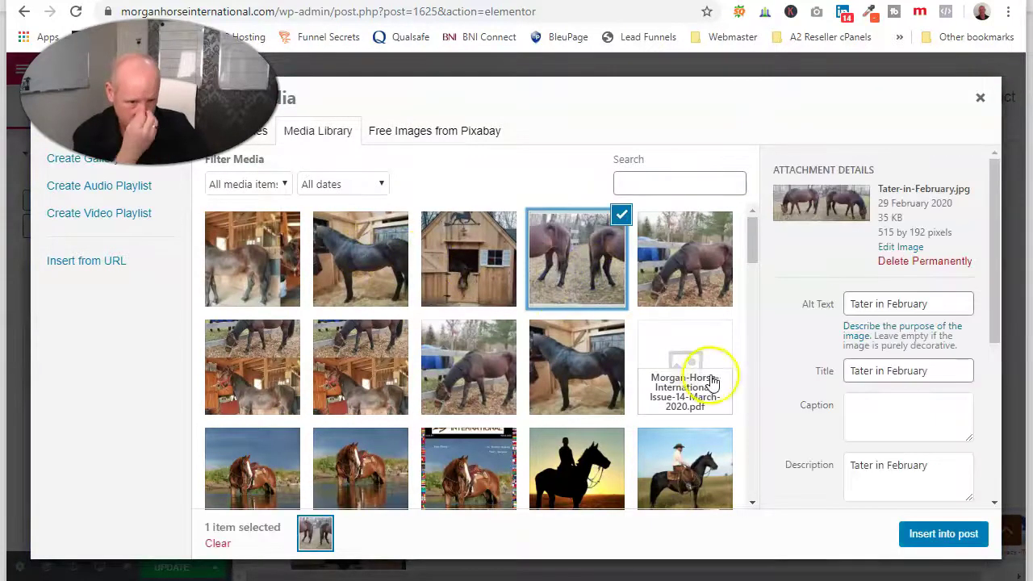
click(916, 535)
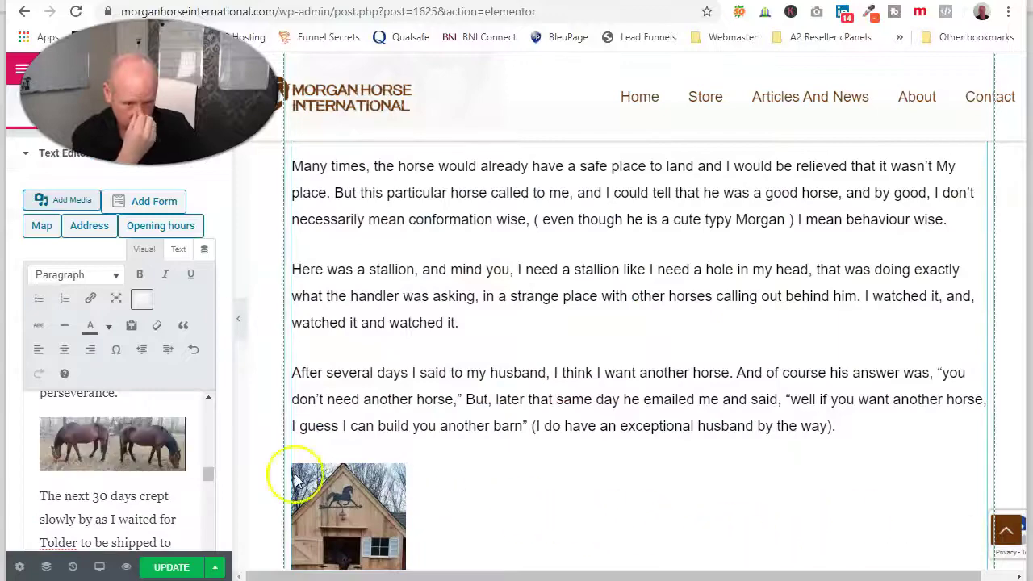
scroll(618, 440, down, 15)
scroll(511, 330, up, 2)
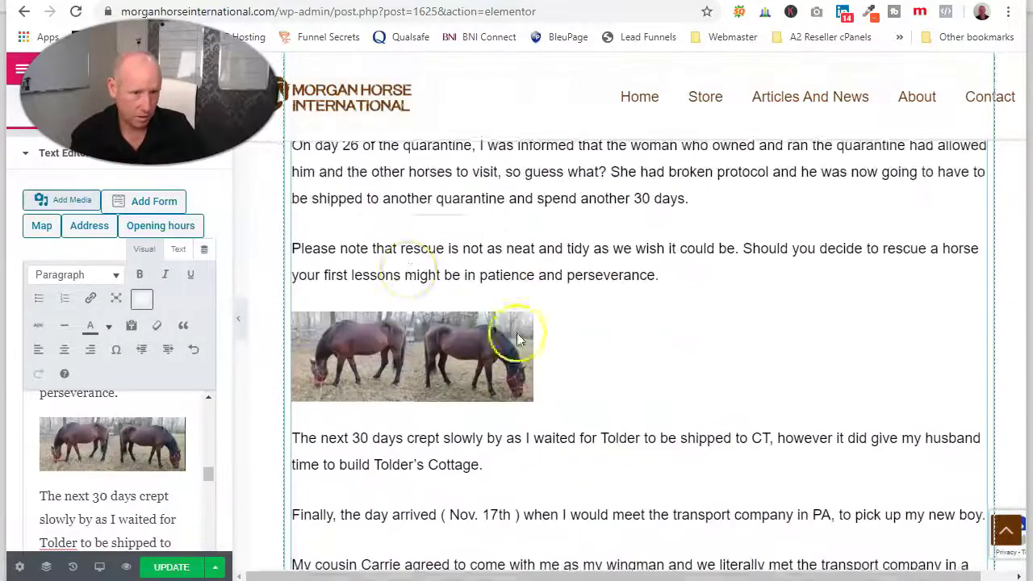
Step: Insert the black horse image on a new line before the paragraph starting "Forever Morgan's had already sent in some hair"
click(129, 443)
scroll(120, 474, down, 5)
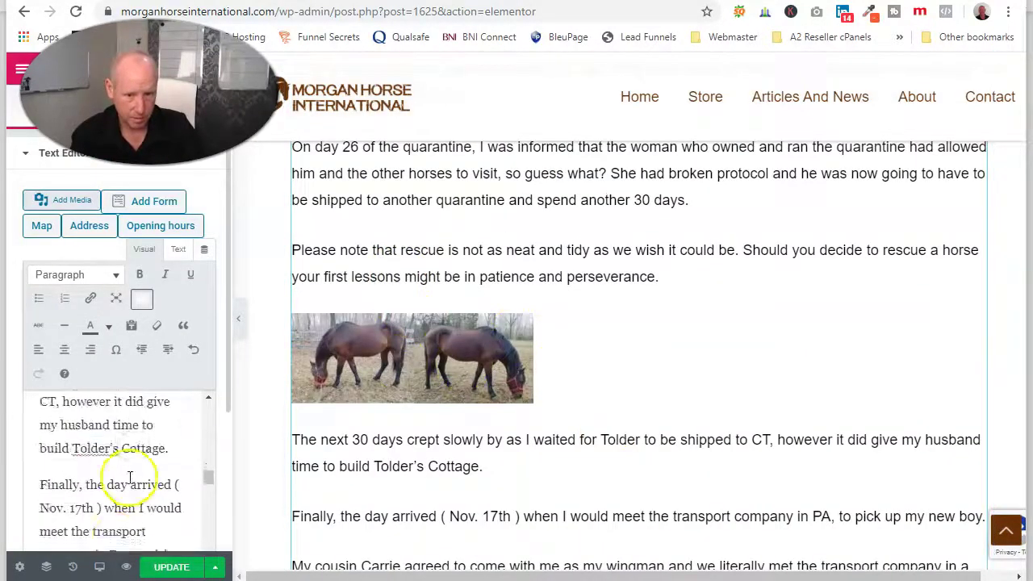
scroll(120, 474, down, 10)
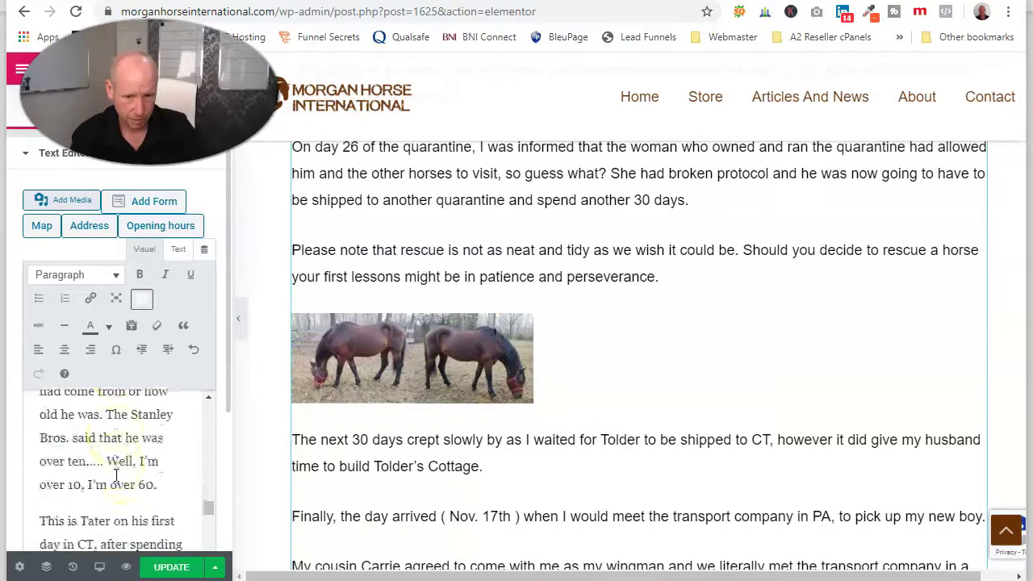
click(84, 410)
key(Return)
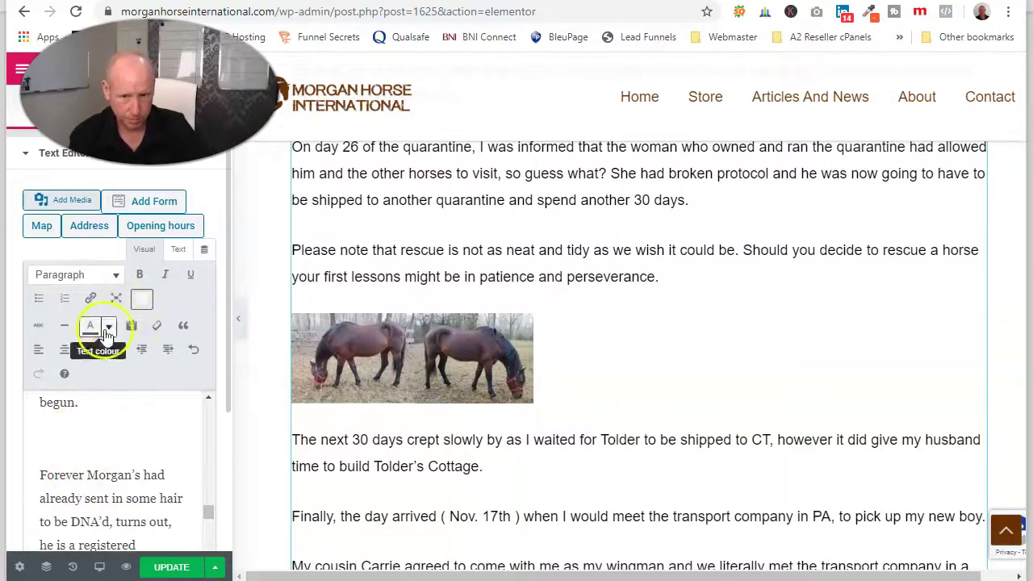
click(53, 201)
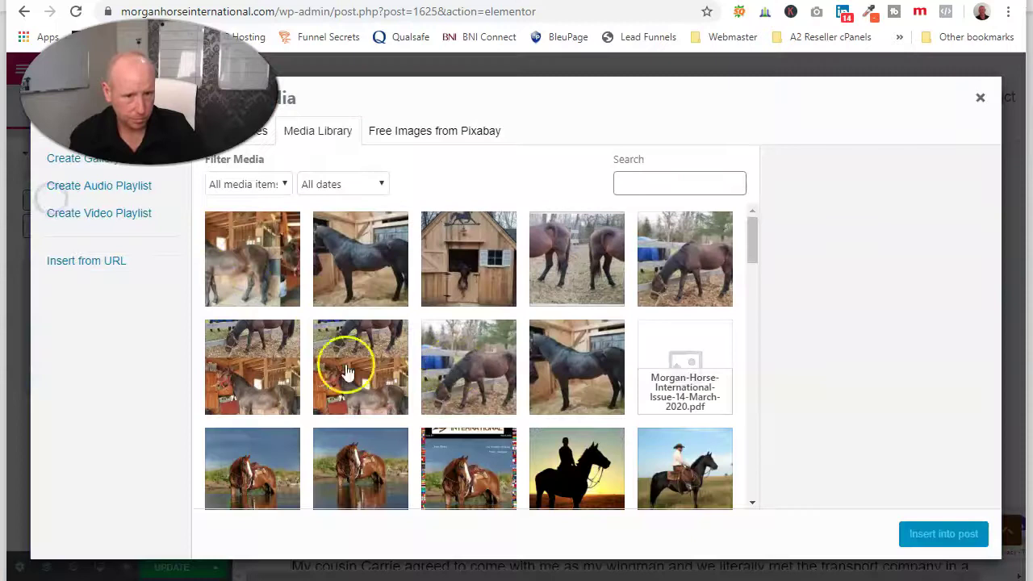
click(351, 270)
click(943, 535)
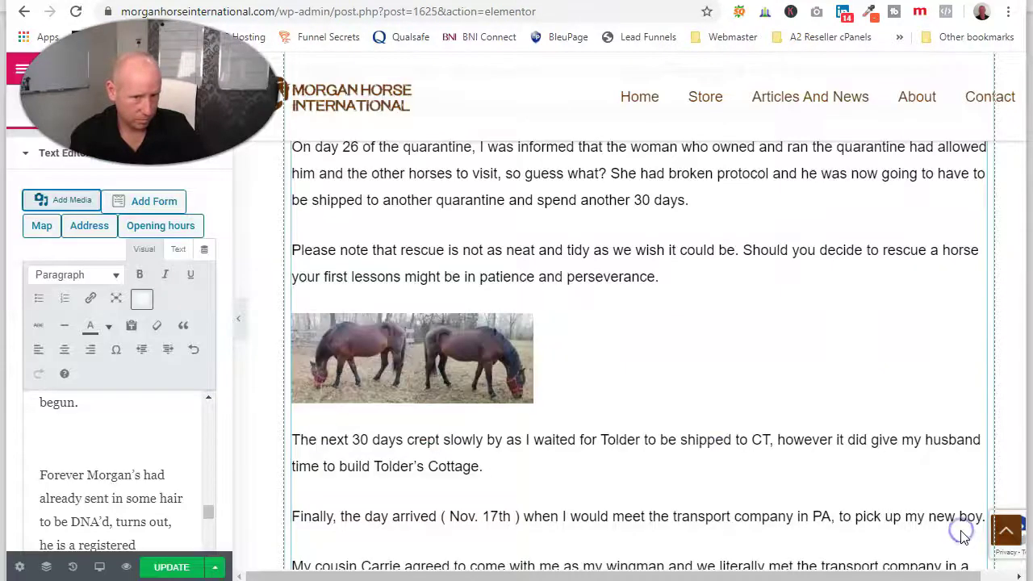
scroll(216, 461, down, 3)
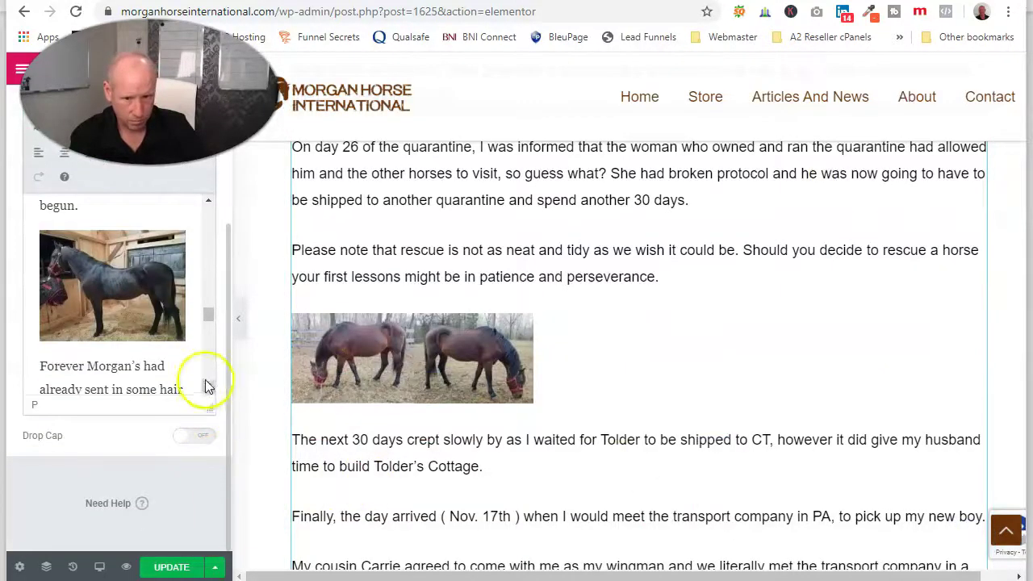
Step: Insert Tater-In-March.jpg after the feeding paragraph ending "now 3 x per day."
drag(208, 314, 209, 317)
drag(206, 331, 209, 357)
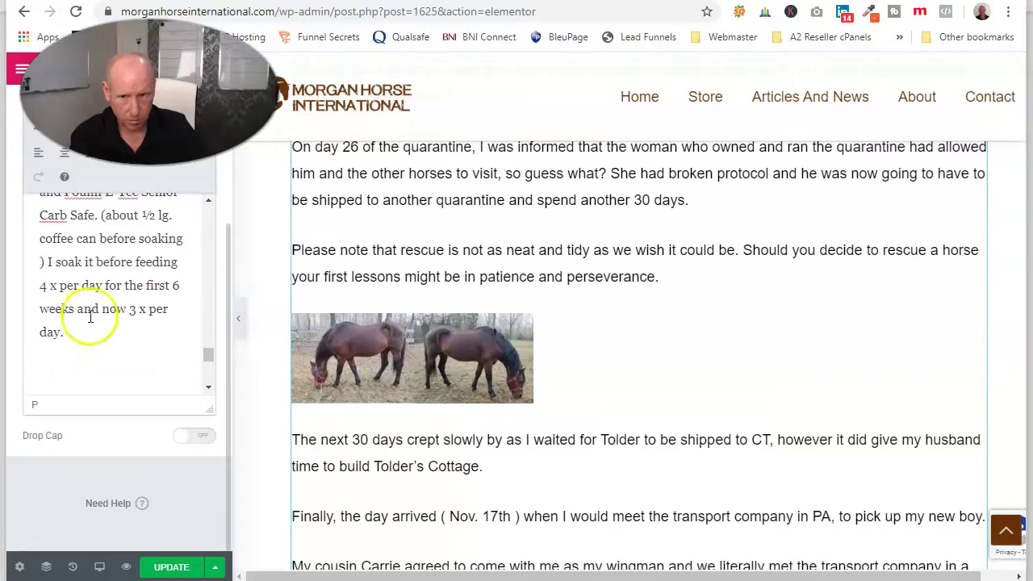
scroll(201, 230, up, 3)
scroll(218, 288, up, 3)
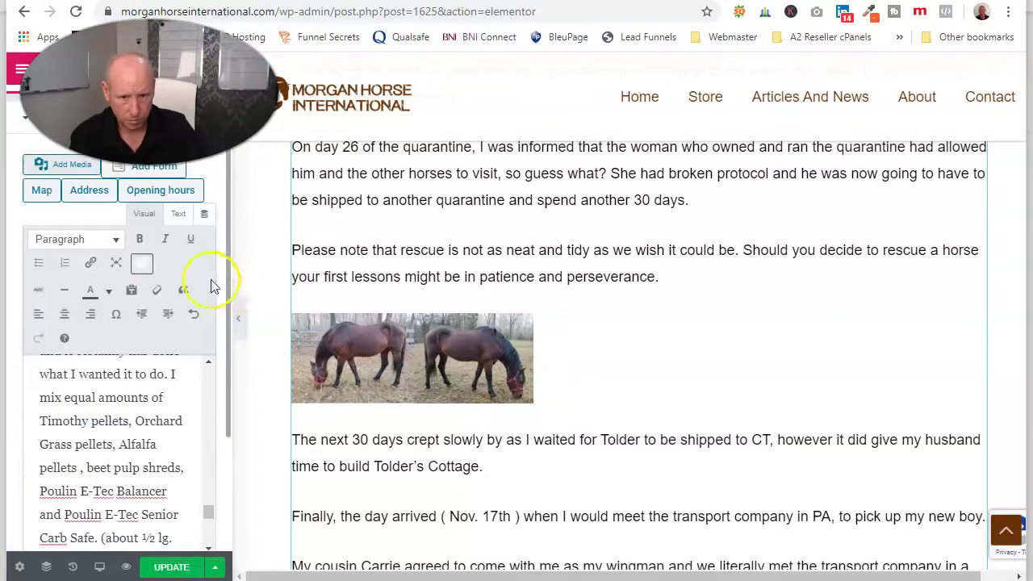
click(78, 170)
click(257, 277)
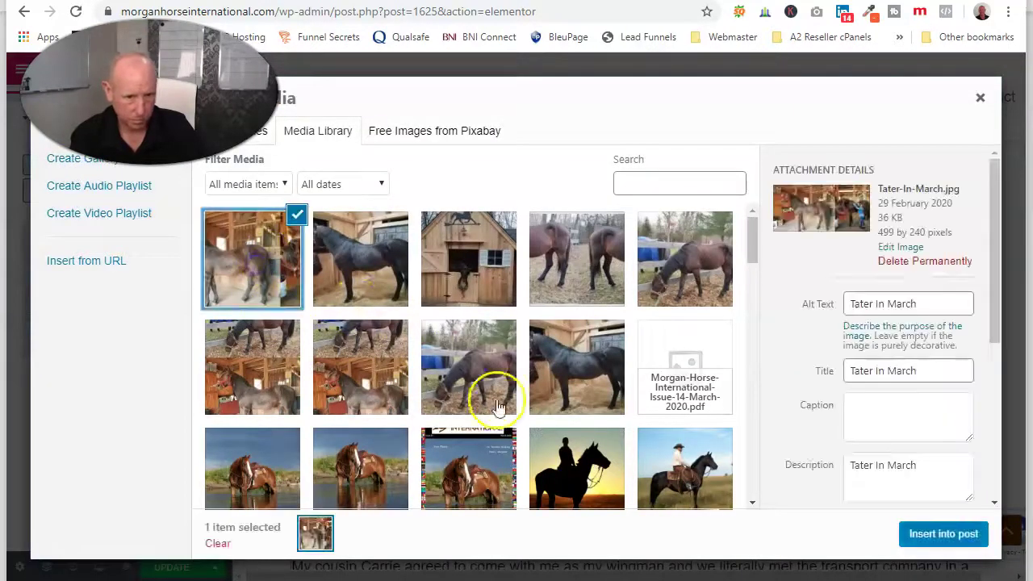
click(940, 532)
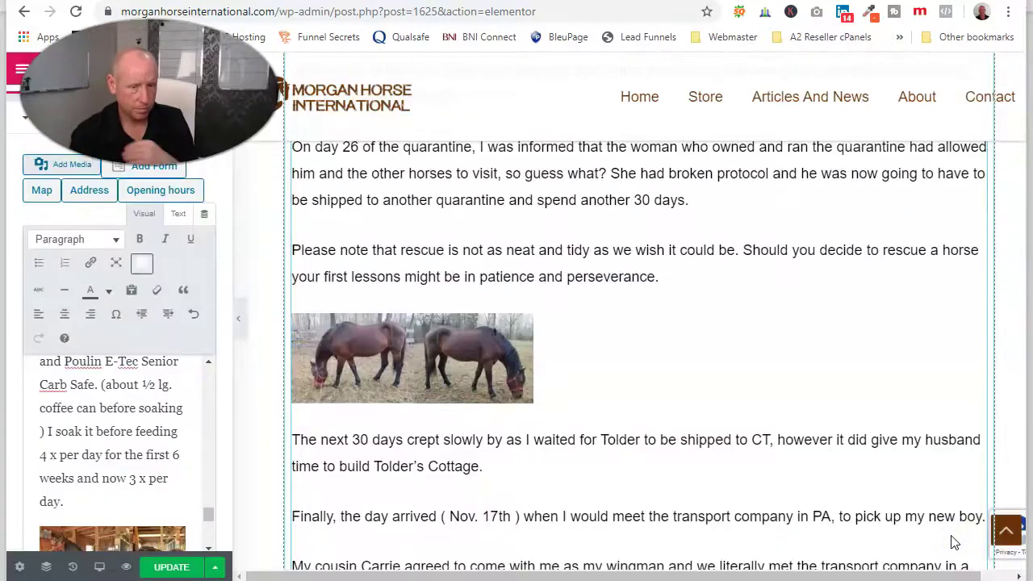
Step: Examine the remaining article text and the placement of its images in the page preview, down to the end
scroll(795, 483, down, 10)
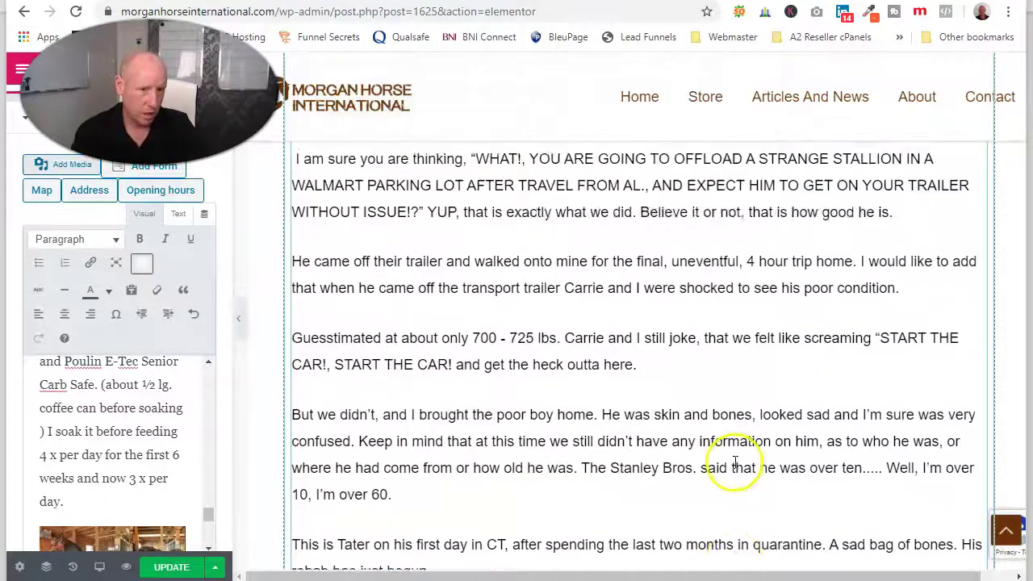
scroll(618, 414, down, 12)
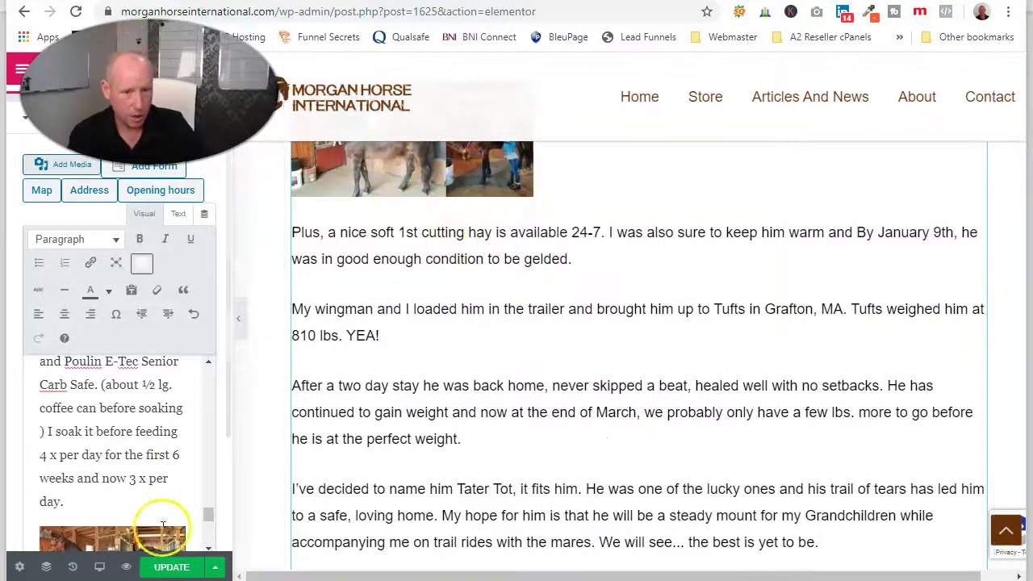
scroll(634, 351, down, 4)
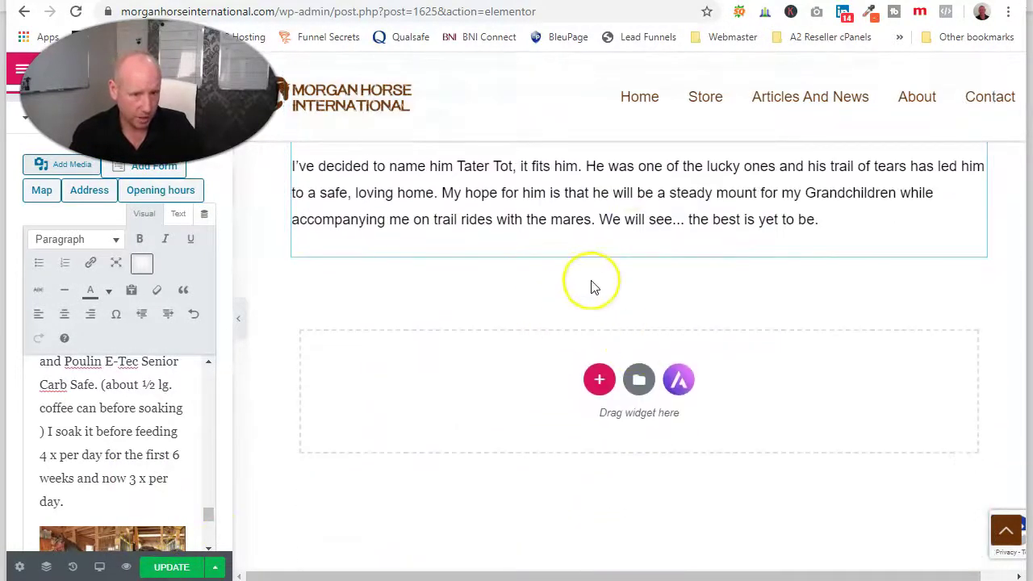
scroll(540, 260, up, 2)
scroll(562, 269, up, 5)
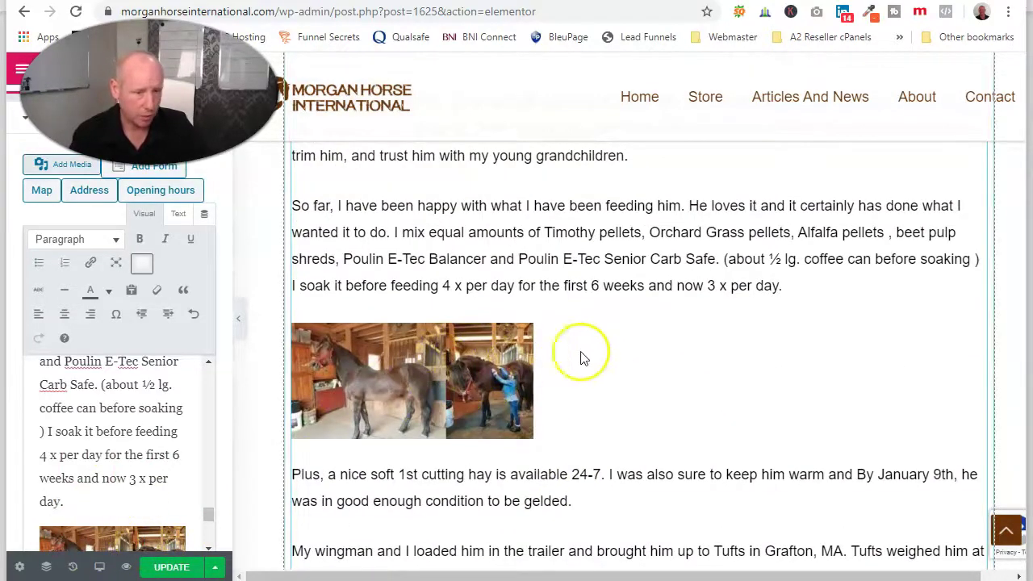
scroll(601, 407, down, 4)
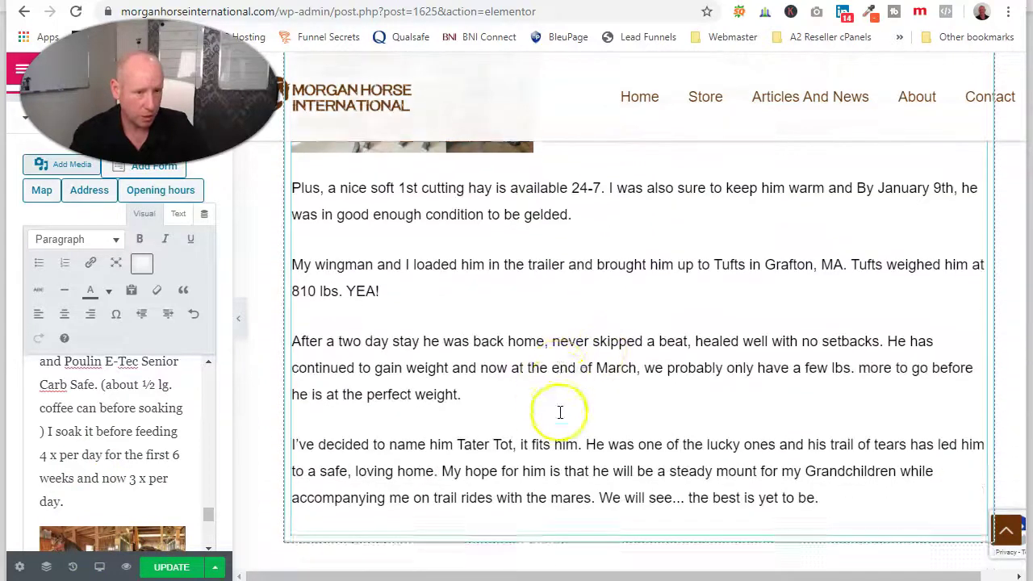
scroll(560, 415, down, 2)
scroll(484, 420, up, 2)
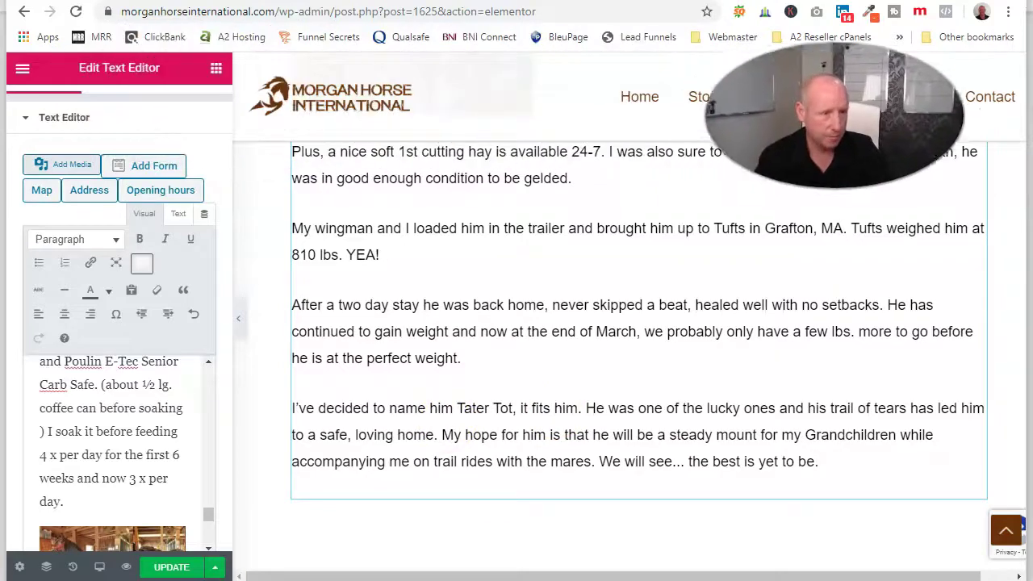
Step: Add an Image widget below the article's closing paragraph and fill it with Tater in January.jpg
click(21, 73)
click(21, 72)
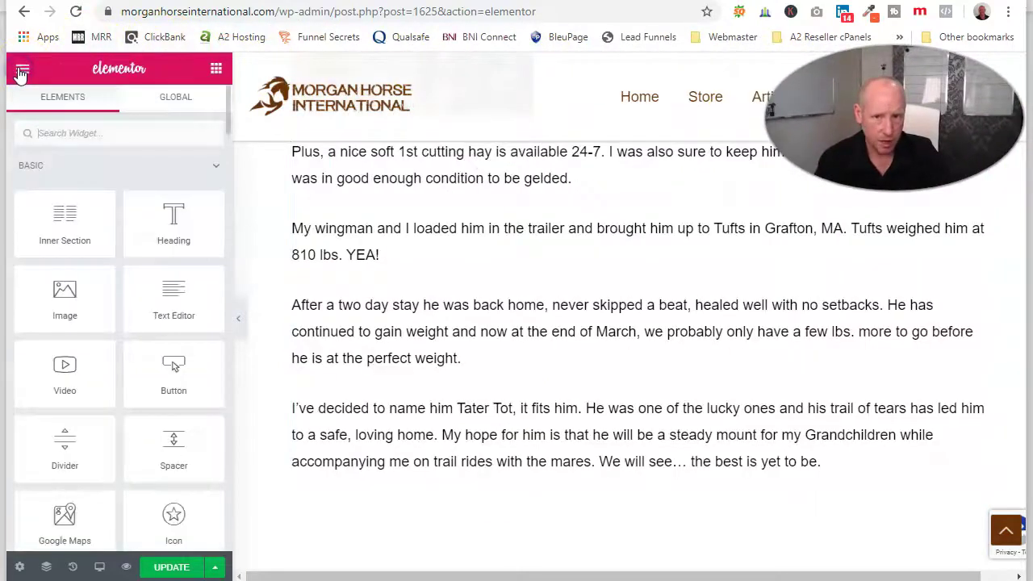
drag(66, 292, 542, 505)
click(68, 228)
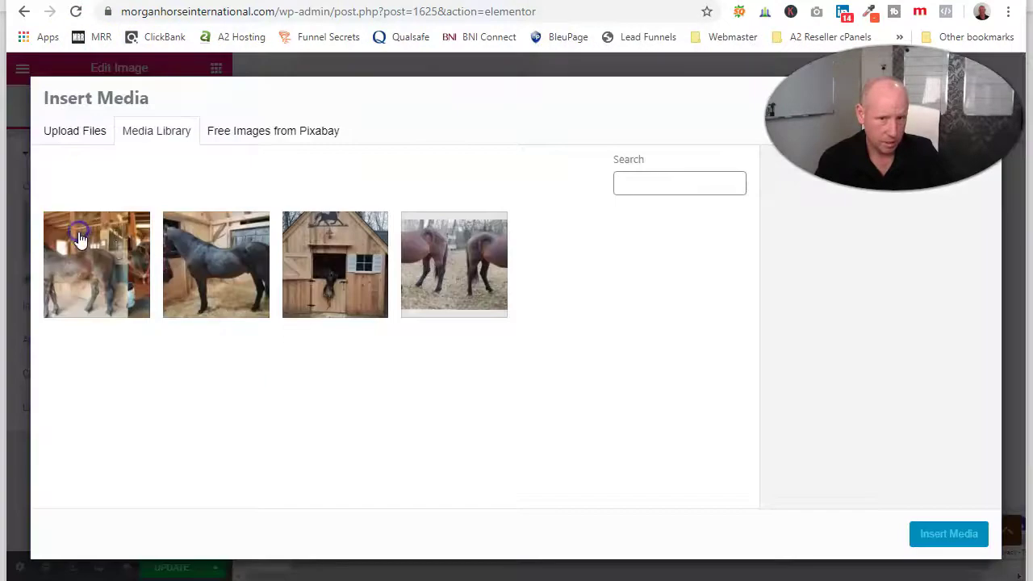
click(200, 255)
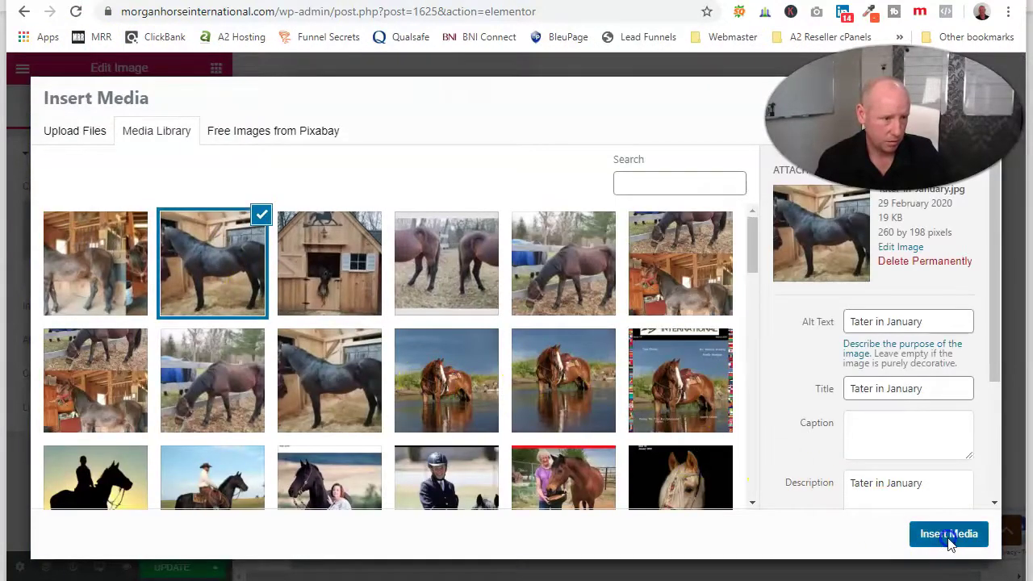
click(950, 534)
scroll(864, 426, down, 3)
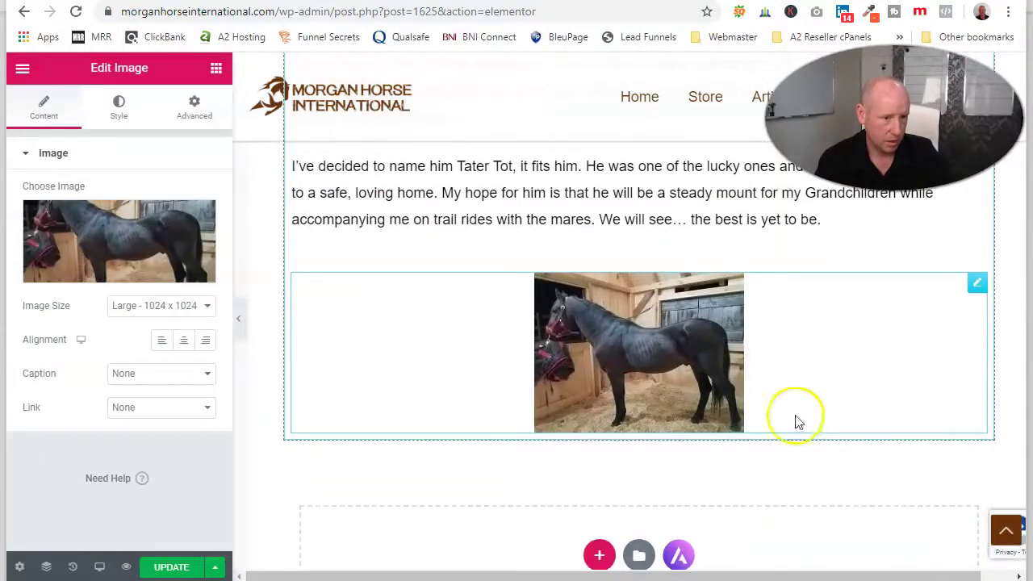
Step: Try the Image widget's size at Thumbnail - 150 x 150 and delete the widget
click(196, 304)
click(195, 381)
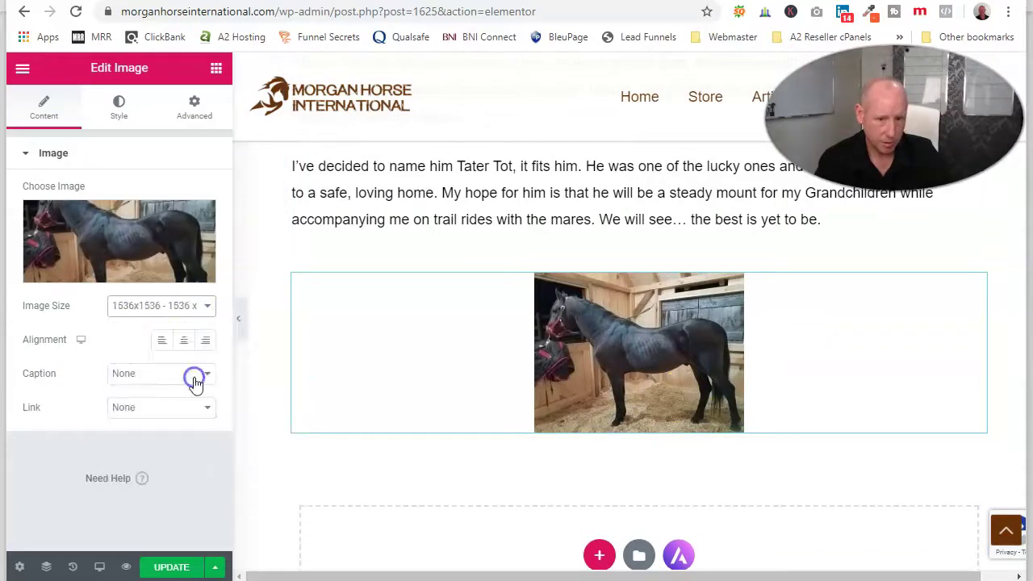
click(148, 305)
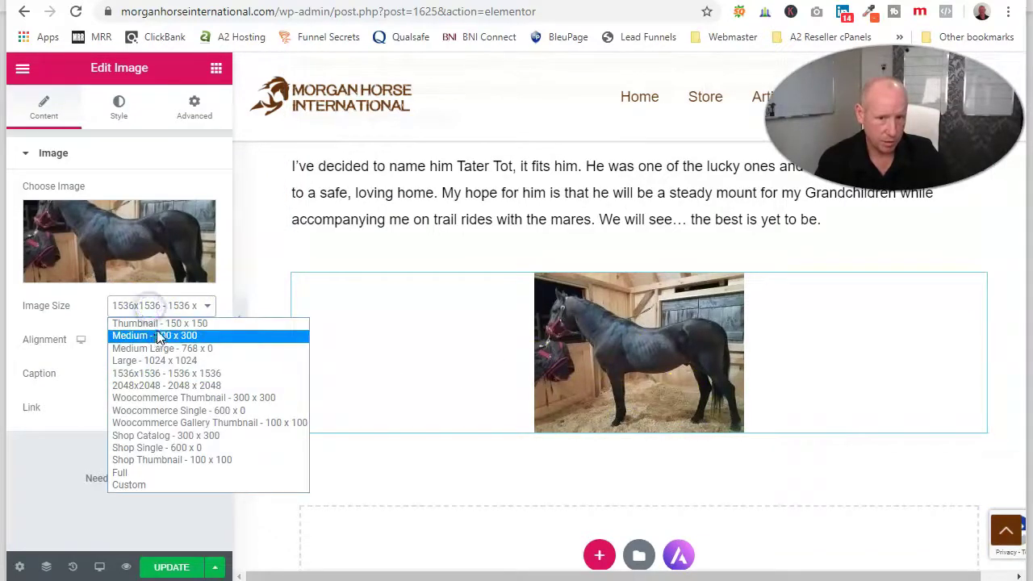
click(158, 322)
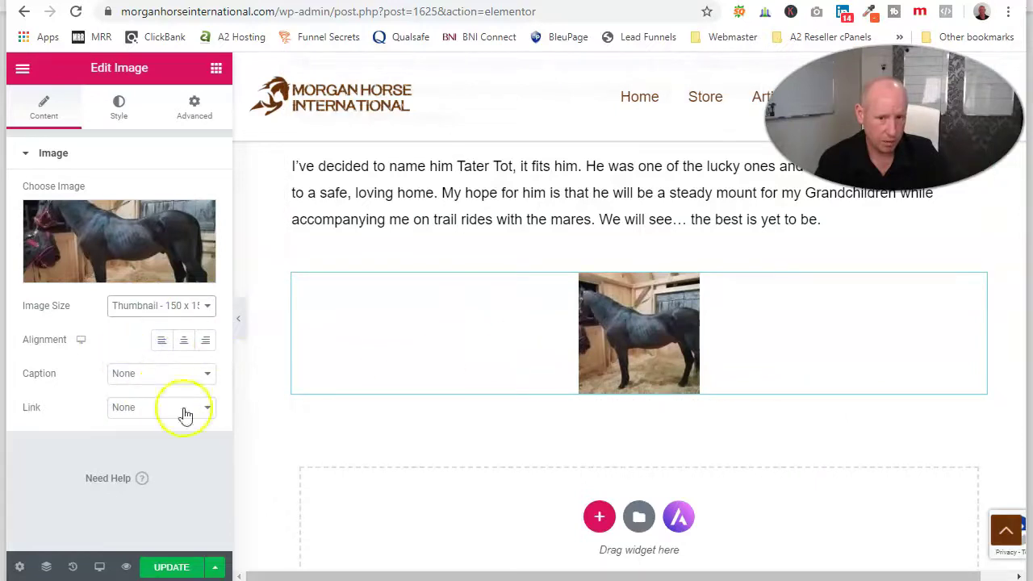
right_click(974, 279)
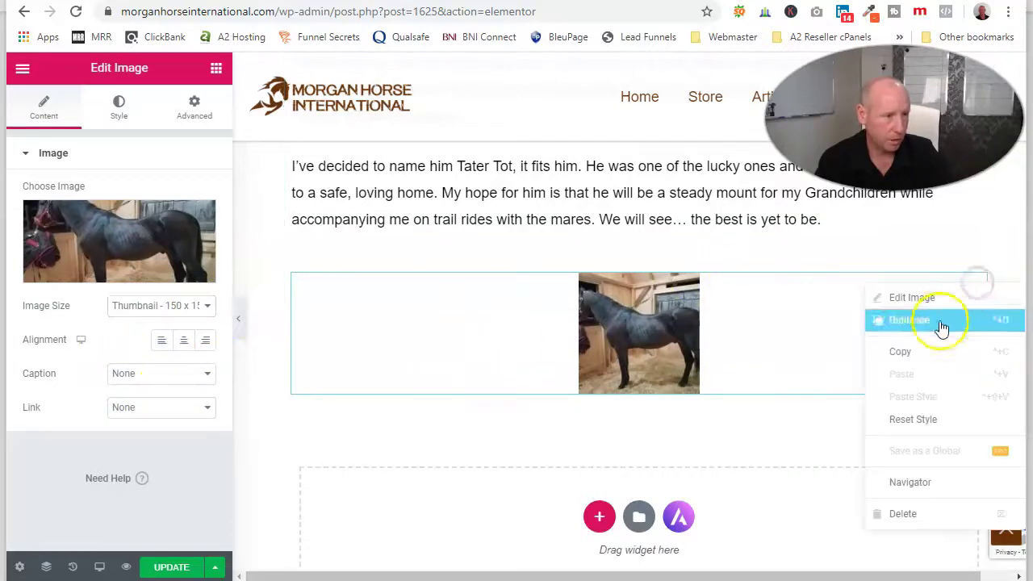
click(907, 512)
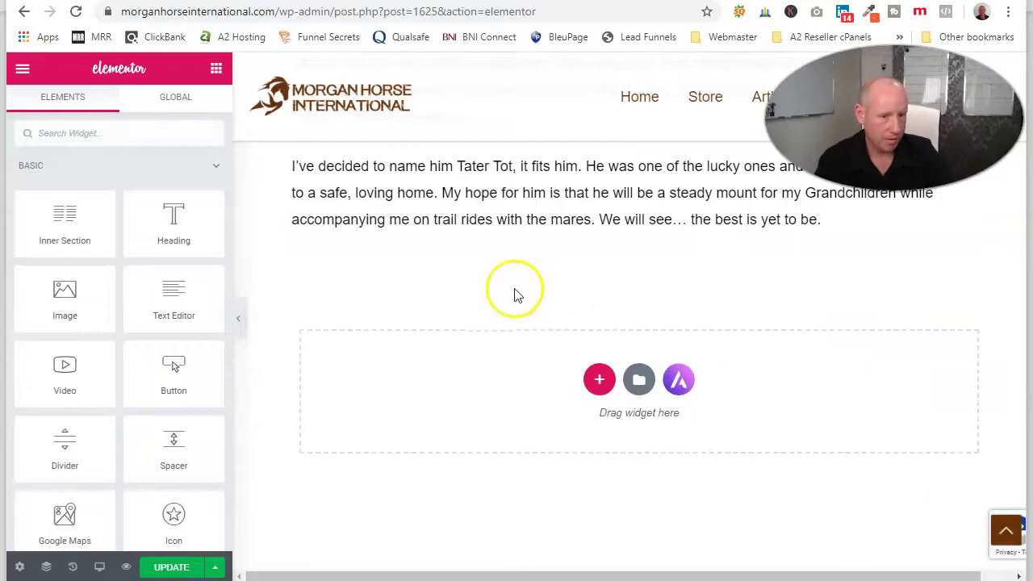
Step: Insert the saved Contribute section template below the article text, importing its document settings
scroll(516, 294, up, 7)
scroll(553, 352, down, 6)
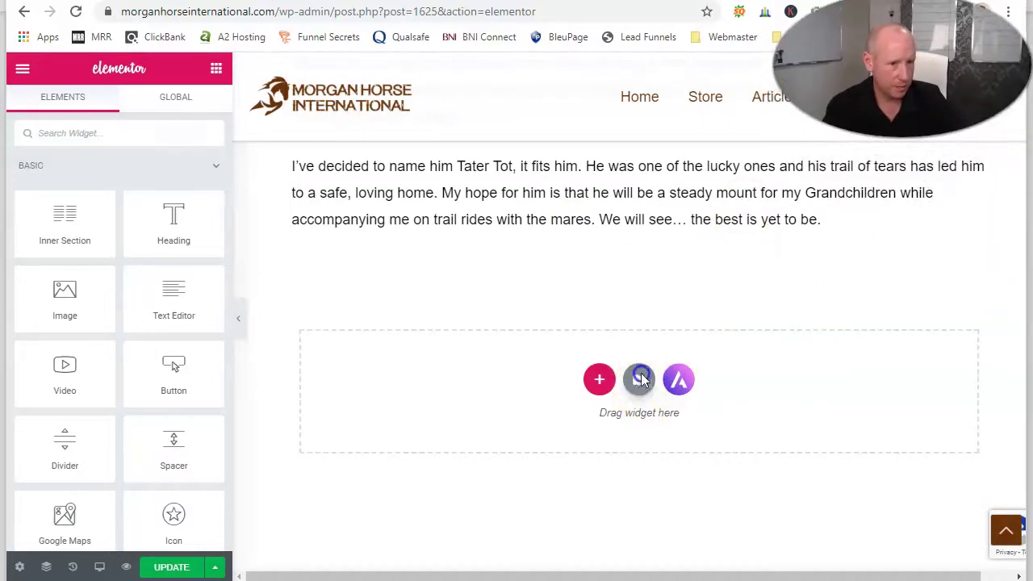
click(641, 379)
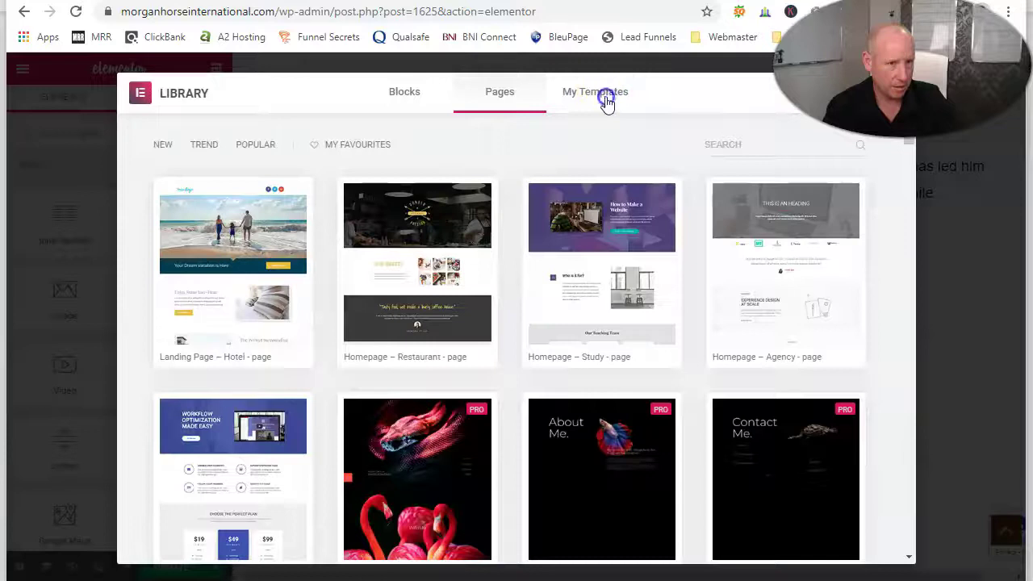
click(606, 100)
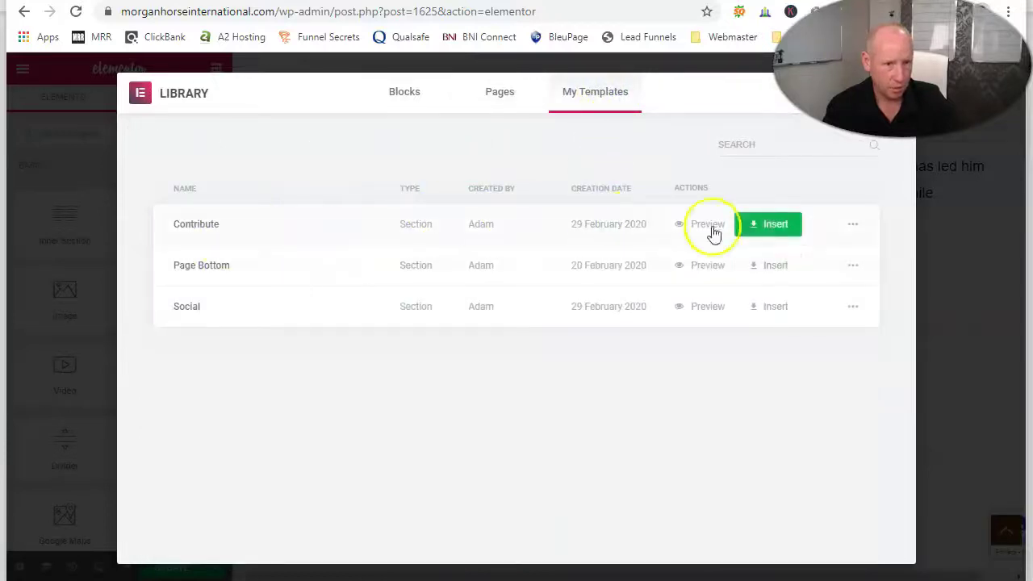
click(772, 228)
click(618, 372)
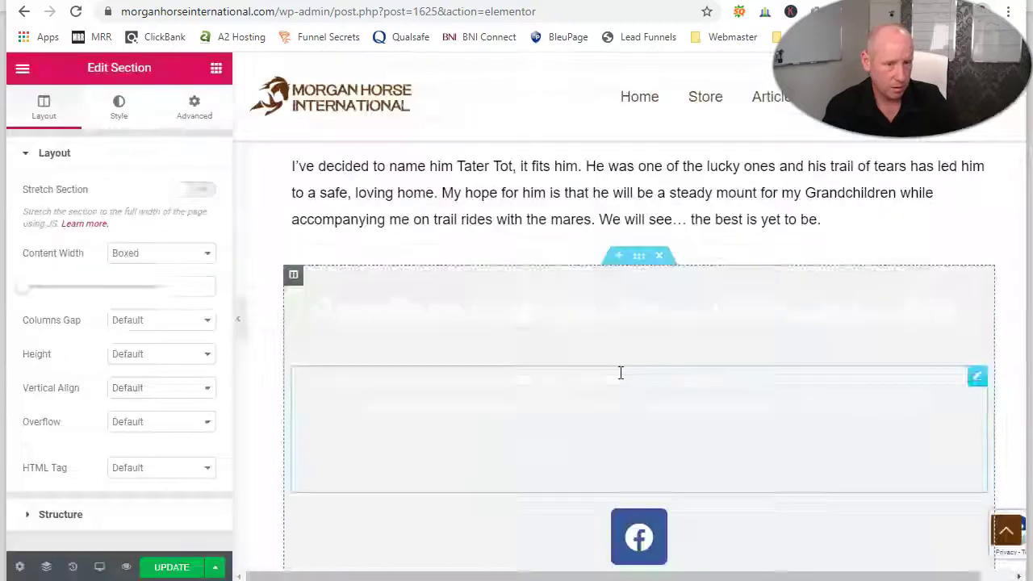
Step: Insert the saved Social section template with its document settings below the Contribute section and remove it
scroll(508, 393, up, 1)
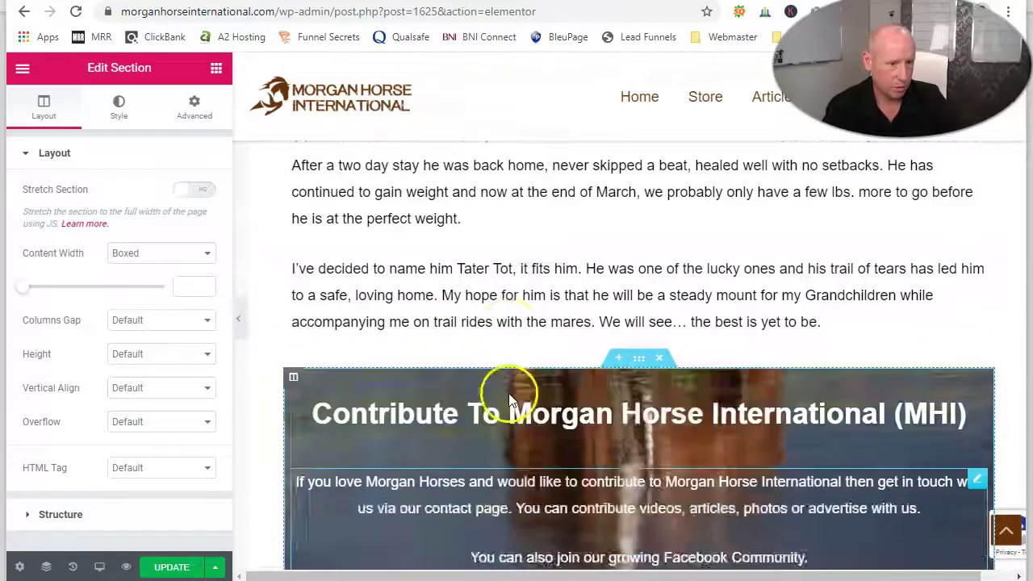
scroll(508, 393, down, 4)
scroll(508, 398, up, 3)
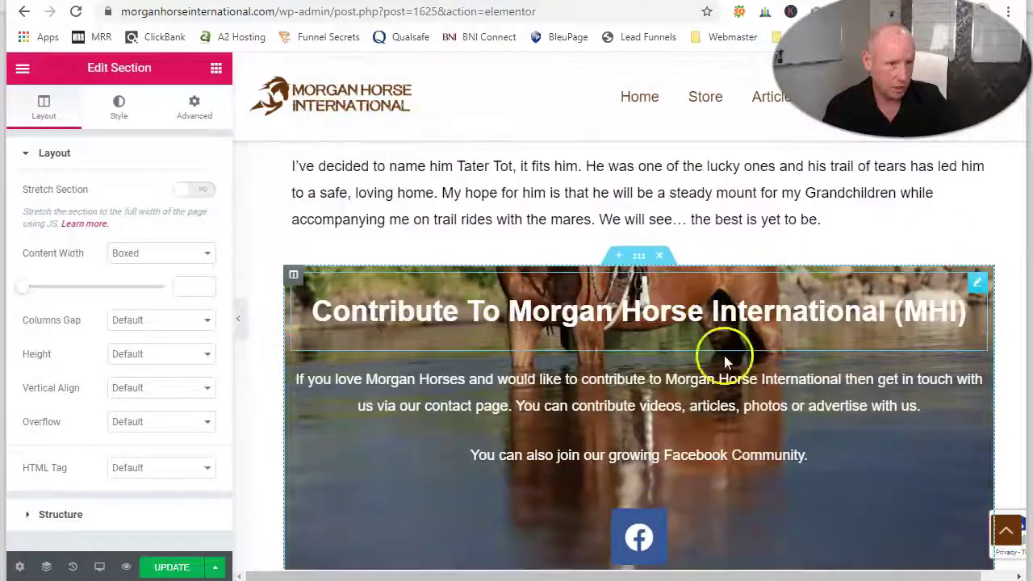
scroll(809, 424, down, 3)
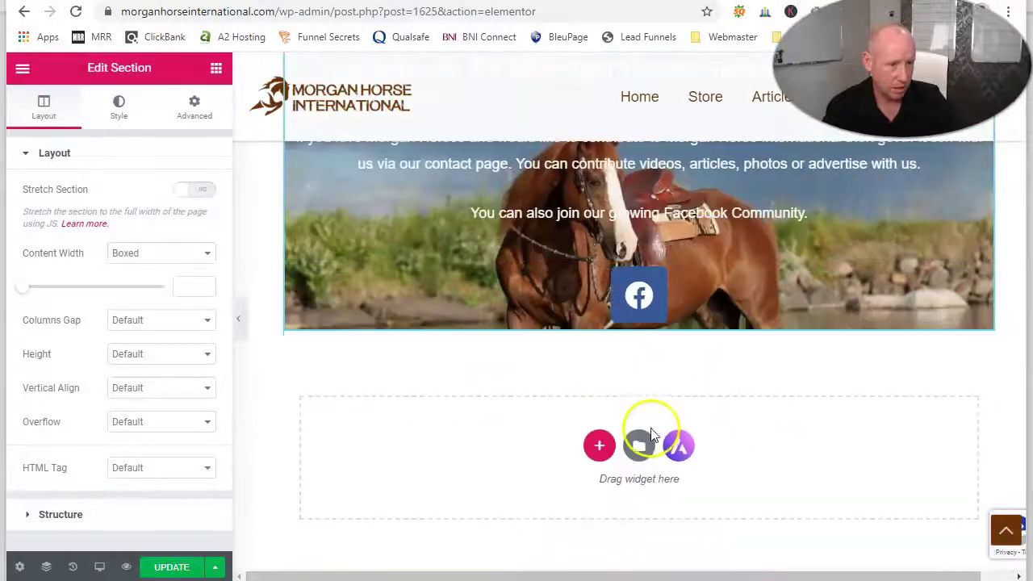
click(638, 447)
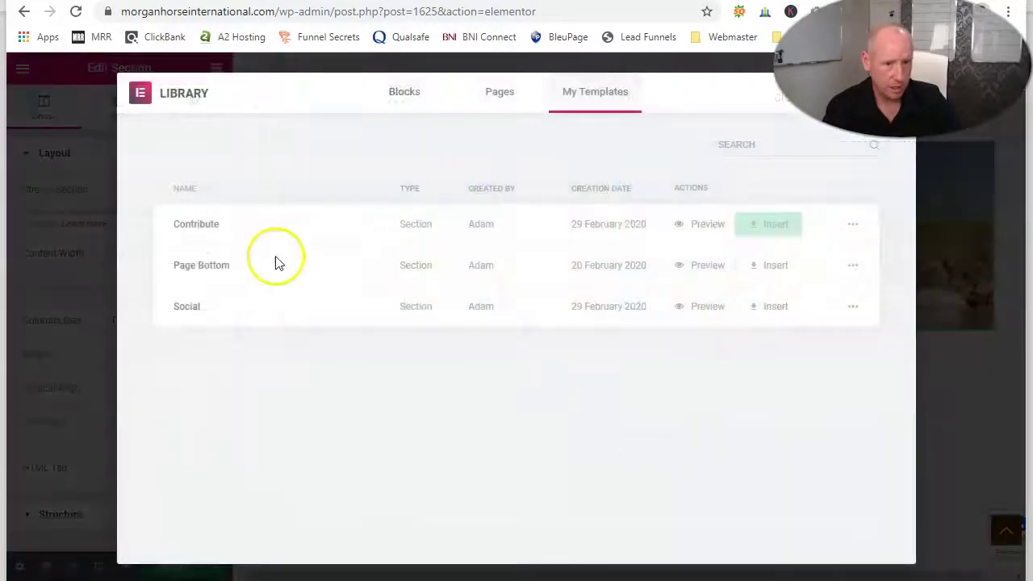
click(781, 316)
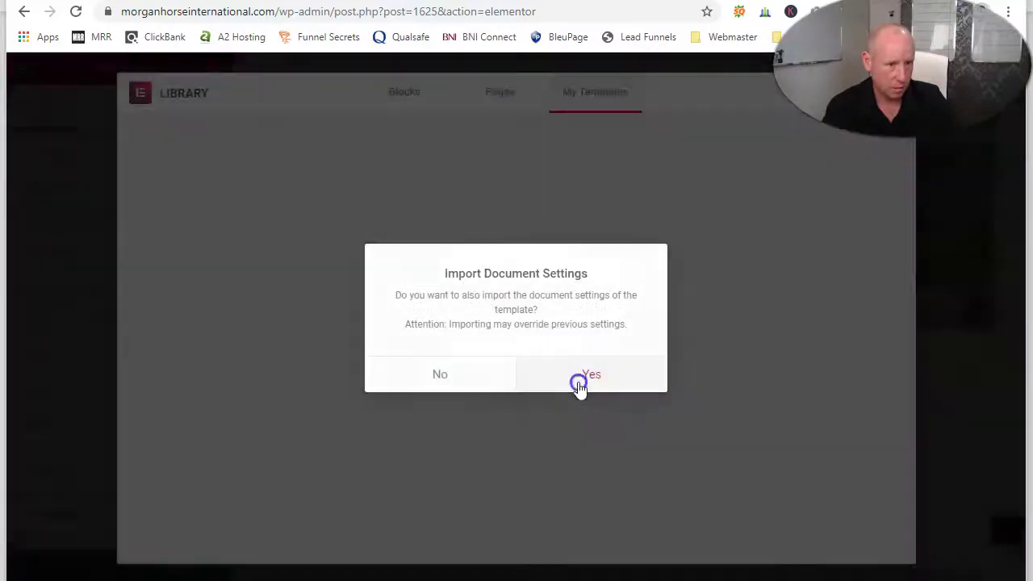
click(578, 388)
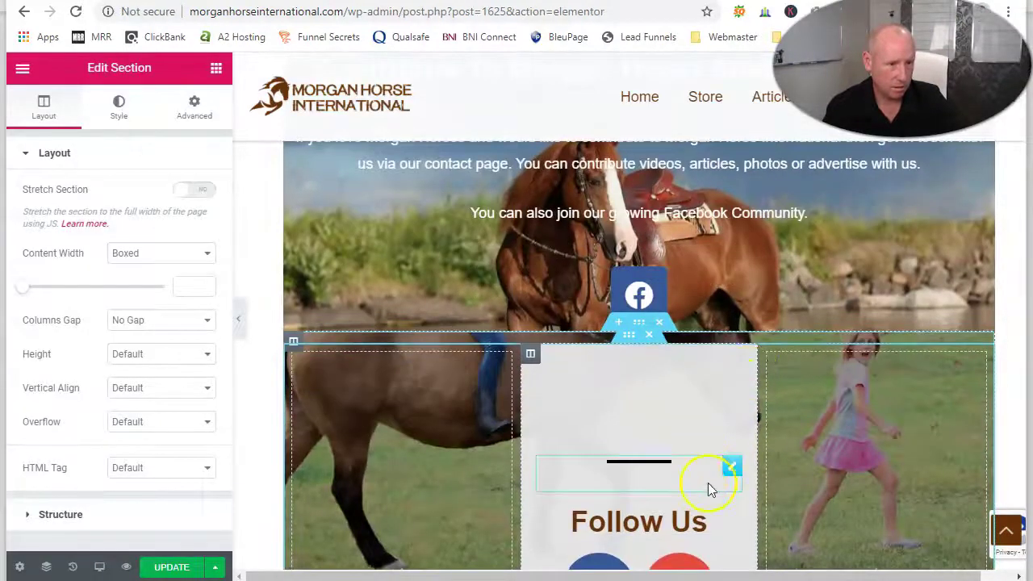
click(652, 333)
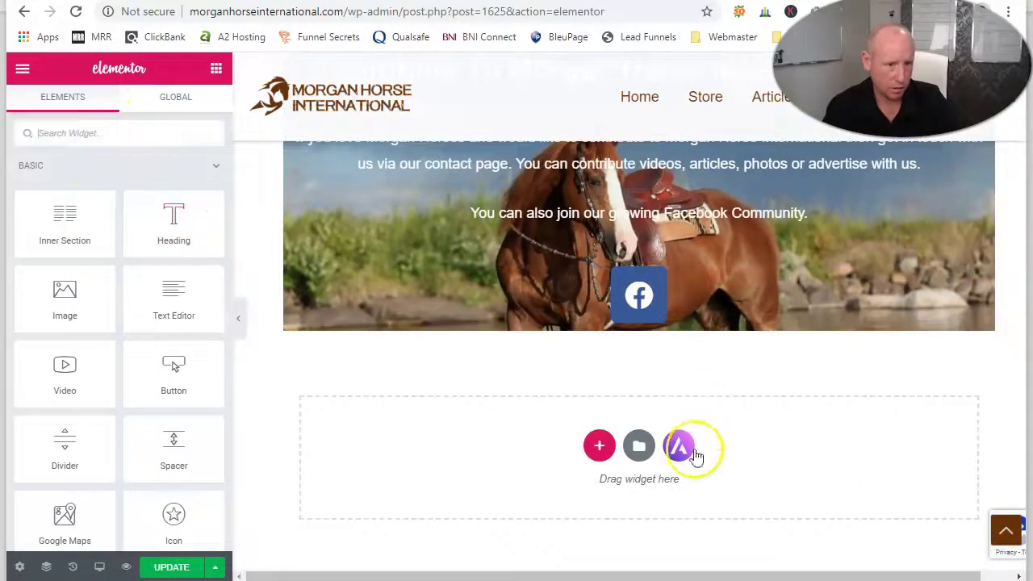
Step: Insert the saved Social section template again below the Contribute section, importing its document settings
click(639, 446)
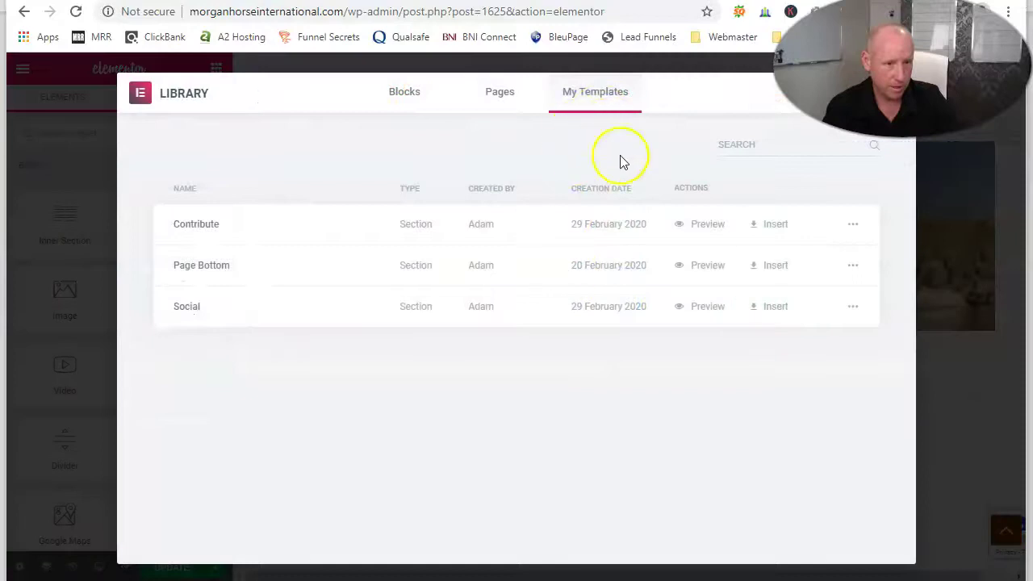
click(762, 311)
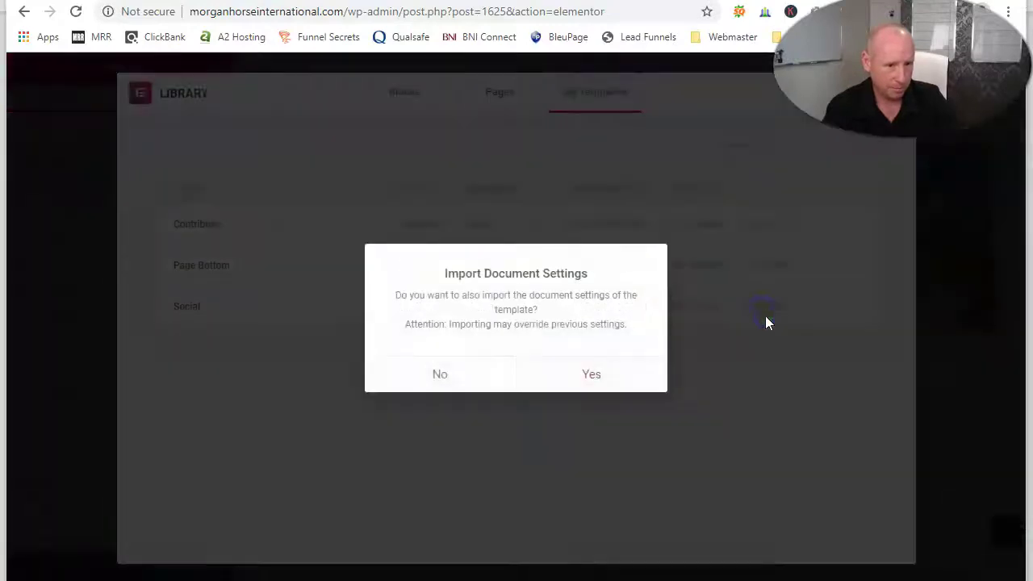
click(637, 372)
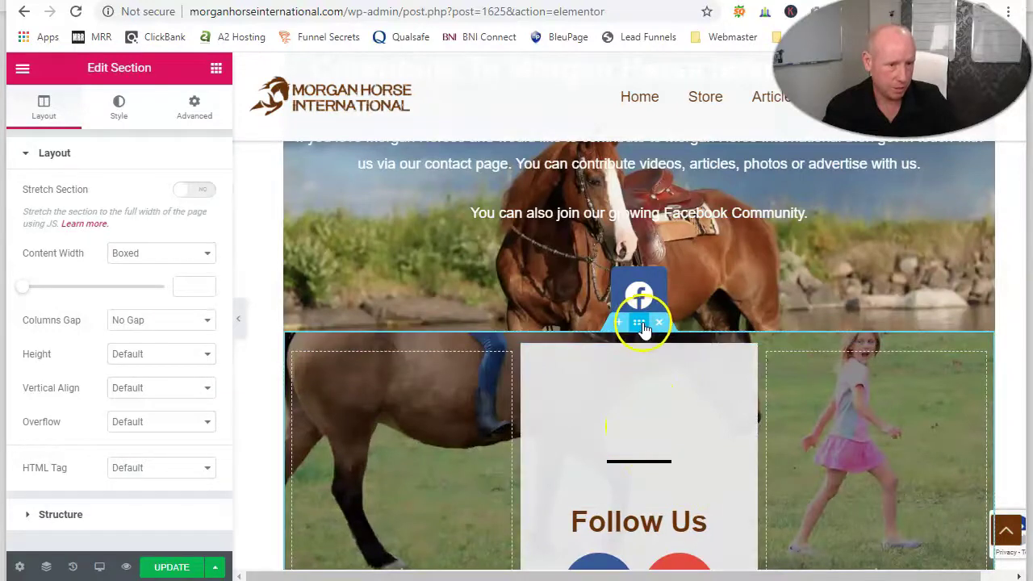
Step: Remove the background image from the Social section
click(641, 328)
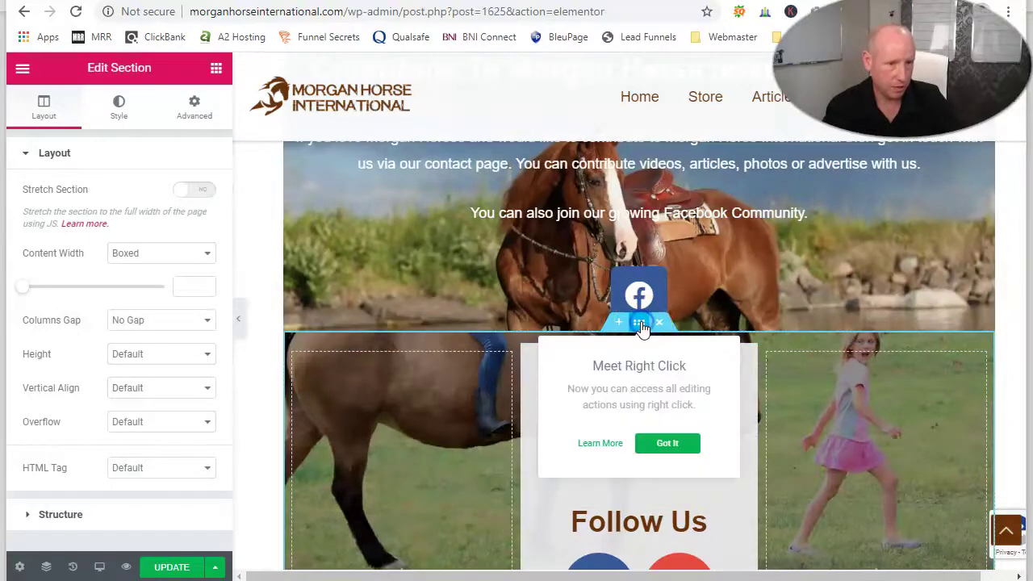
click(119, 114)
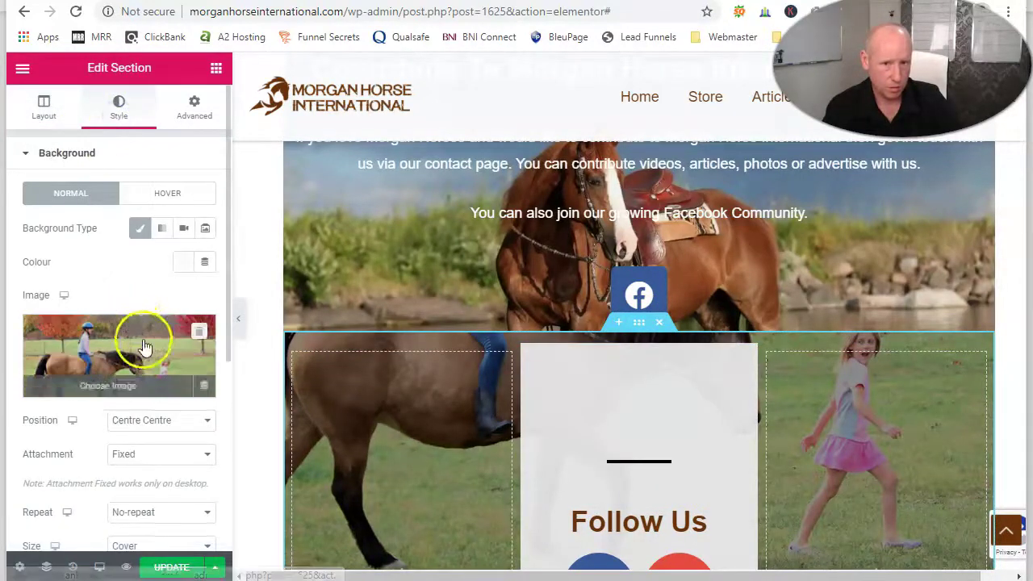
click(198, 331)
scroll(585, 420, down, 2)
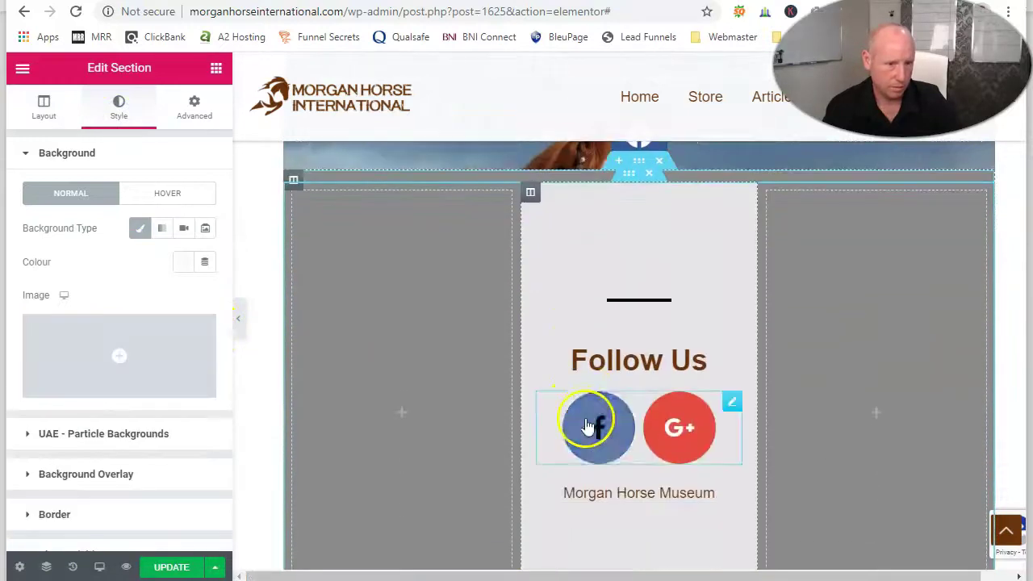
Step: Clear the black background overlay colour of the Social section
scroll(588, 426, up, 1)
scroll(127, 359, down, 1)
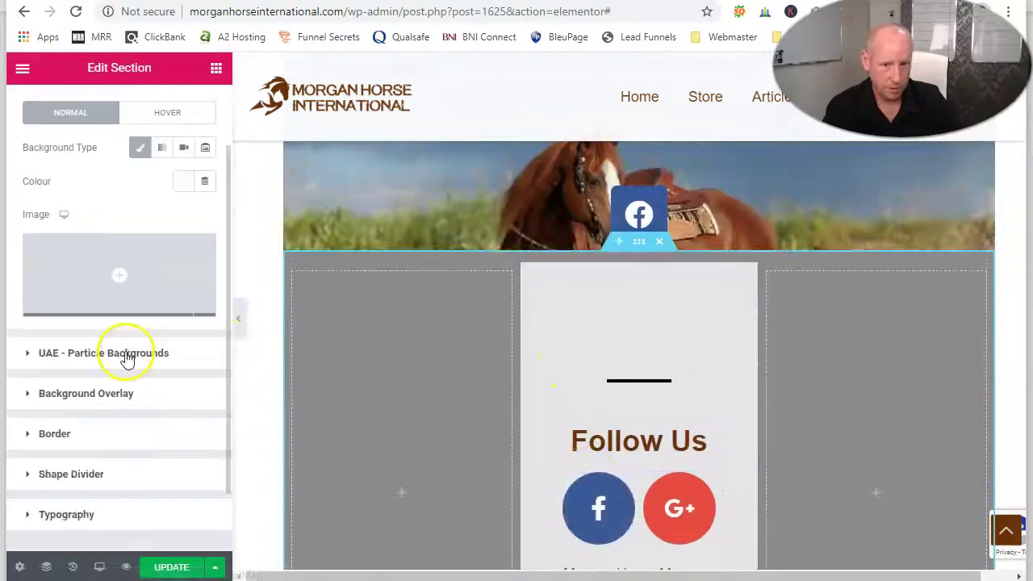
click(177, 408)
click(183, 342)
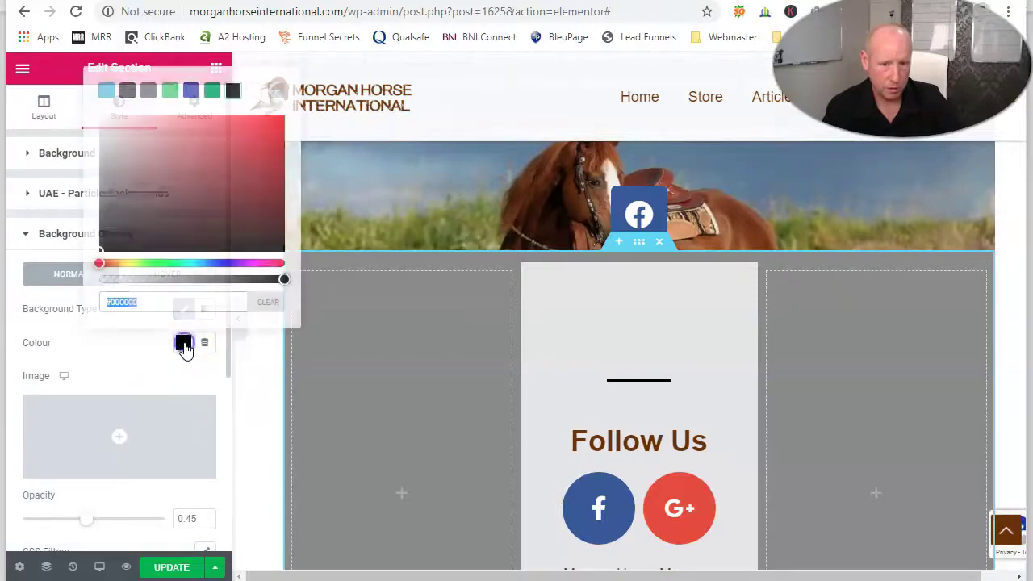
click(266, 303)
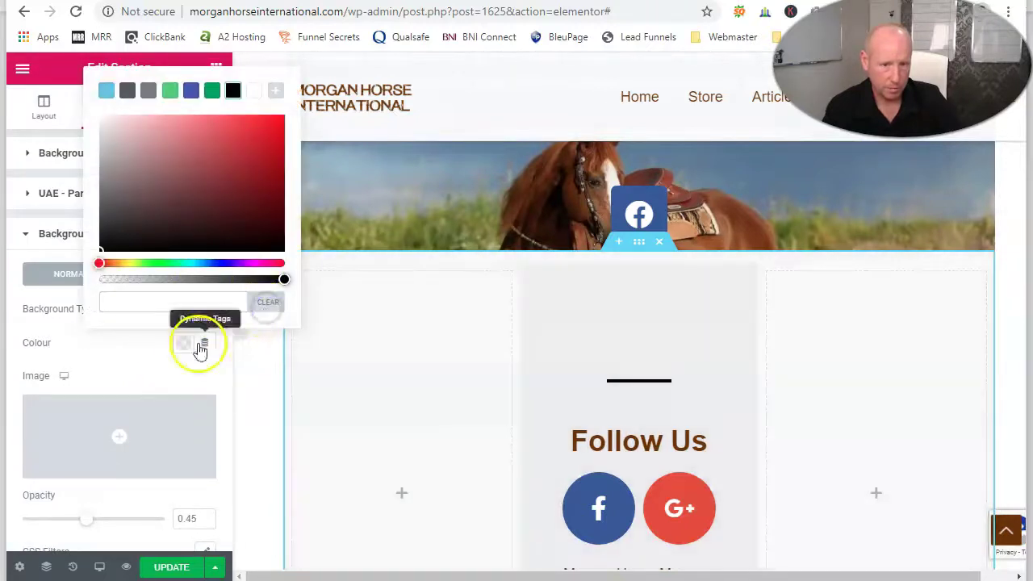
click(172, 368)
Step: Review the whole post, from the Social section up to the featured images and back down to the Contribute section
scroll(465, 423, down, 4)
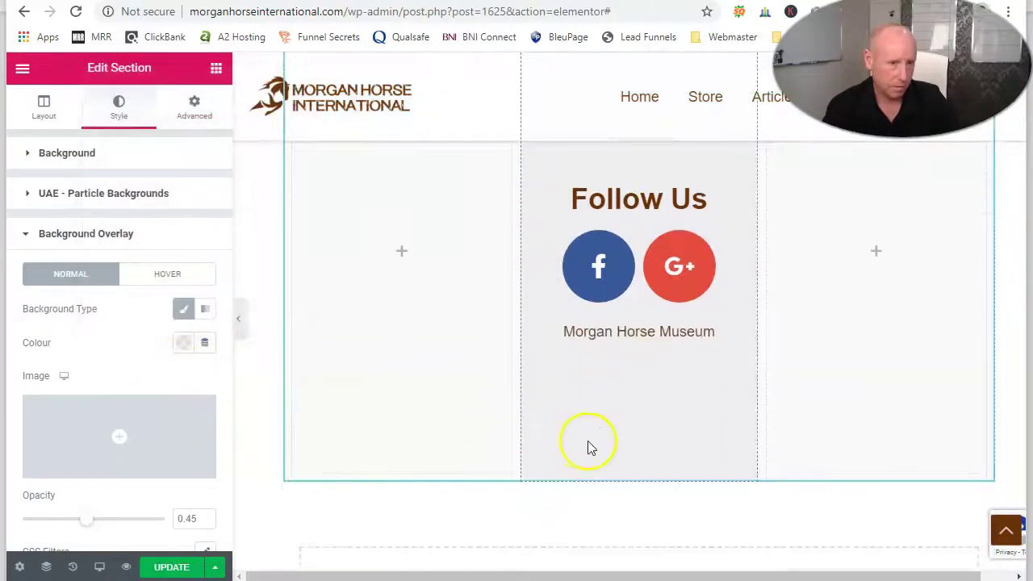
scroll(653, 373, up, 1)
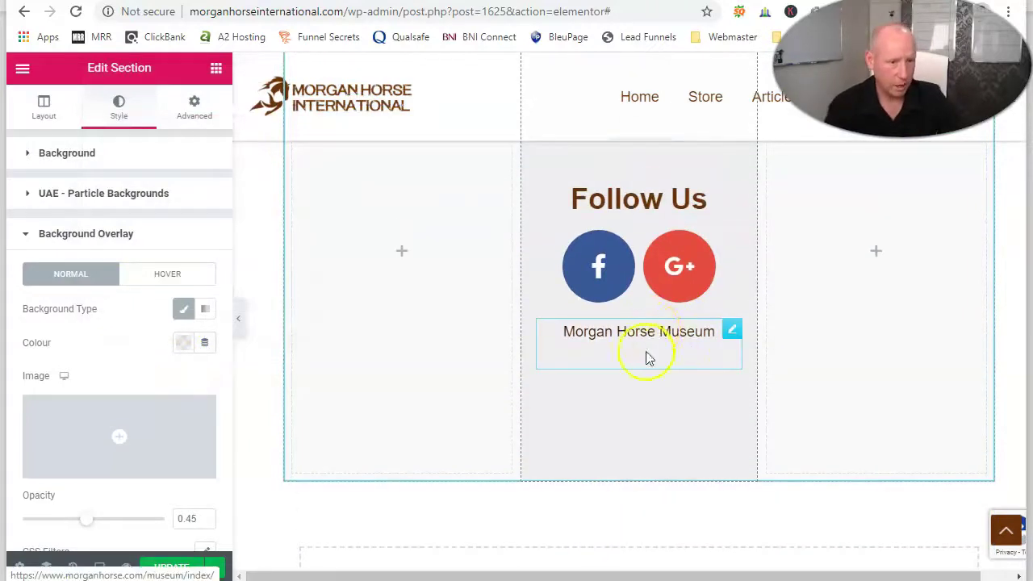
scroll(654, 379, up, 5)
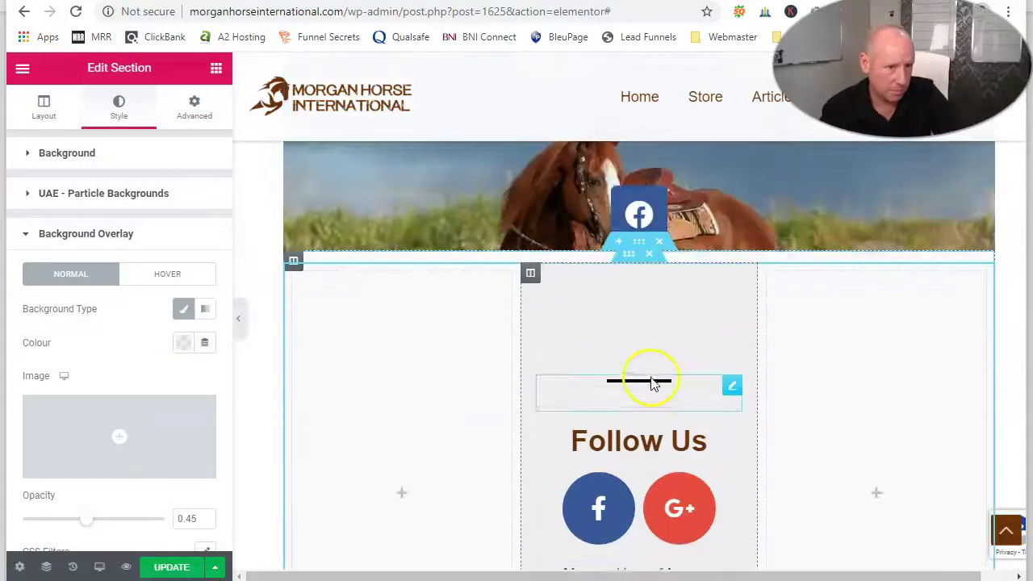
scroll(654, 395, up, 10)
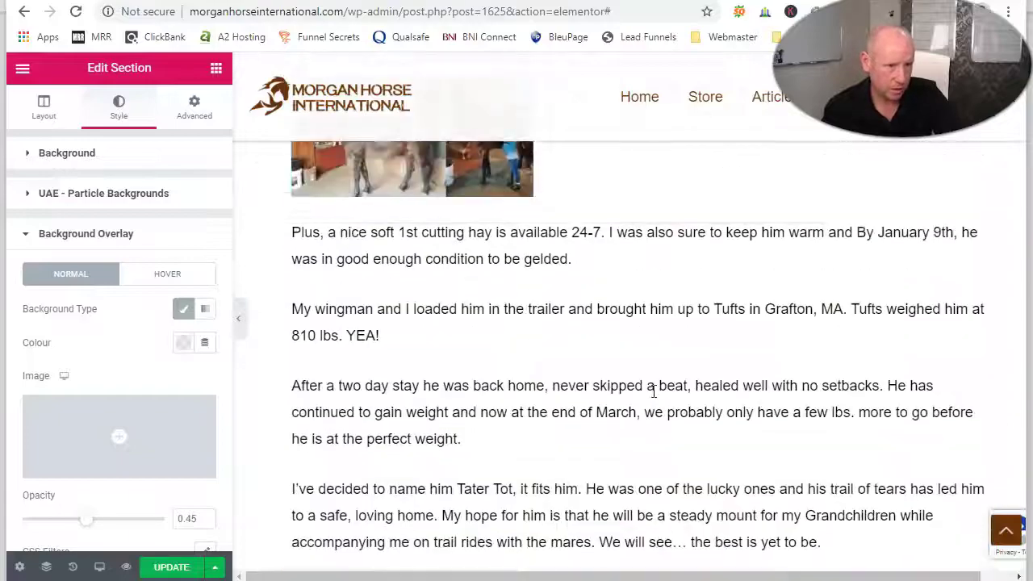
scroll(655, 387, up, 15)
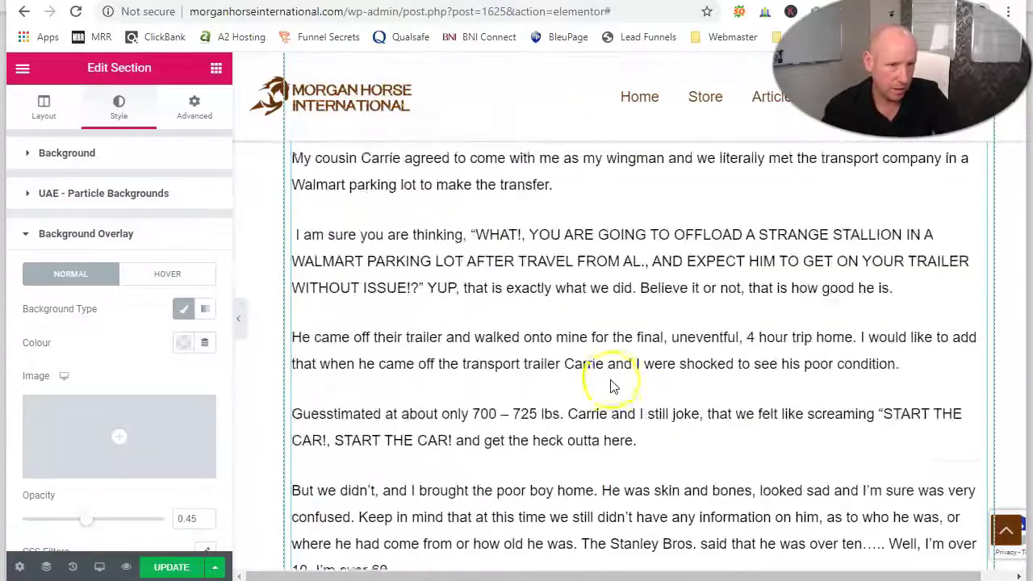
scroll(613, 386, up, 15)
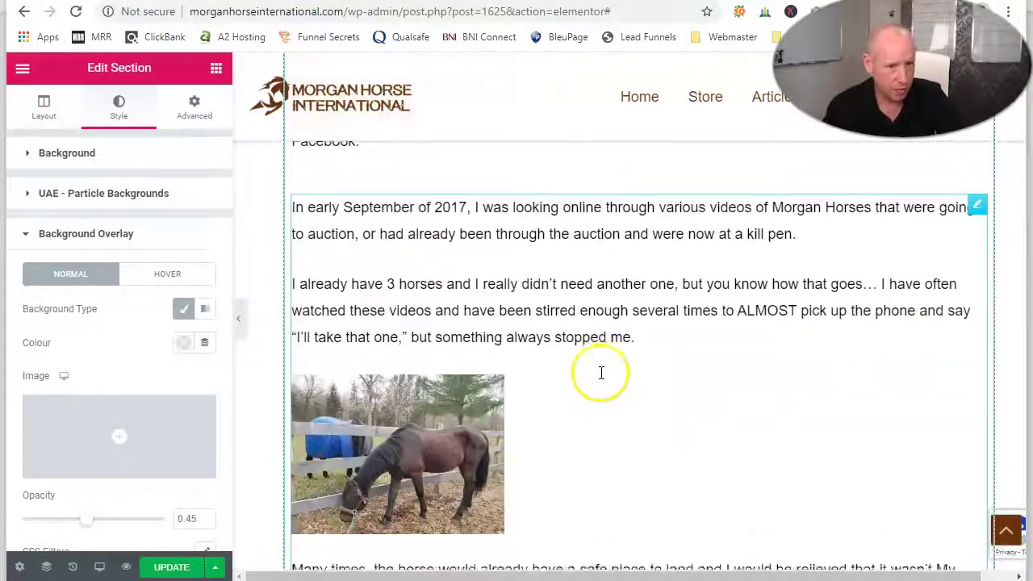
scroll(593, 374, up, 5)
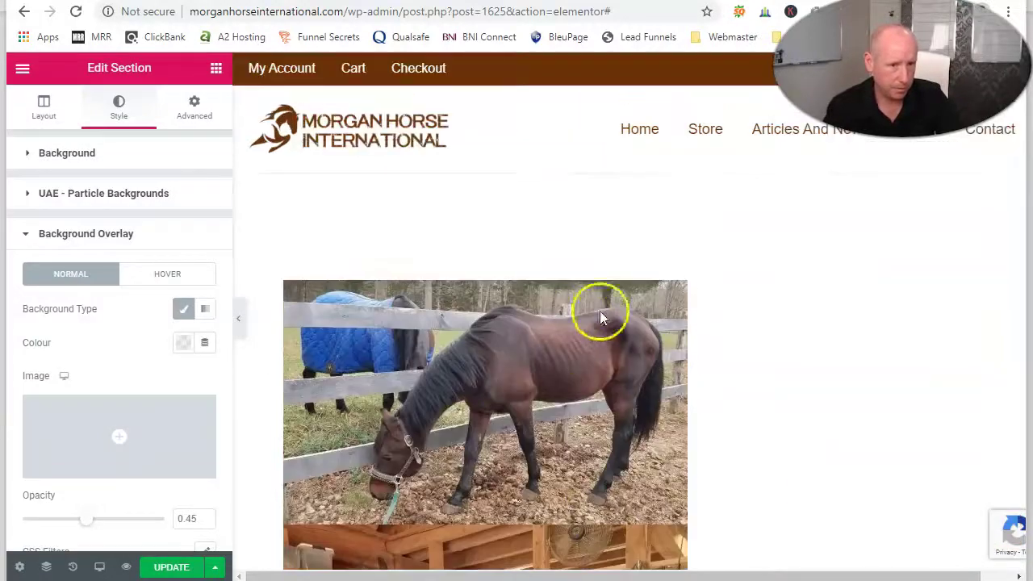
scroll(778, 412, down, 20)
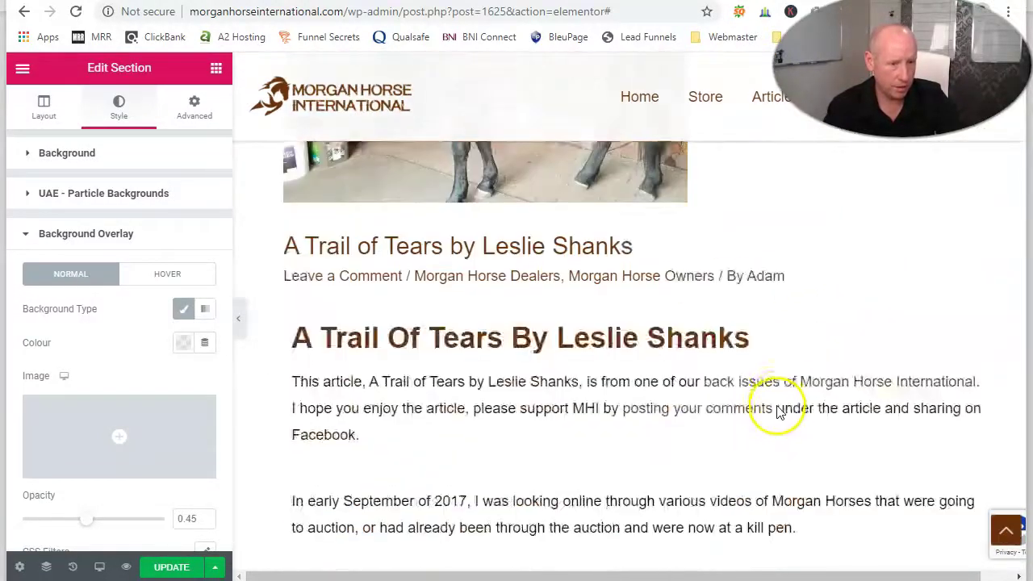
scroll(777, 409, down, 20)
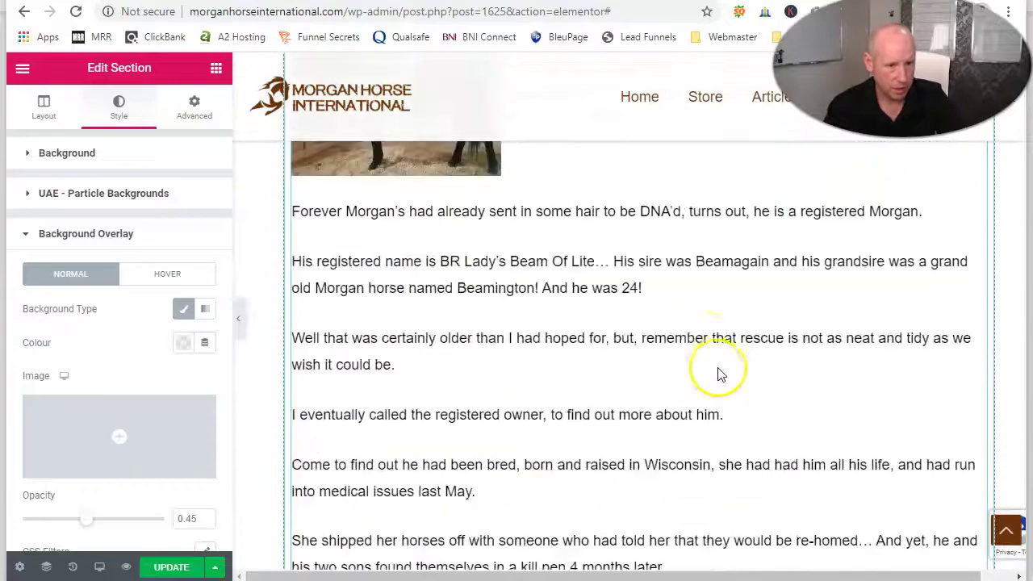
scroll(680, 375, down, 4)
scroll(680, 371, up, 4)
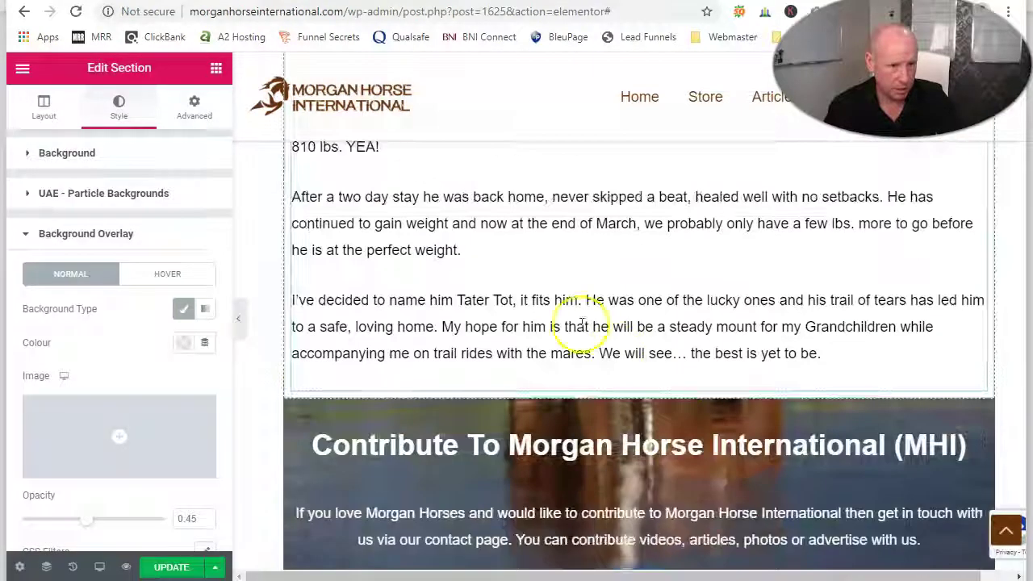
Step: Insert an empty single-column section between the Contribute and Social sections
scroll(686, 342, down, 6)
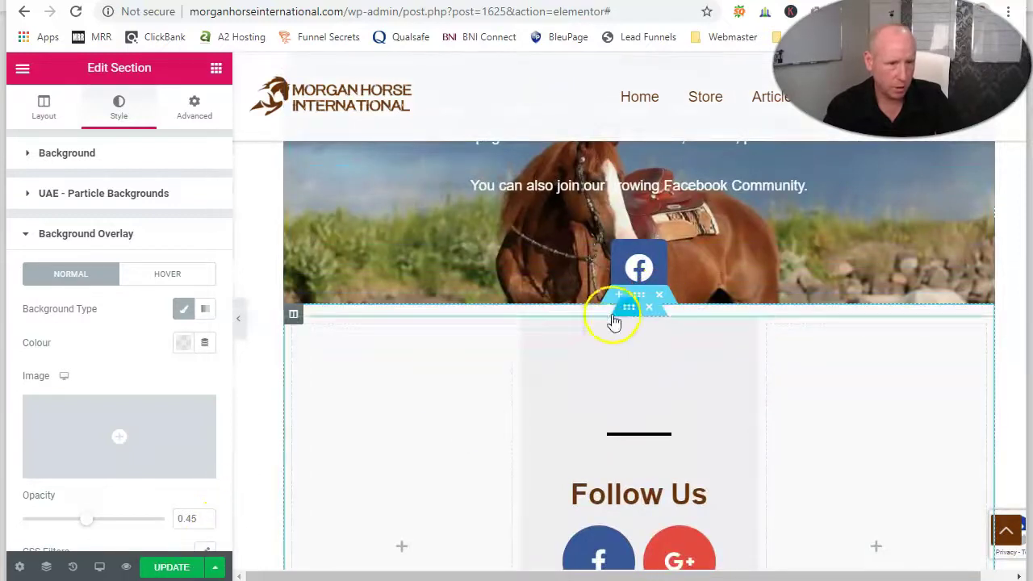
click(618, 299)
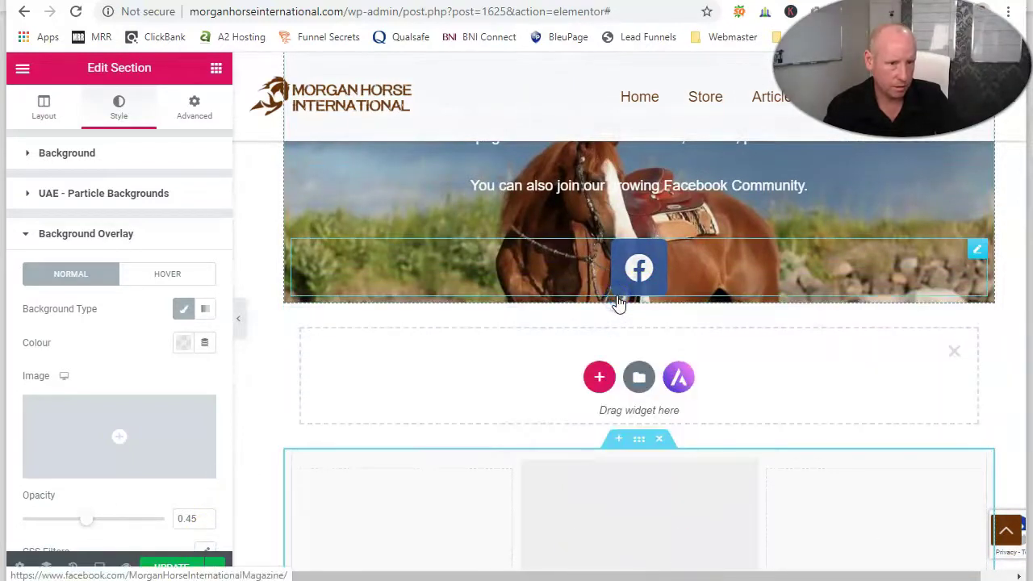
click(600, 379)
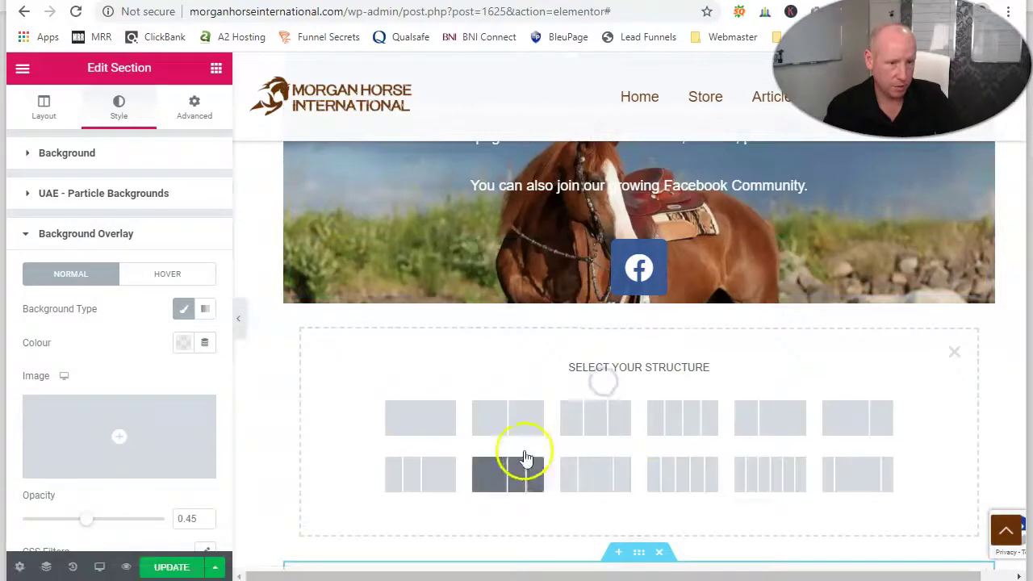
click(439, 423)
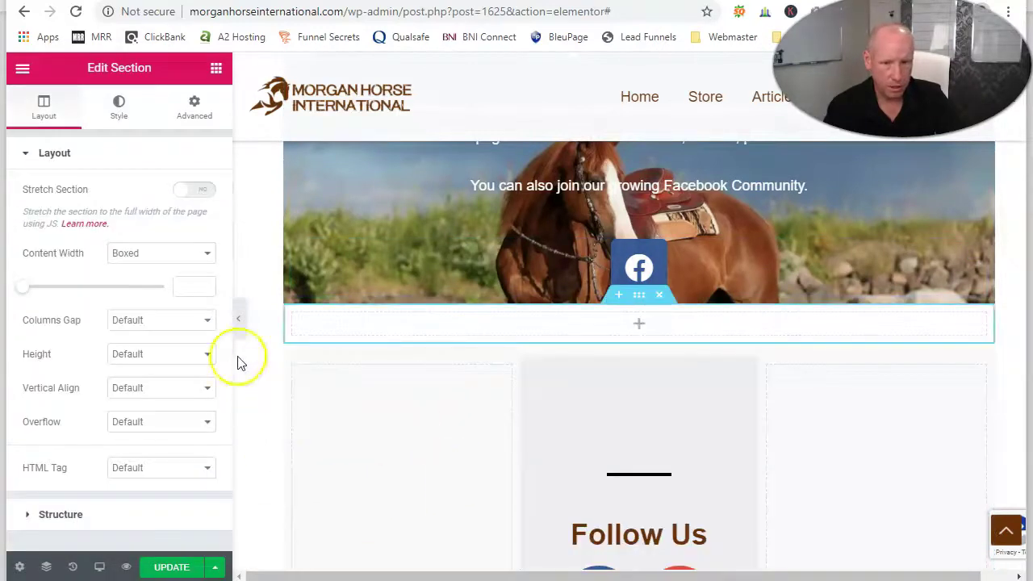
Step: Try to add the Pro Posts widget for the empty section and dismiss its notice
click(22, 68)
click(22, 68)
scroll(129, 210, down, 1)
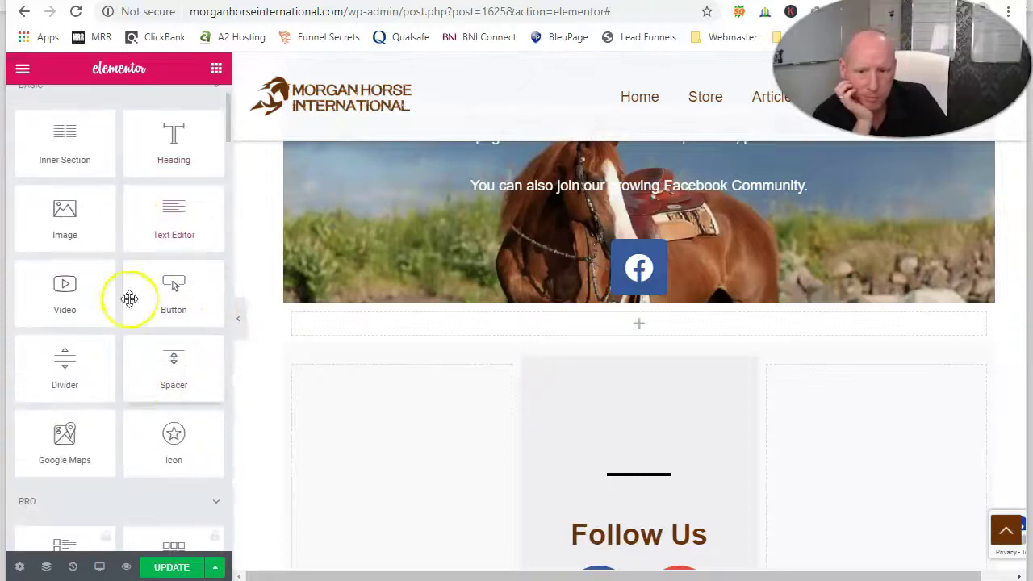
scroll(129, 323, down, 2)
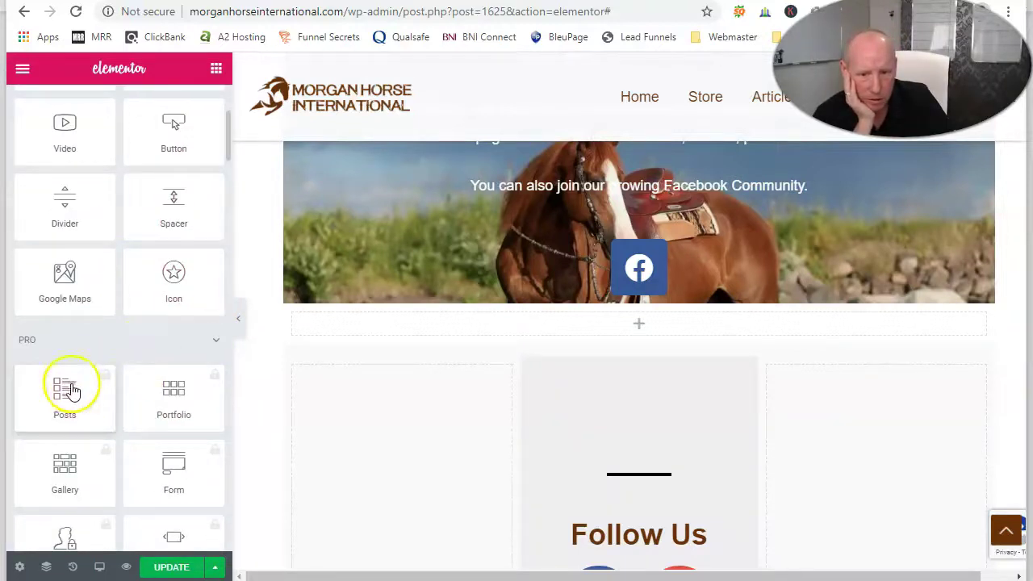
click(63, 410)
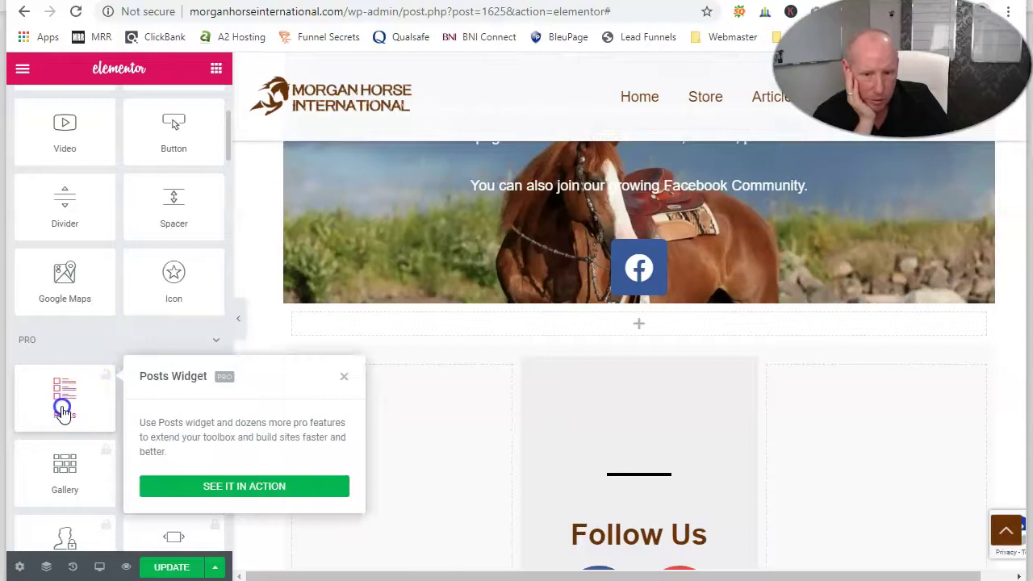
drag(106, 410, 57, 406)
scroll(88, 373, down, 4)
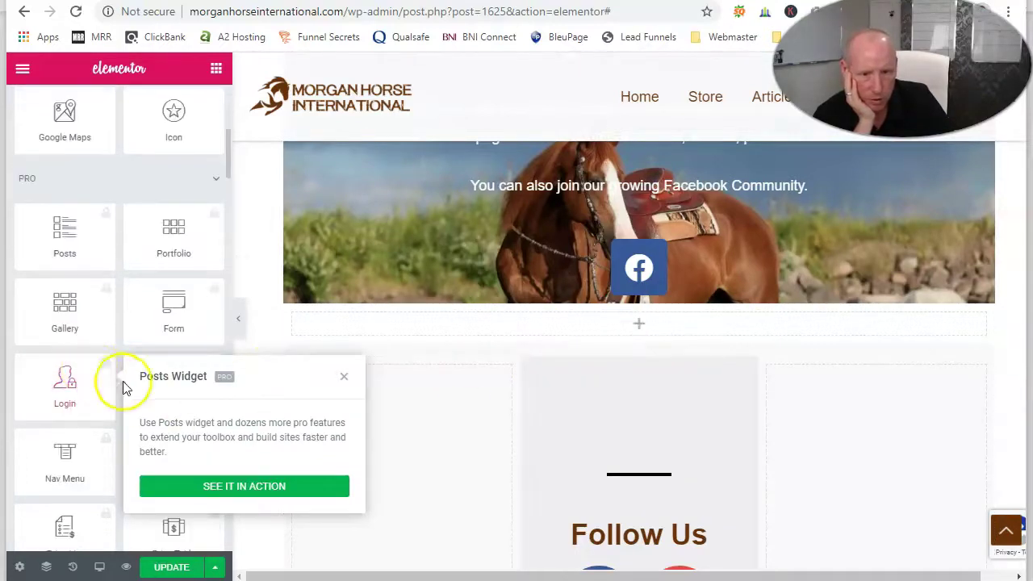
click(342, 377)
Step: Look through the Pro, General and Site widget groups for a usable posts widget
scroll(69, 396, down, 6)
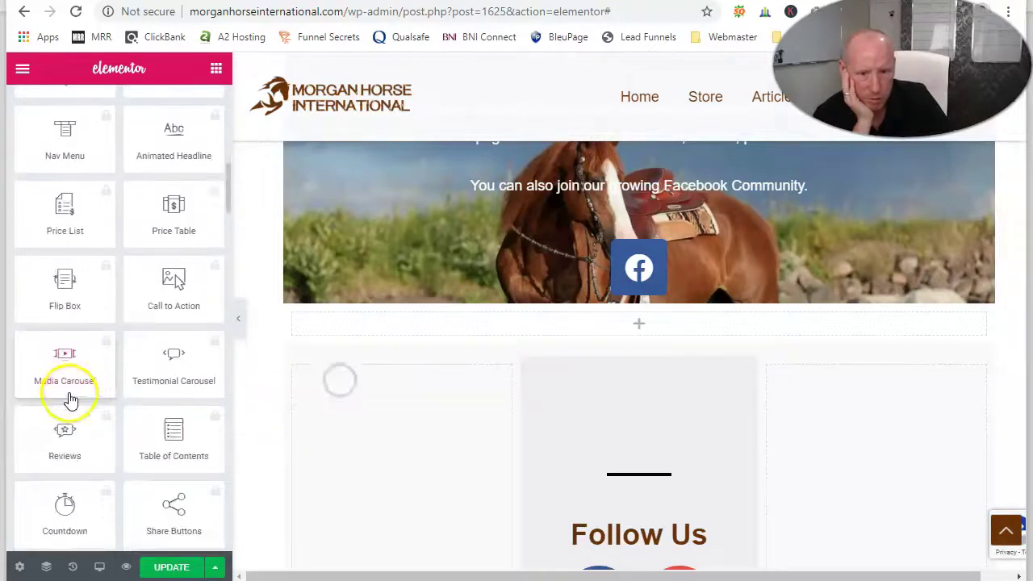
scroll(87, 405, down, 1)
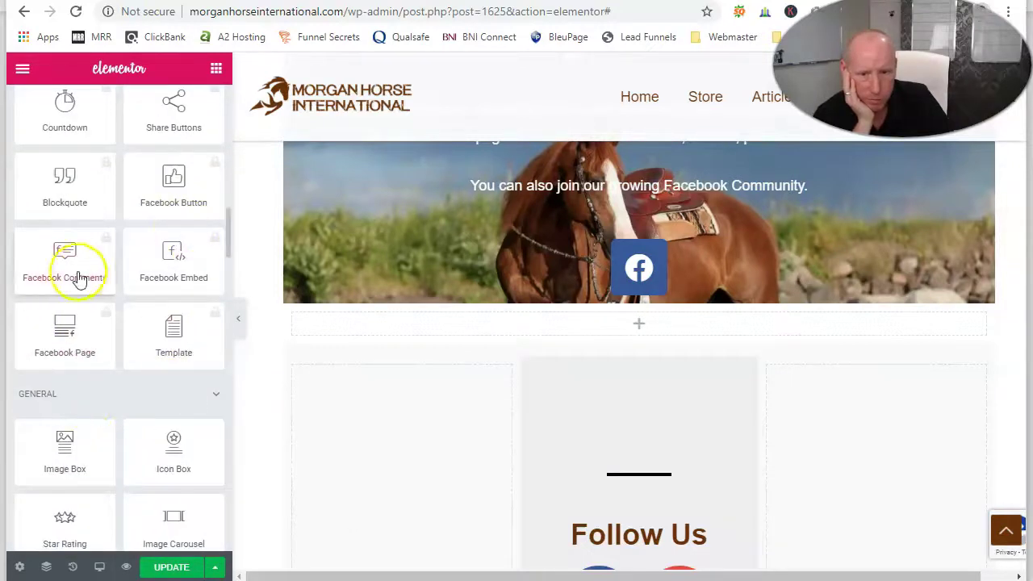
scroll(121, 391, down, 2)
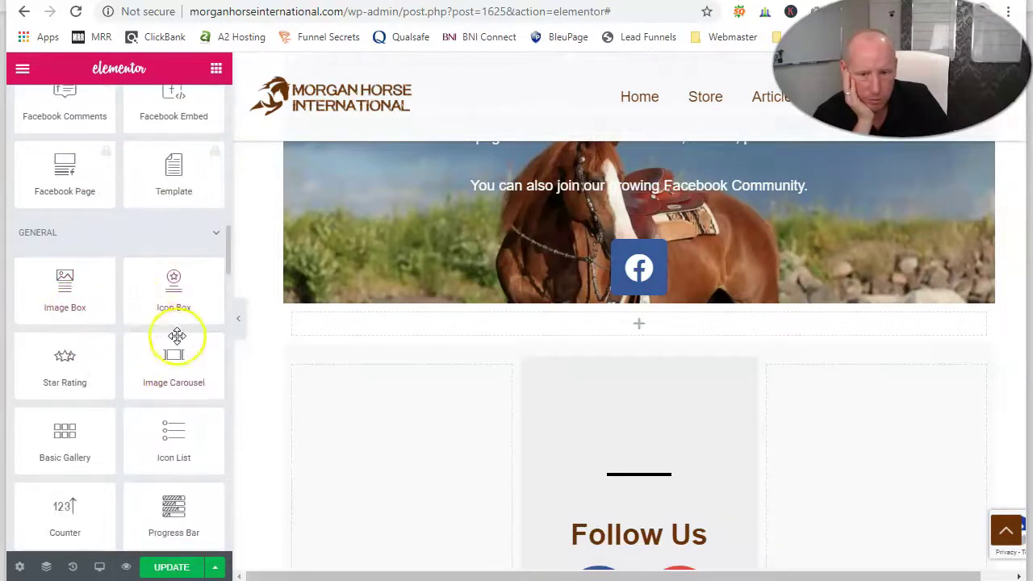
scroll(134, 436, down, 2)
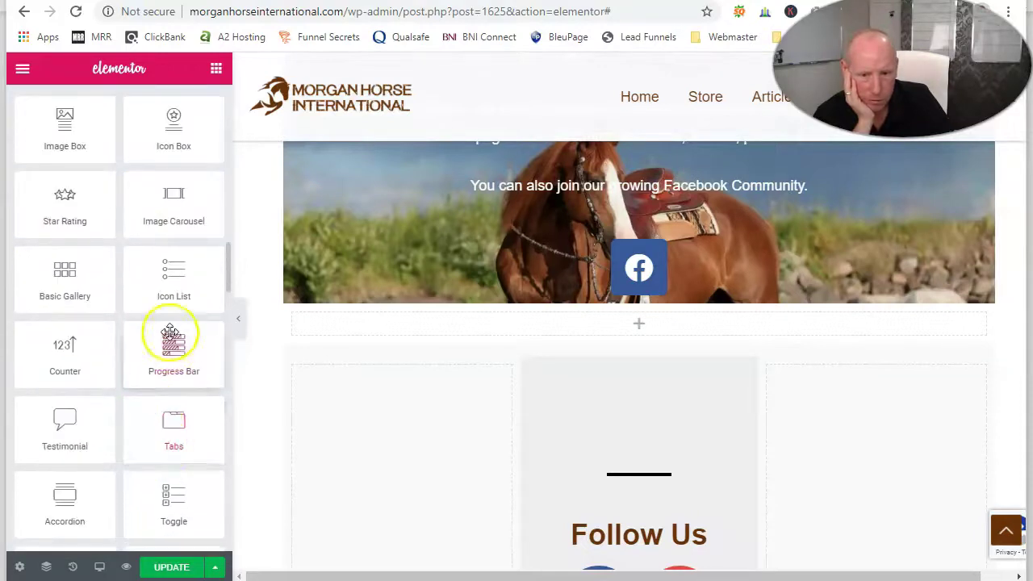
scroll(126, 480, down, 2)
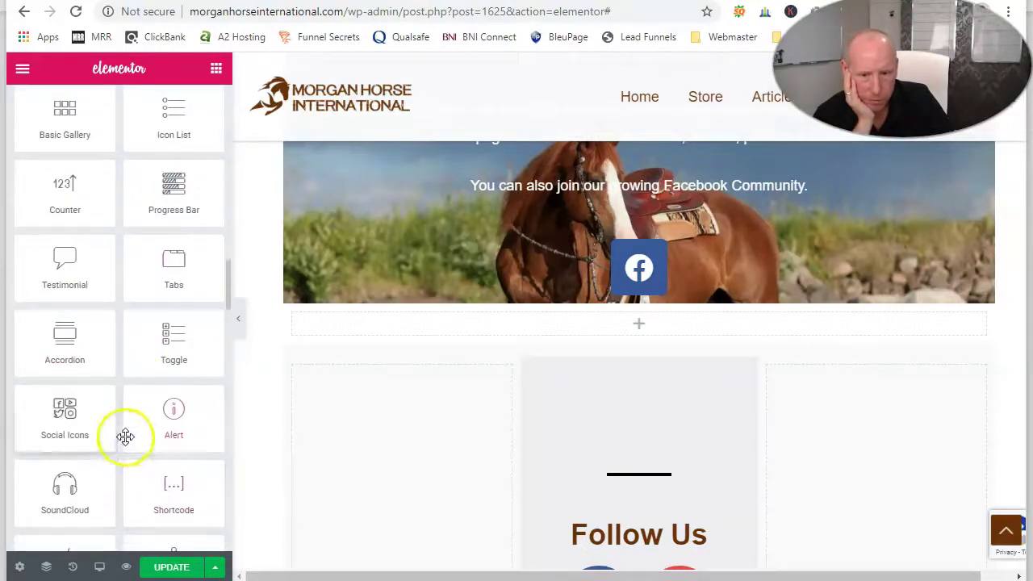
scroll(121, 484, down, 6)
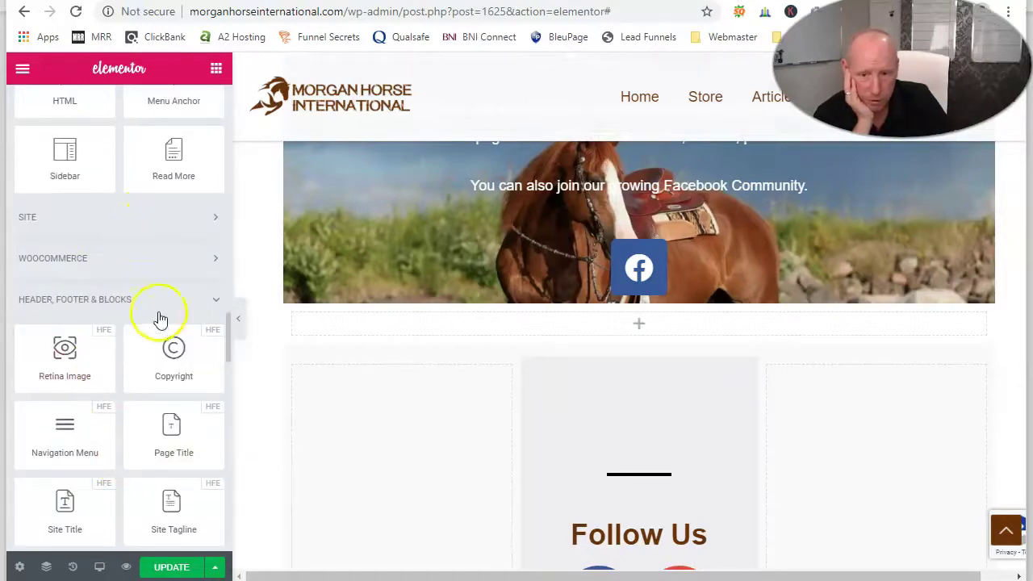
click(133, 224)
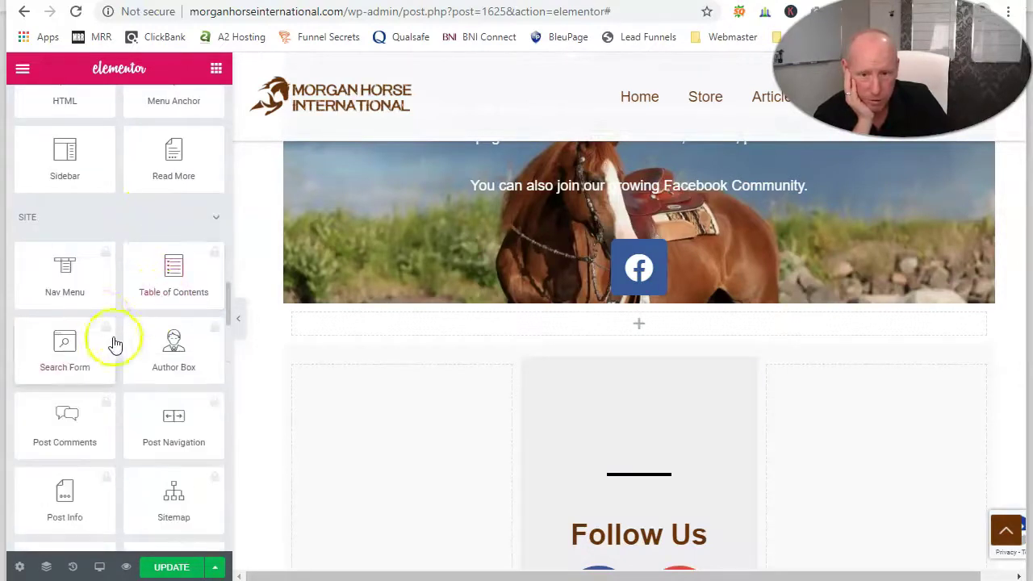
scroll(143, 310, up, 2)
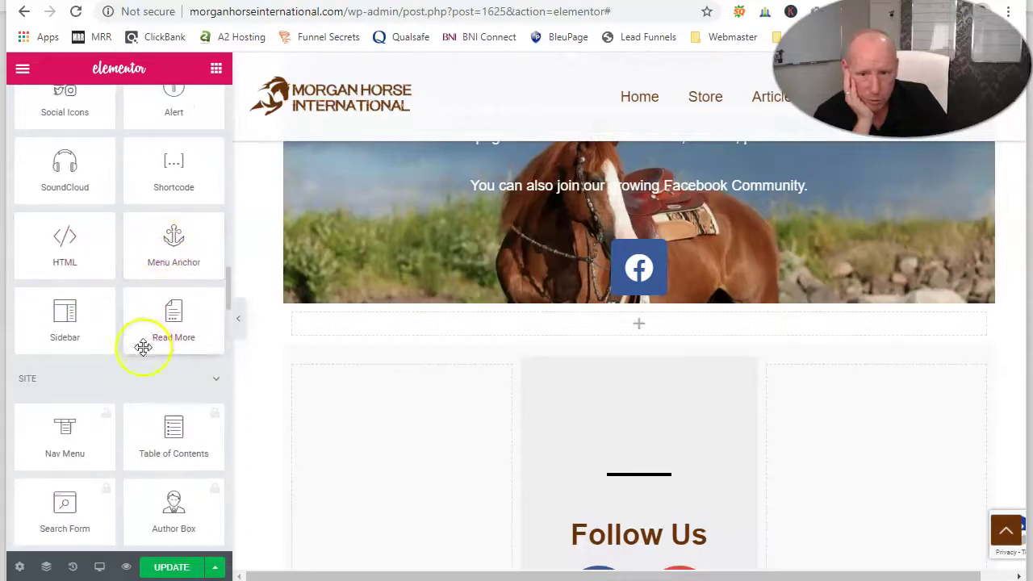
click(173, 394)
Step: Place the Ultimate Addons Posts widget in the empty section below the Contribute section
scroll(151, 462, down, 1)
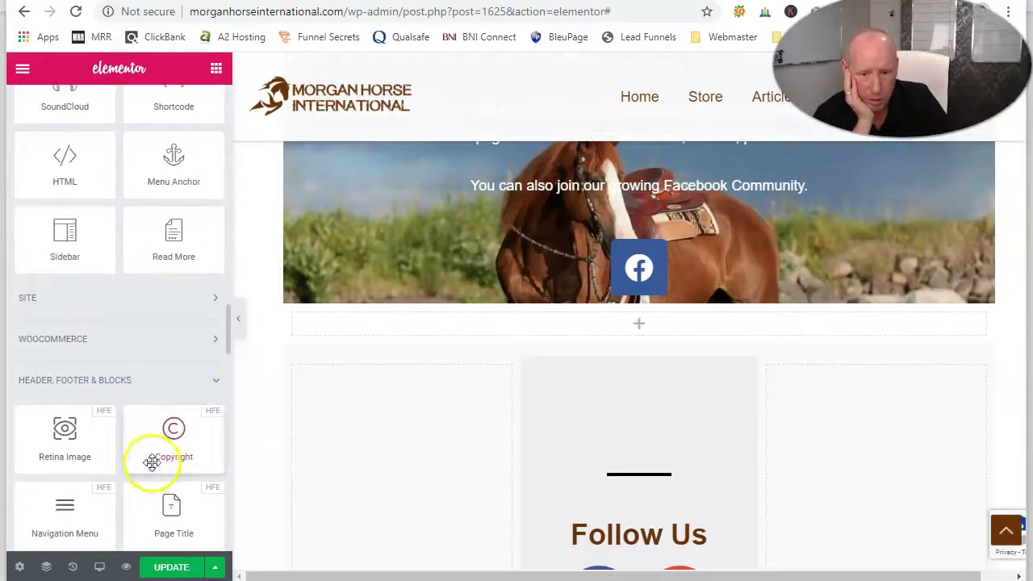
scroll(103, 403, down, 2)
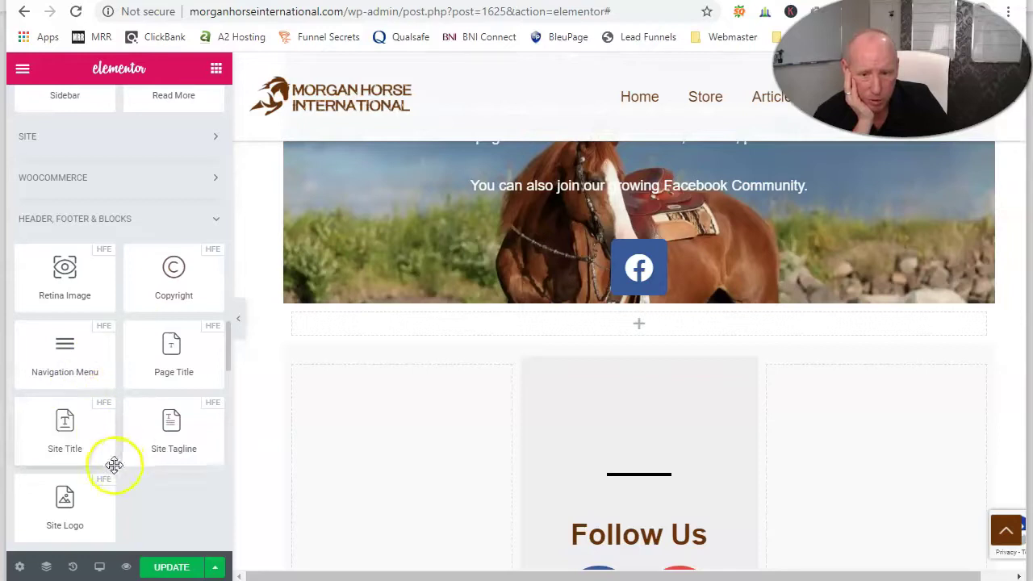
scroll(115, 465, down, 4)
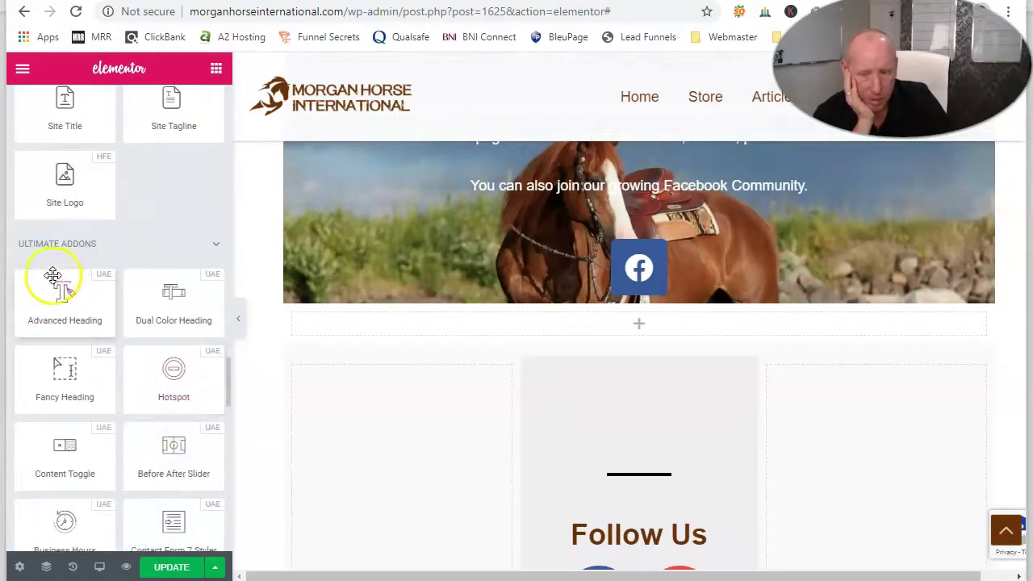
scroll(130, 318, down, 1)
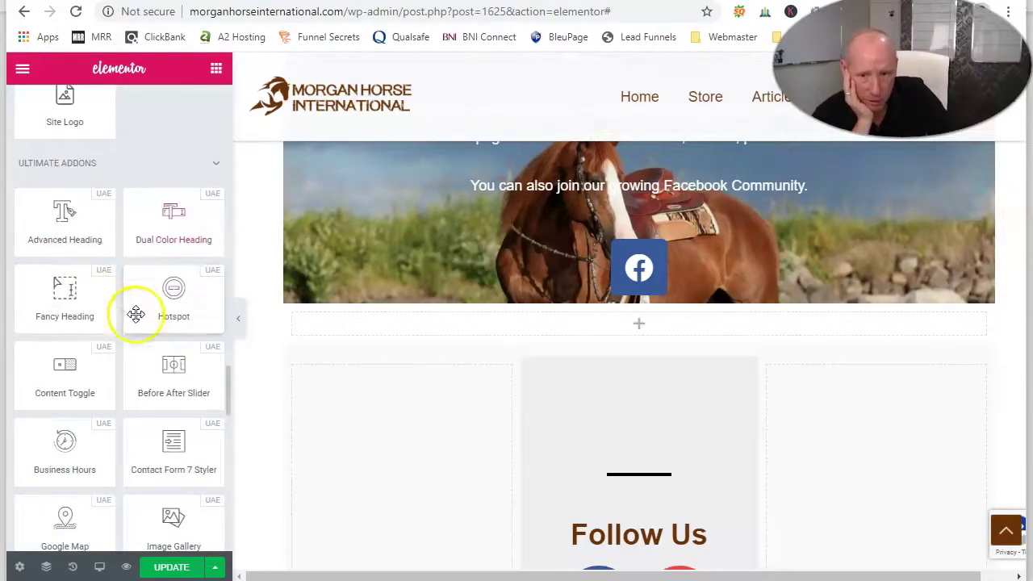
scroll(177, 307, down, 2)
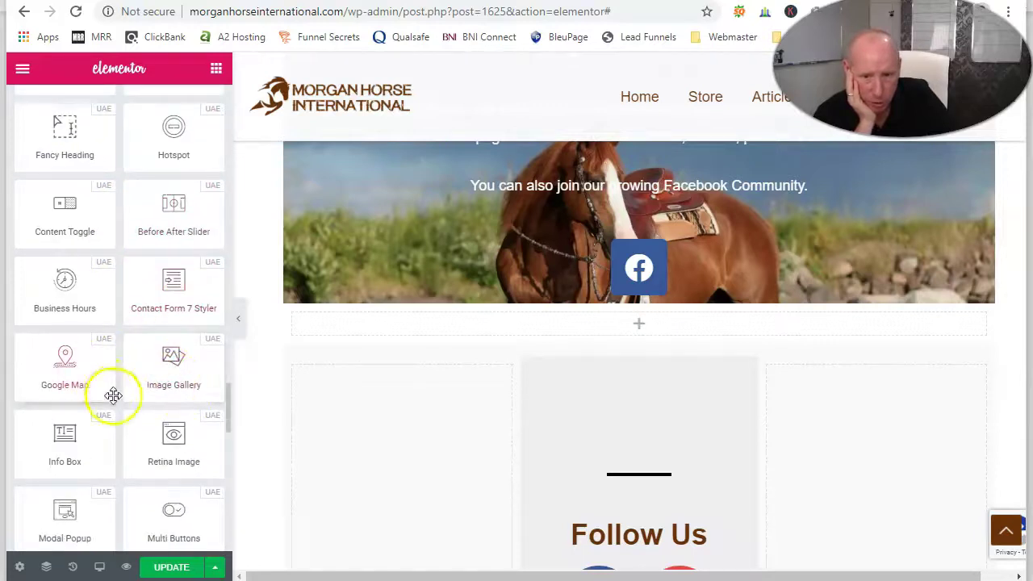
scroll(113, 395, down, 2)
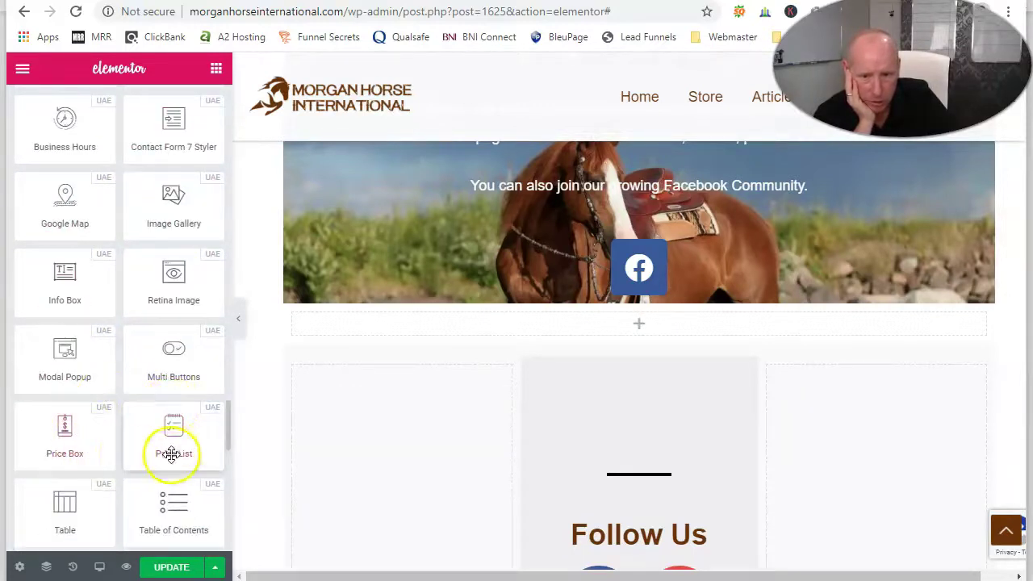
scroll(170, 448, down, 1)
scroll(113, 468, down, 2)
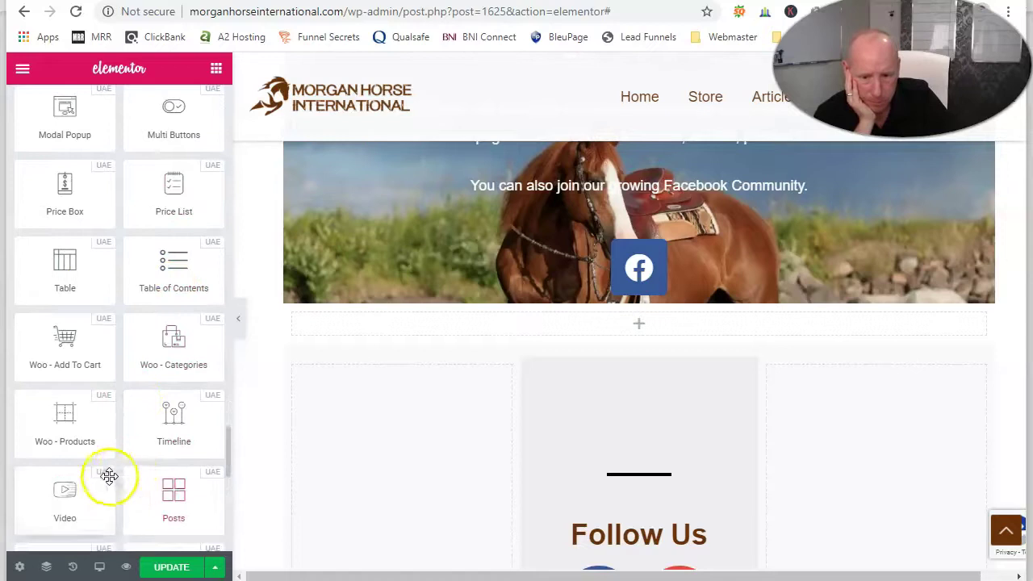
scroll(157, 473, down, 1)
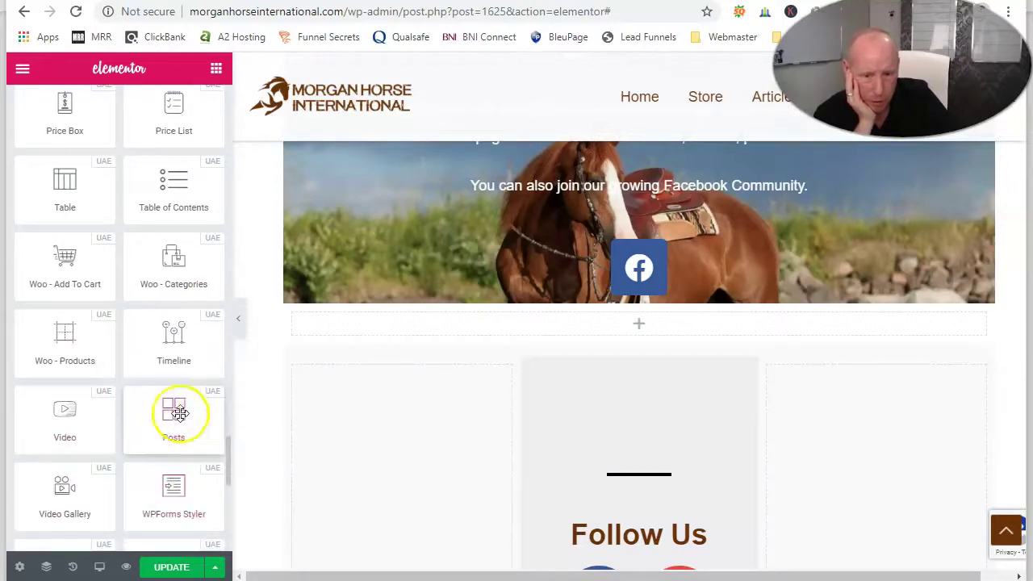
drag(175, 425, 642, 332)
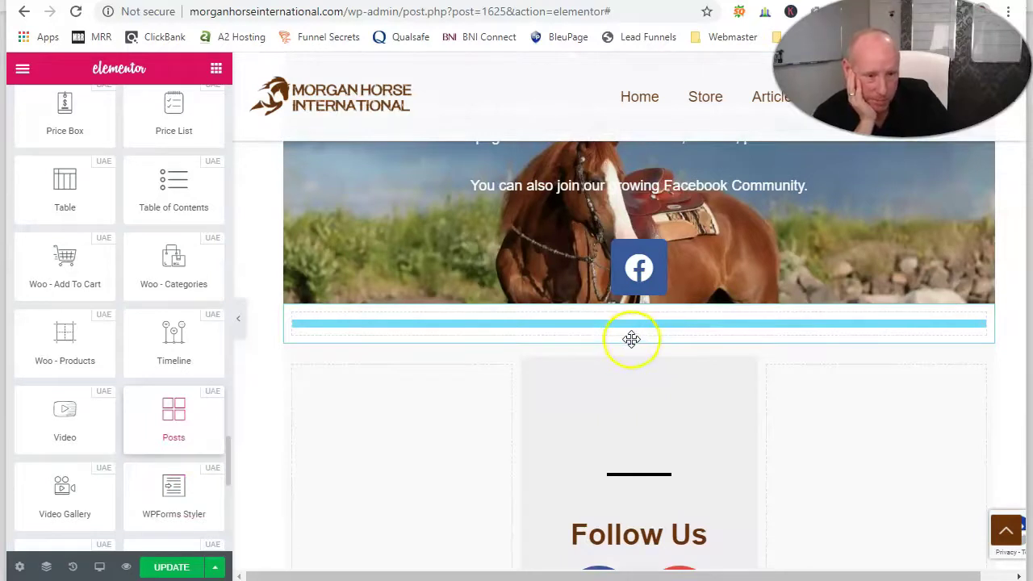
drag(532, 329, 532, 329)
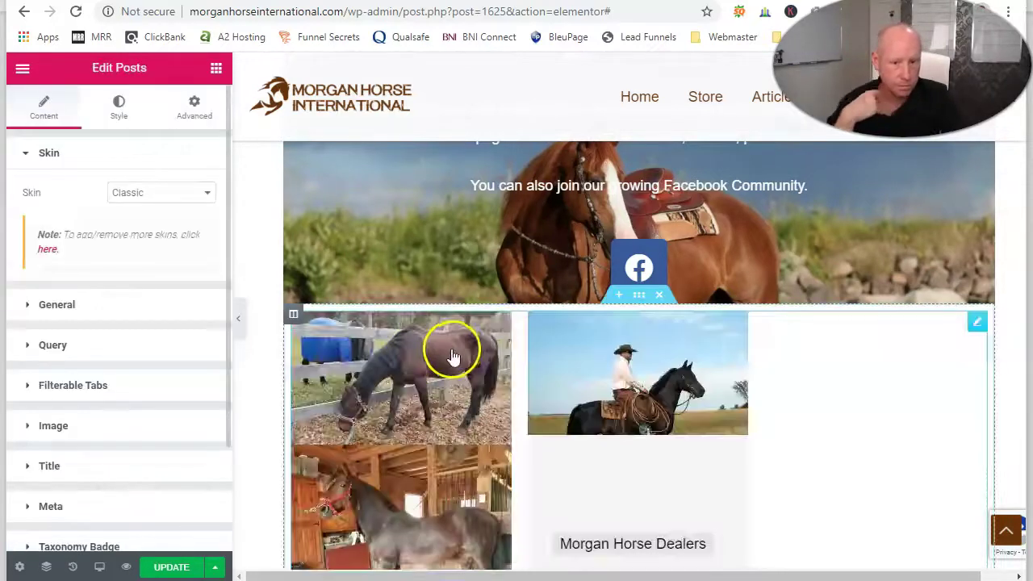
Step: Set the skin of the new Posts widget to Creative Feed
scroll(767, 519, down, 2)
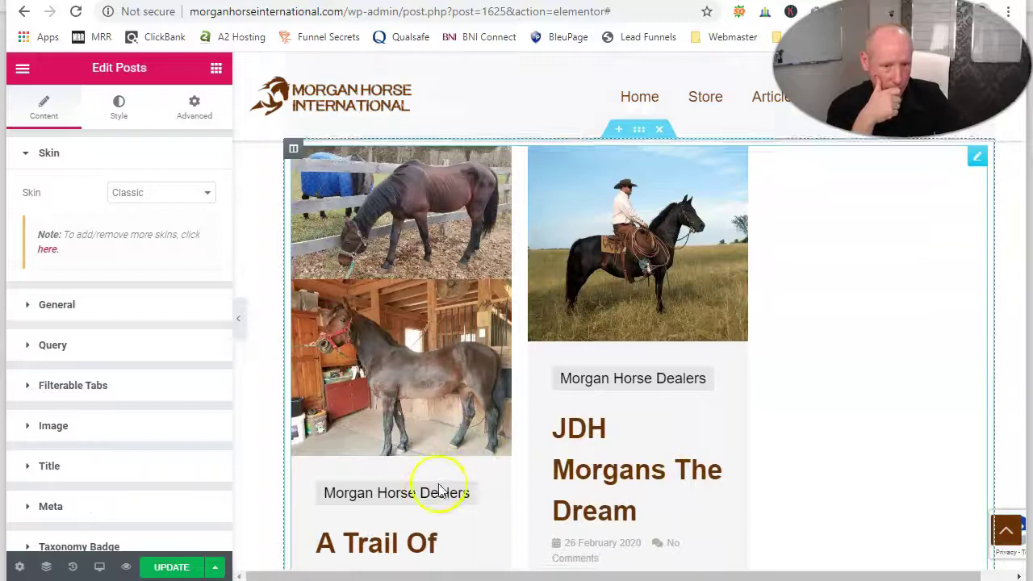
scroll(542, 407, down, 2)
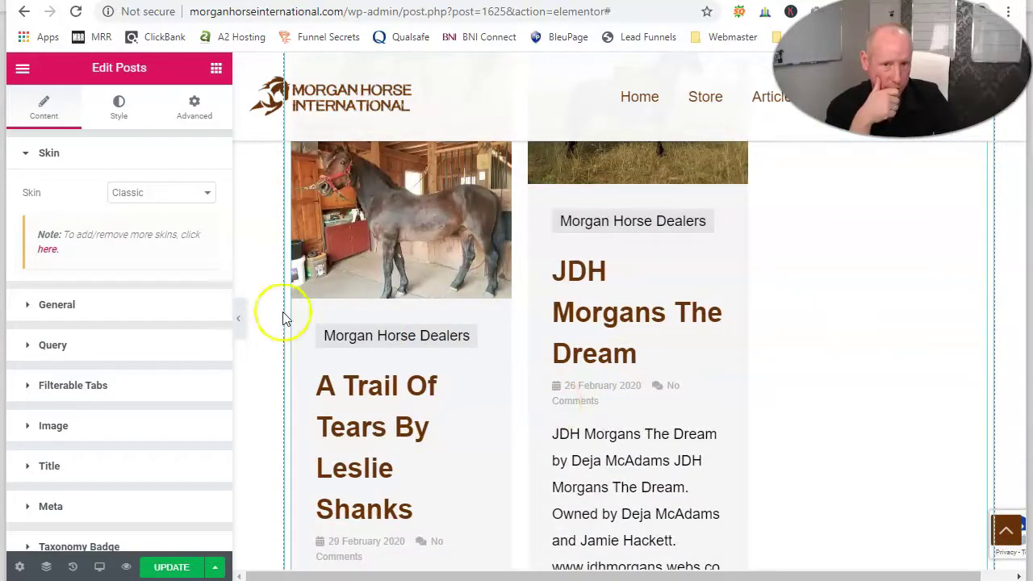
click(209, 193)
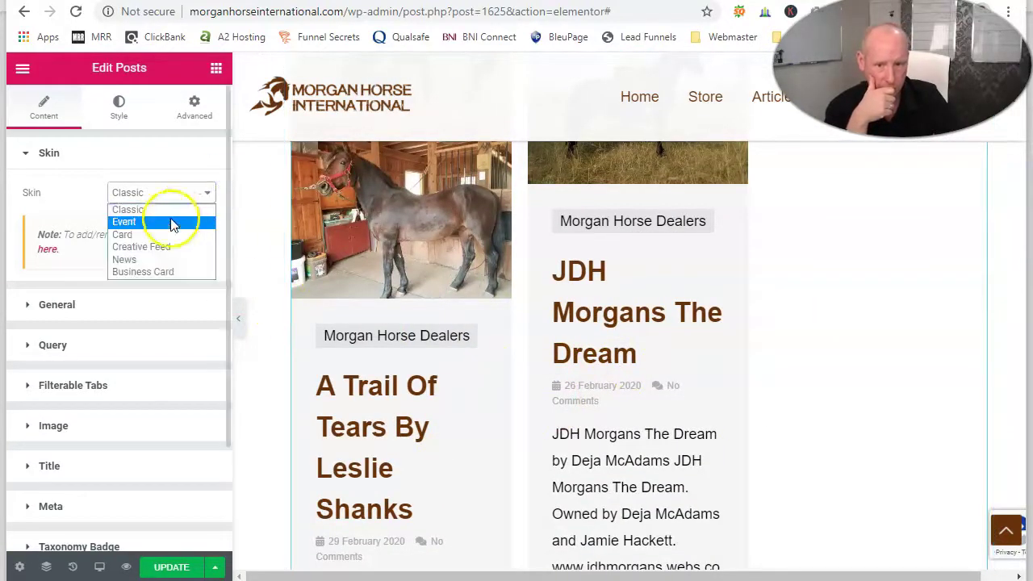
click(163, 246)
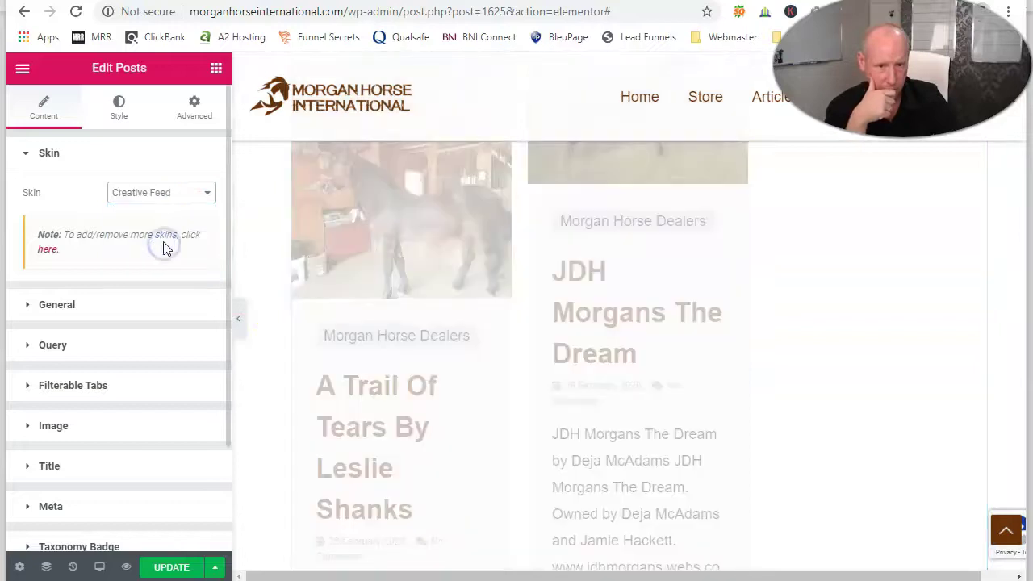
Step: Review the posts feed layout down to the end of the page and back up to the Contribute section
scroll(709, 323, up, 2)
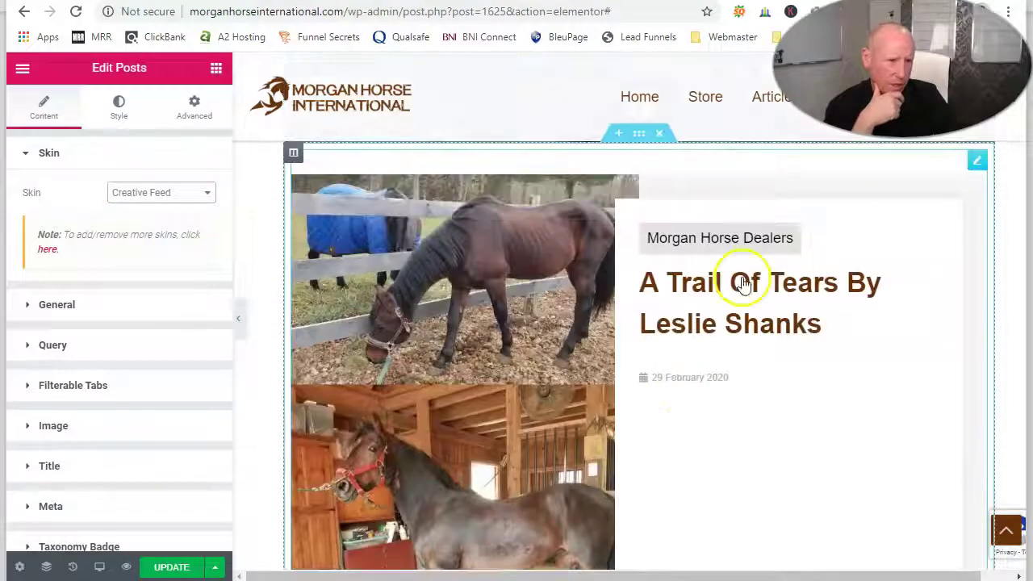
scroll(652, 276, down, 7)
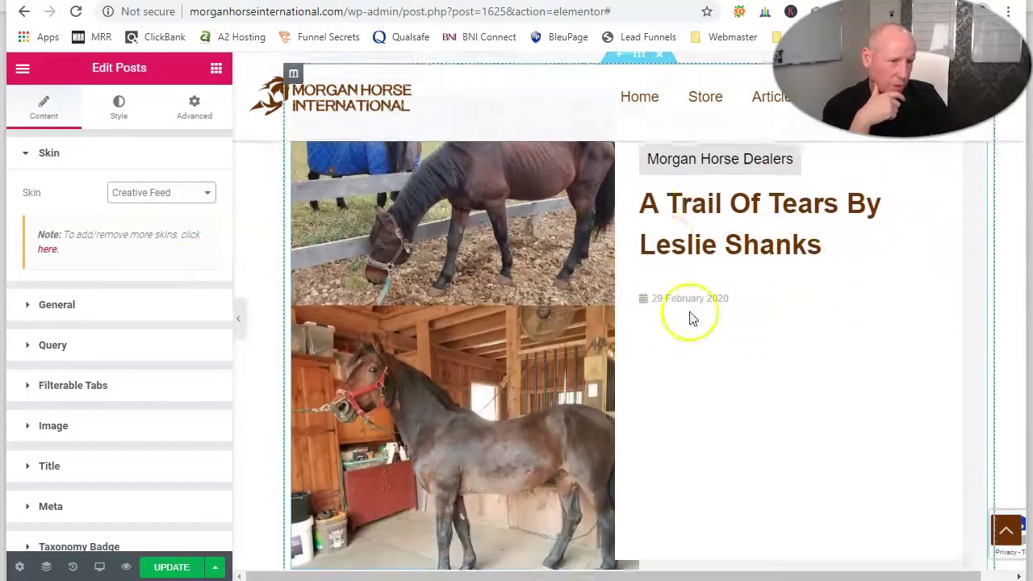
scroll(707, 436, down, 10)
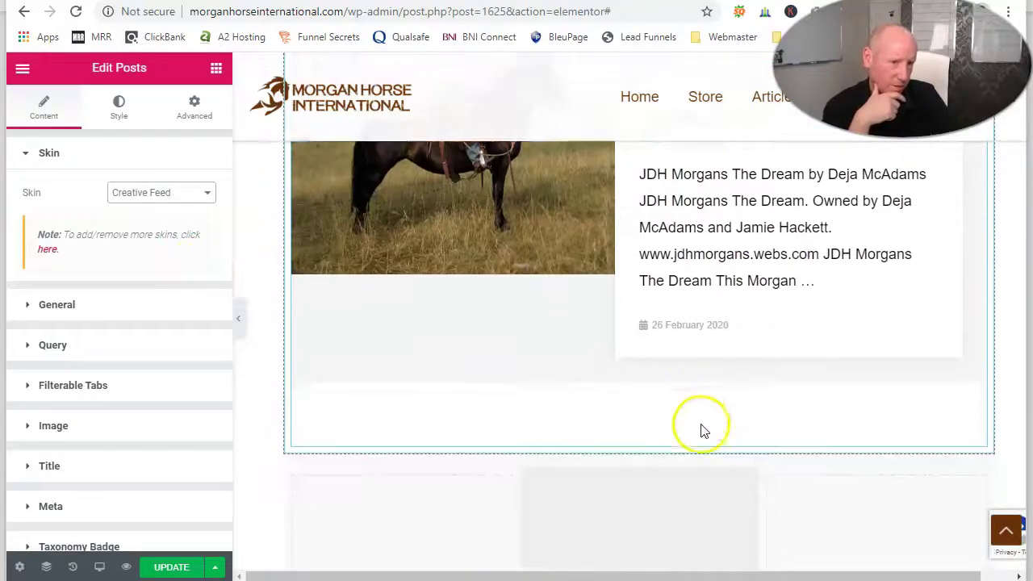
scroll(318, 507, up, 6)
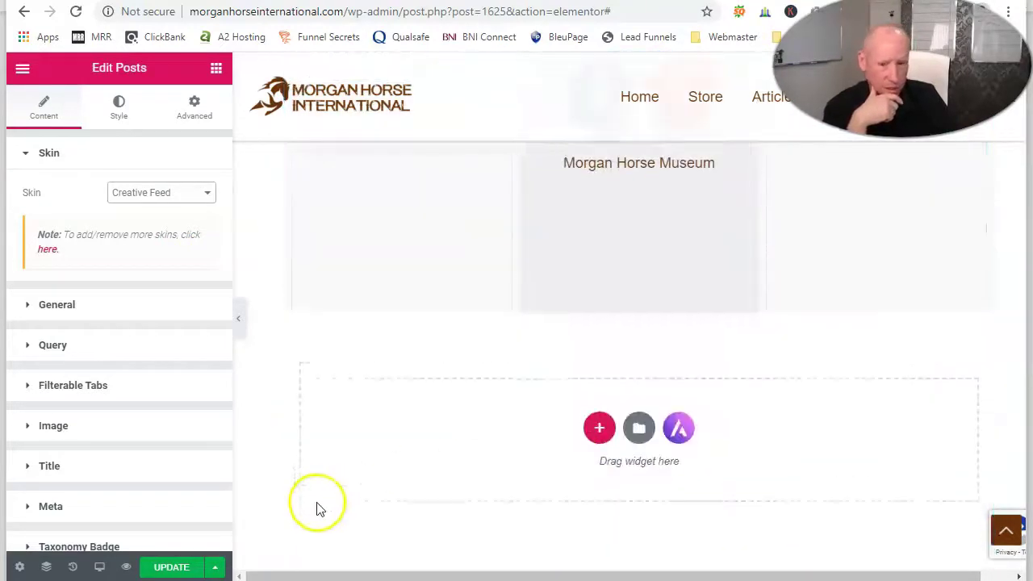
scroll(540, 331, up, 15)
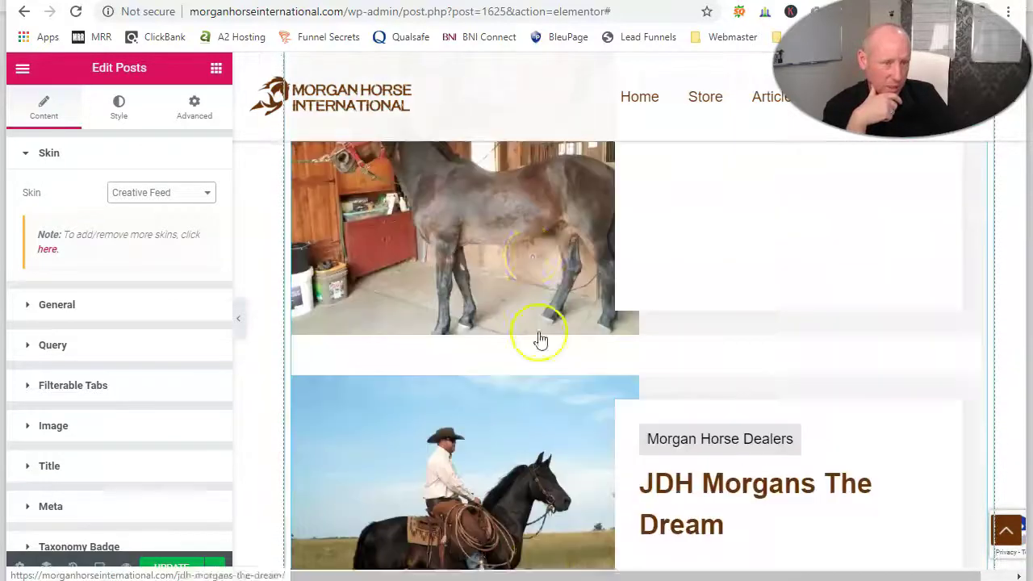
scroll(597, 365, down, 2)
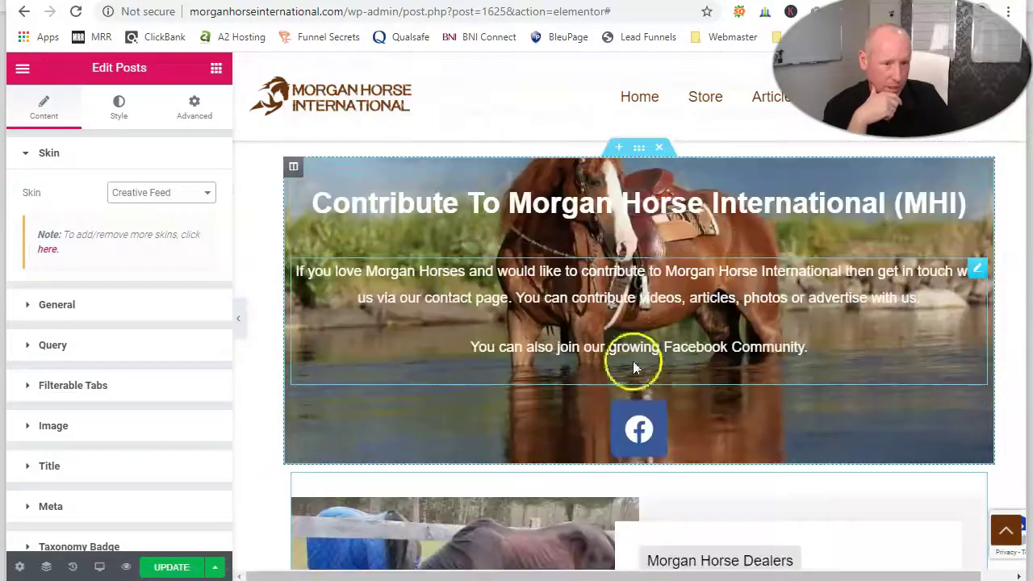
Step: Update the post and exit Elementor to the WordPress dashboard
click(169, 568)
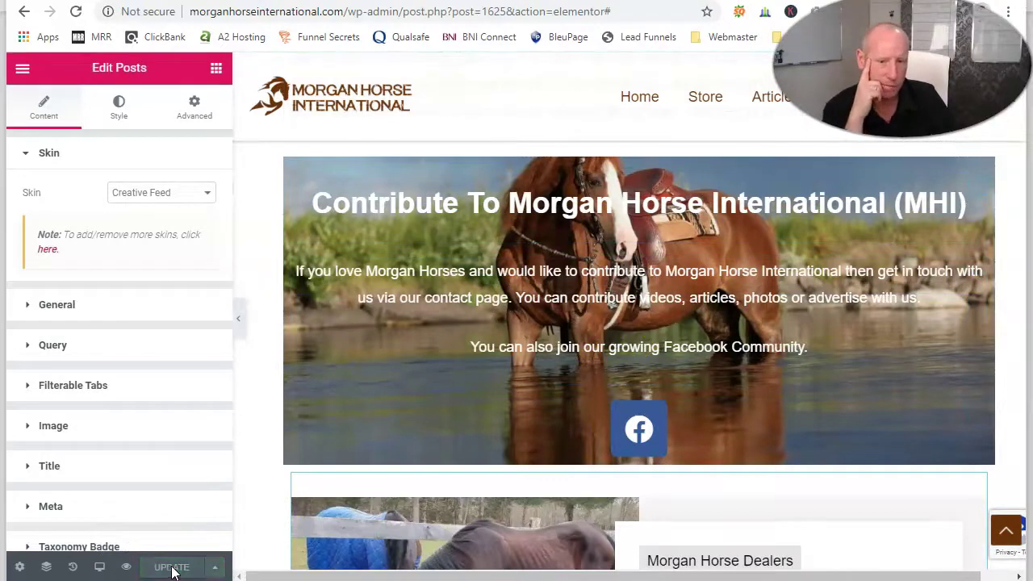
click(23, 73)
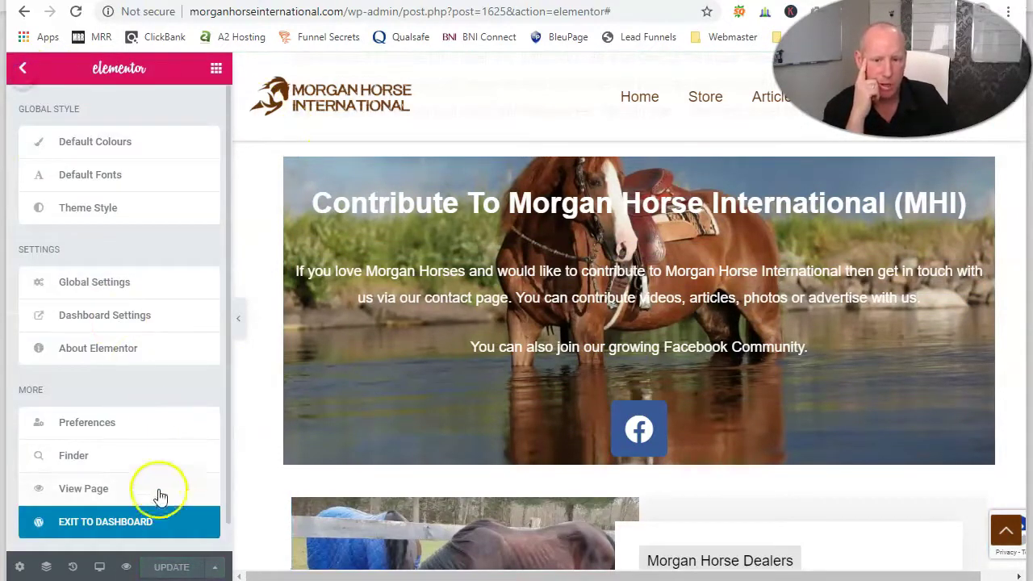
click(143, 523)
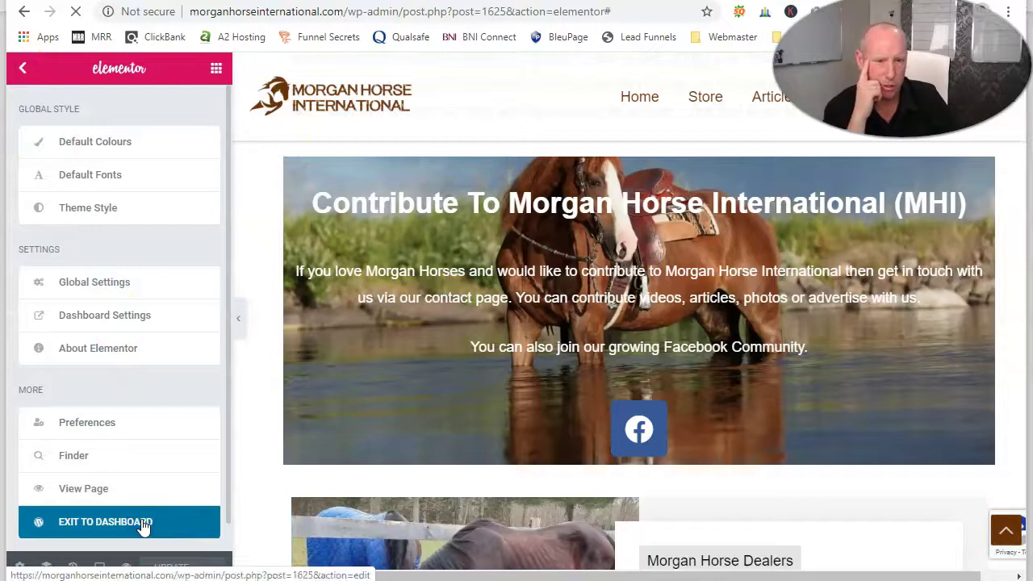
click(145, 511)
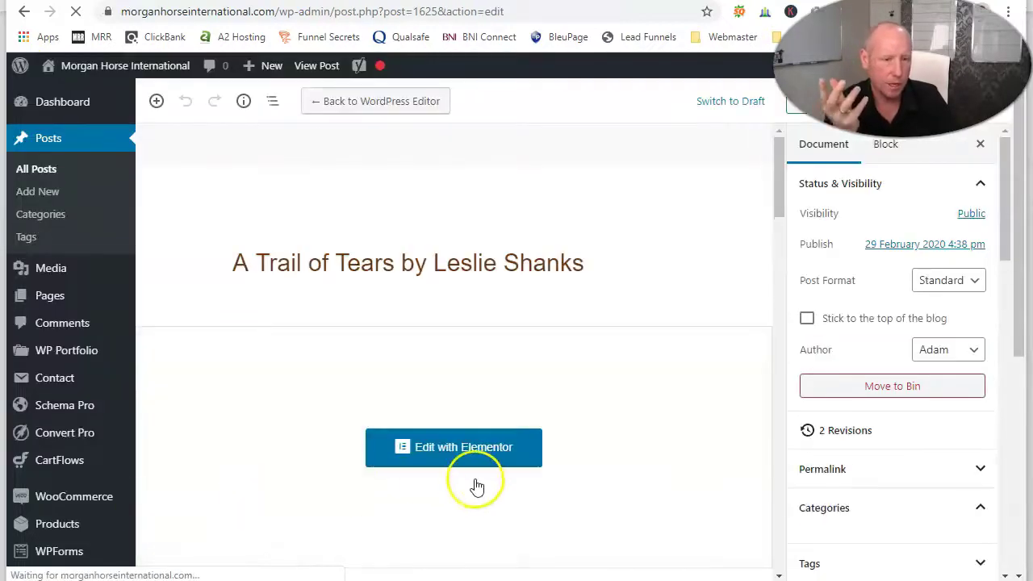
Step: Open the Yoast snippet for editing and start a meta description with the article title and a story about a Morgan Horse
drag(777, 247, 747, 443)
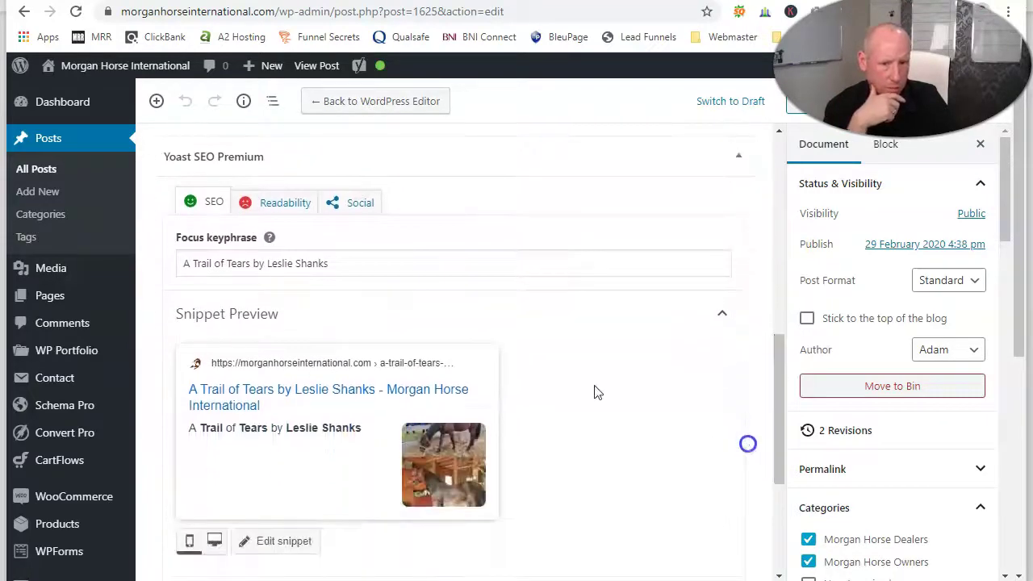
click(191, 211)
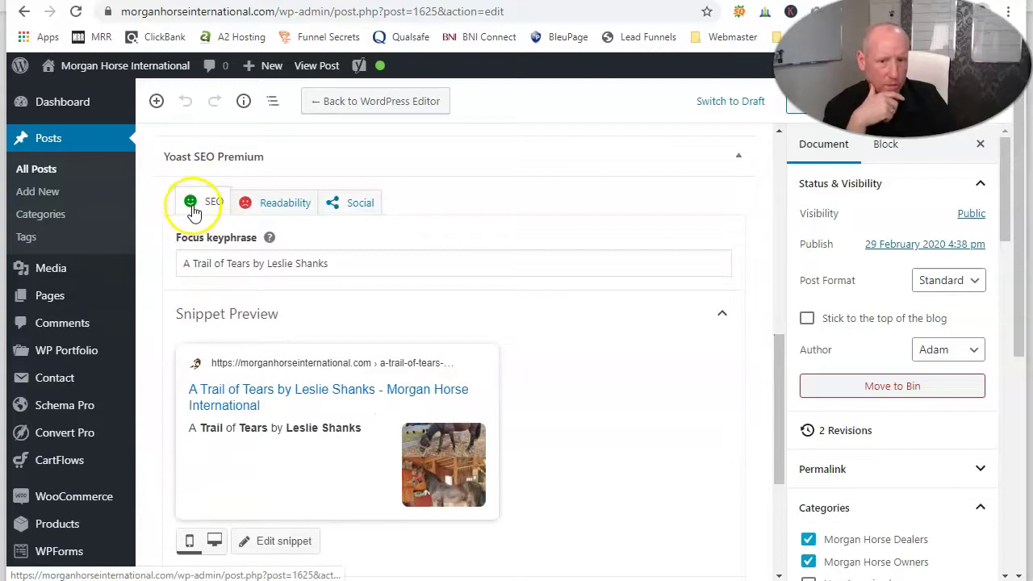
scroll(346, 425, down, 2)
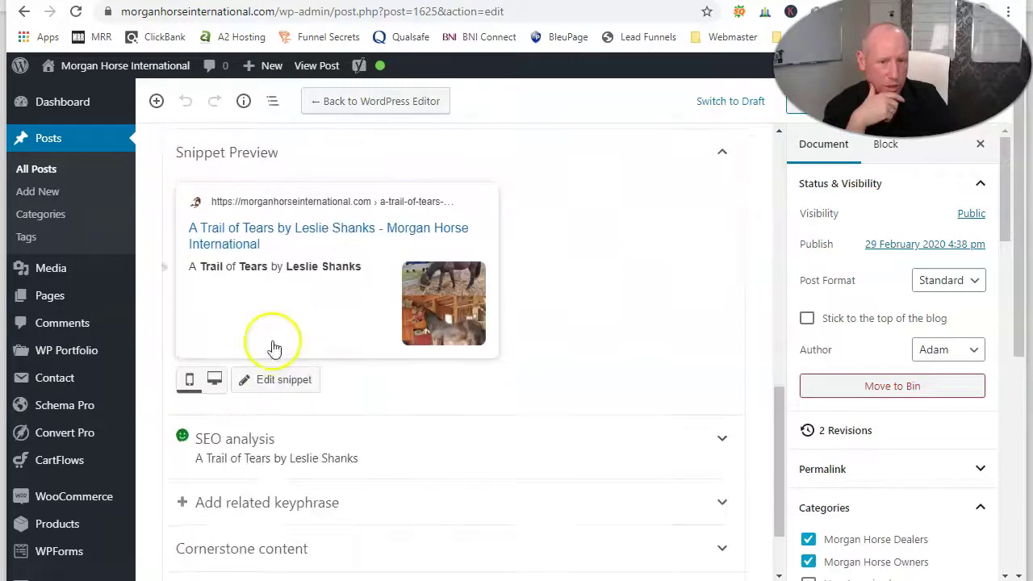
click(258, 280)
scroll(242, 428, down, 2)
click(269, 473)
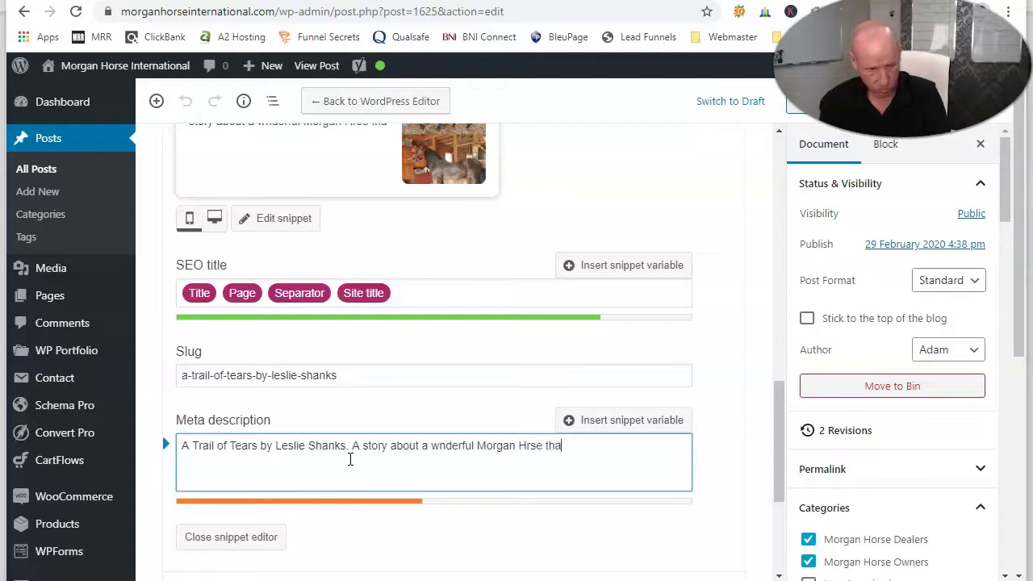
Step: Correct the spelling of "Horse" and finish the meta description with "had been mistreated, however, with plenty of TLC Tater was brought back to health."
click(527, 445)
click(597, 443)
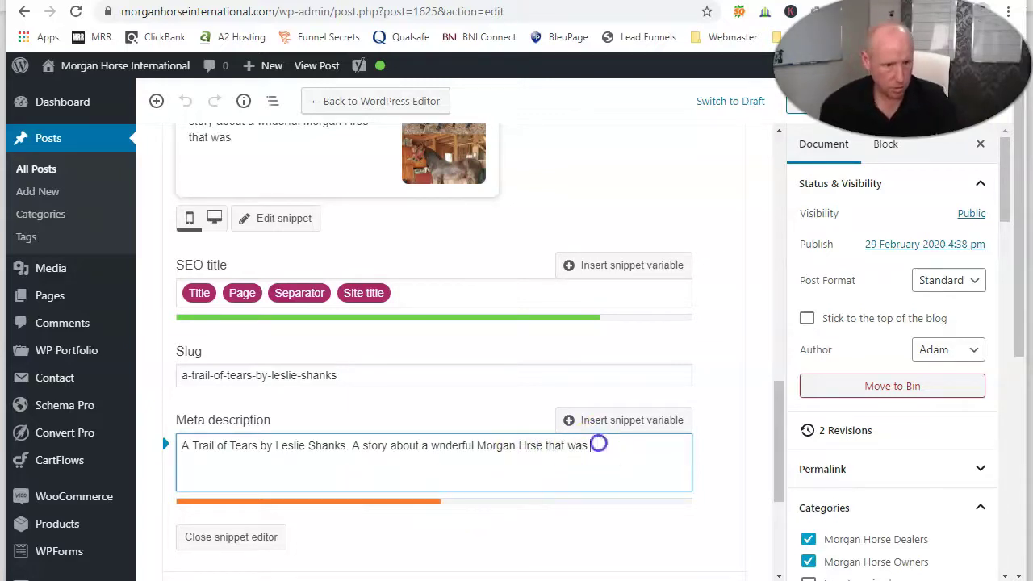
click(527, 445)
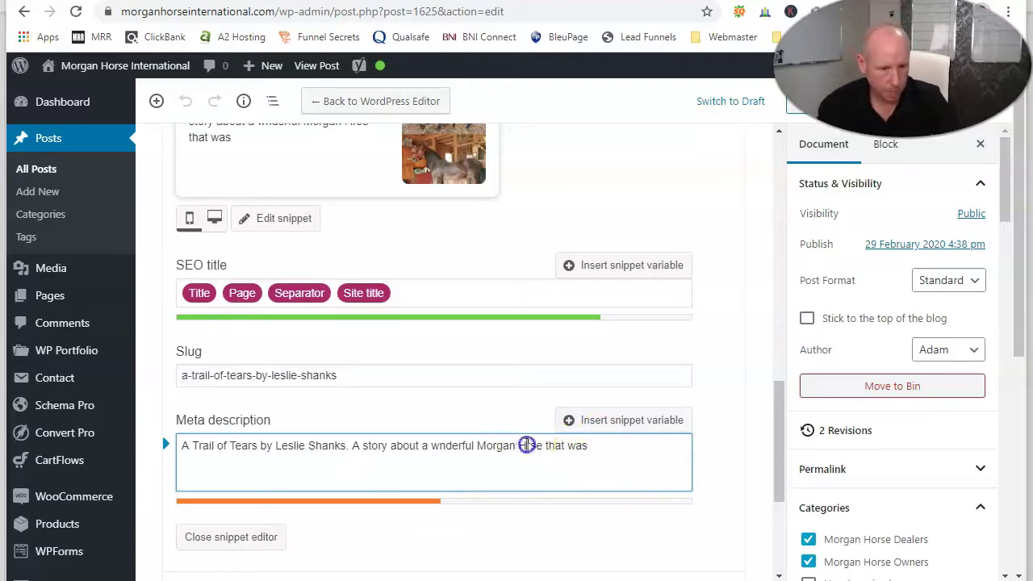
text(o)
click(607, 449)
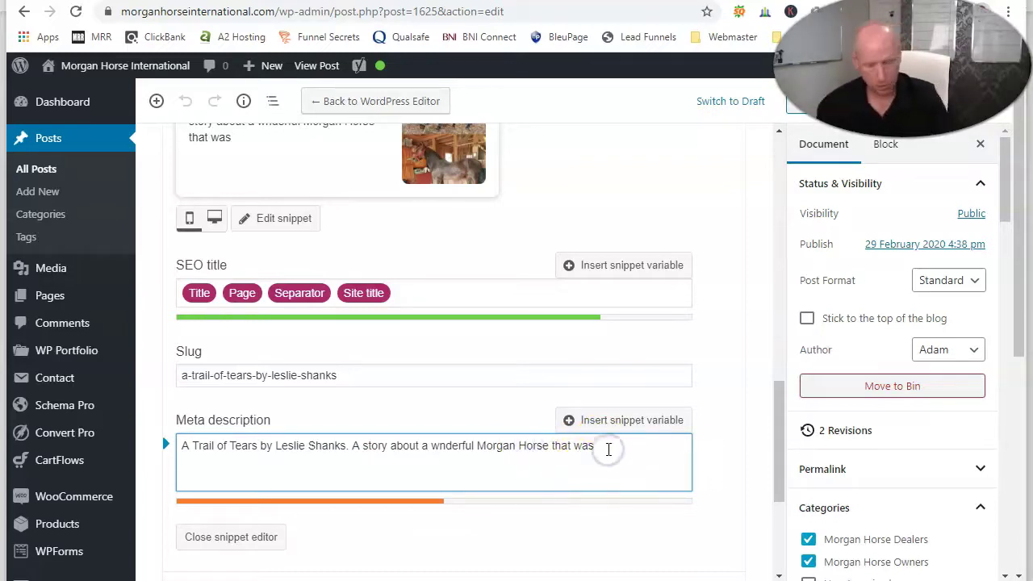
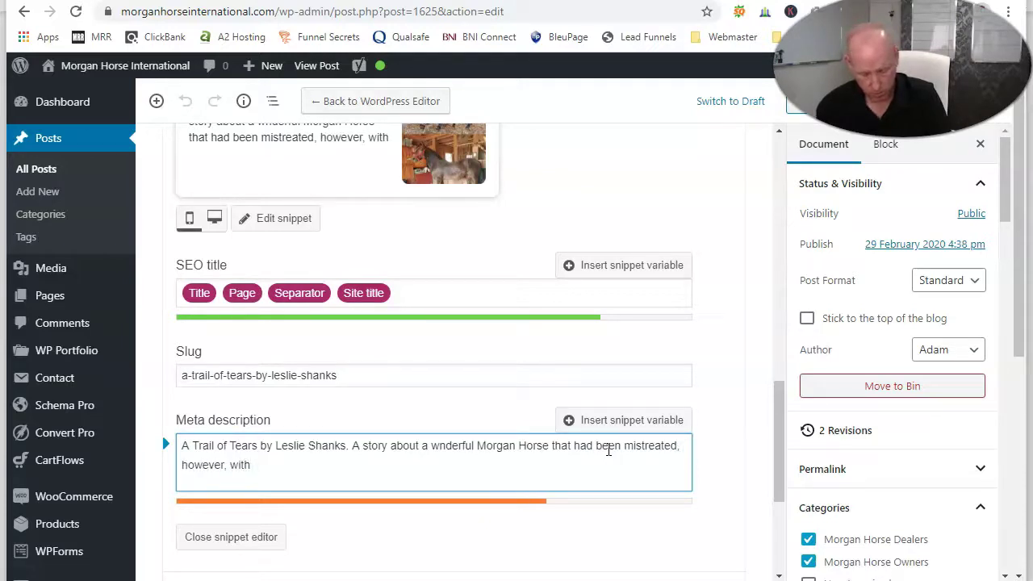
text(of)
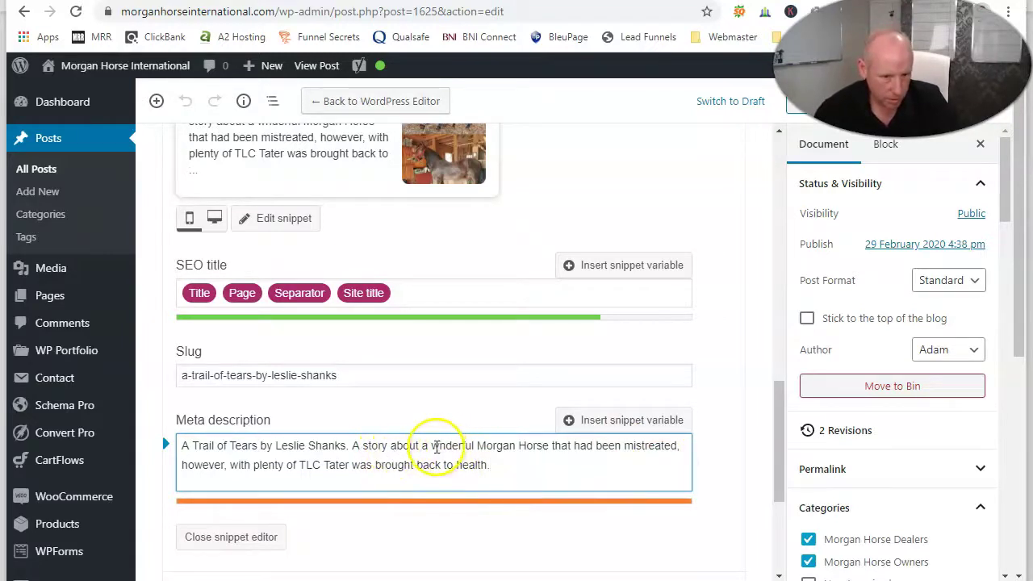
Step: Replace the misspelled adjective before "Morgan Horse" in the meta description with "Tater, a"
text(Tater,)
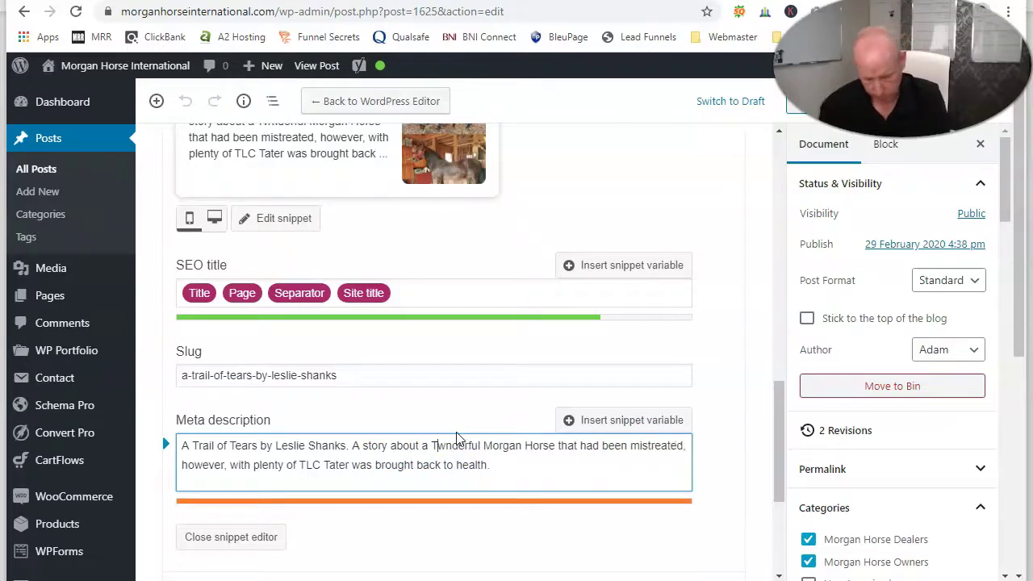
key(Delete)
key(Delete)
key(Delete)
key(Delete)
key(Delete)
key(Delete)
key(Delete)
key(Delete)
key(Delete)
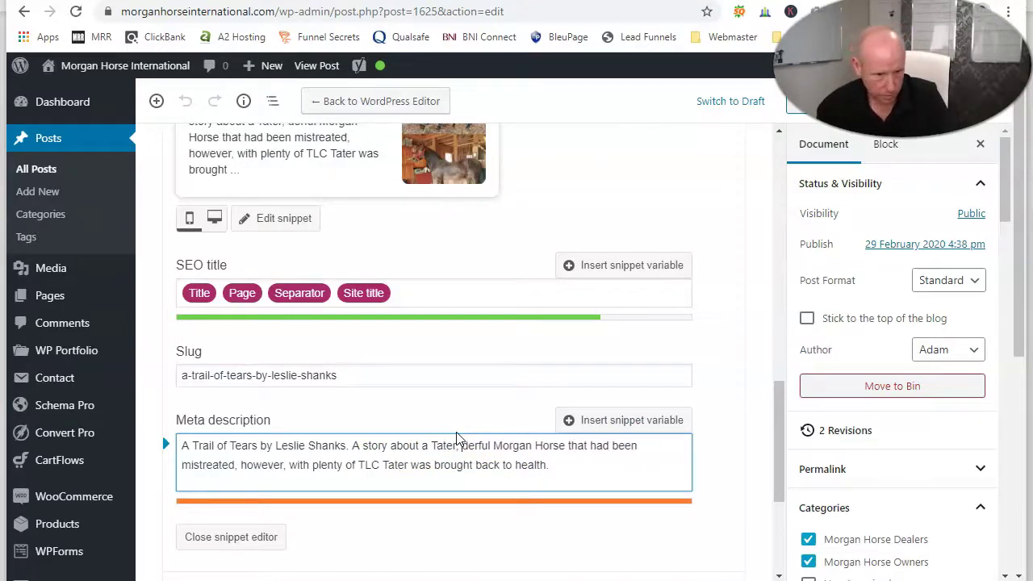
text(a)
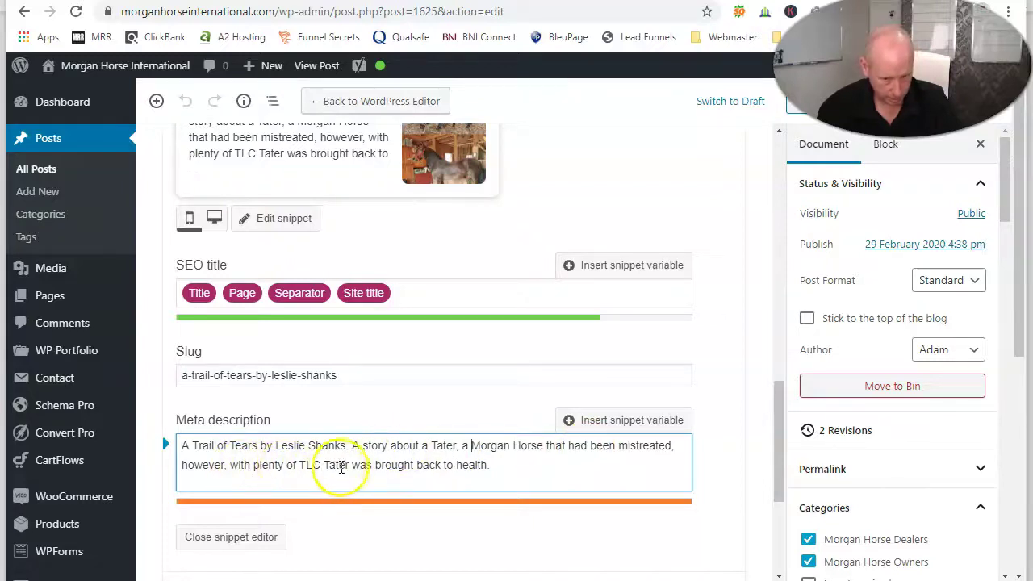
Step: Shorten the second sentence of the meta description so it begins "Story about Tater, a Morgan Horse"
click(493, 466)
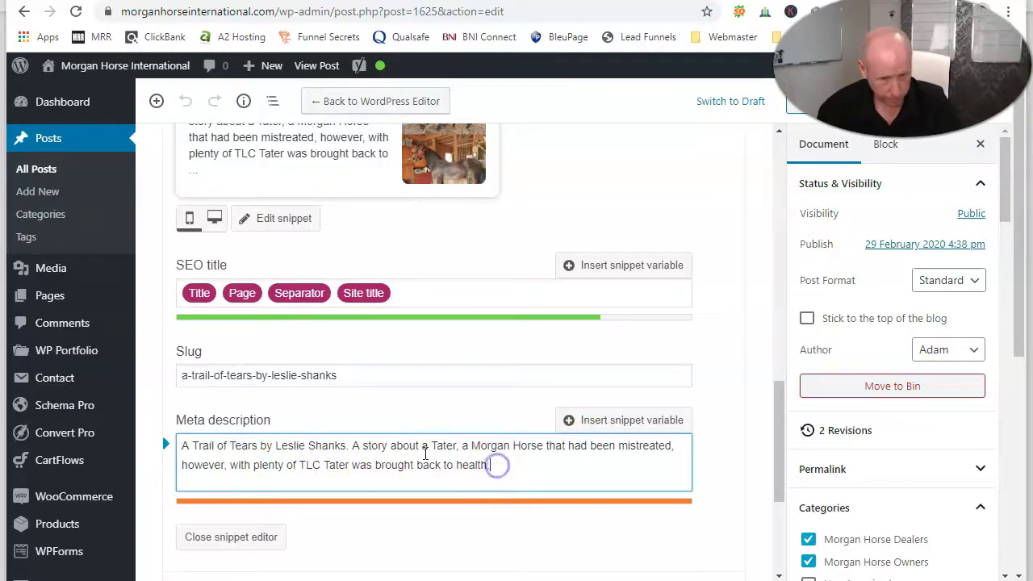
click(365, 447)
key(BackSpace)
key(BackSpace)
key(BackSpace)
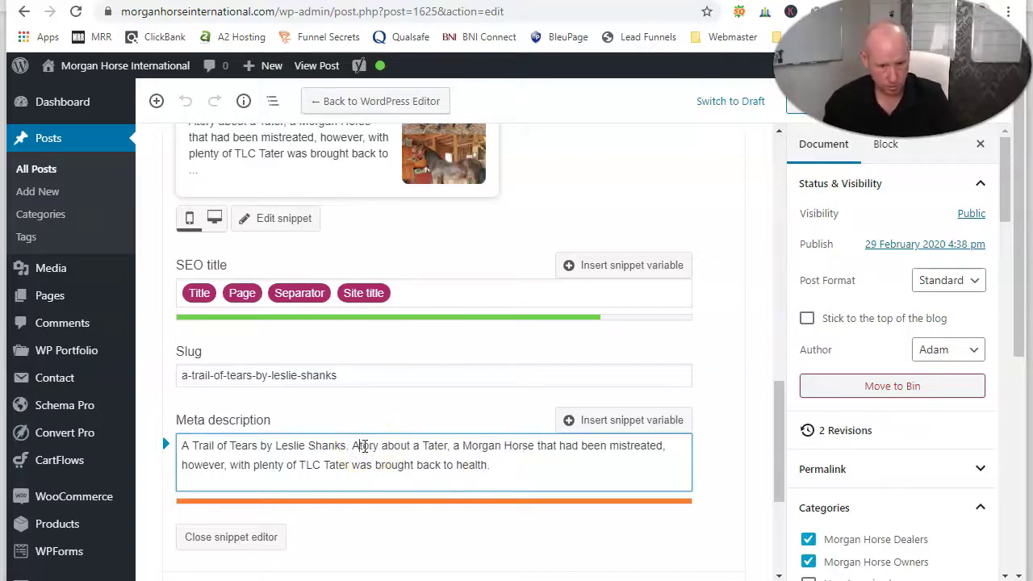
text(S)
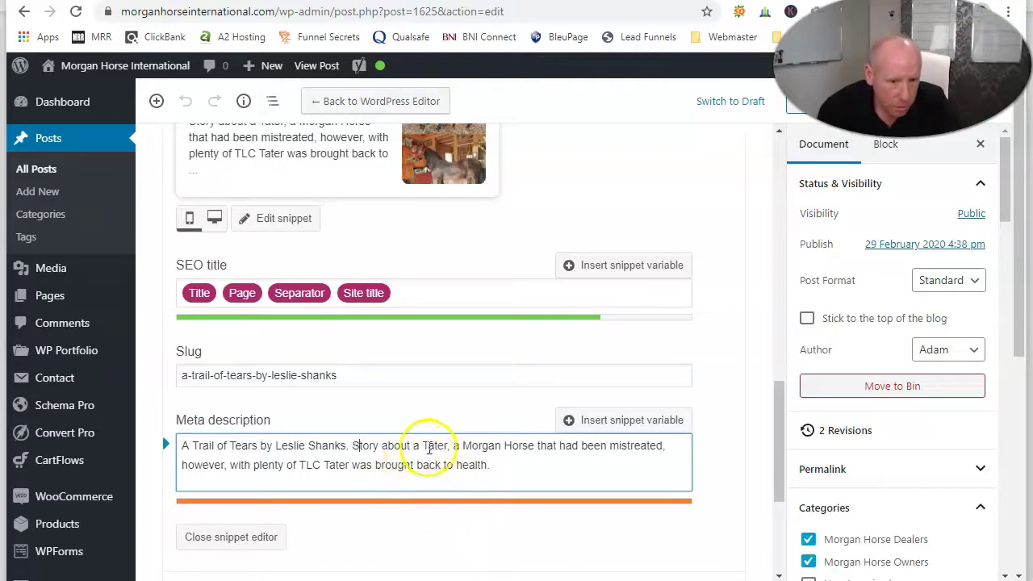
key(Delete)
key(Delete)
Step: Check the Yoast SEO analysis results for the focus keyphrase and update the post
scroll(468, 466, down, 1)
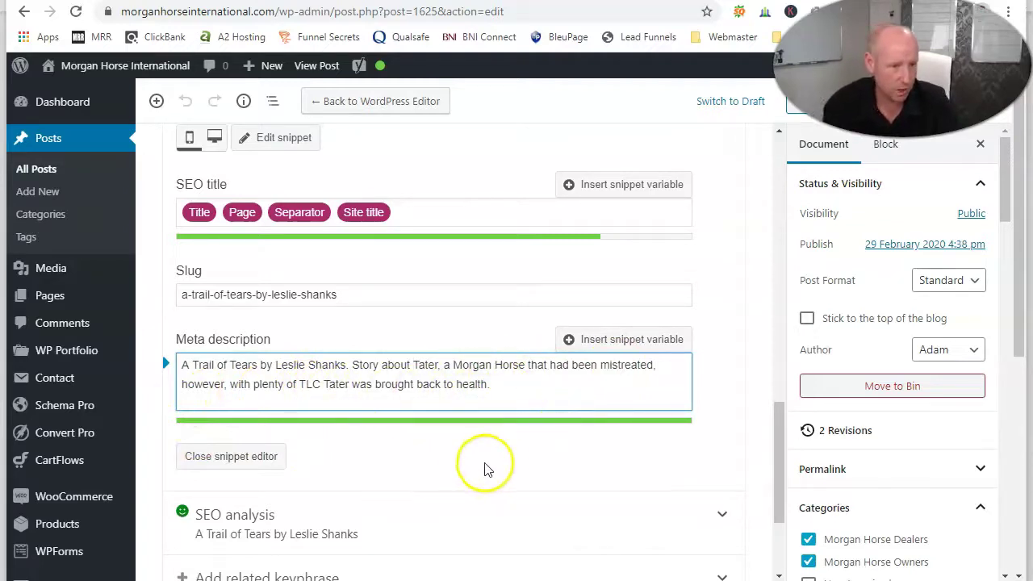
scroll(473, 469, down, 2)
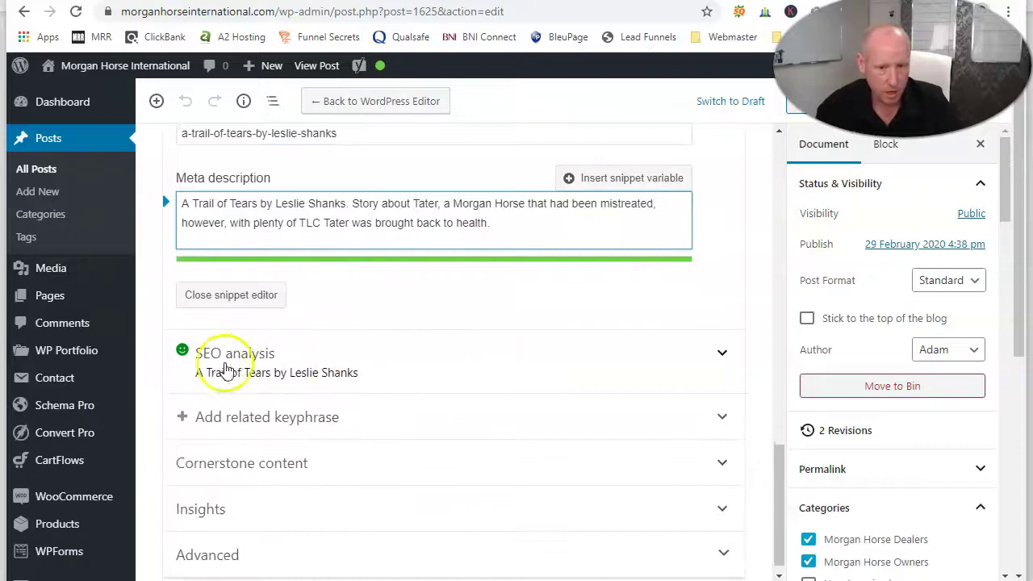
click(532, 379)
scroll(530, 373, down, 2)
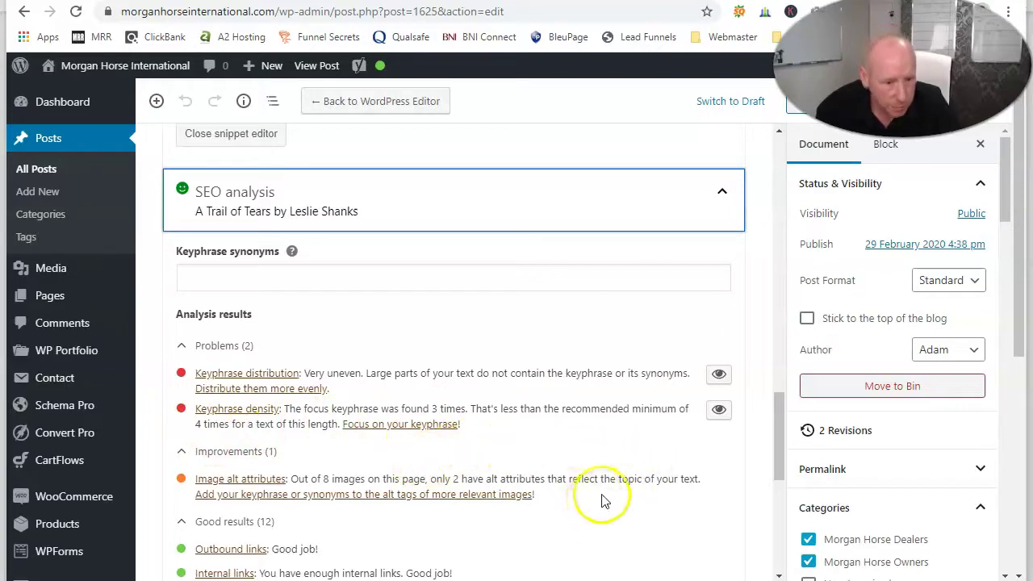
scroll(524, 459, up, 5)
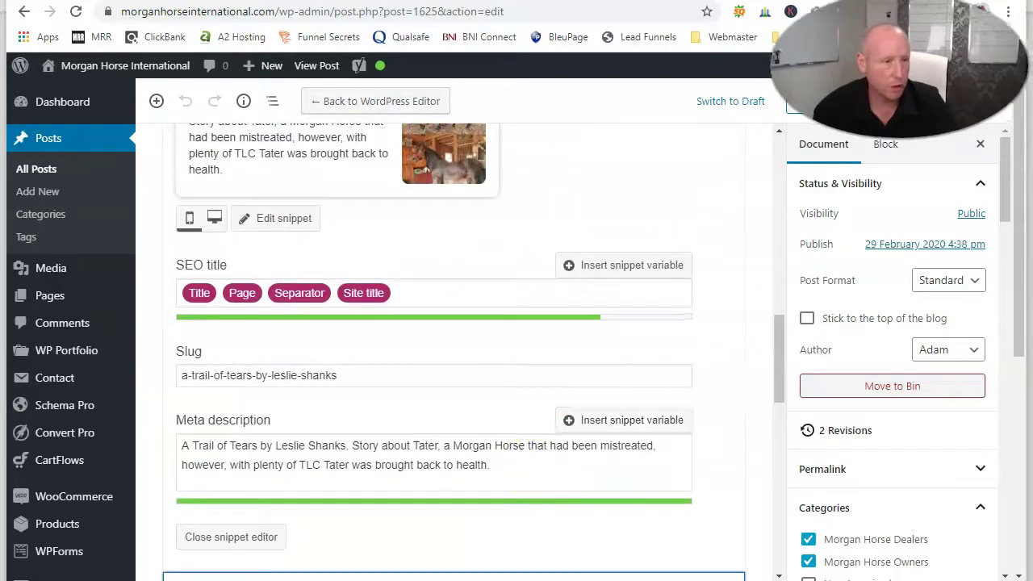
click(875, 101)
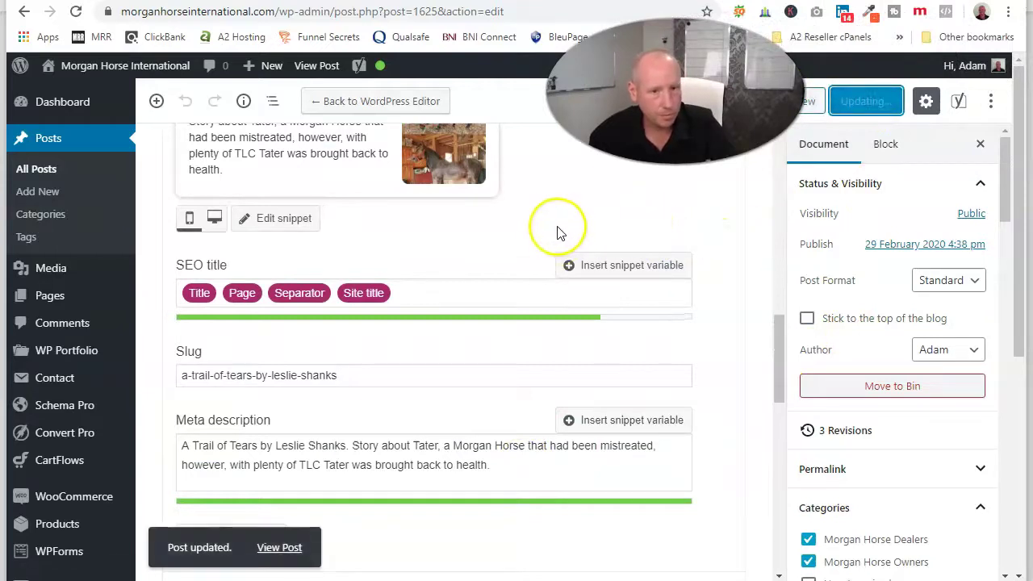
Step: Copy the full post title and reopen the post in Elementor
scroll(556, 232, up, 6)
scroll(546, 240, up, 3)
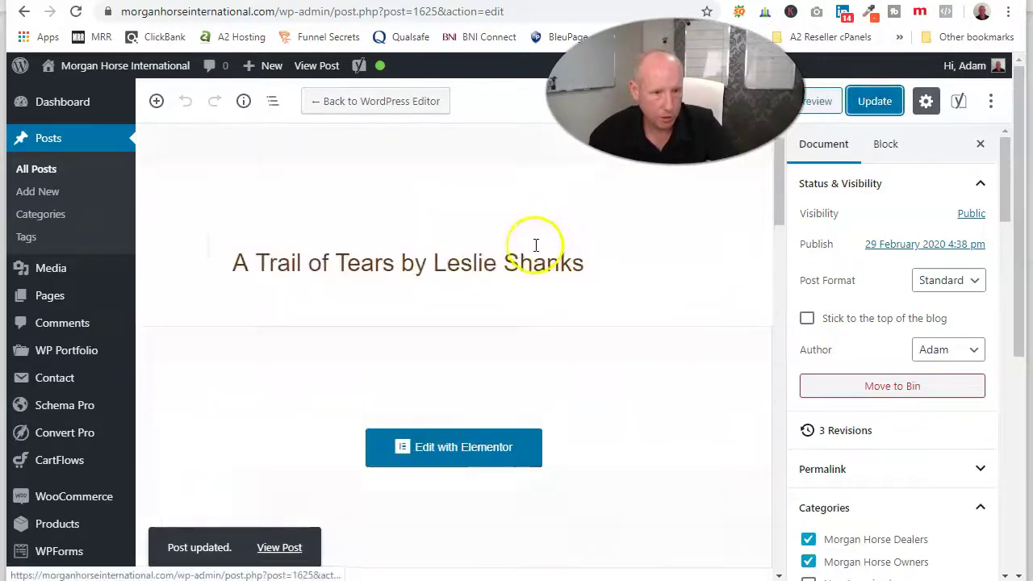
drag(594, 277, 223, 277)
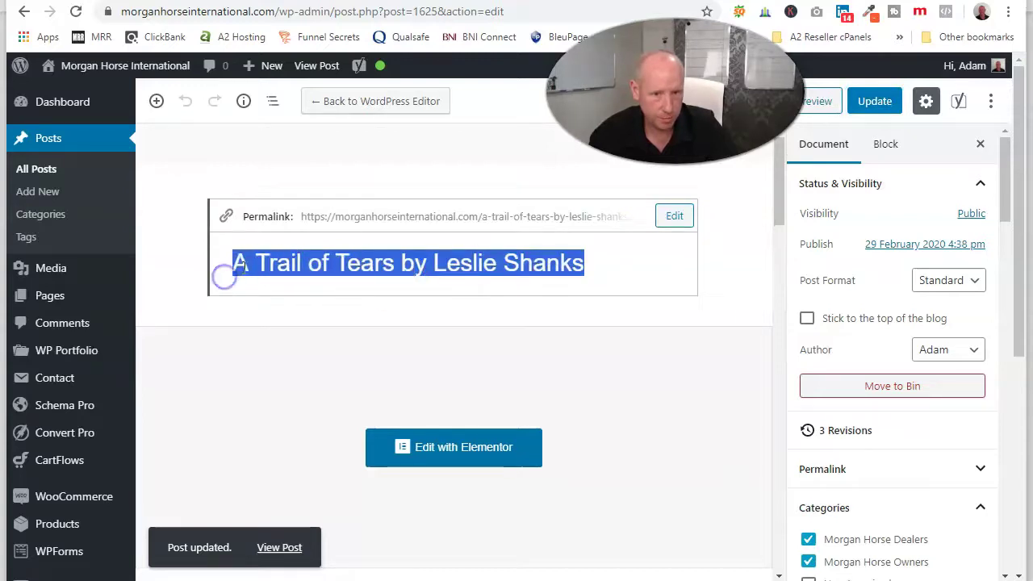
right_click(242, 268)
click(275, 324)
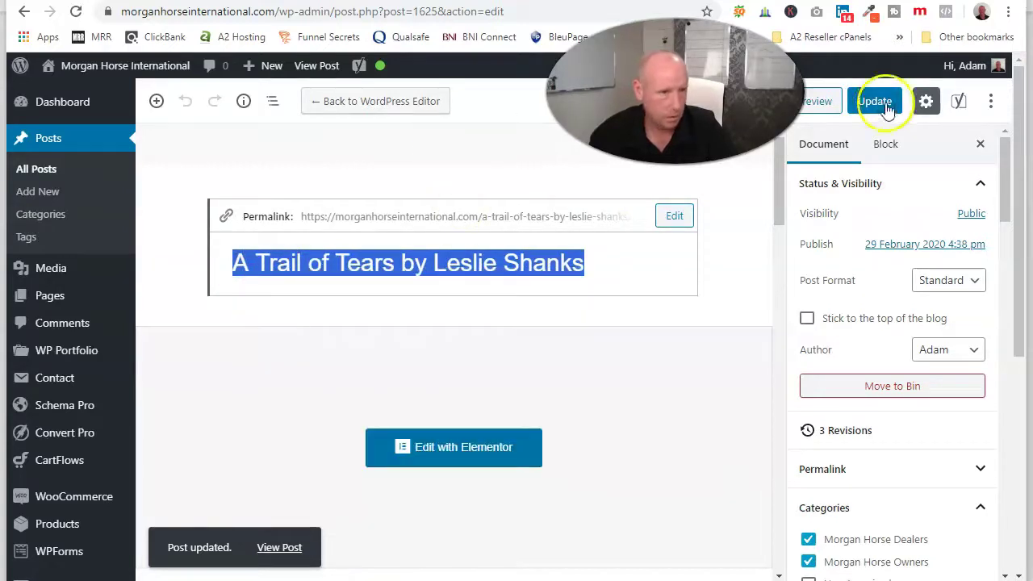
click(445, 445)
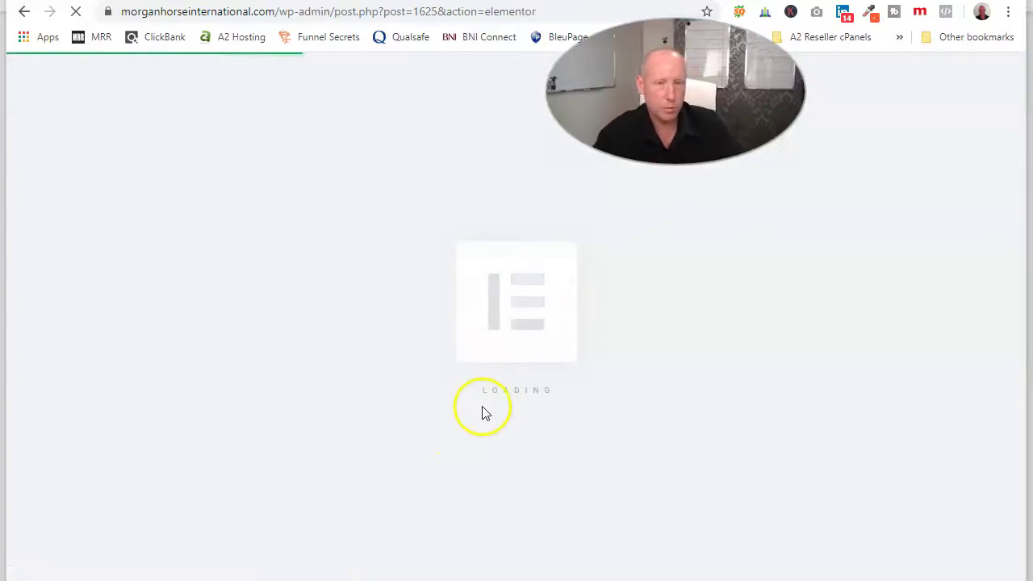
Step: Insert a two-column inner section between the article's last paragraph and the Contribute section
scroll(767, 352, down, 10)
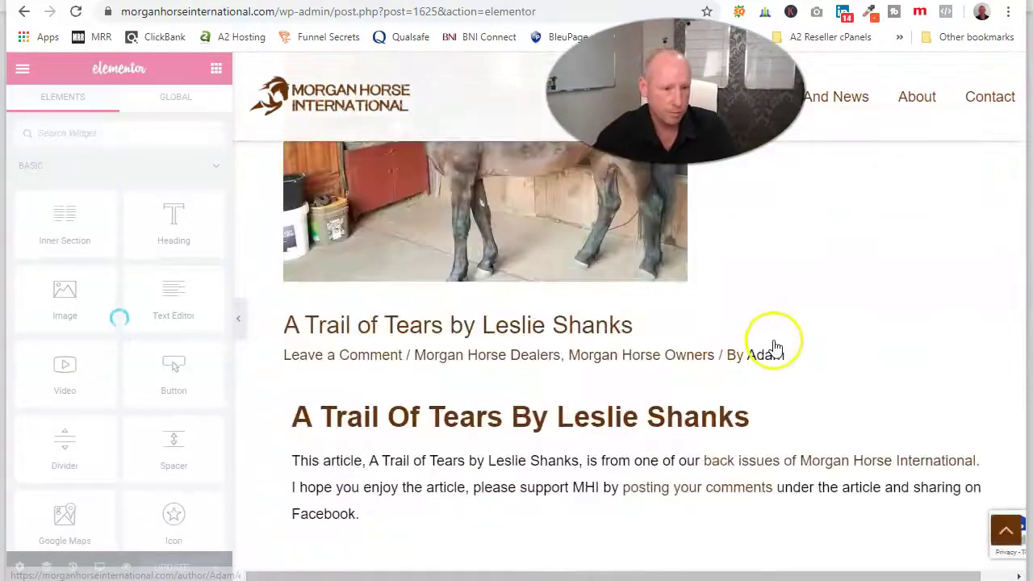
scroll(779, 363, down, 4)
scroll(756, 369, up, 3)
scroll(755, 370, down, 2)
scroll(746, 375, down, 18)
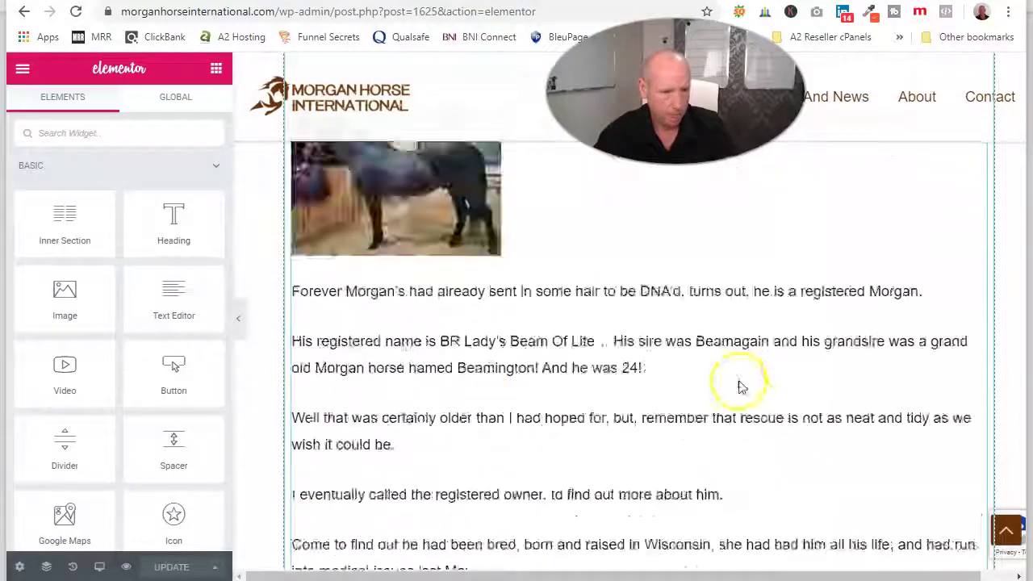
scroll(903, 330, down, 20)
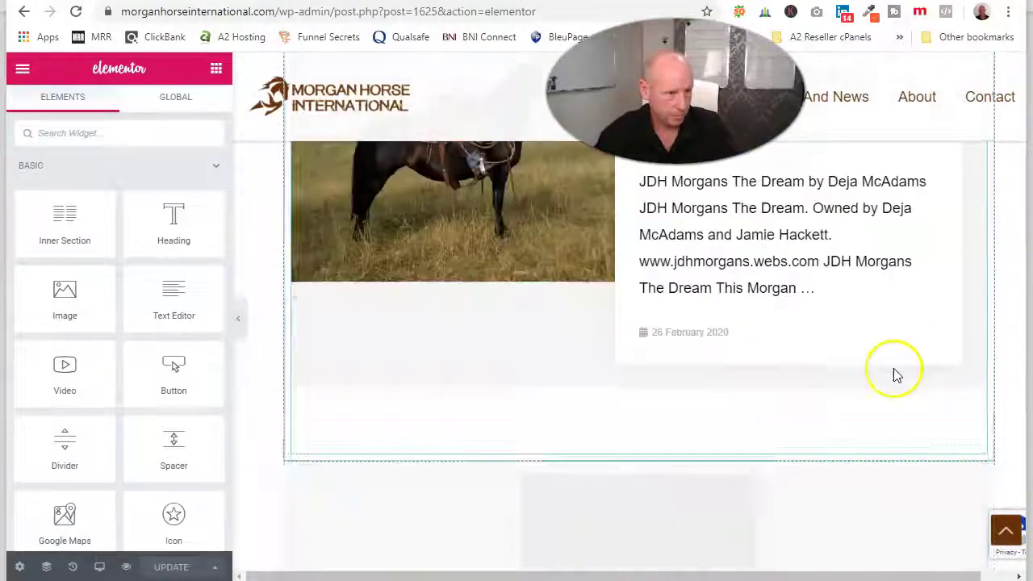
scroll(721, 452, up, 10)
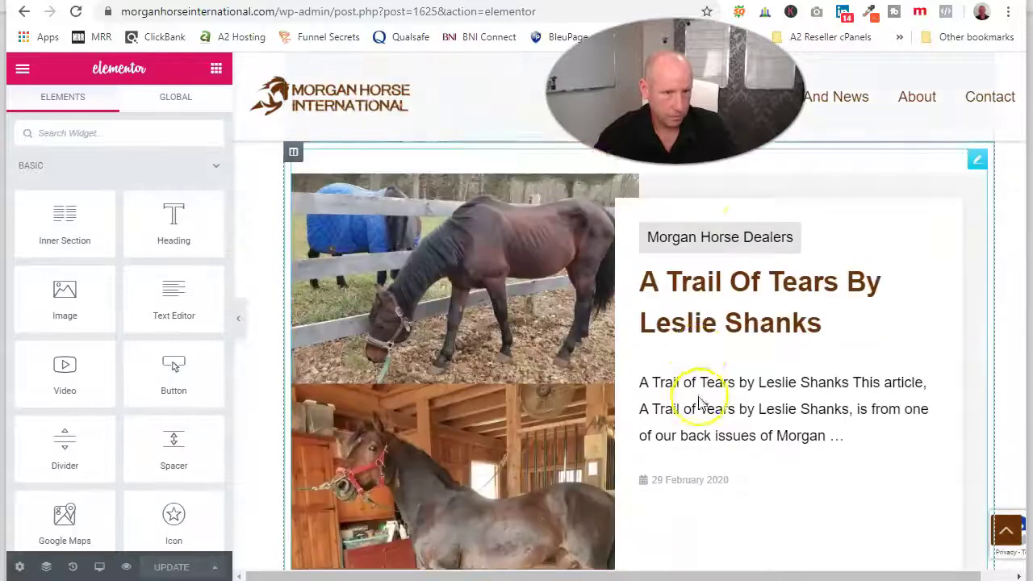
scroll(696, 399, up, 5)
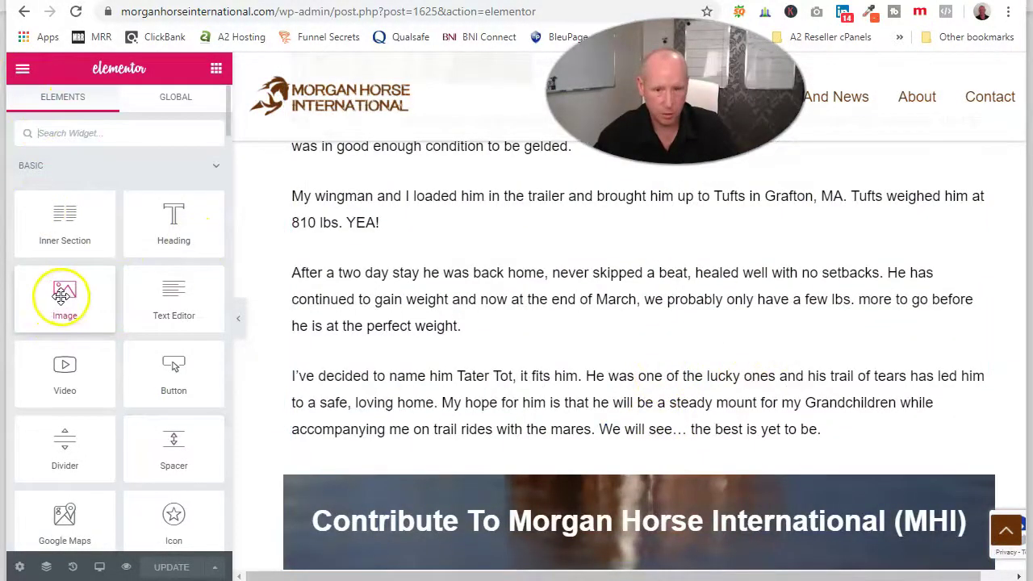
drag(55, 223, 611, 519)
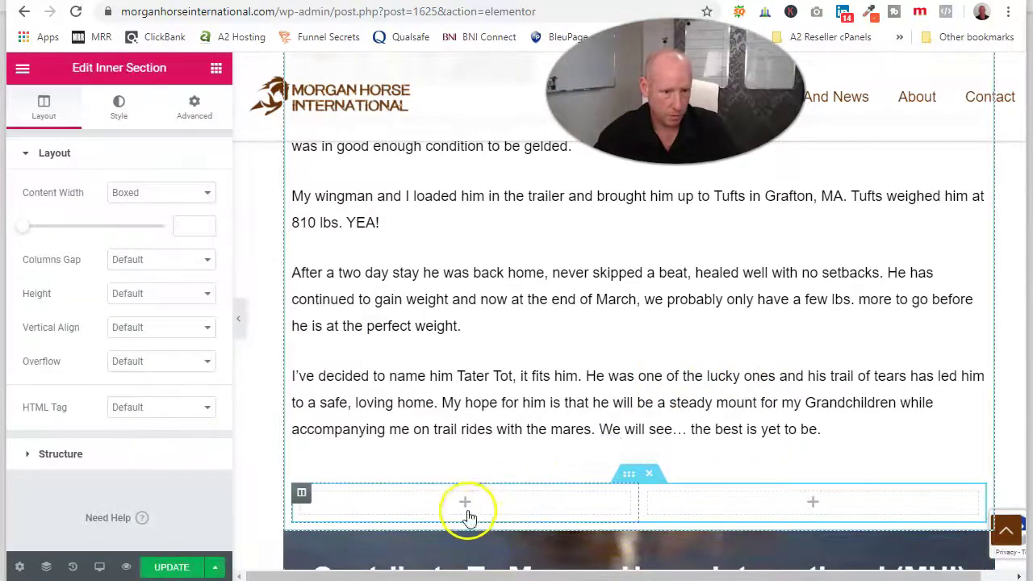
Step: Add an Image widget to the first column of the inner section and select Tater-In-March.jpg from the media library
click(23, 68)
click(22, 69)
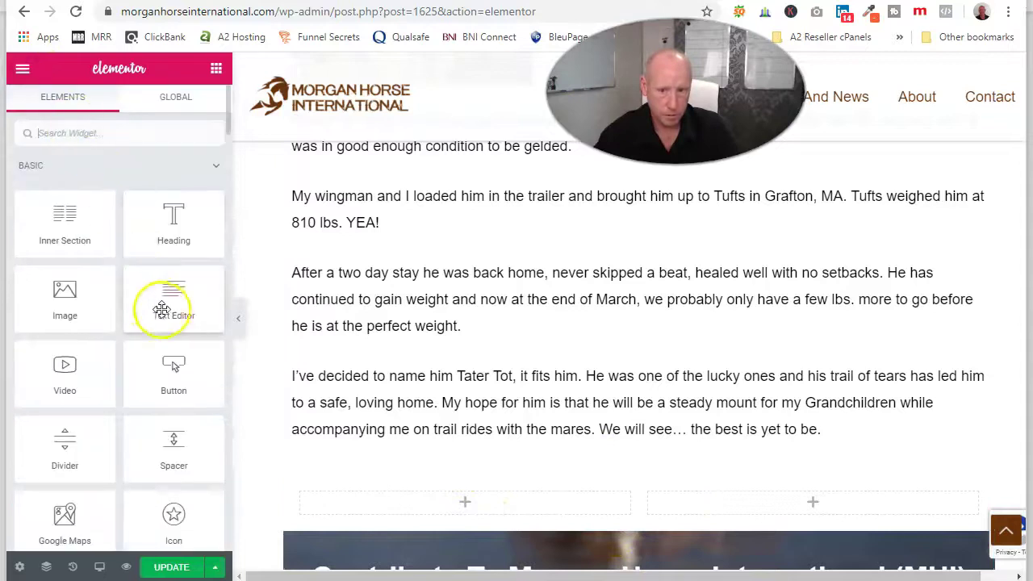
drag(64, 298, 539, 508)
click(138, 258)
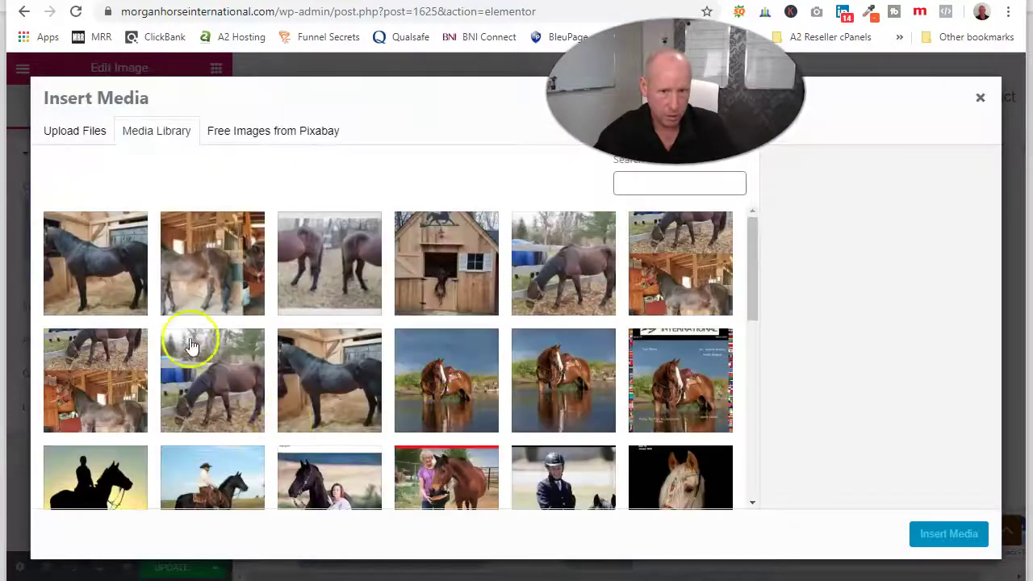
click(217, 287)
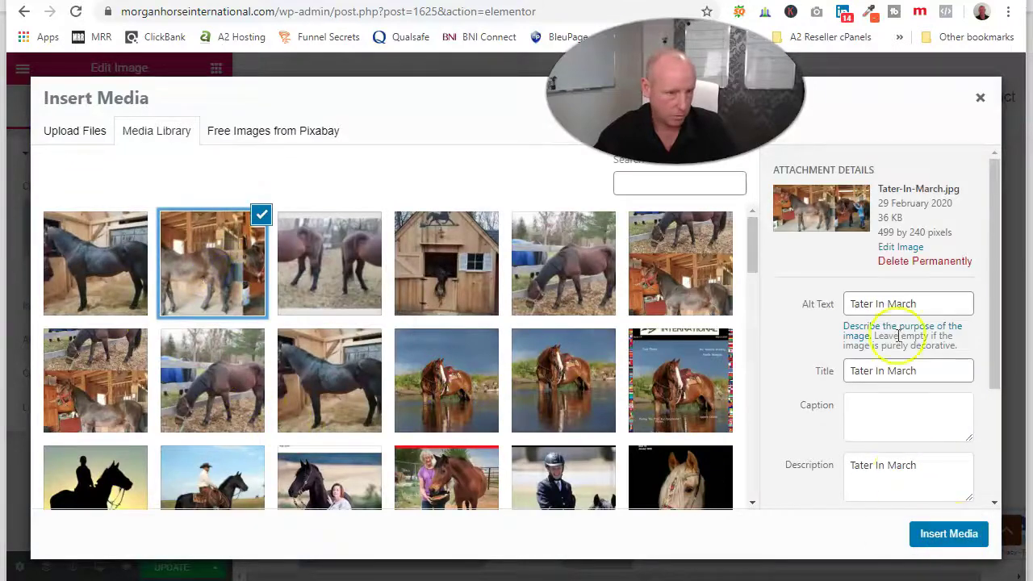
Step: Replace the Tater-In-March.jpg alt text, title and description with the copied post title and insert the image
drag(913, 303, 836, 306)
right_click(837, 305)
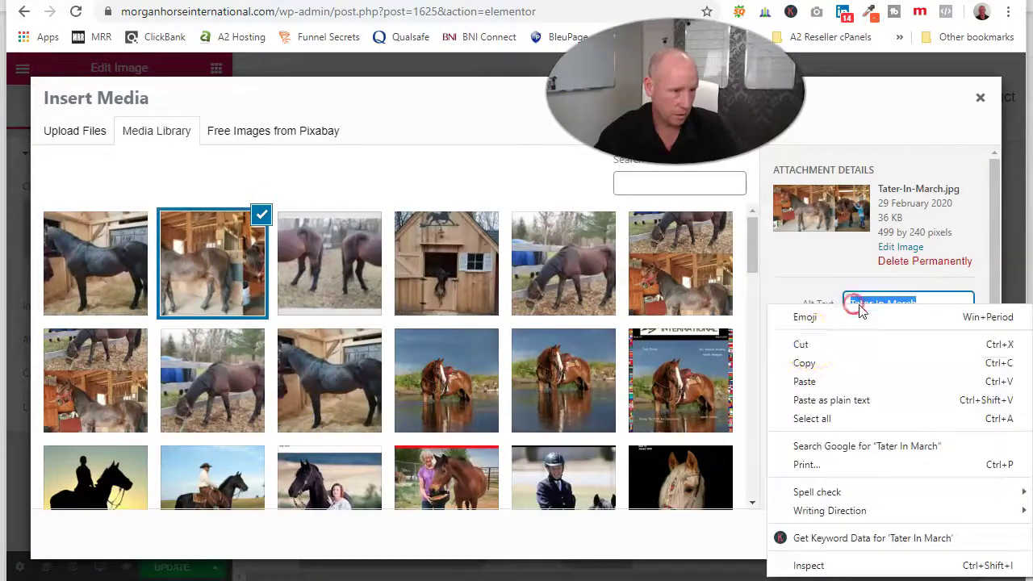
click(805, 379)
drag(922, 371, 815, 390)
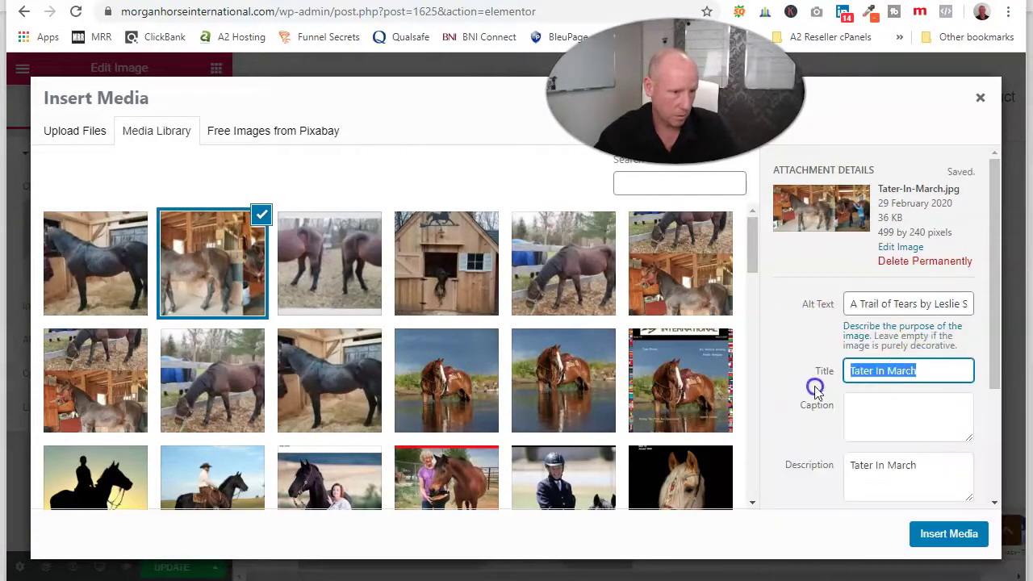
right_click(883, 372)
click(822, 453)
drag(917, 466, 824, 475)
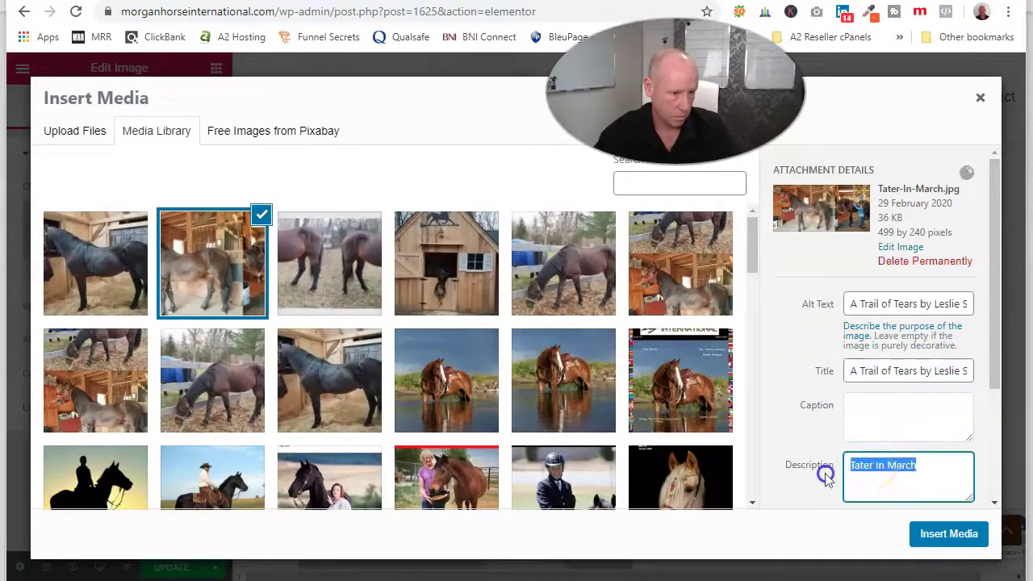
right_click(876, 454)
click(818, 261)
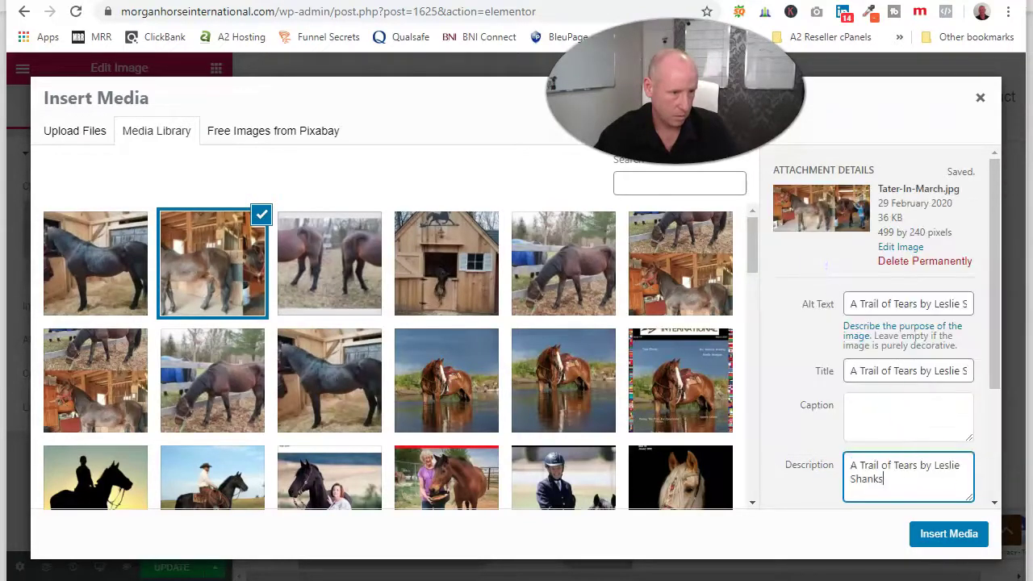
click(928, 534)
scroll(715, 530, down, 3)
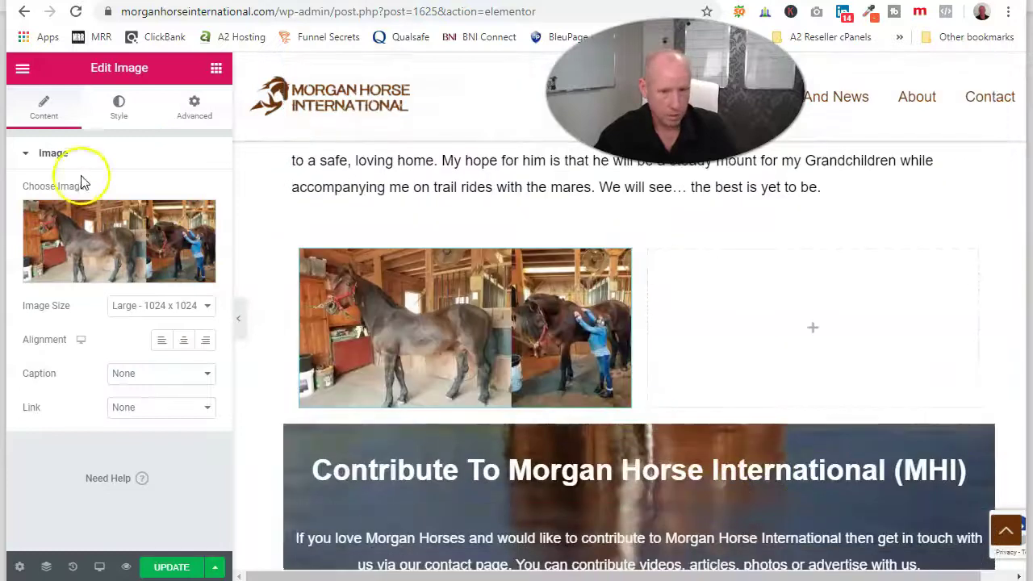
Step: Add a centred Heading widget containing the copied post title to the second column of the inner section
click(39, 75)
click(28, 70)
drag(165, 216, 775, 331)
drag(202, 212, 4, 227)
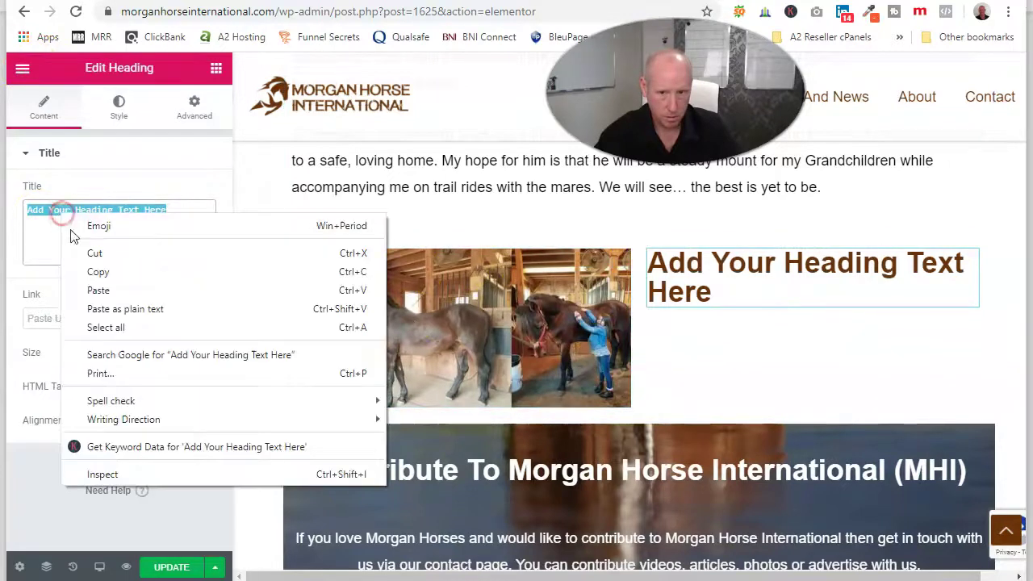
click(101, 289)
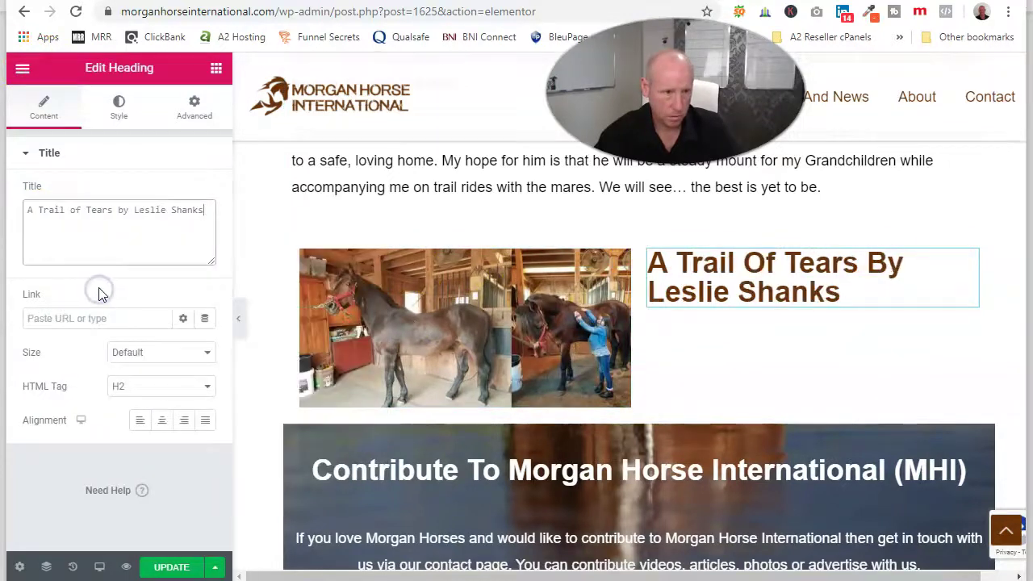
click(161, 419)
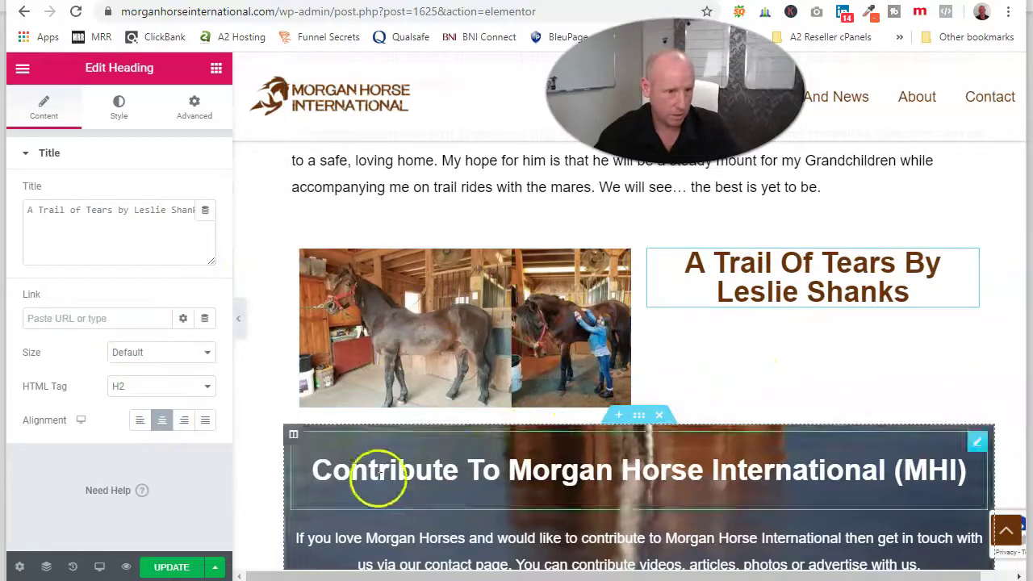
Step: Update the post and exit Elementor to the WordPress post editor
click(148, 559)
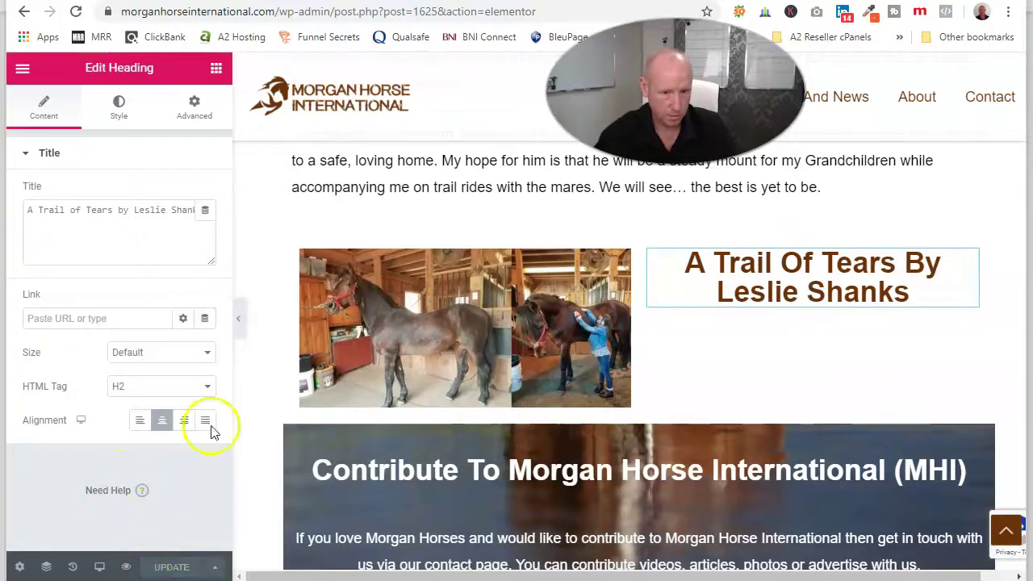
click(25, 71)
click(139, 525)
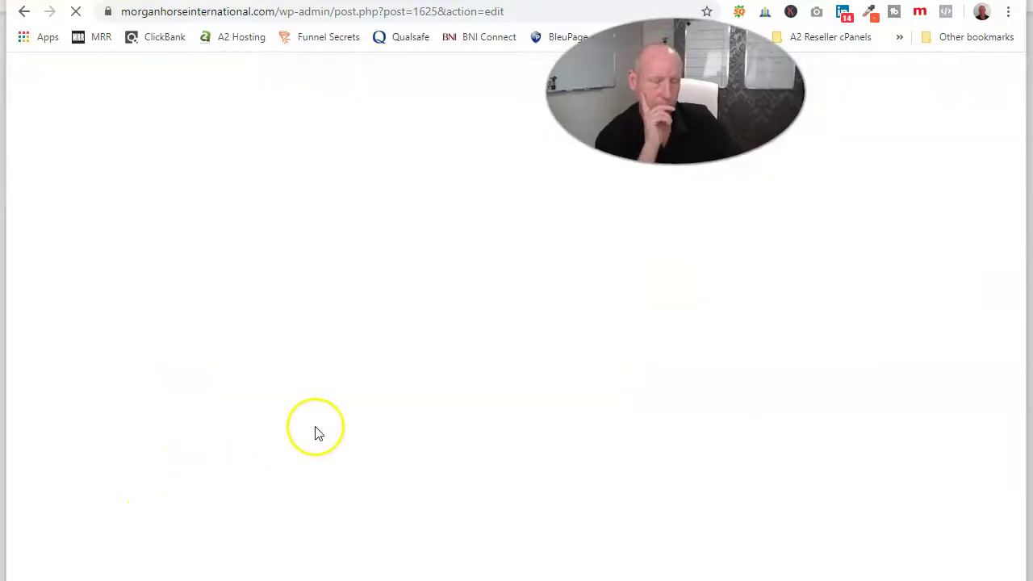
Step: Review the problems and good results in the Yoast SEO analysis for the focus keyphrase and update the post again
scroll(678, 452, down, 8)
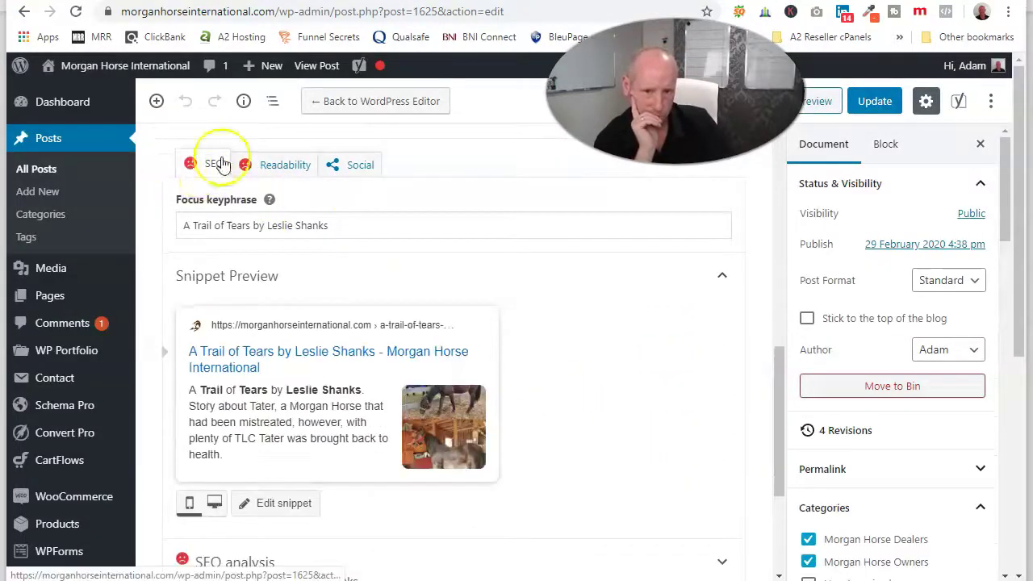
scroll(581, 415, down, 3)
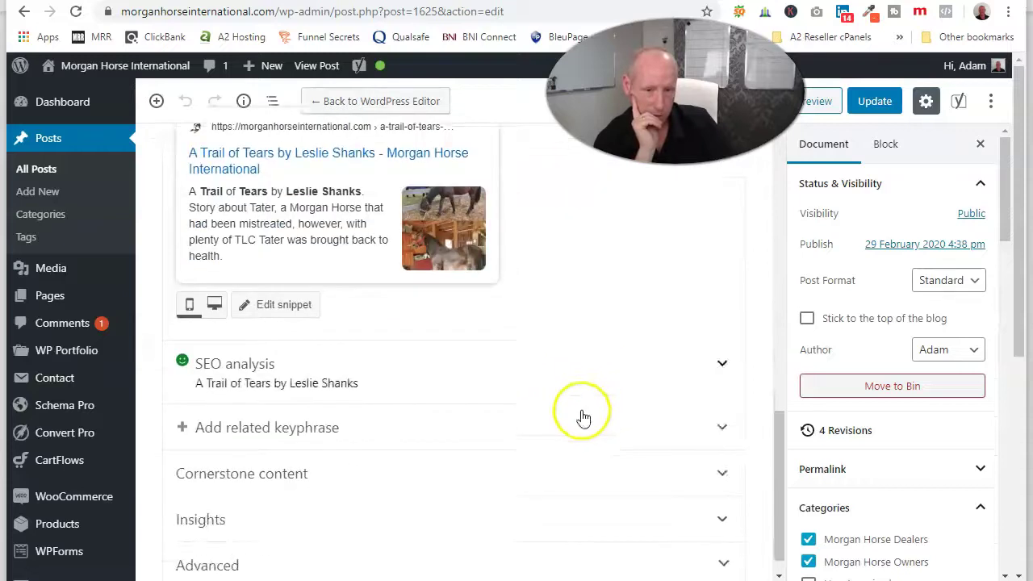
click(388, 365)
scroll(512, 431, down, 2)
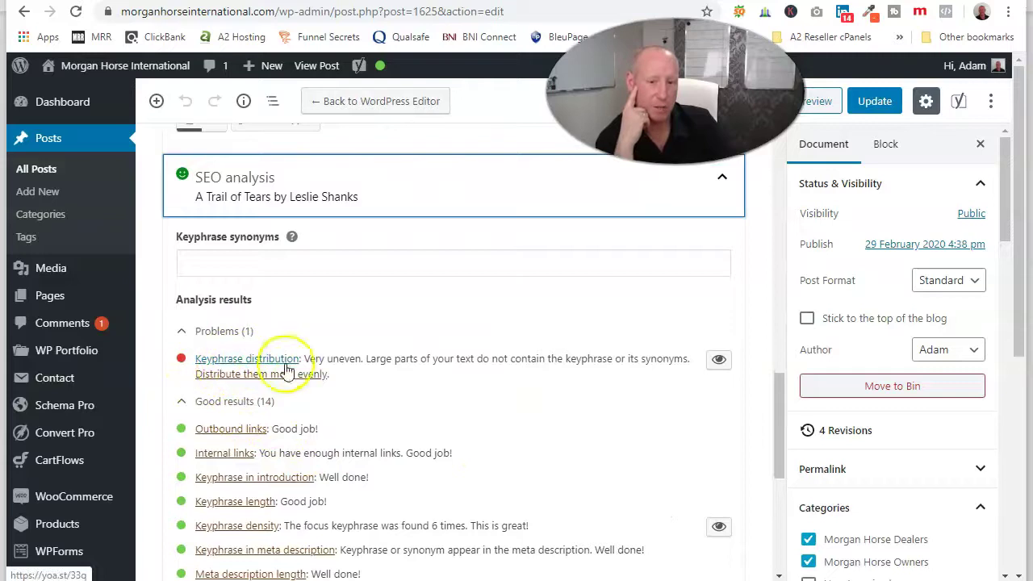
scroll(242, 363, down, 2)
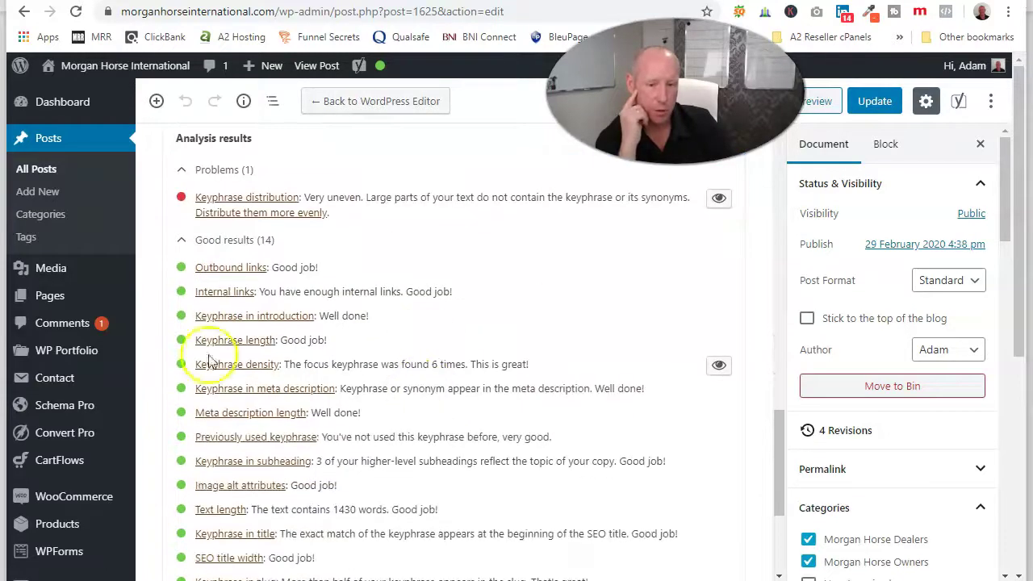
scroll(239, 484, down, 3)
scroll(234, 322, up, 2)
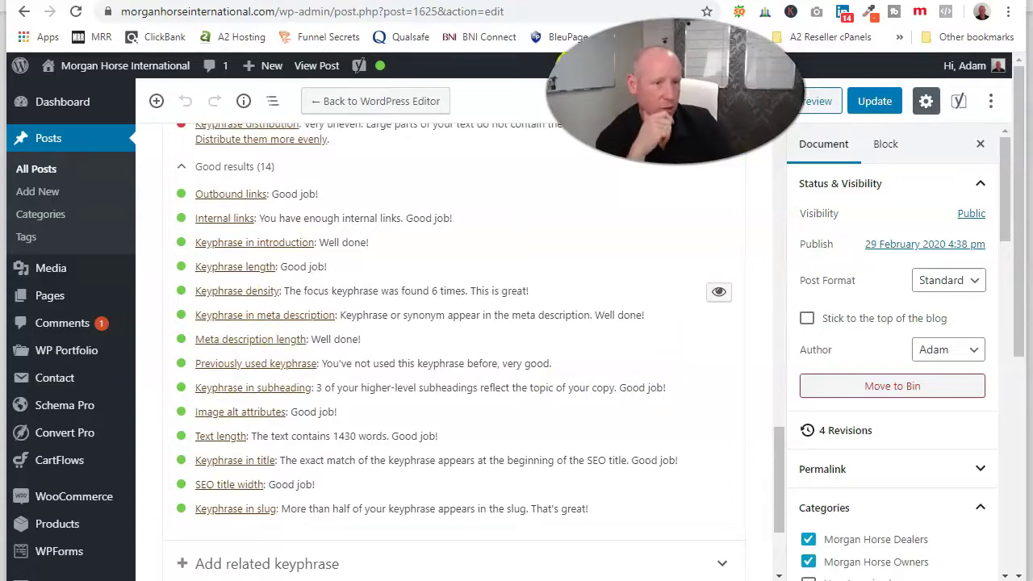
click(878, 110)
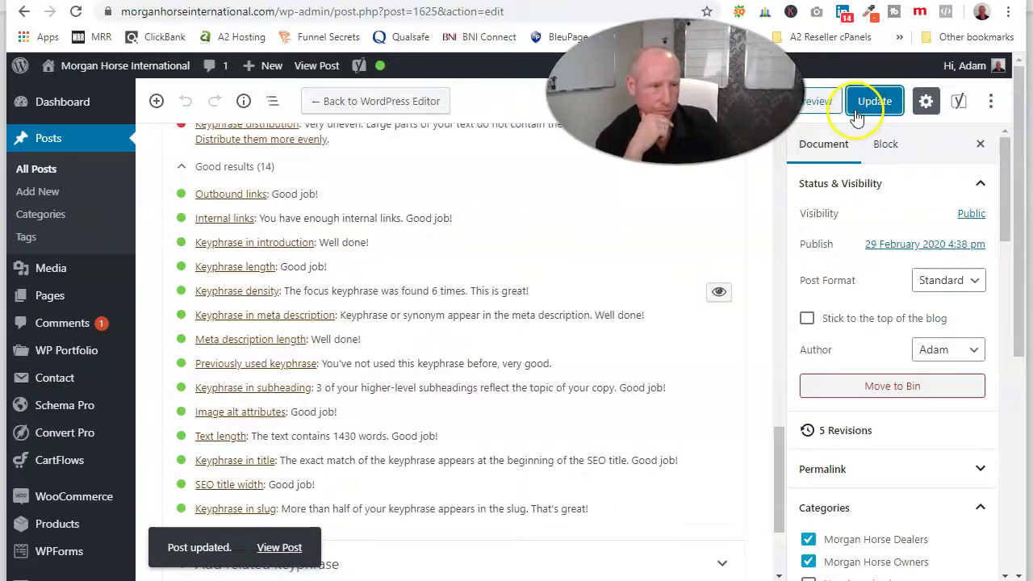
Step: Reload the Morgan Horse Articles And News page and check how the new article is listed
click(254, 2)
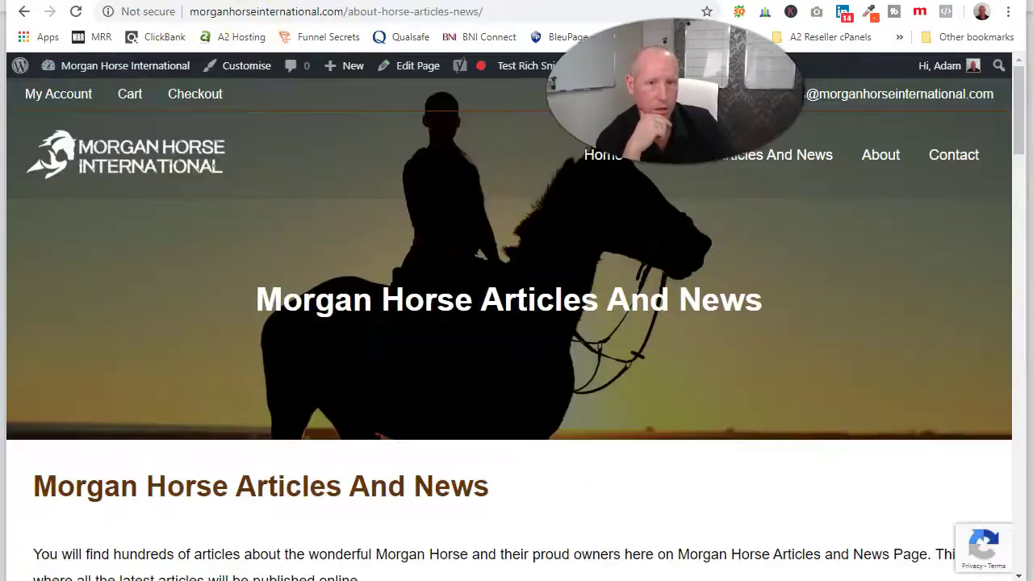
click(76, 12)
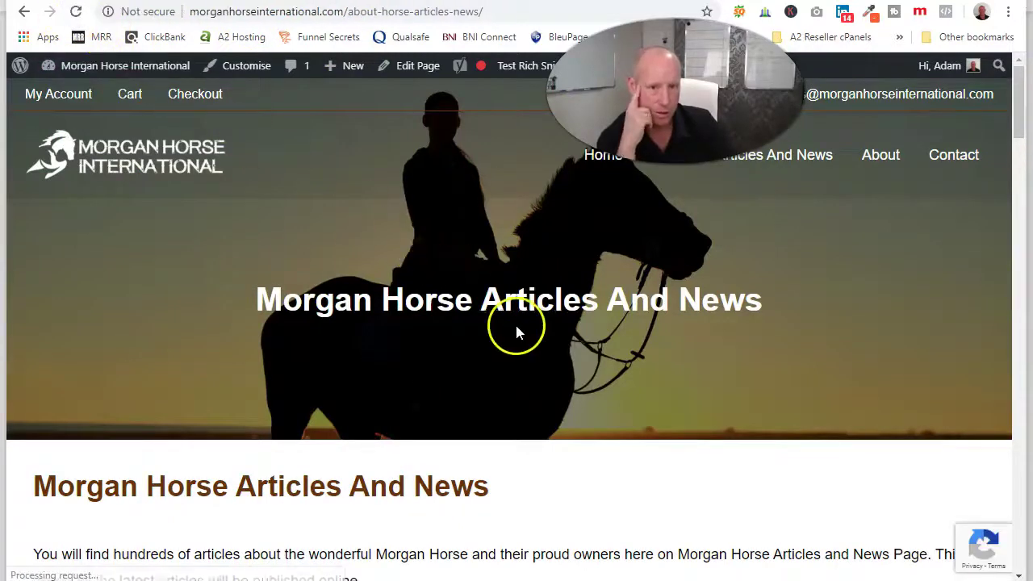
scroll(509, 323, down, 6)
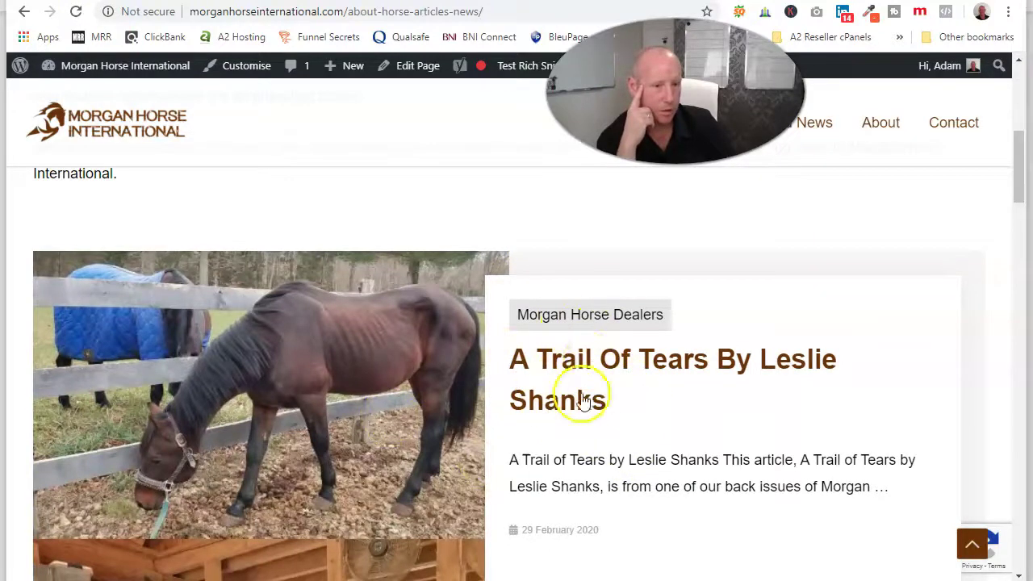
scroll(771, 395, down, 2)
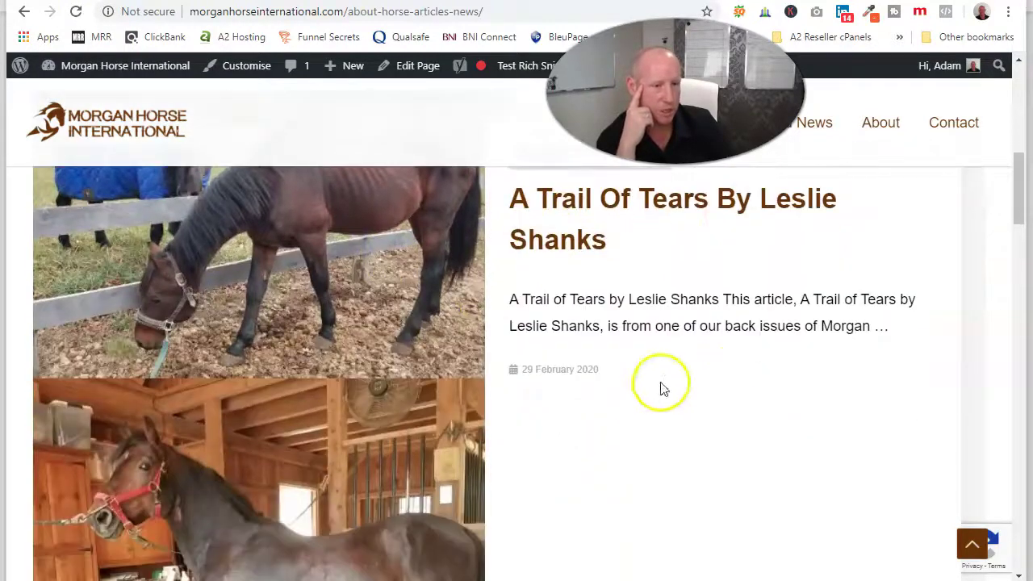
scroll(264, 248, down, 3)
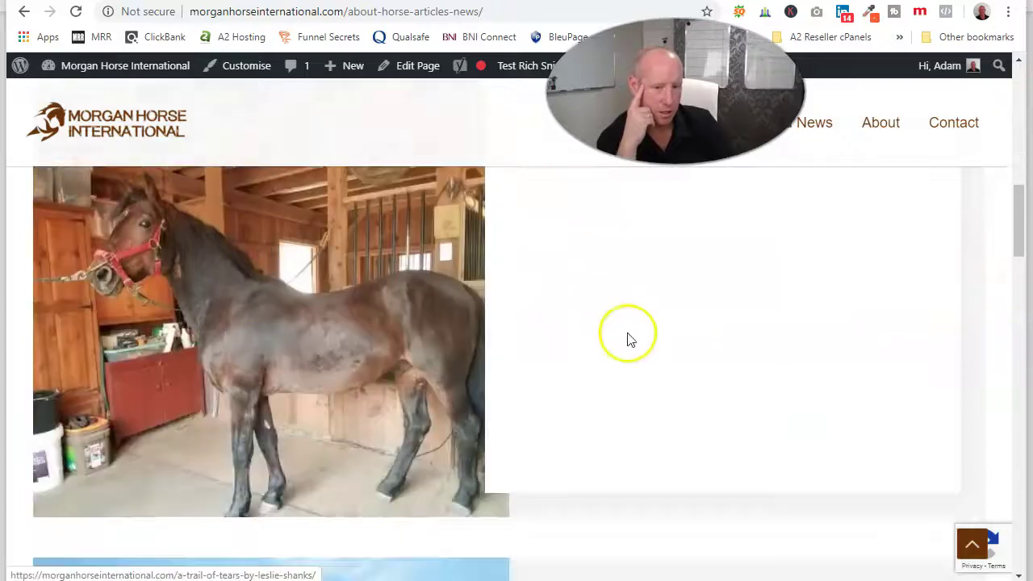
scroll(622, 347, up, 3)
Step: Open the published "A Trail of Tears" article and examine its text and images down to the closing image and heading
click(611, 281)
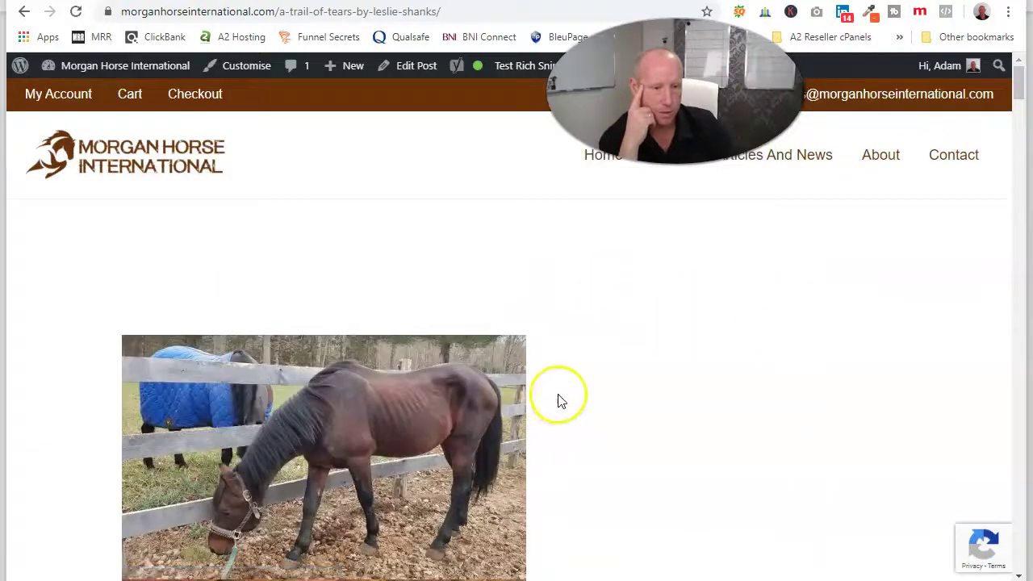
scroll(556, 400, down, 3)
scroll(563, 404, down, 5)
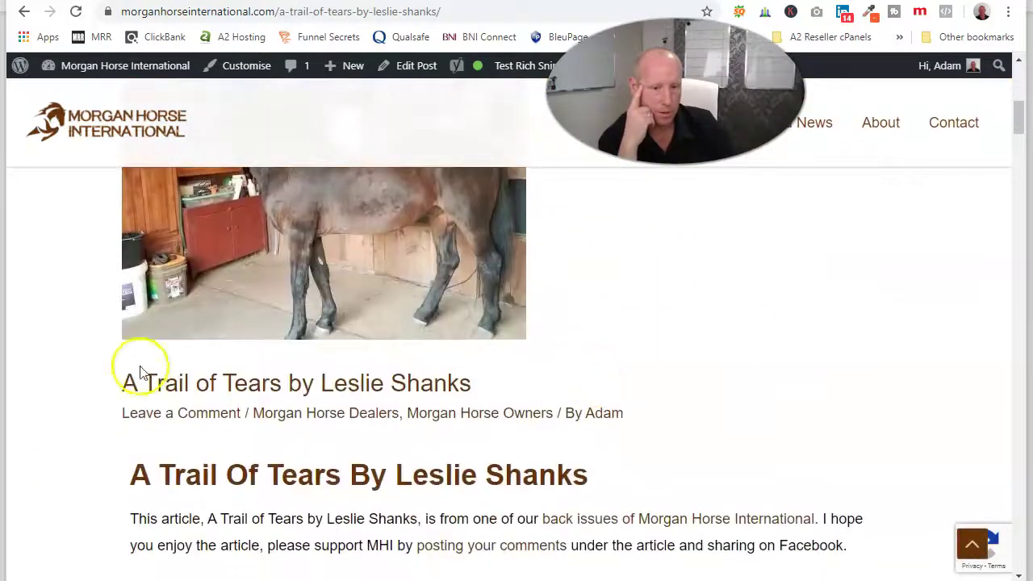
scroll(476, 422, down, 15)
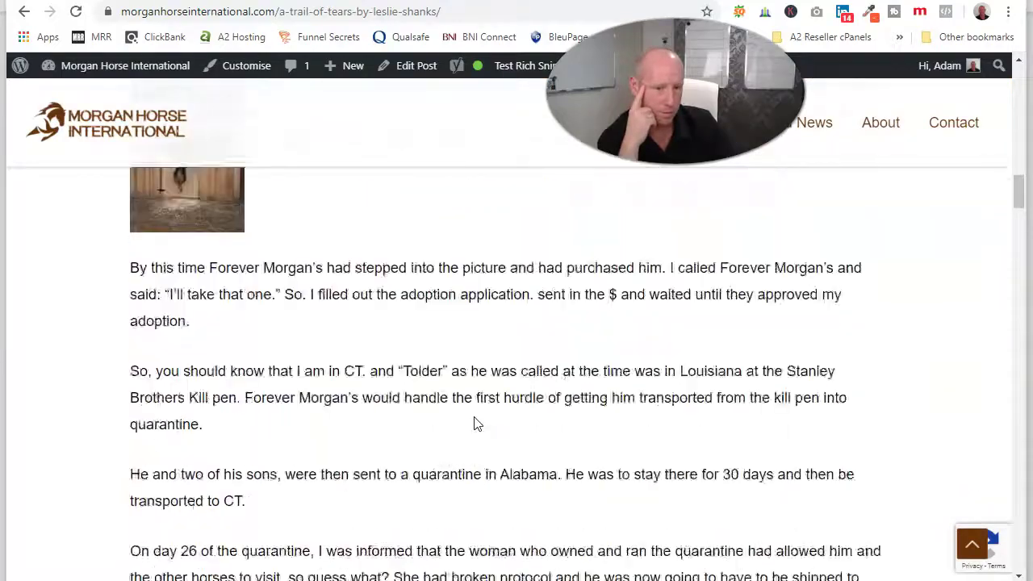
scroll(476, 422, down, 15)
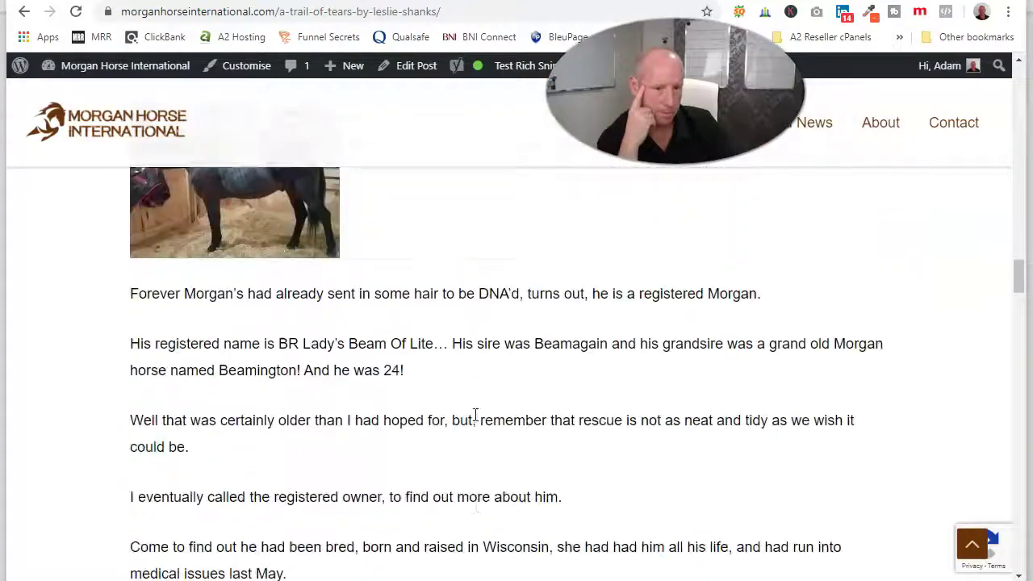
scroll(477, 417, down, 12)
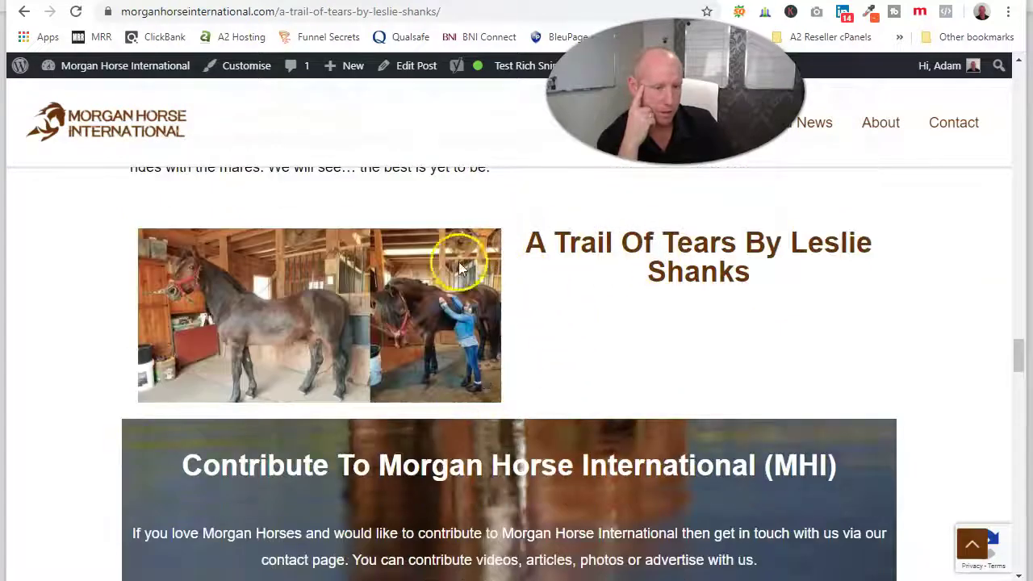
Step: Examine the Contribute section, the listed articles and the comment form below the published article
scroll(605, 347, down, 2)
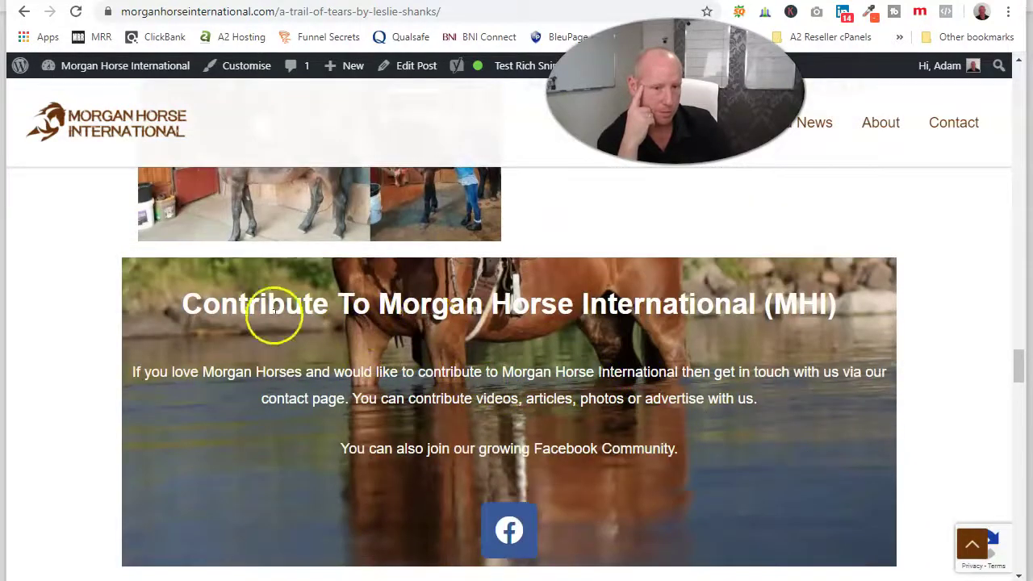
scroll(592, 343, down, 4)
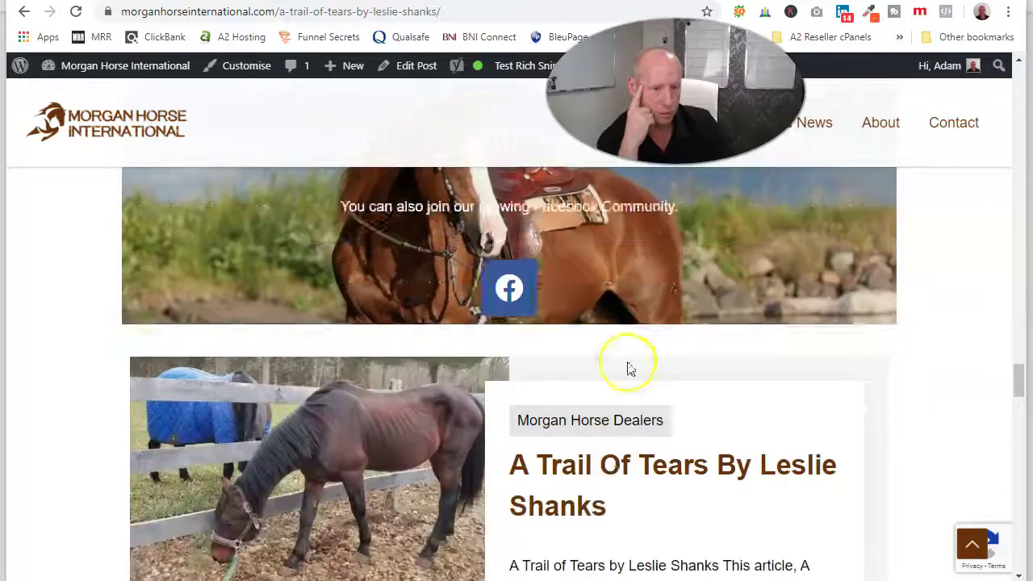
scroll(636, 352, down, 2)
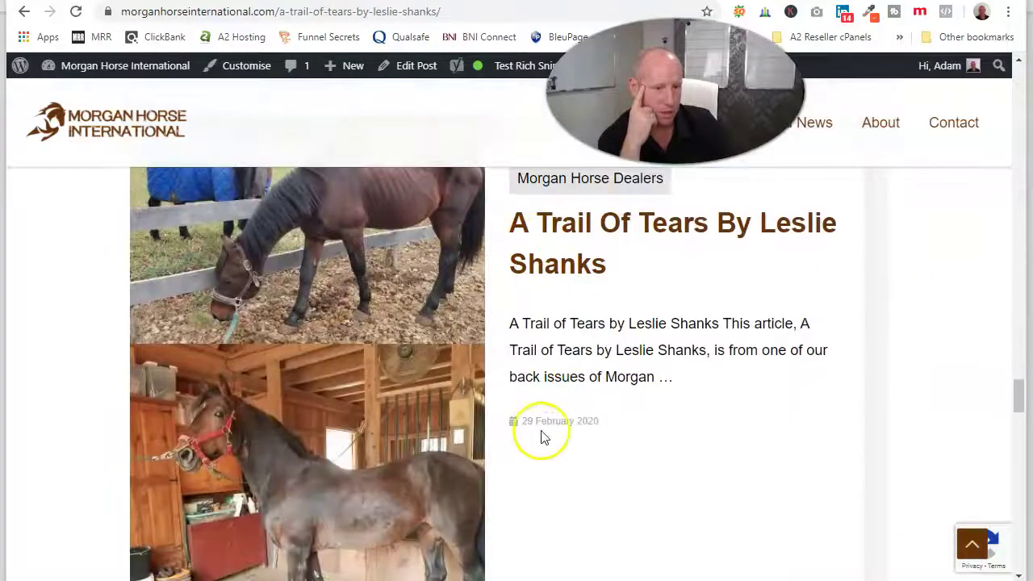
scroll(542, 436, down, 6)
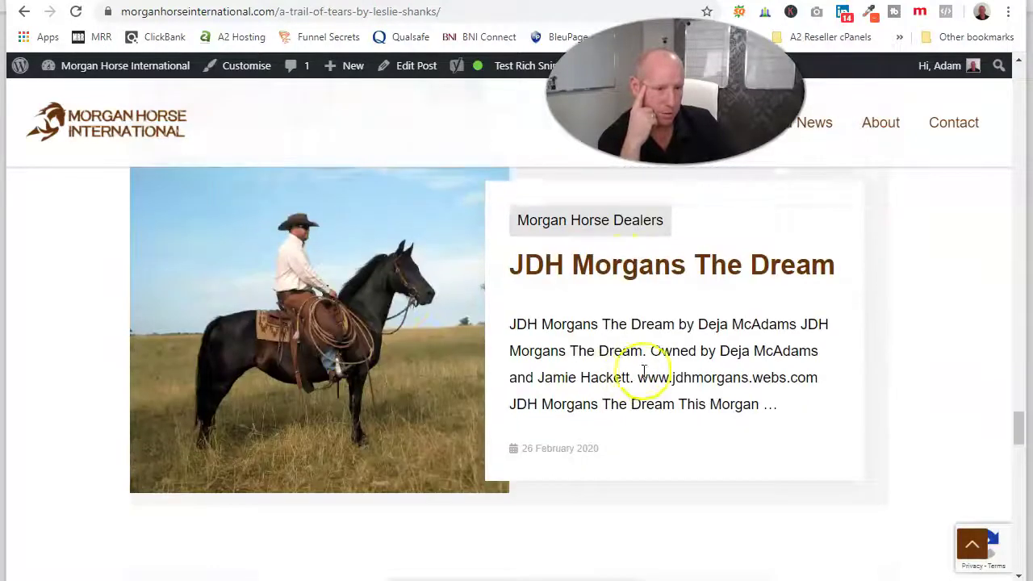
scroll(643, 370, down, 6)
scroll(653, 431, down, 3)
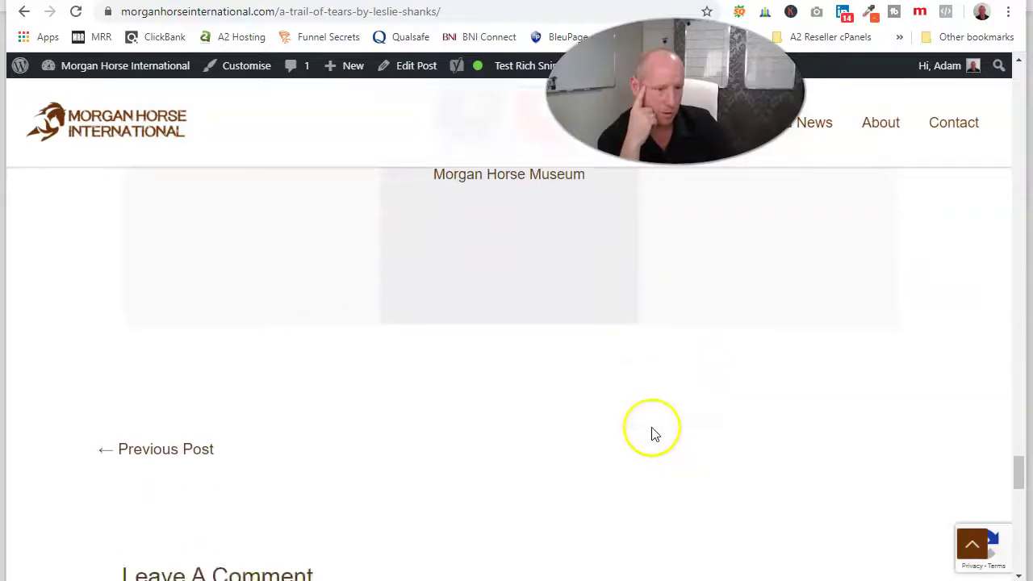
scroll(653, 434, down, 2)
scroll(204, 284, down, 2)
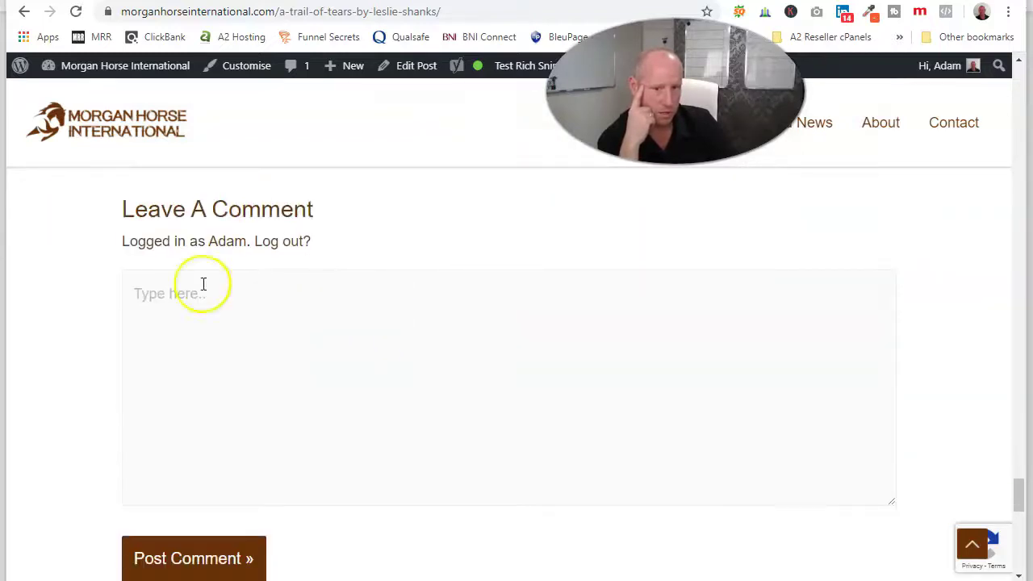
scroll(337, 411, down, 4)
Step: Go back to the article's introduction and test the "posting your comments" link
scroll(362, 427, up, 9)
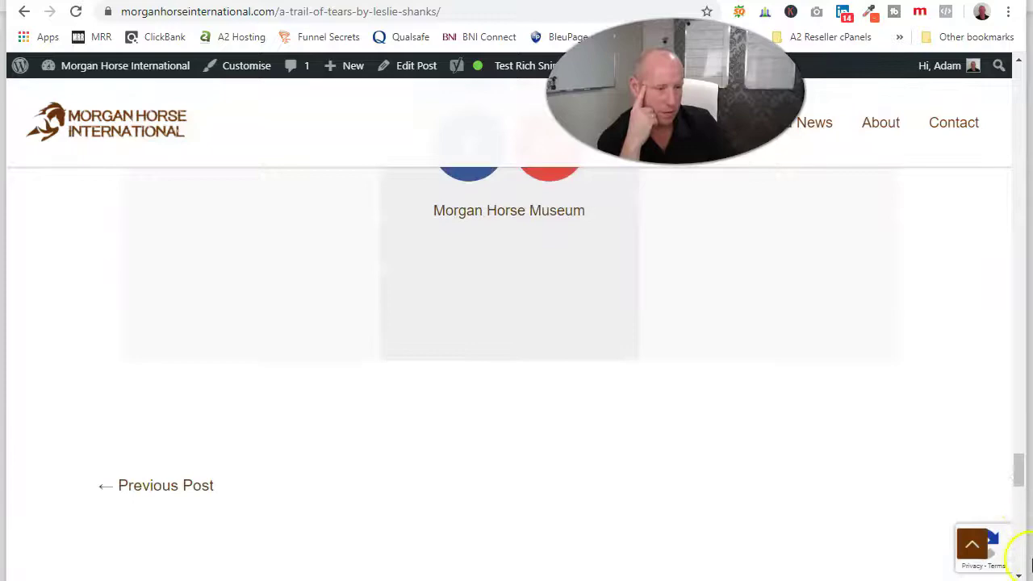
drag(1023, 473, 1027, 130)
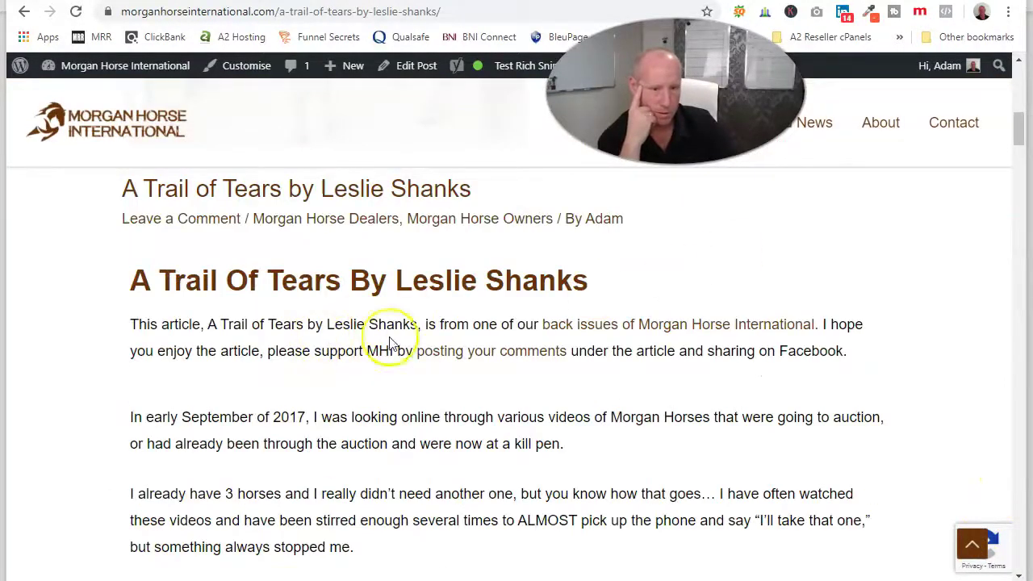
click(498, 351)
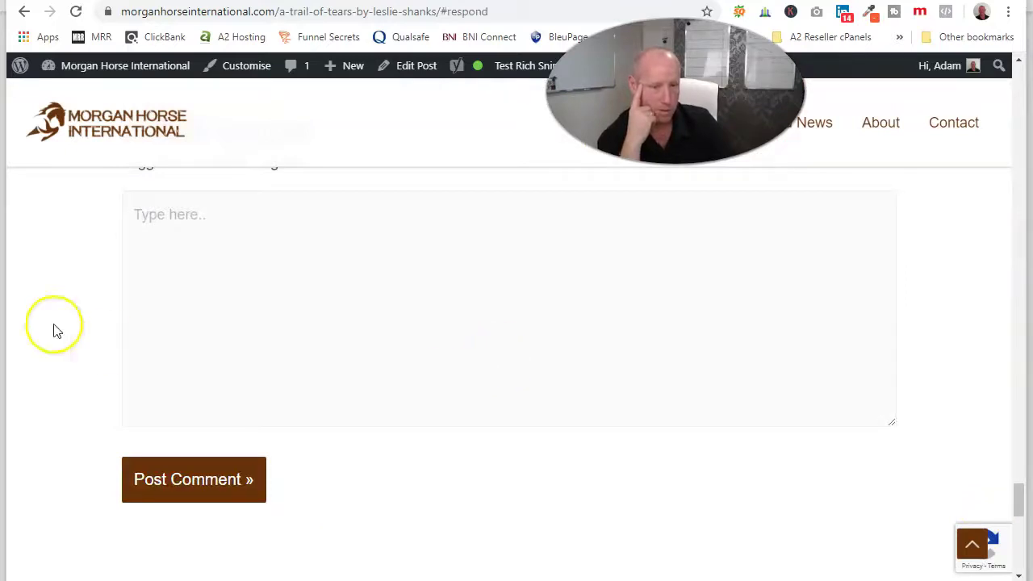
Step: Look back over the published article from the comment form up to its opening horse image
scroll(140, 348, up, 2)
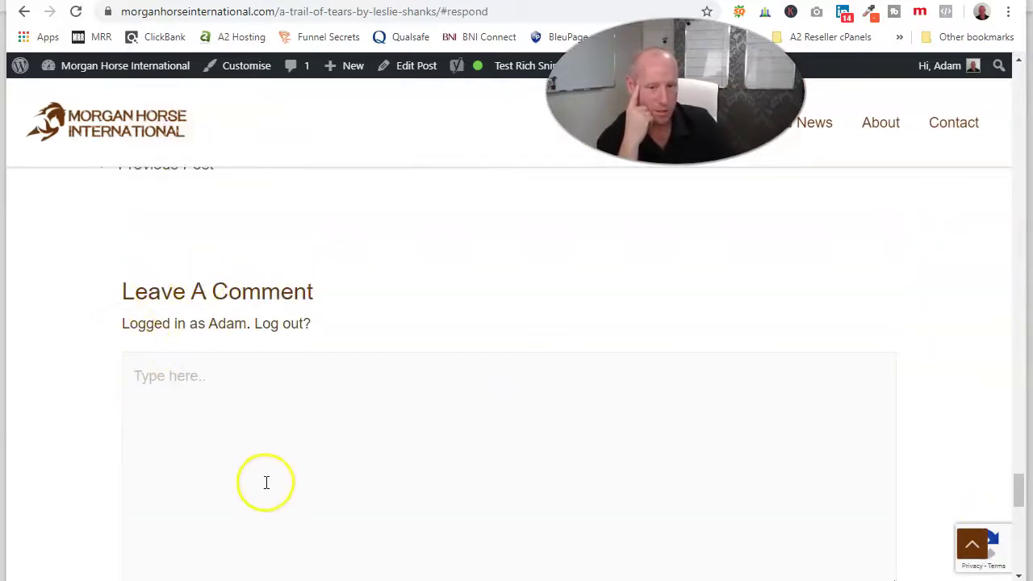
scroll(267, 484, up, 10)
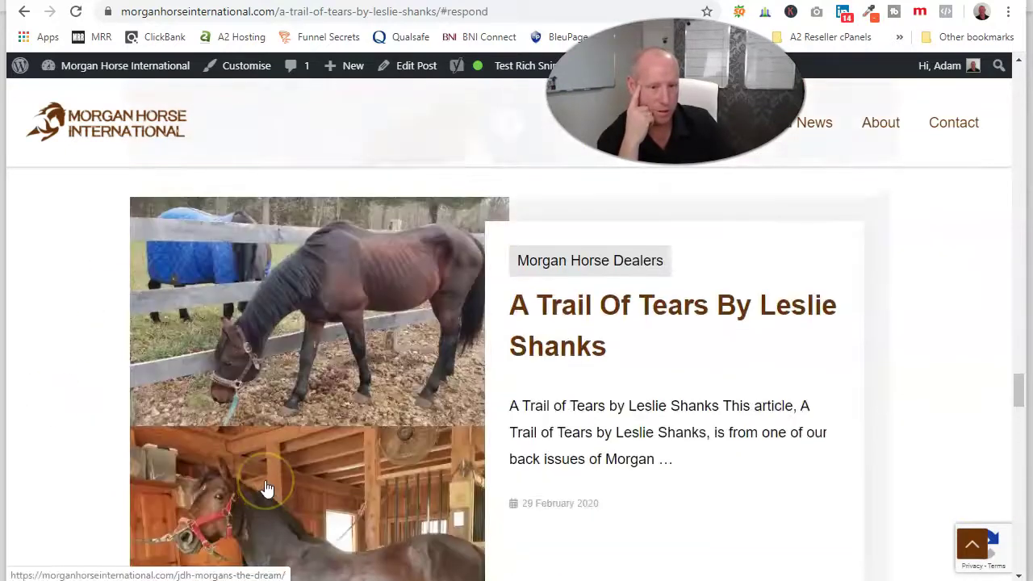
scroll(266, 488, up, 10)
scroll(597, 450, up, 20)
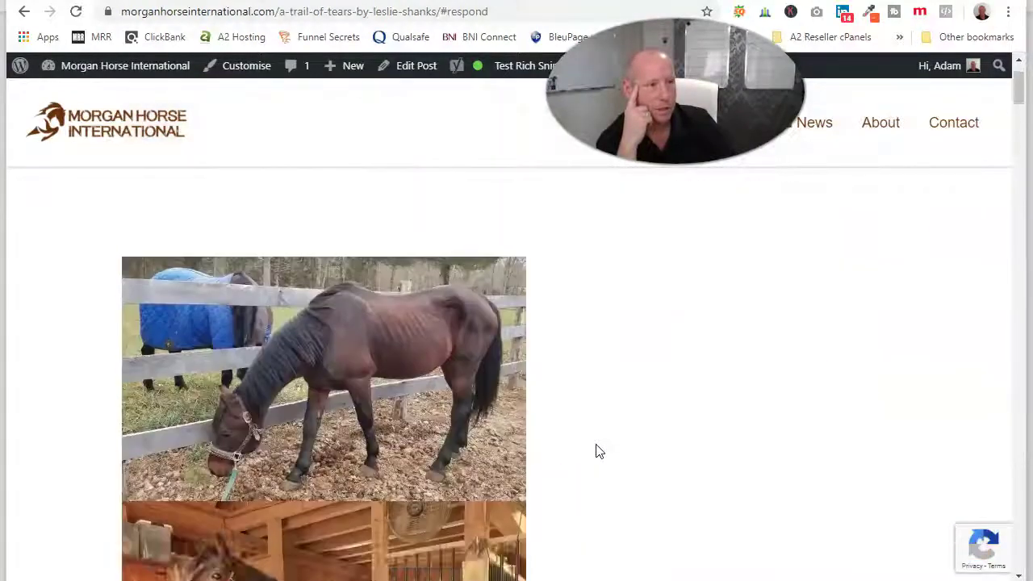
scroll(597, 450, up, 3)
click(305, 79)
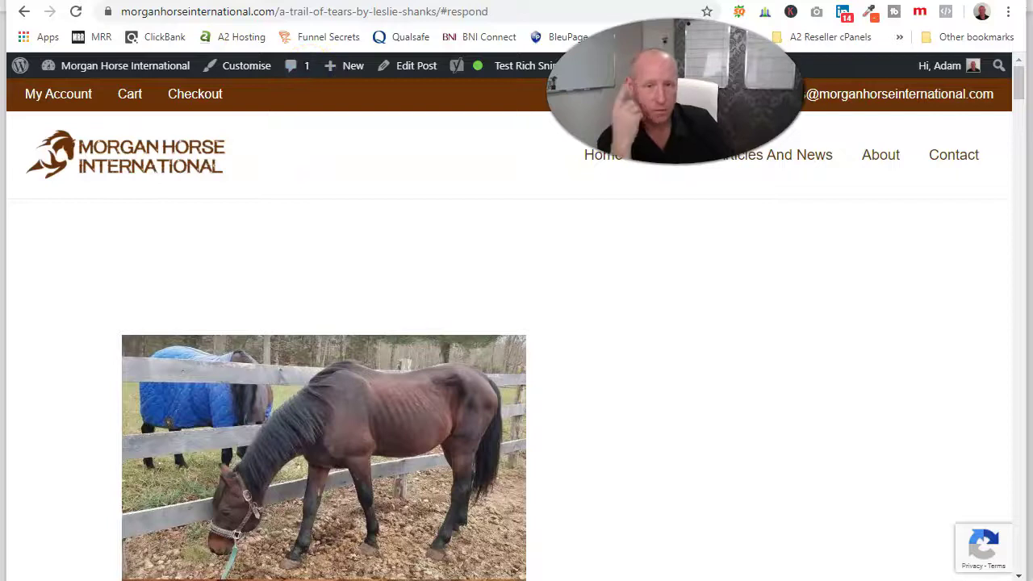
Step: Return to the article's WordPress editor and review its Yoast SEO analysis, snippet preview and post title
click(306, 1)
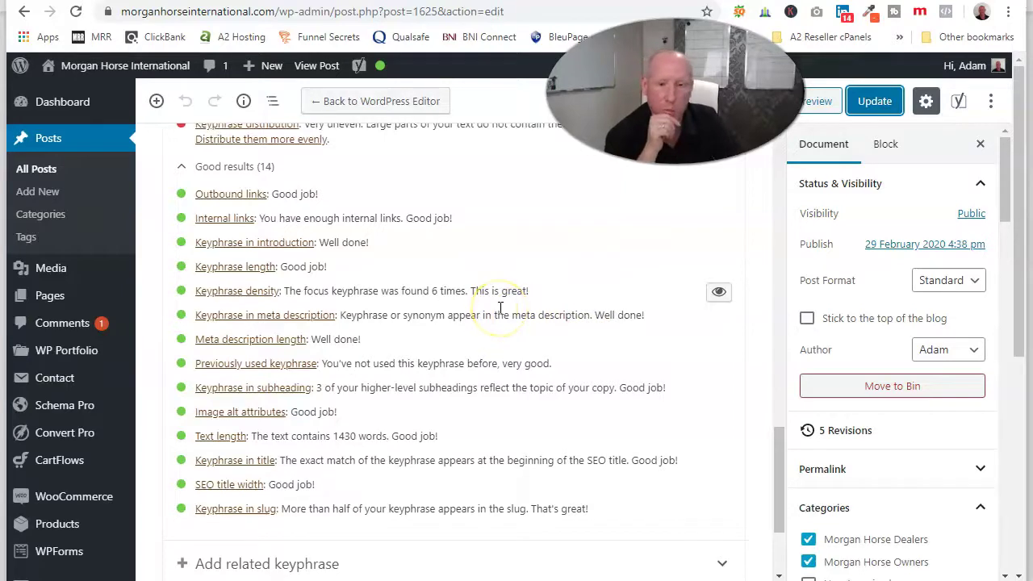
scroll(391, 252, up, 2)
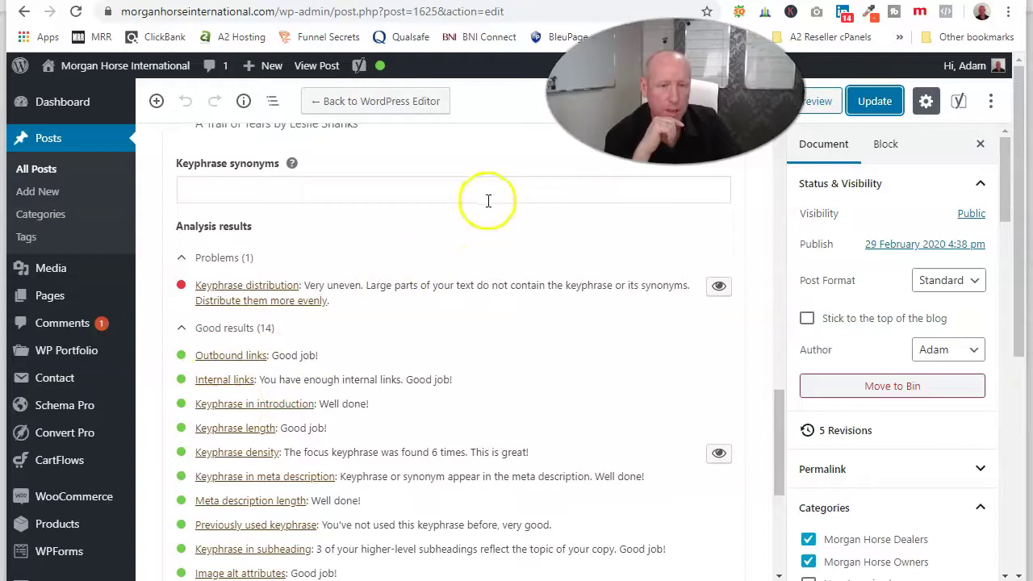
scroll(488, 201, up, 4)
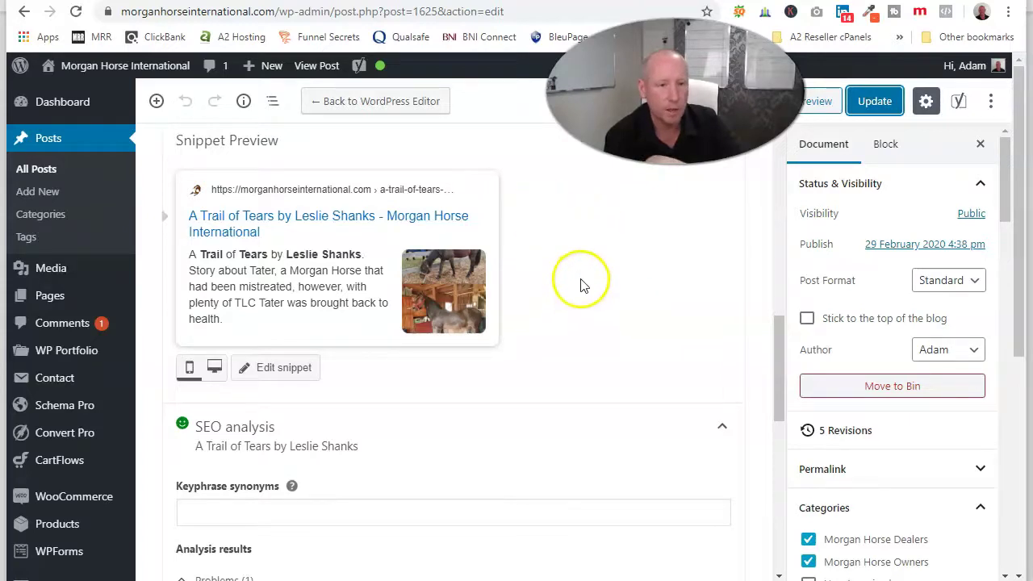
scroll(597, 315, up, 1)
scroll(594, 314, up, 10)
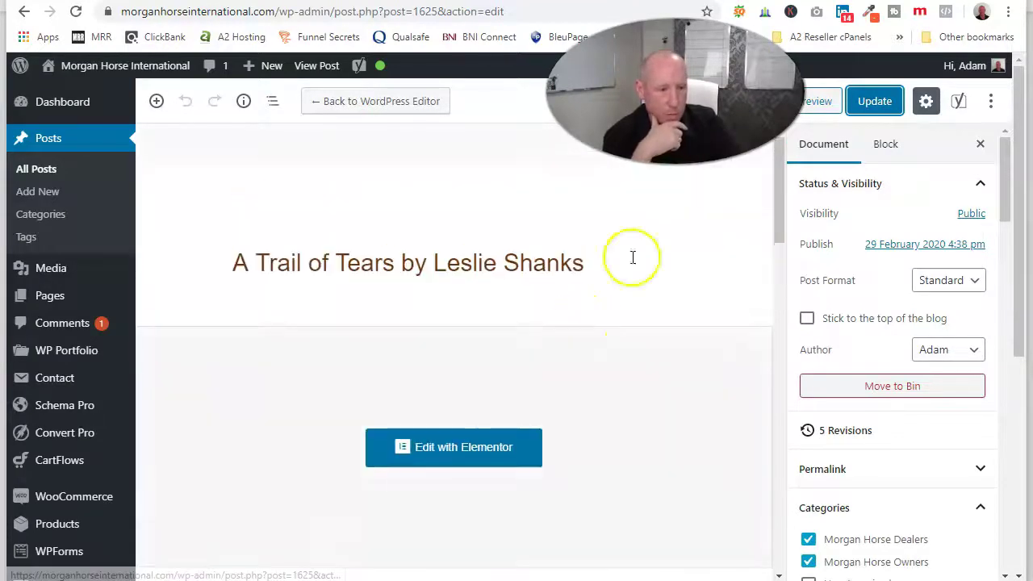